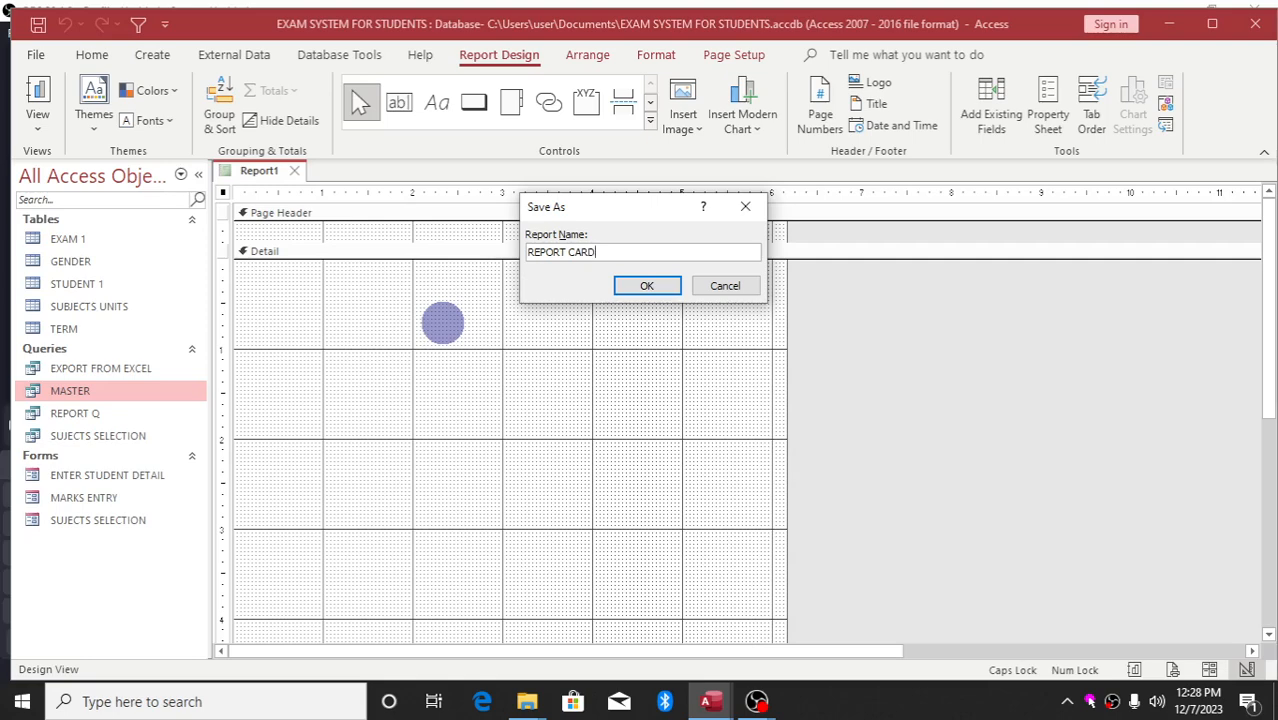
Step: Save the new report as REPORT CARD and set its record source to the REPORT Q query
left_click(648, 287)
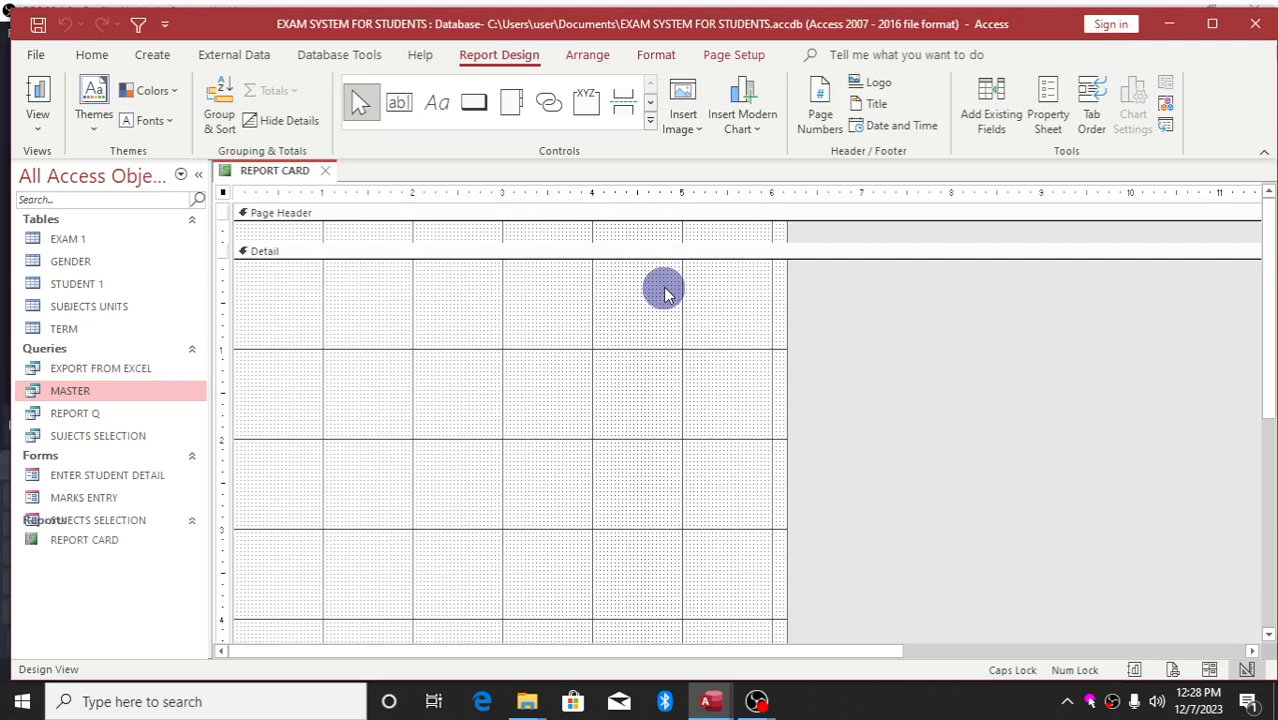
double_click(224, 193)
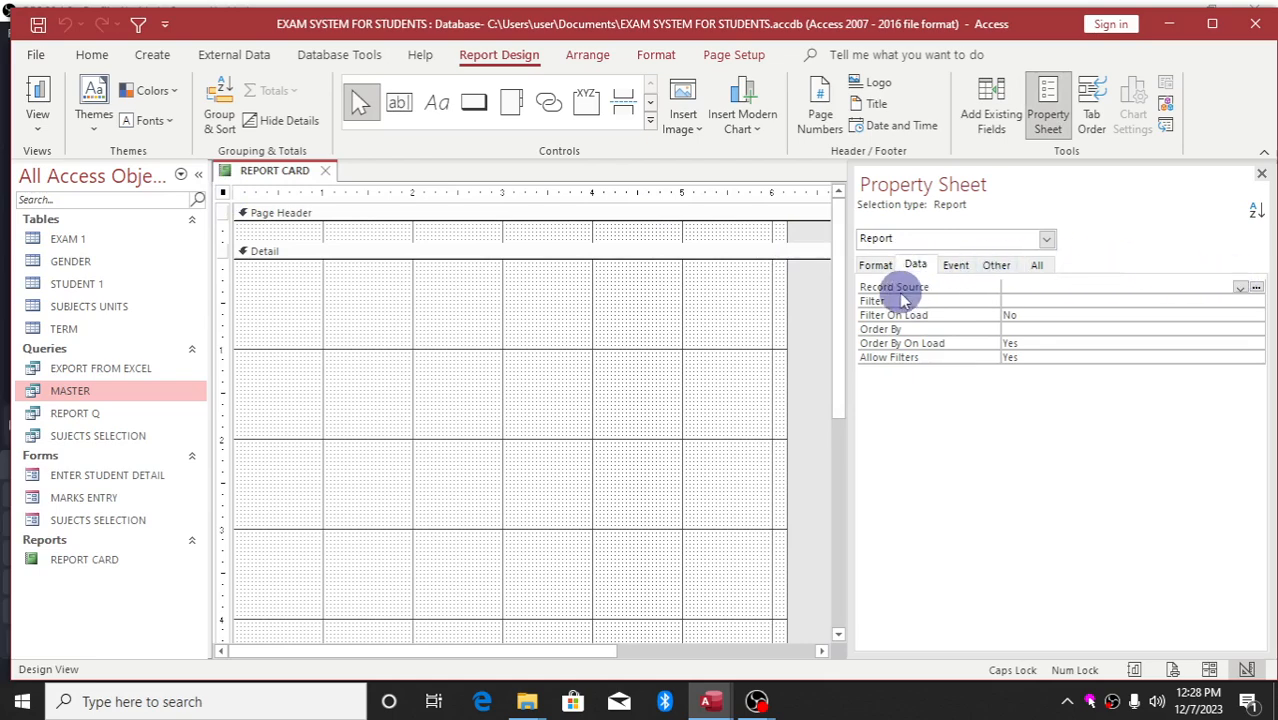
left_click(1240, 289)
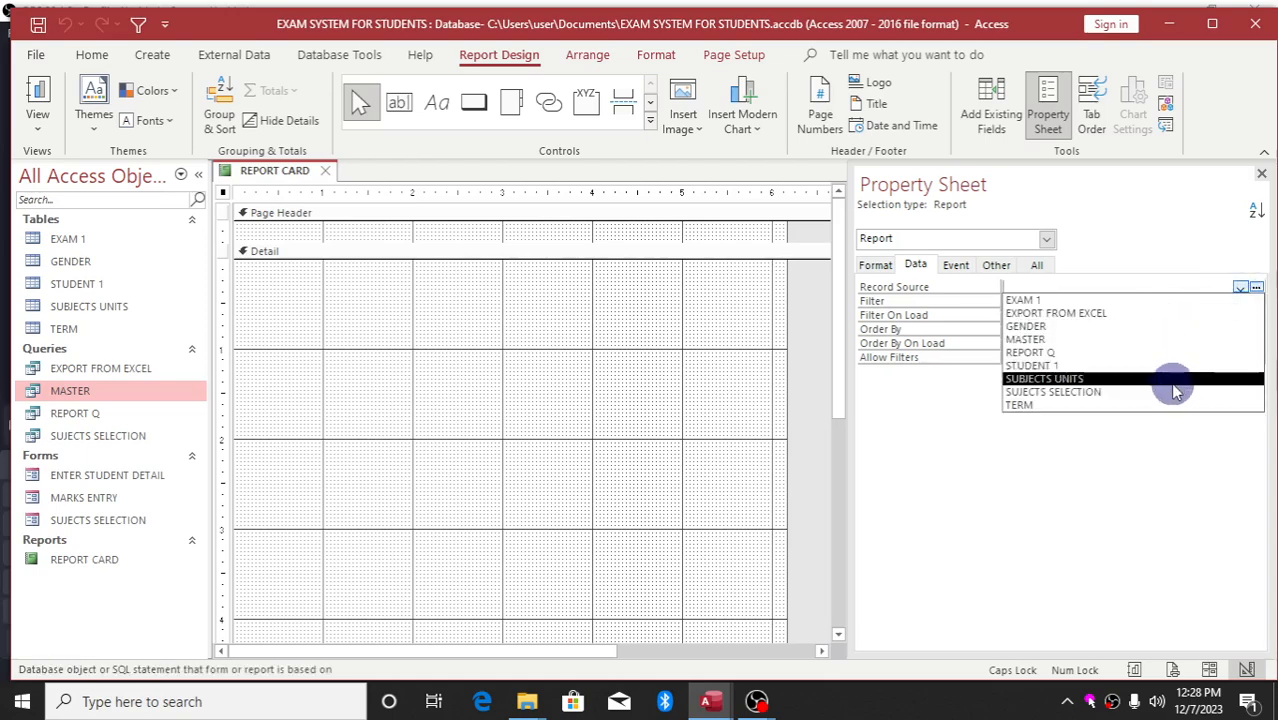
left_click(1157, 354)
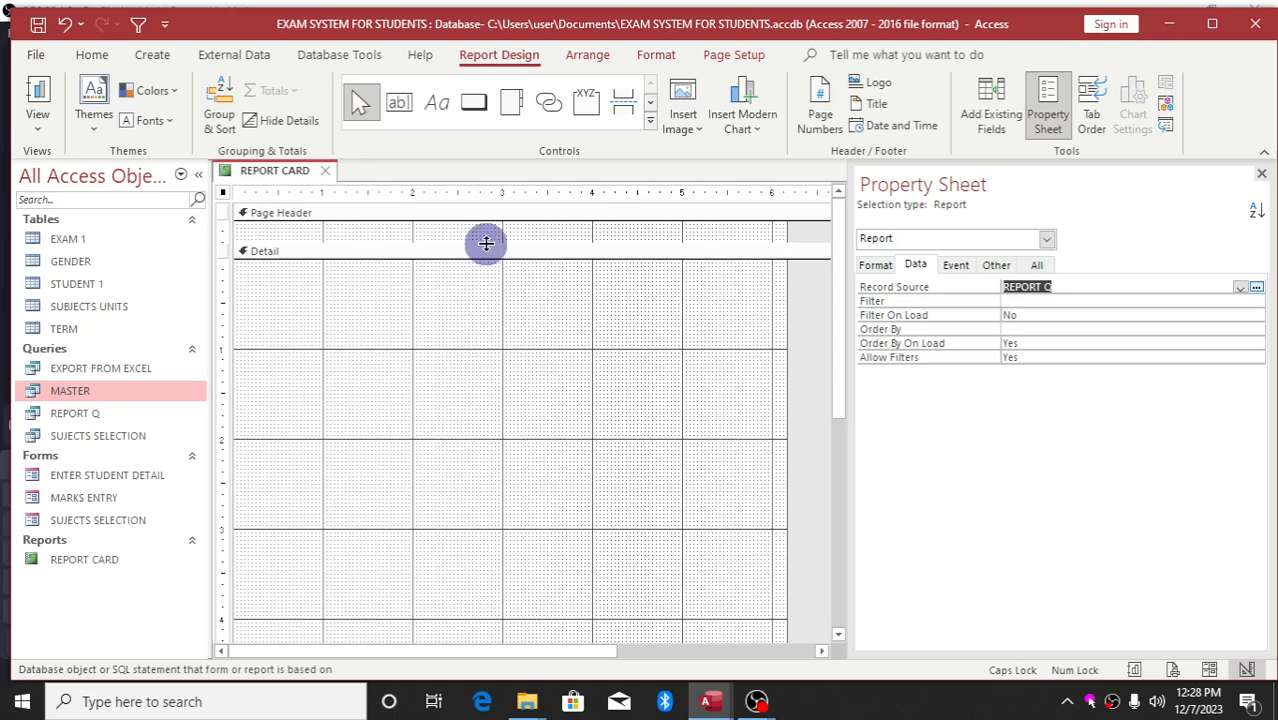
Step: Enlarge the page header to about 1.4 inches high and widen the report to about 7.5 inches
left_click_drag(486, 243, 491, 344)
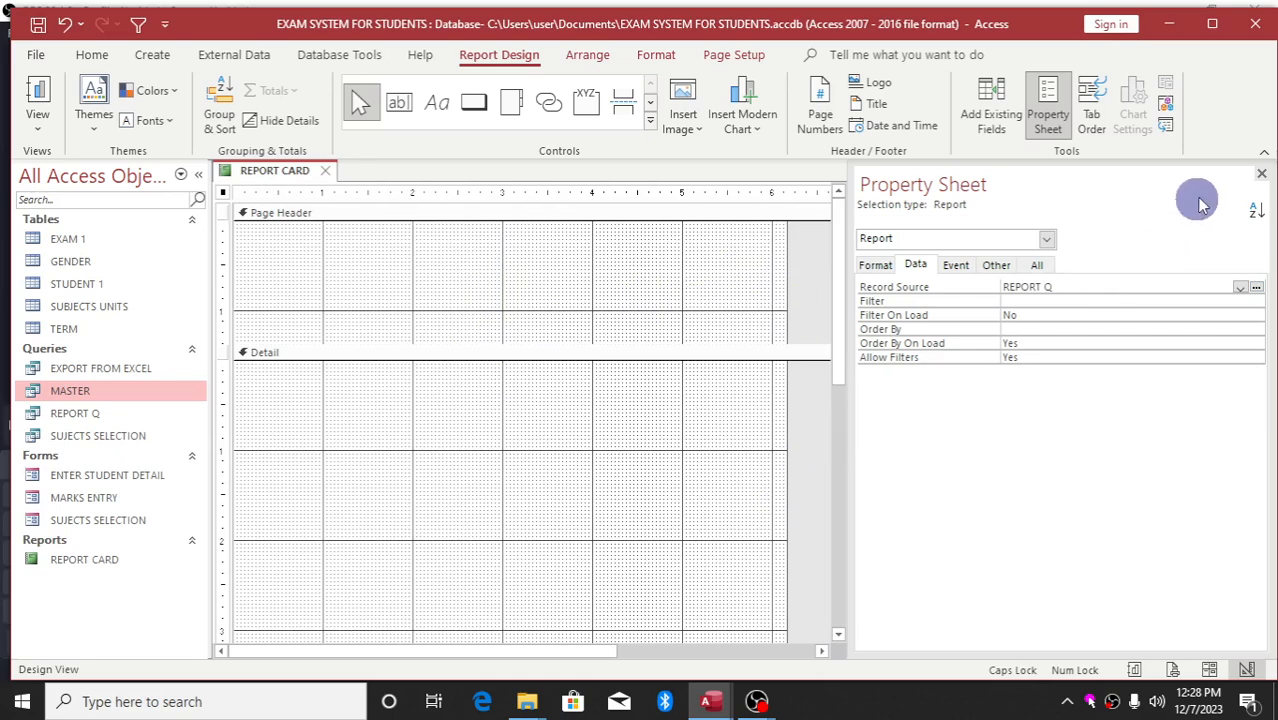
left_click(1261, 174)
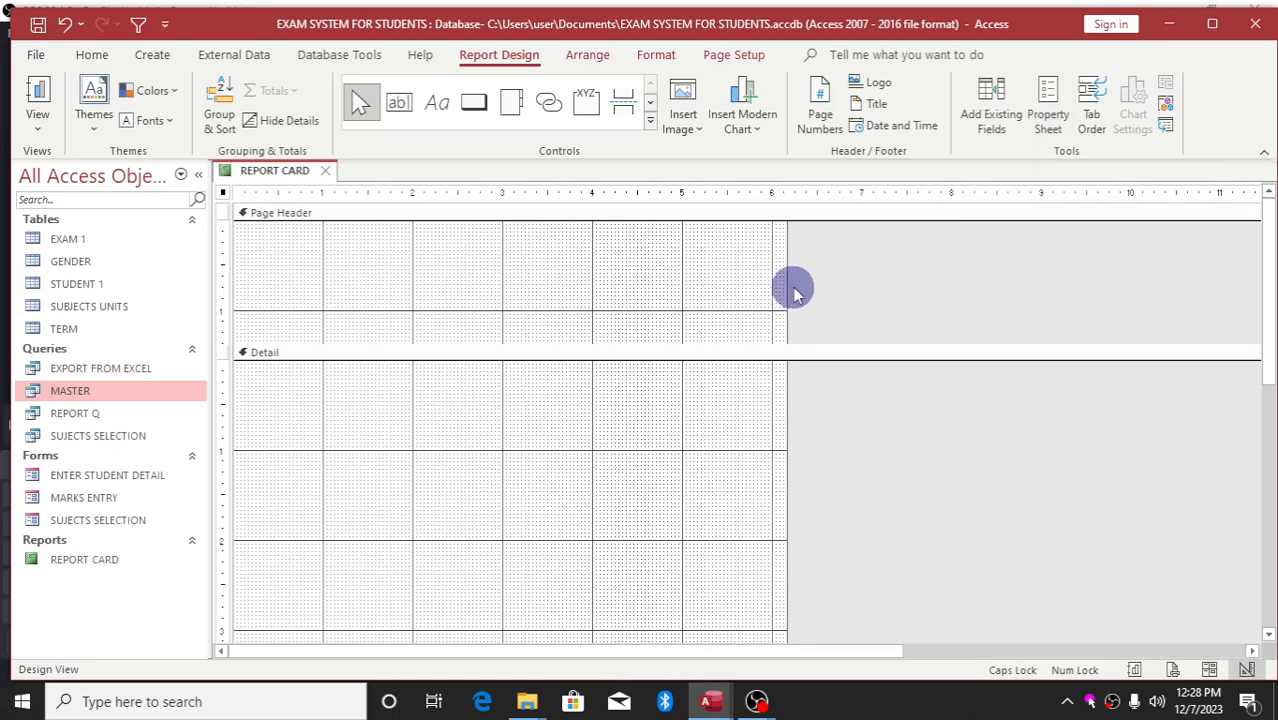
left_click_drag(787, 286, 904, 274)
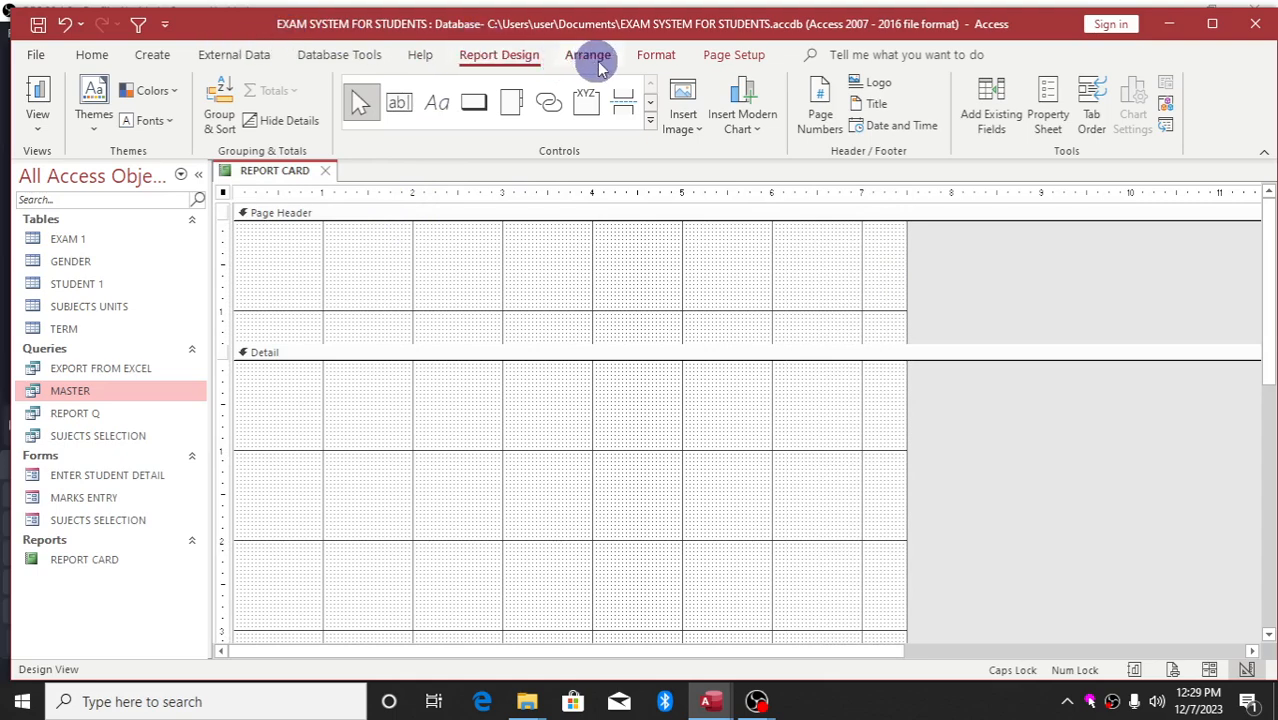
Step: Set the report's paper size to A4 (8.27" x 11.69")
left_click(656, 56)
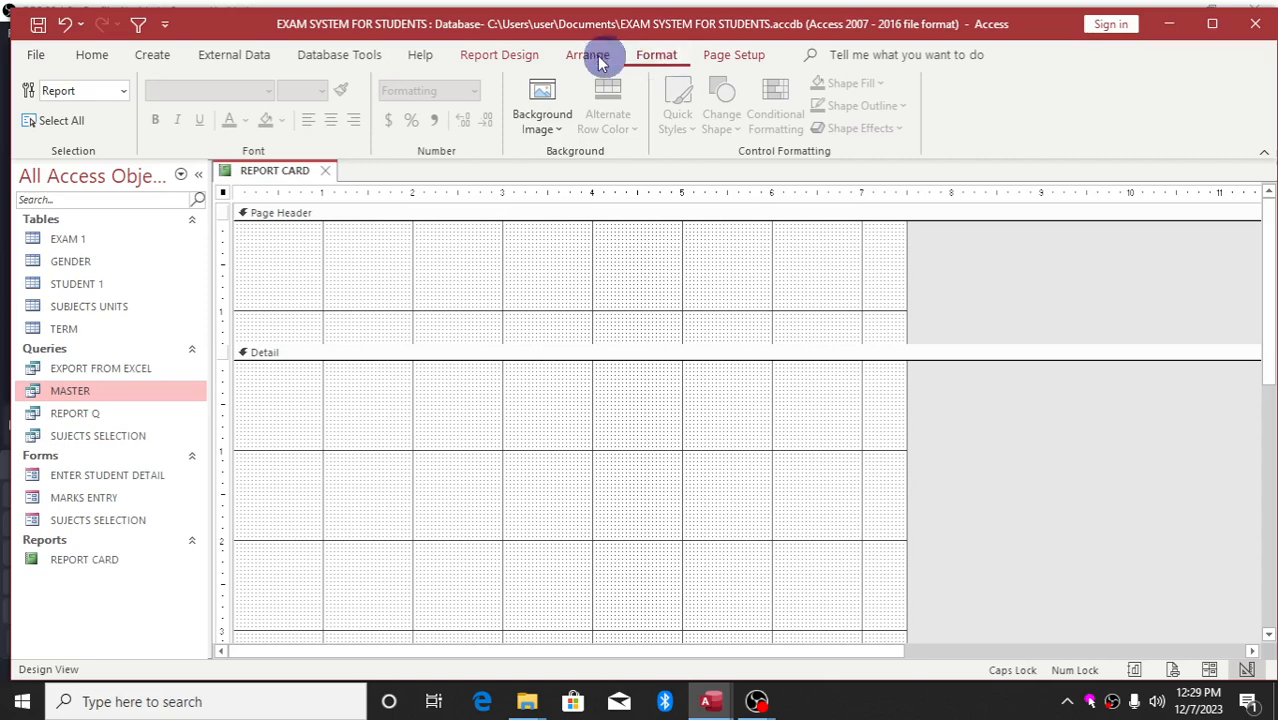
left_click(497, 56)
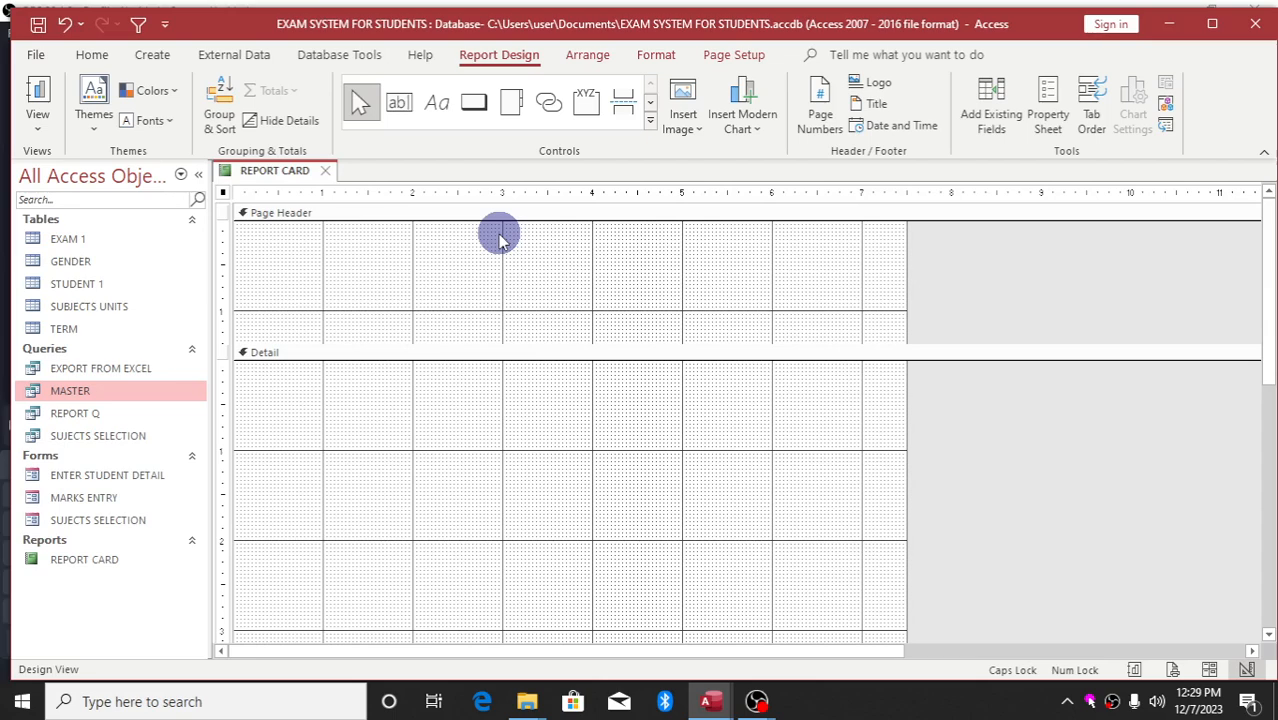
left_click(731, 62)
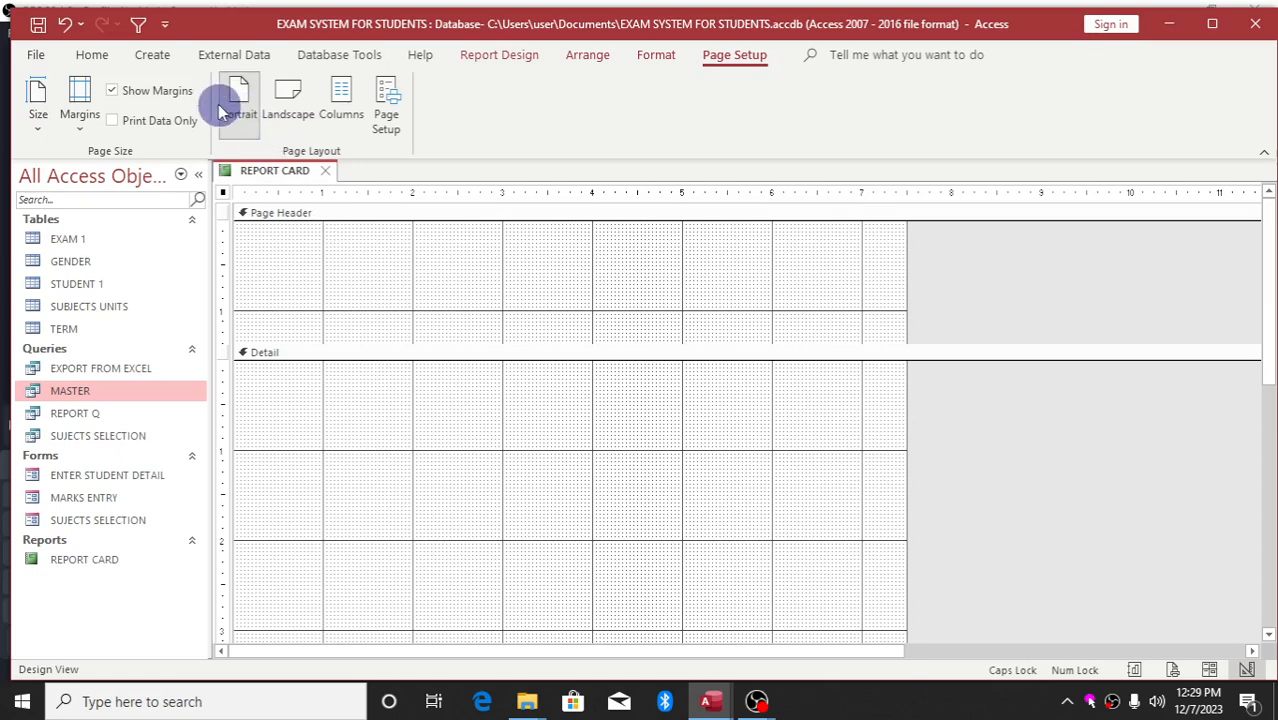
left_click(50, 110)
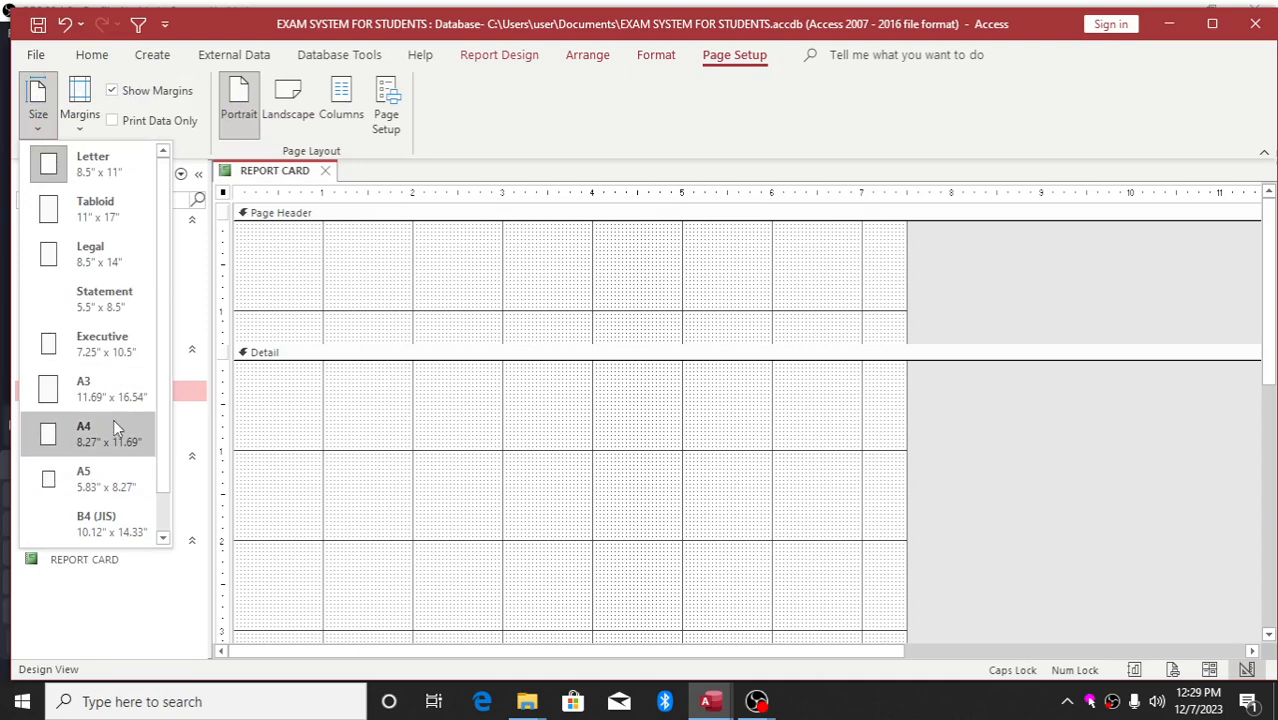
left_click(113, 423)
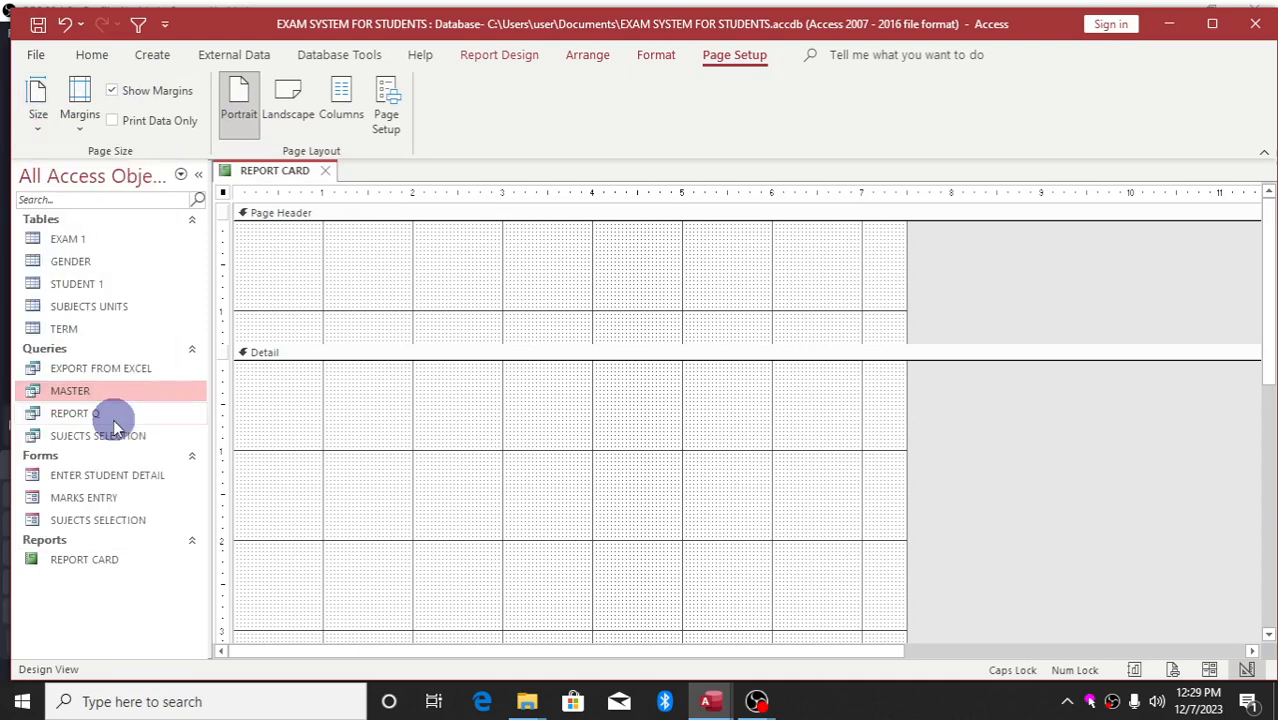
left_click(465, 290)
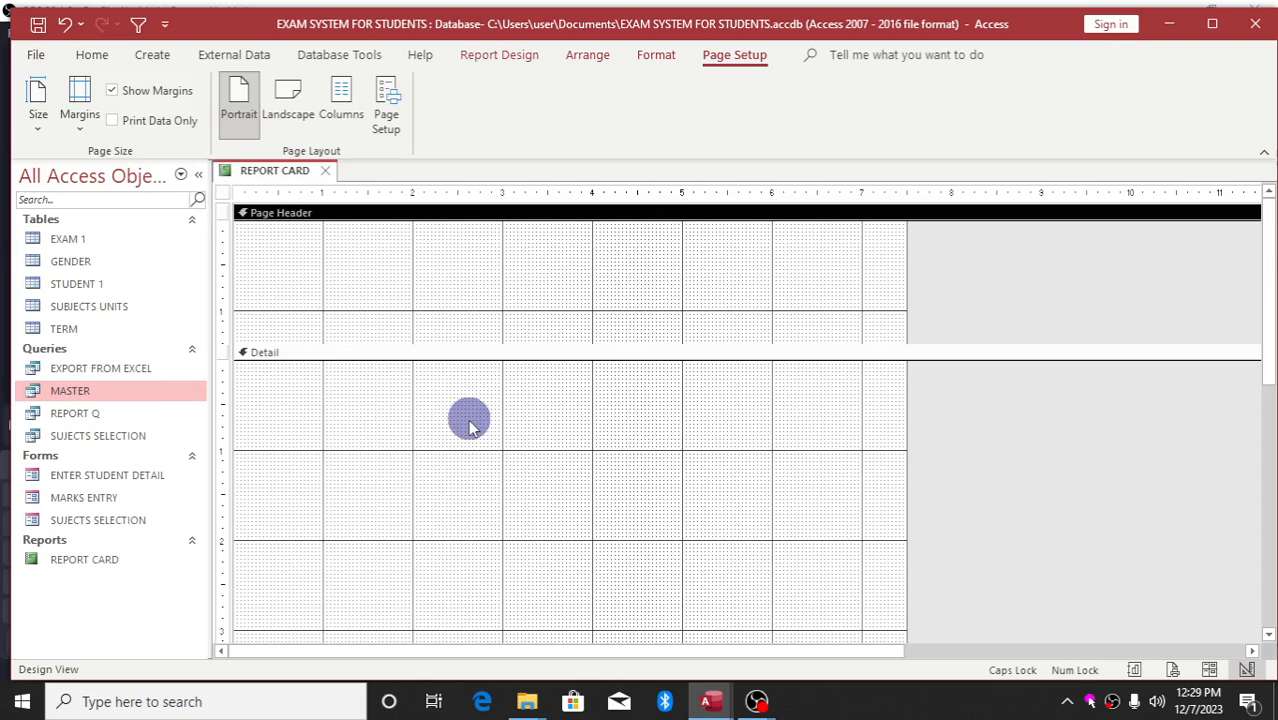
Step: Display the list of existing fields available for the report, starting from AdmissionNo
left_click(497, 62)
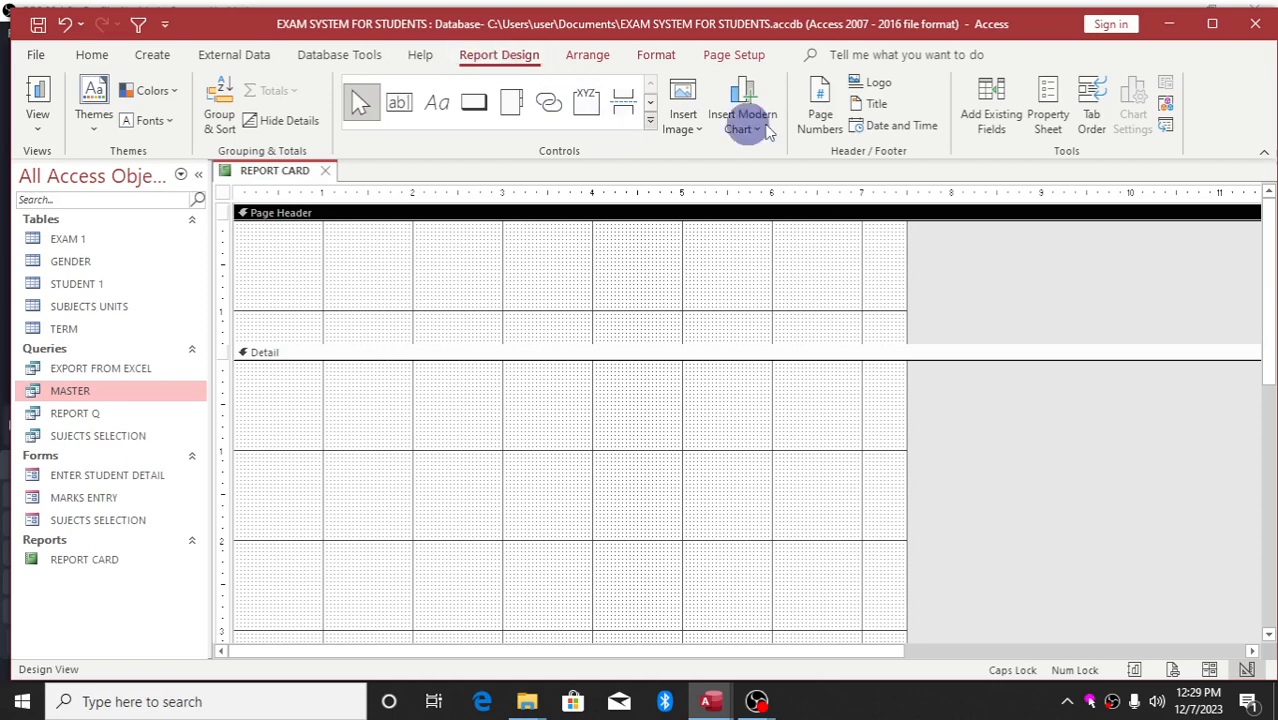
left_click(972, 114)
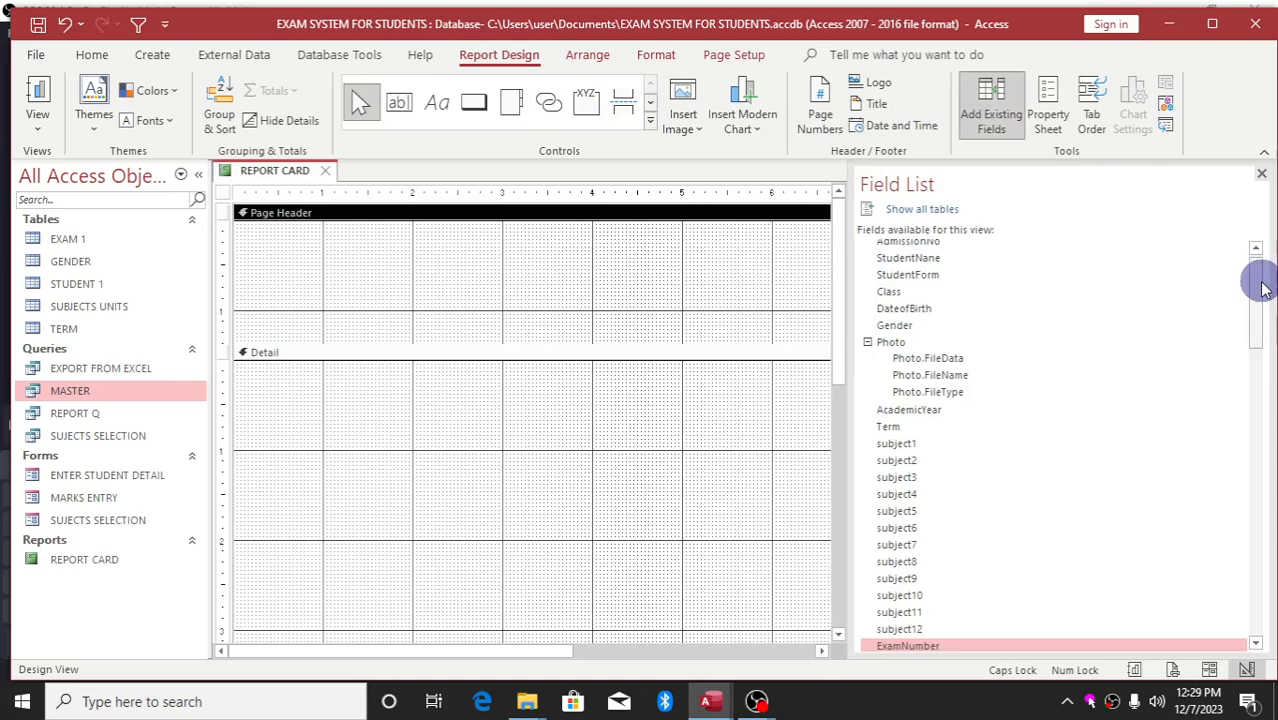
left_click_drag(1258, 289, 1258, 262)
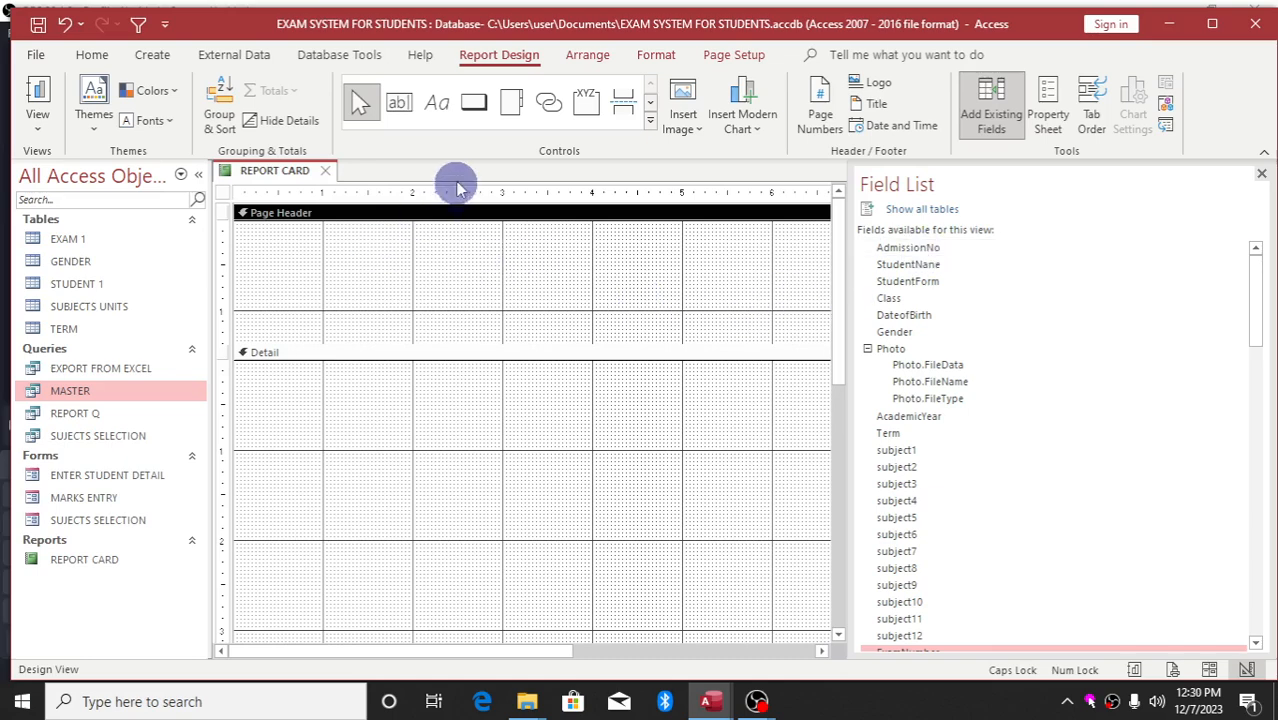
left_click(443, 104)
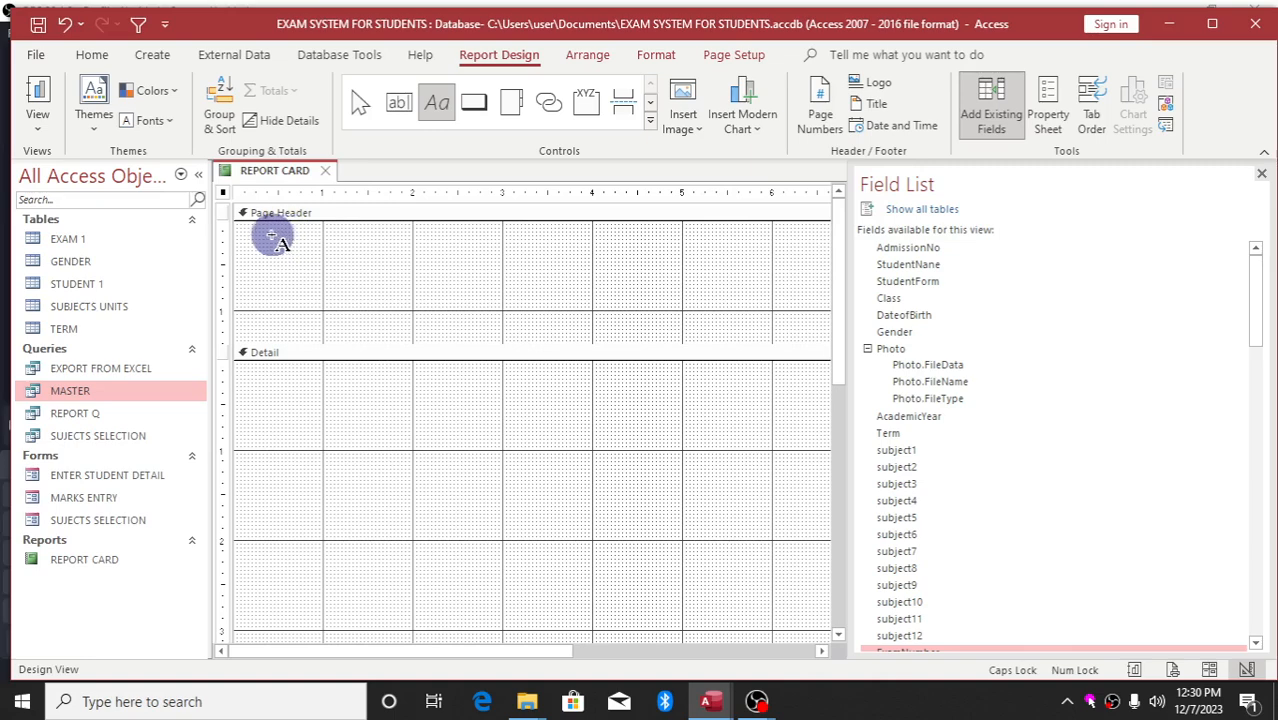
left_click_drag(268, 236, 409, 262)
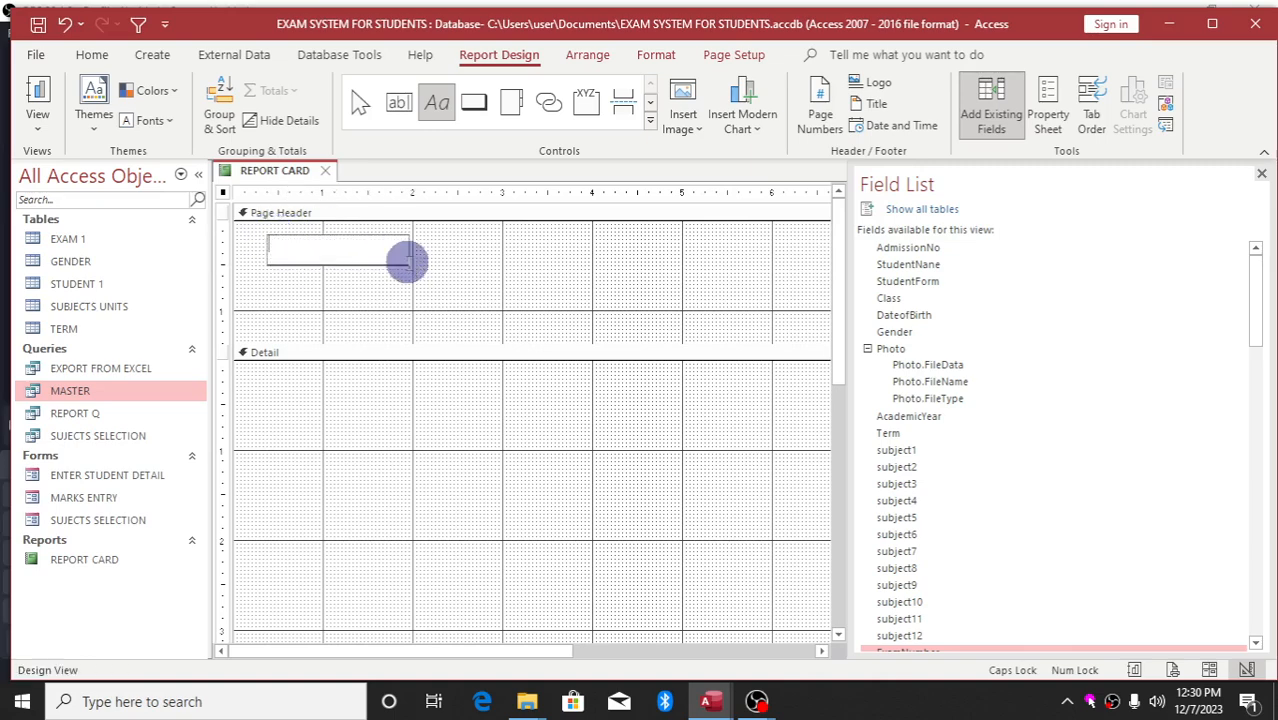
left_click(479, 286)
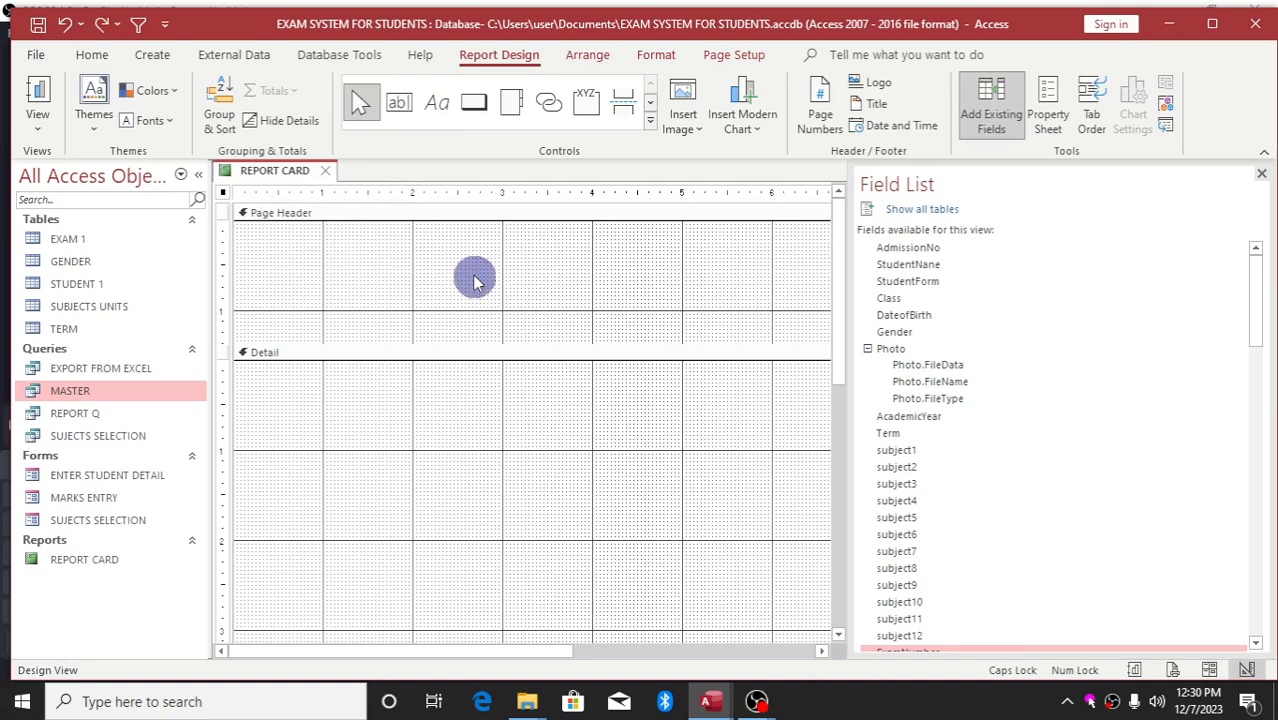
Step: Add a label about 6.4 inches wide across the page header with the text BLESSED SECONDARY SCHOLL
left_click(435, 106)
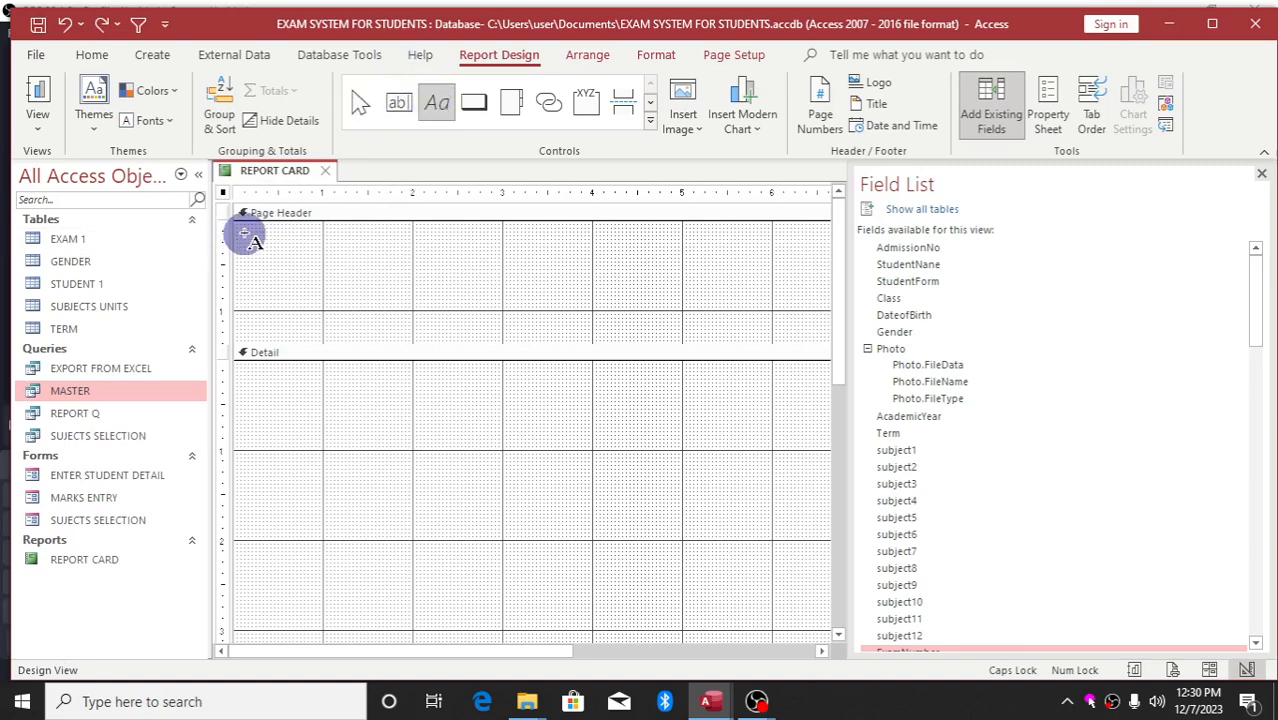
mouse_move(244, 231)
left_mouse_down()
mouse_move(285, 257)
mouse_move(508, 280)
mouse_move(821, 265)
left_mouse_up()
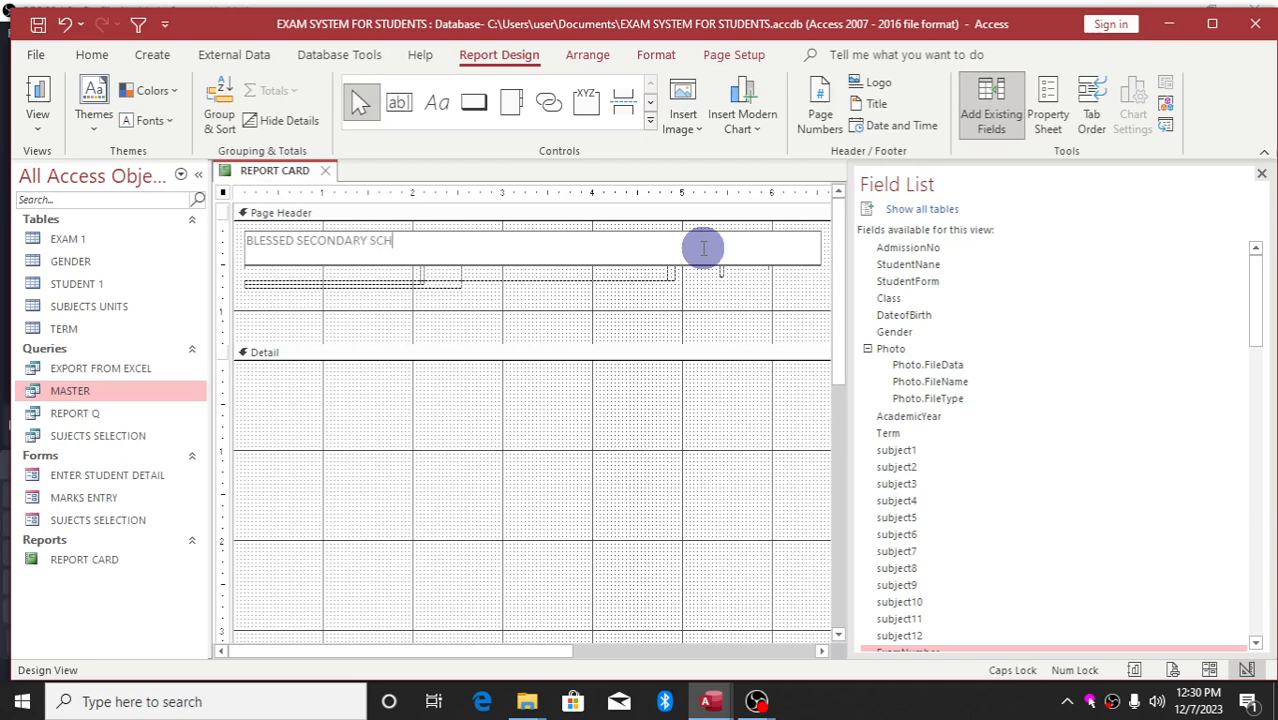
left_click(670, 318)
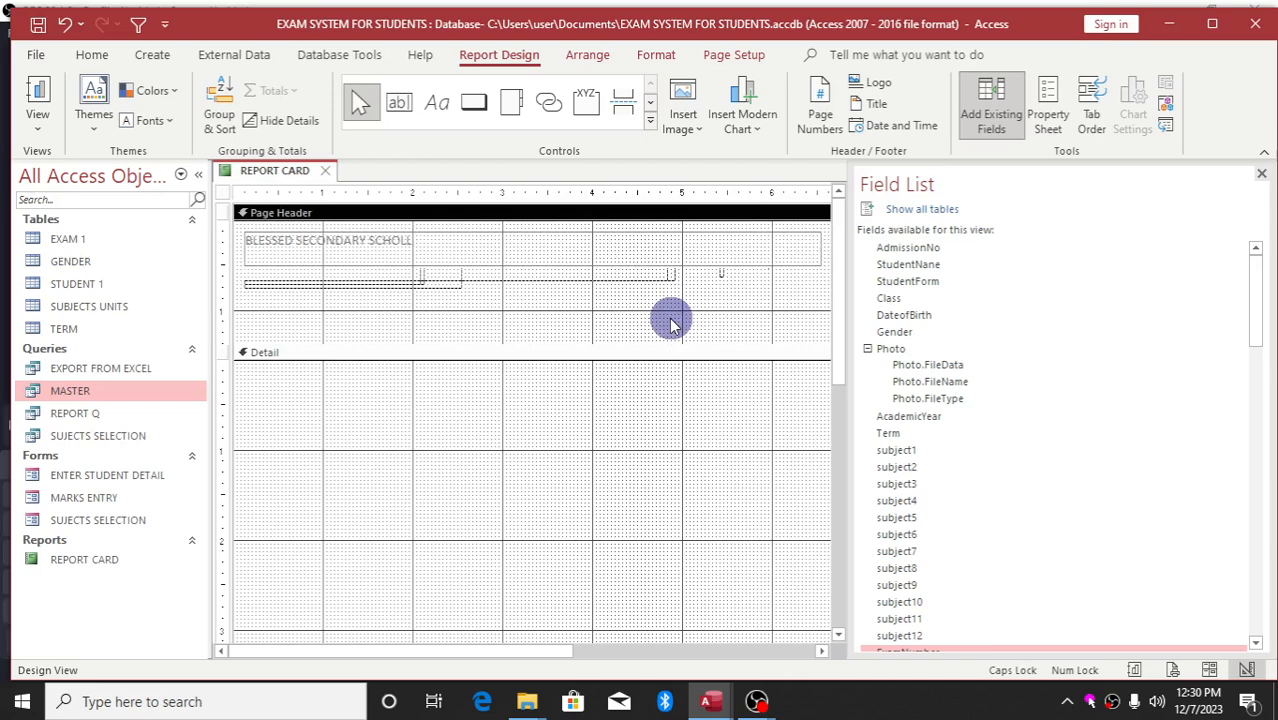
Step: Format the school name label as bold, centered text with font size 20
left_click(553, 248)
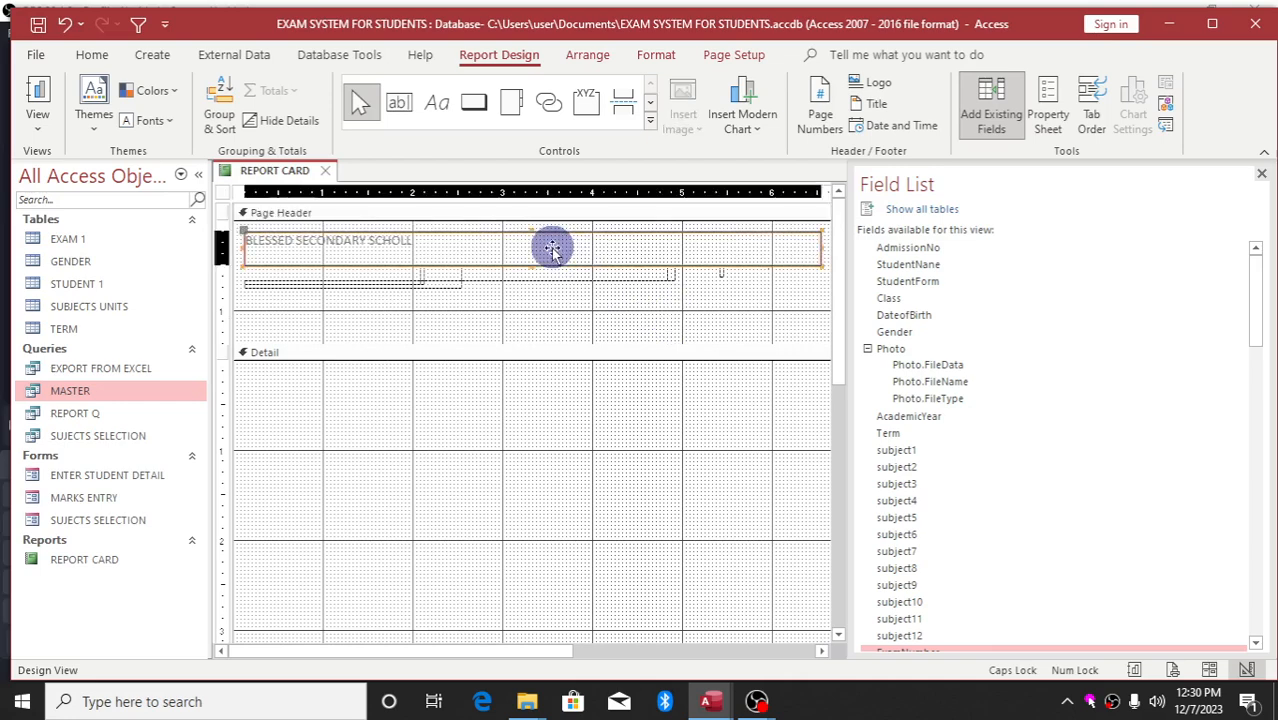
left_click(570, 308)
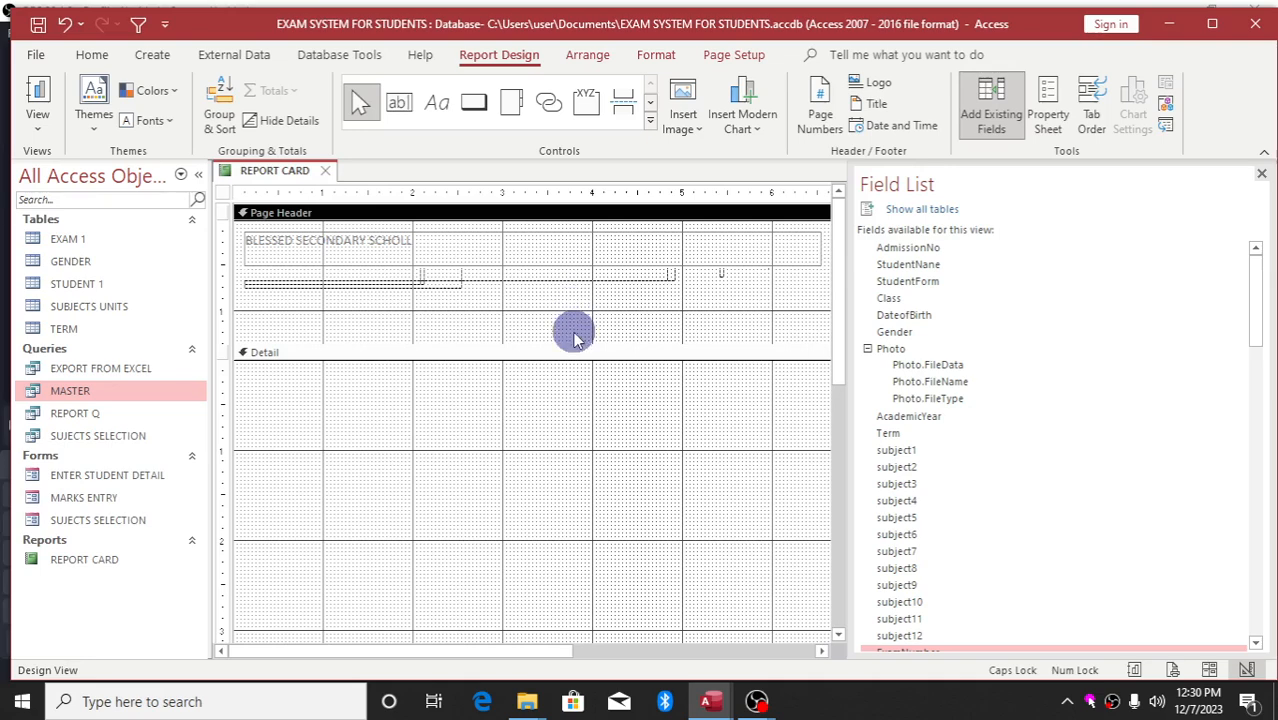
left_click(559, 251)
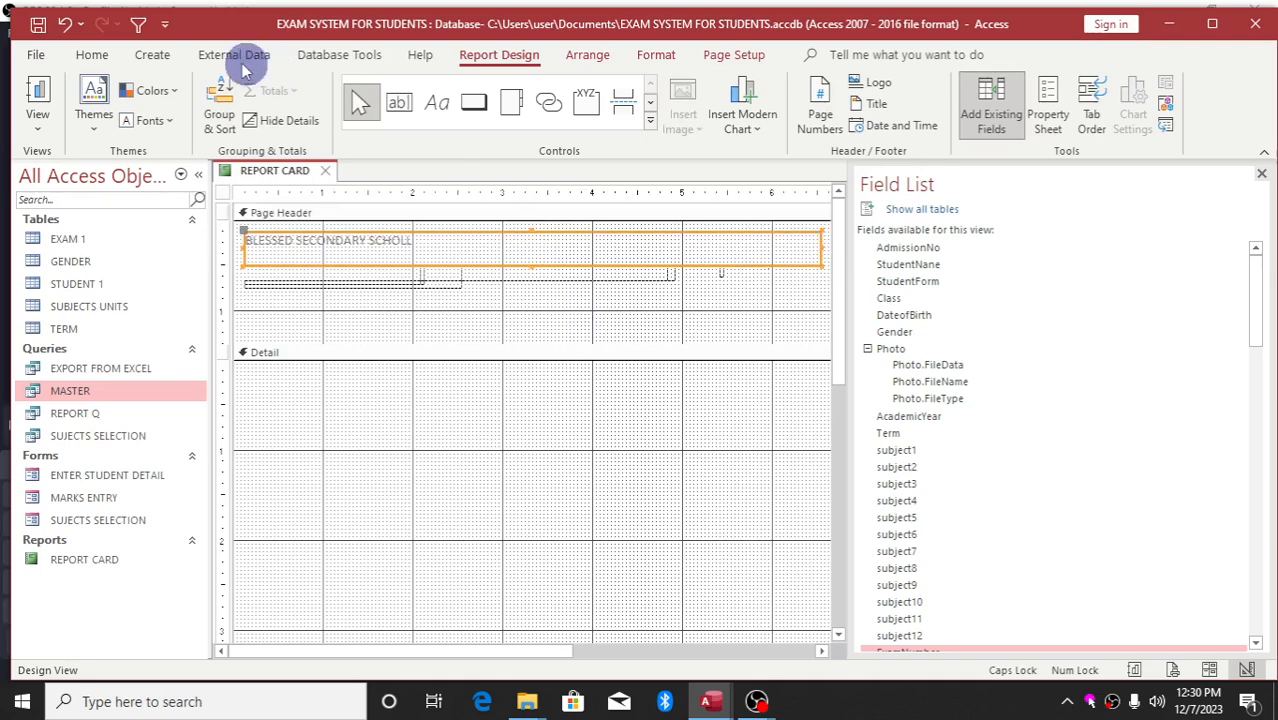
left_click(92, 54)
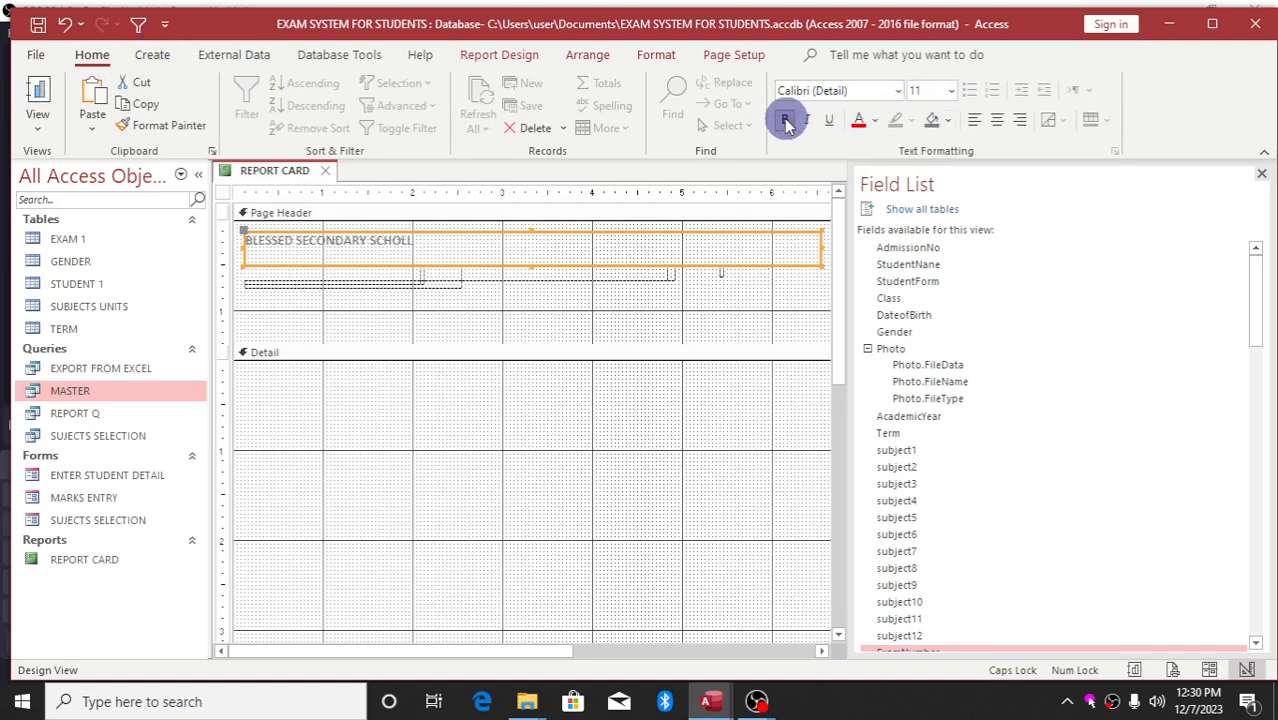
left_click(1001, 121)
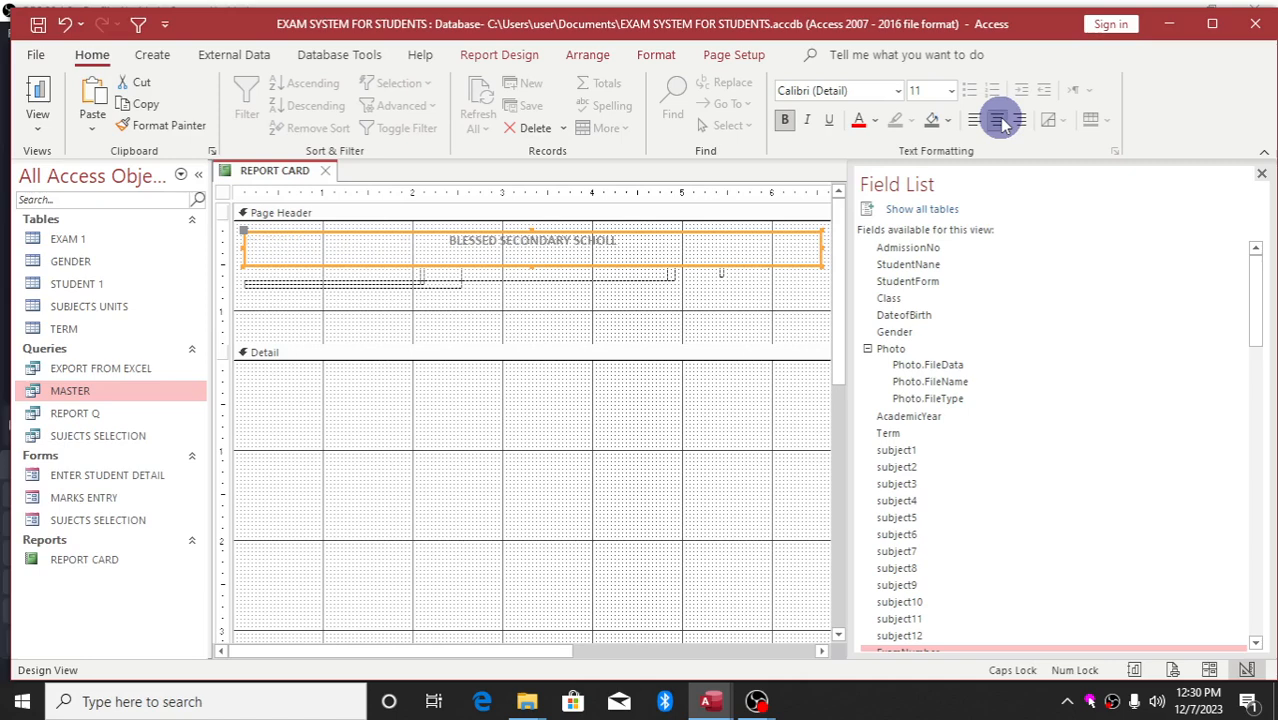
left_click(951, 95)
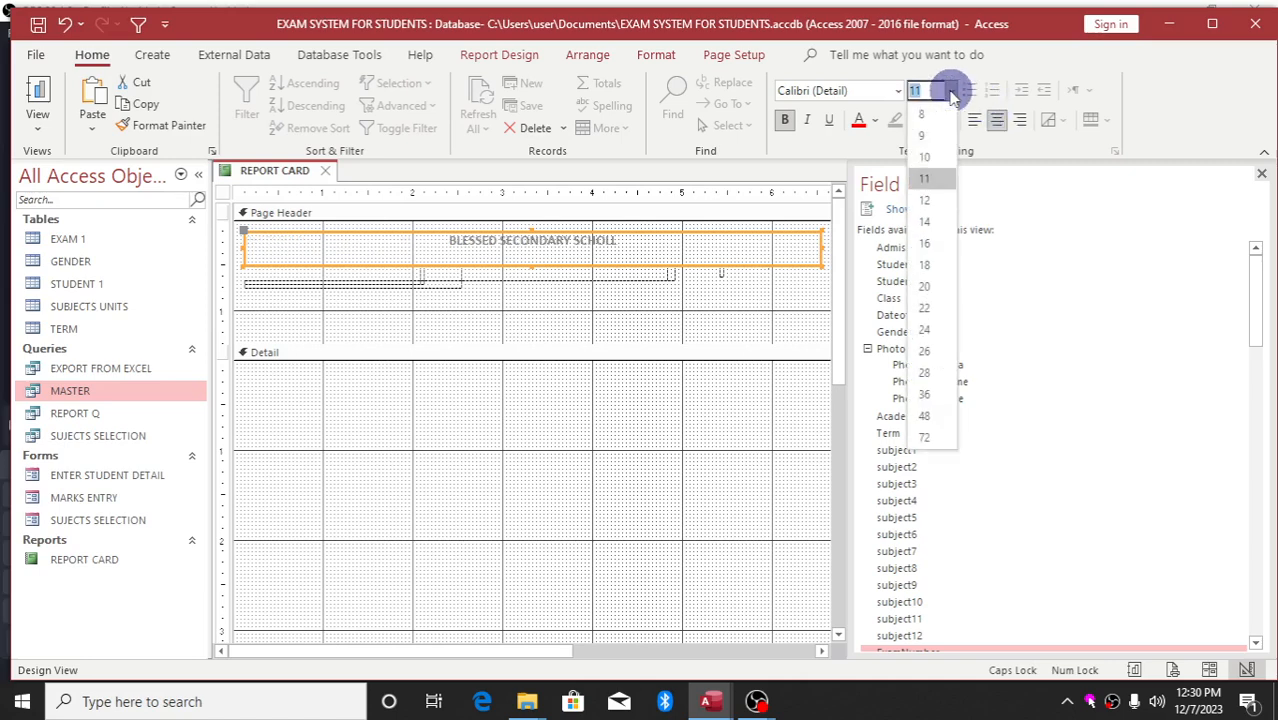
left_click(926, 289)
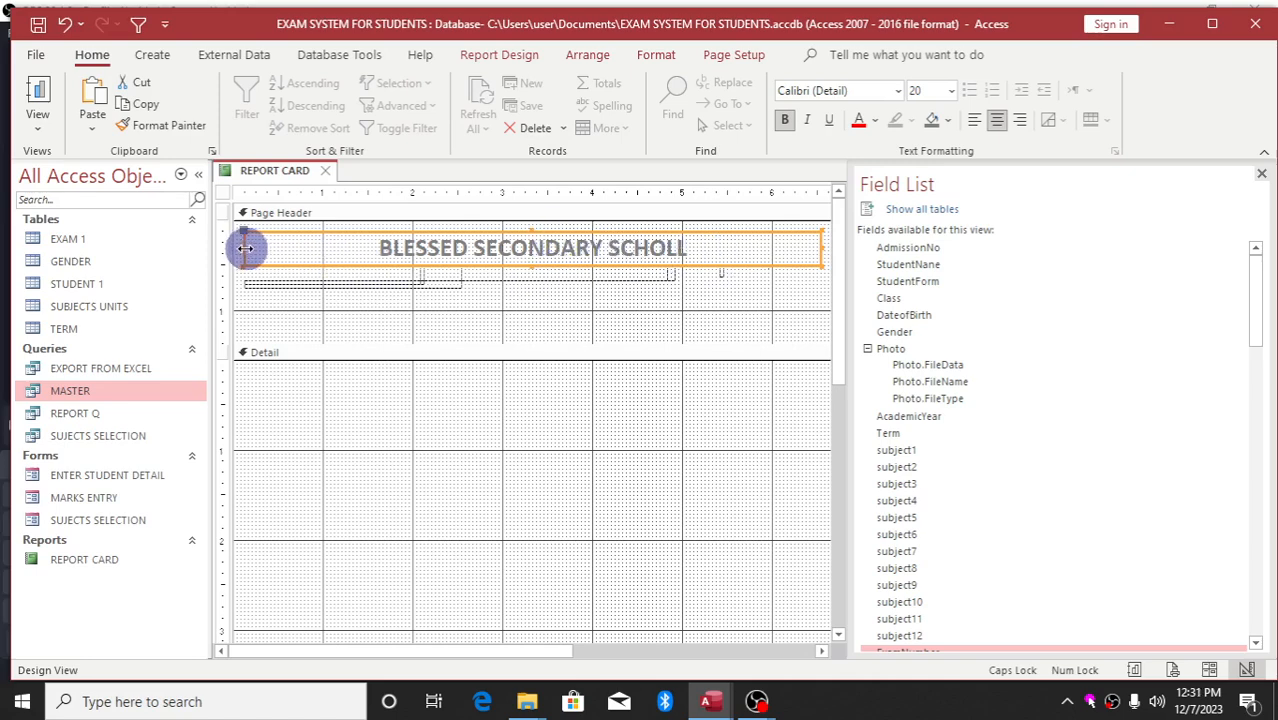
Step: Narrow the school name label to about 4 inches near the middle of the page header and make its text black
left_click_drag(244, 247, 367, 251)
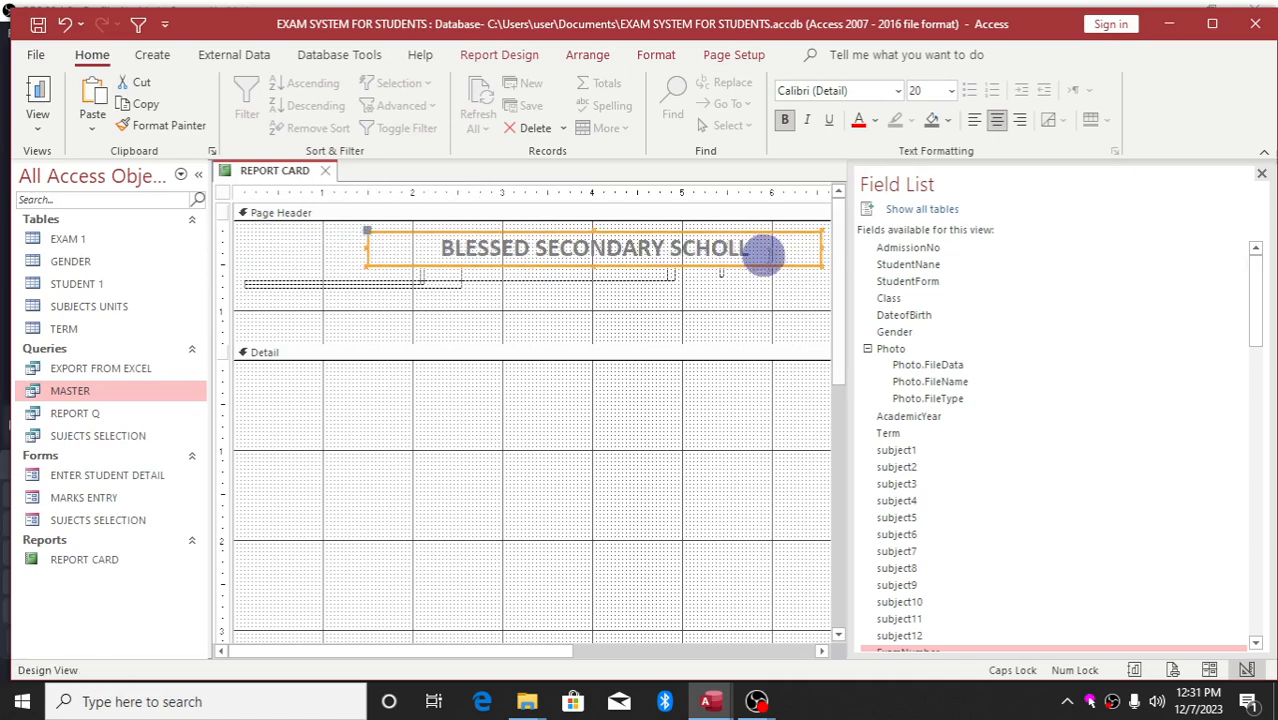
left_click_drag(820, 246, 750, 248)
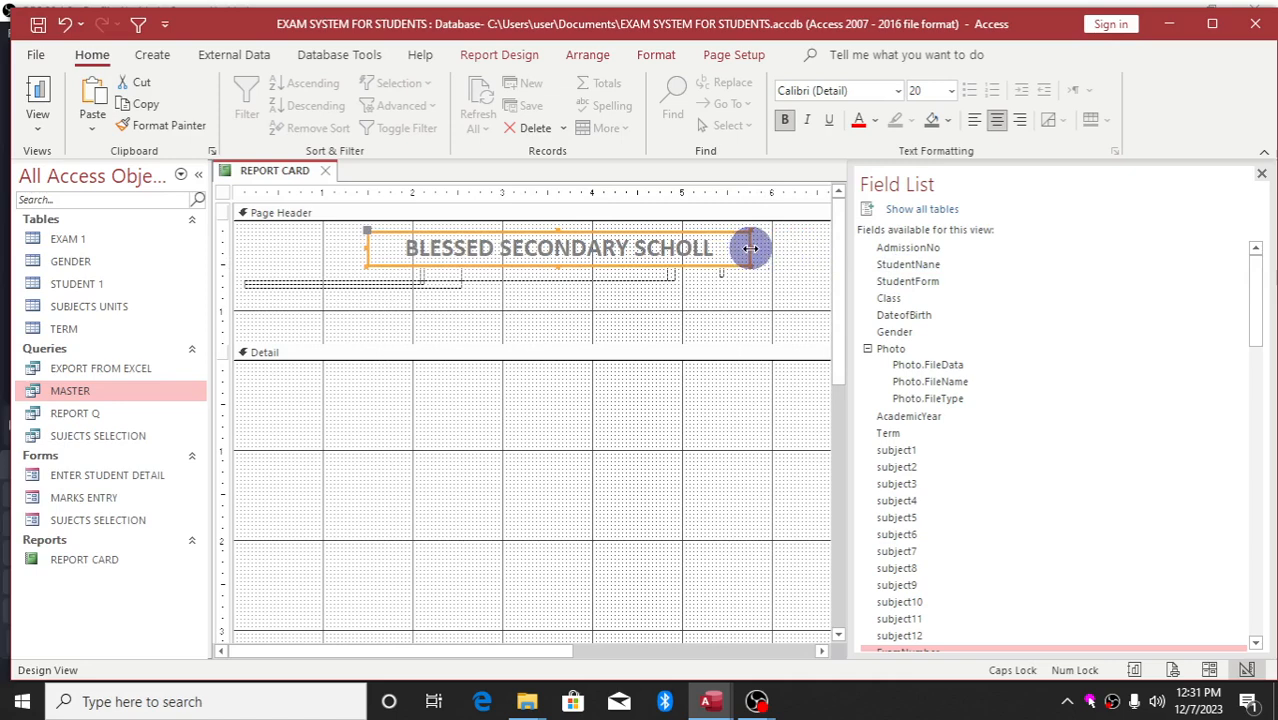
left_click_drag(750, 248, 726, 248)
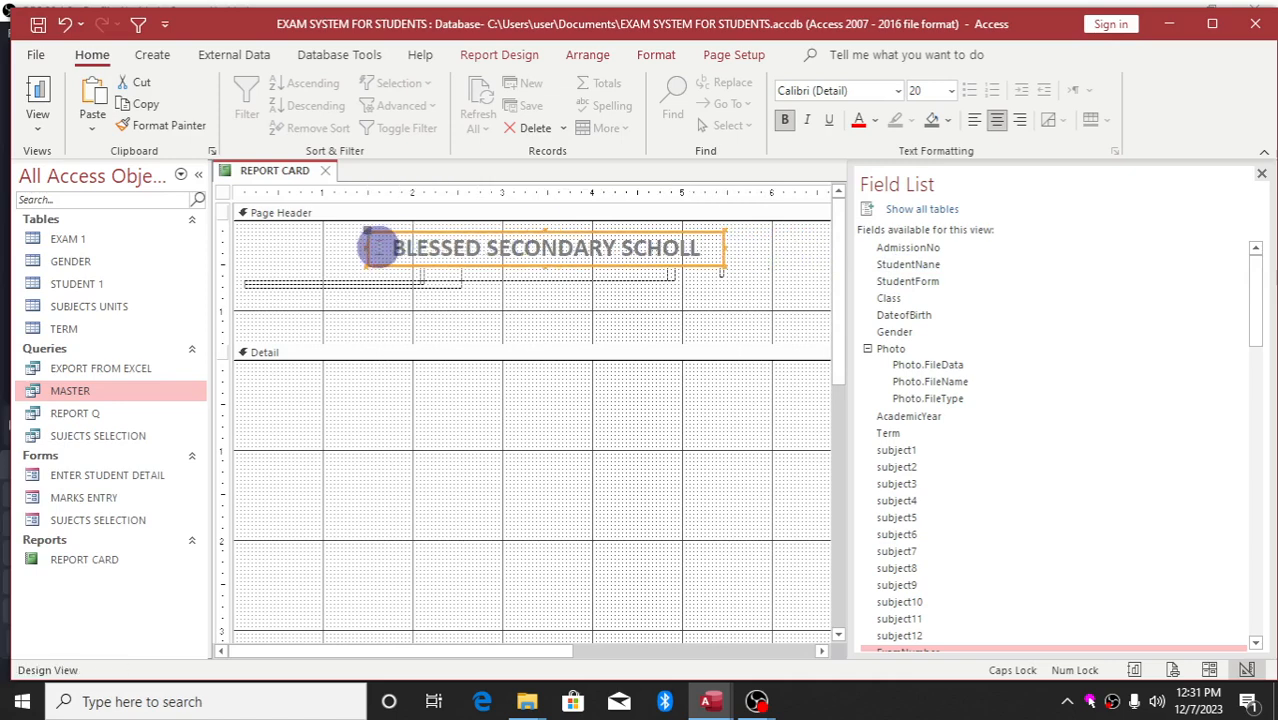
left_click_drag(367, 246, 375, 246)
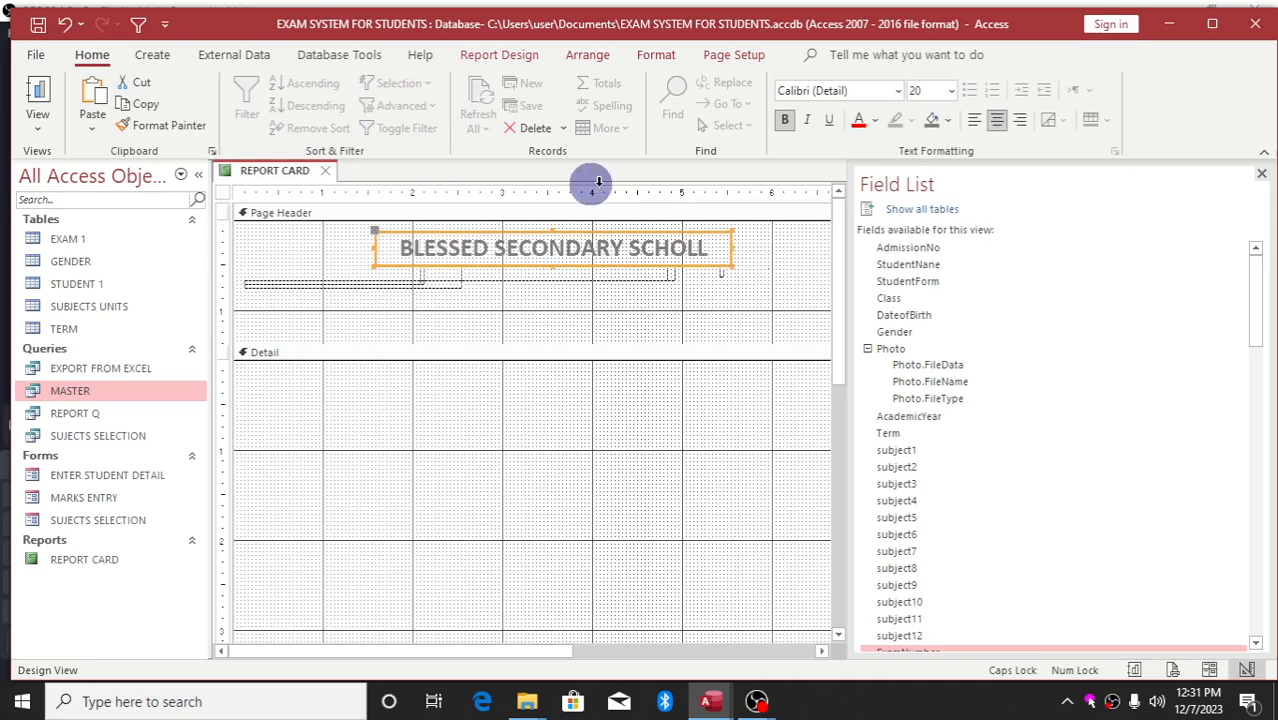
left_click(876, 120)
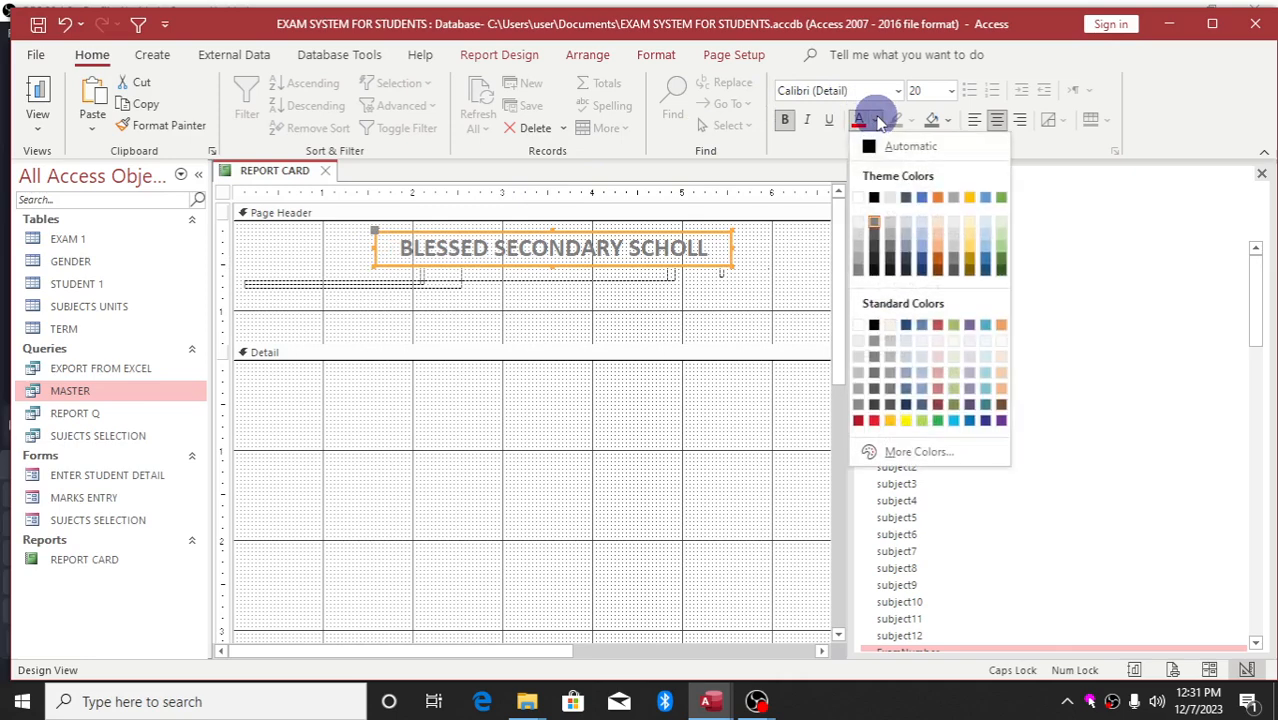
left_click(874, 198)
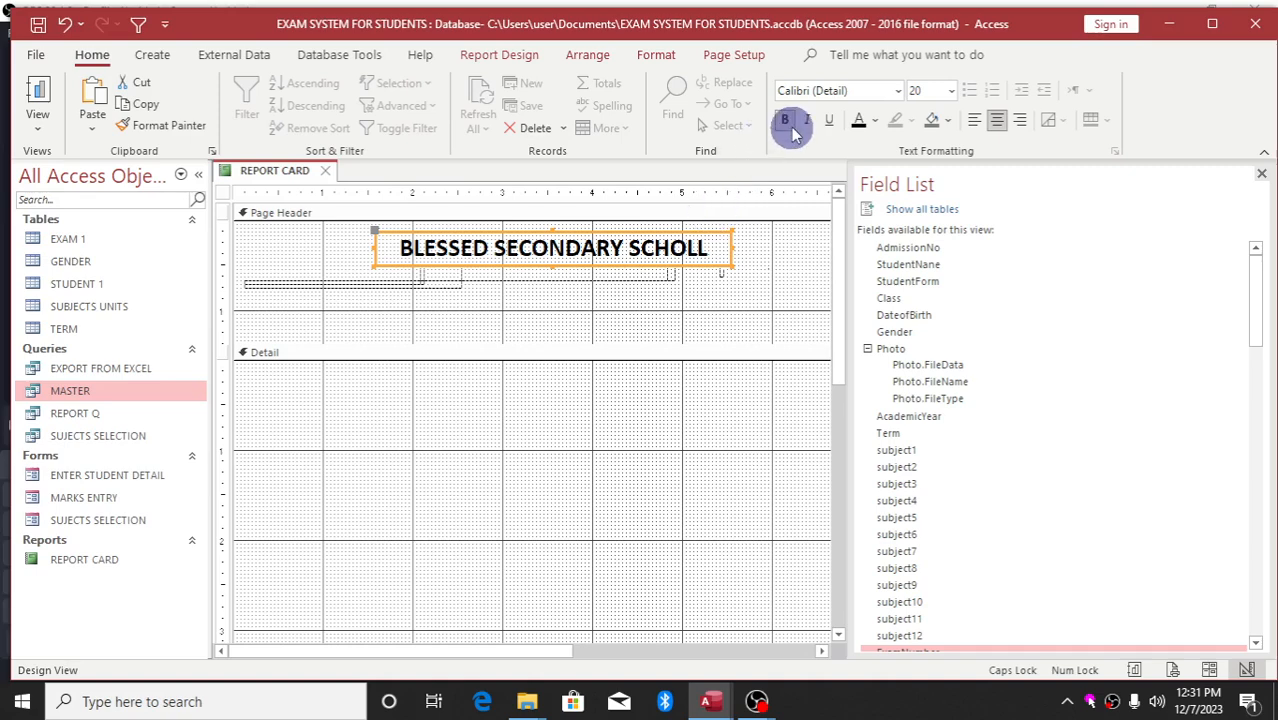
Step: Set the school name label's font to Georgia and widen the label to about 5.2 inches to fit the text
left_click(843, 91)
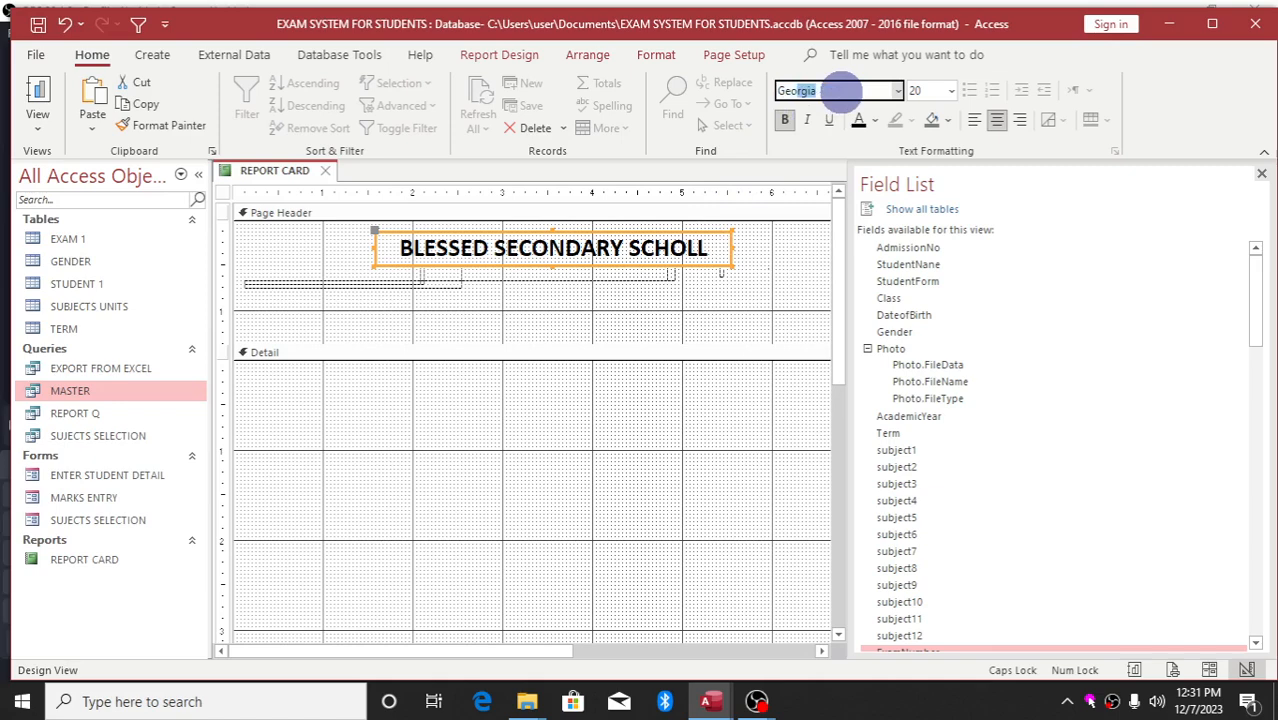
key("Return")
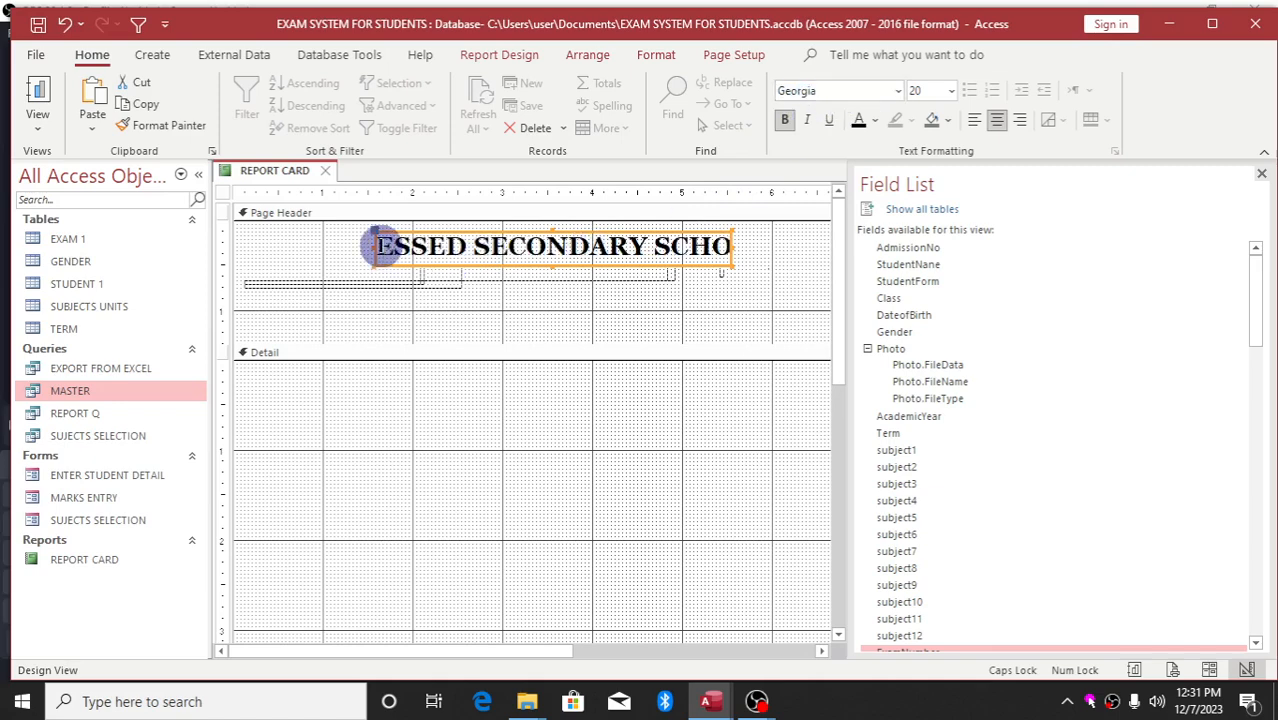
left_click_drag(364, 248, 331, 246)
left_click(385, 247)
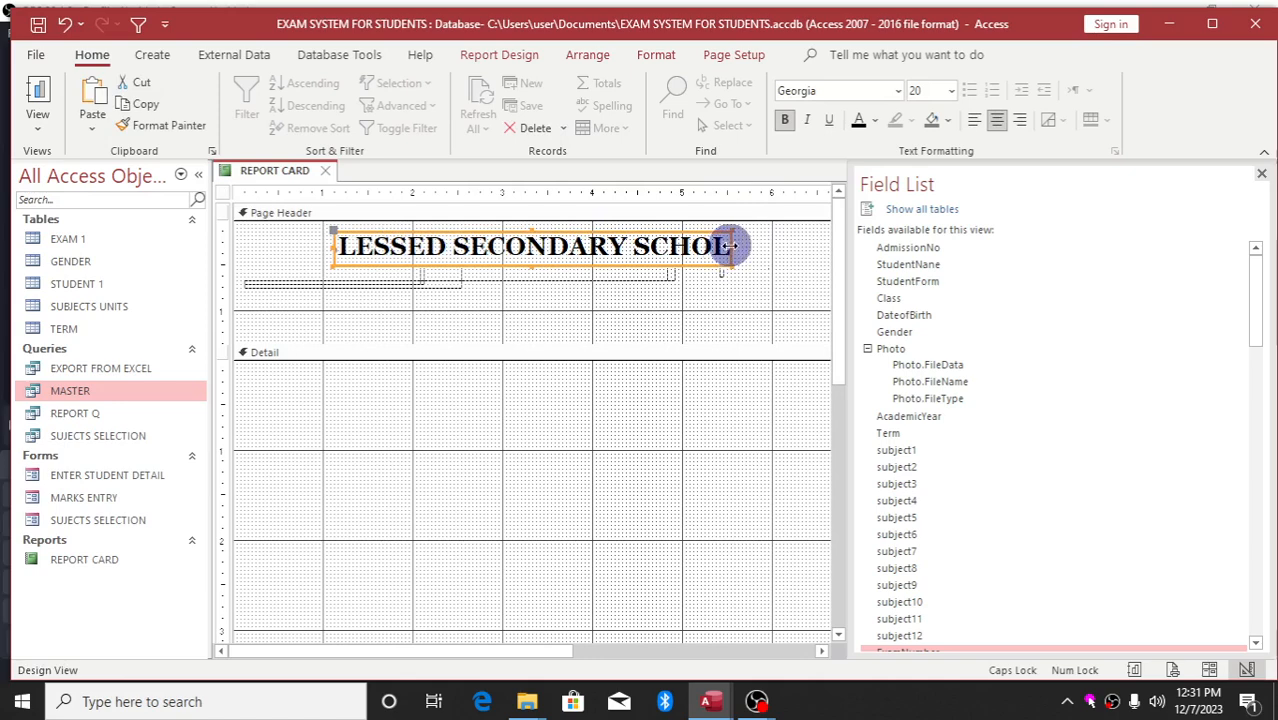
left_click_drag(731, 245, 800, 246)
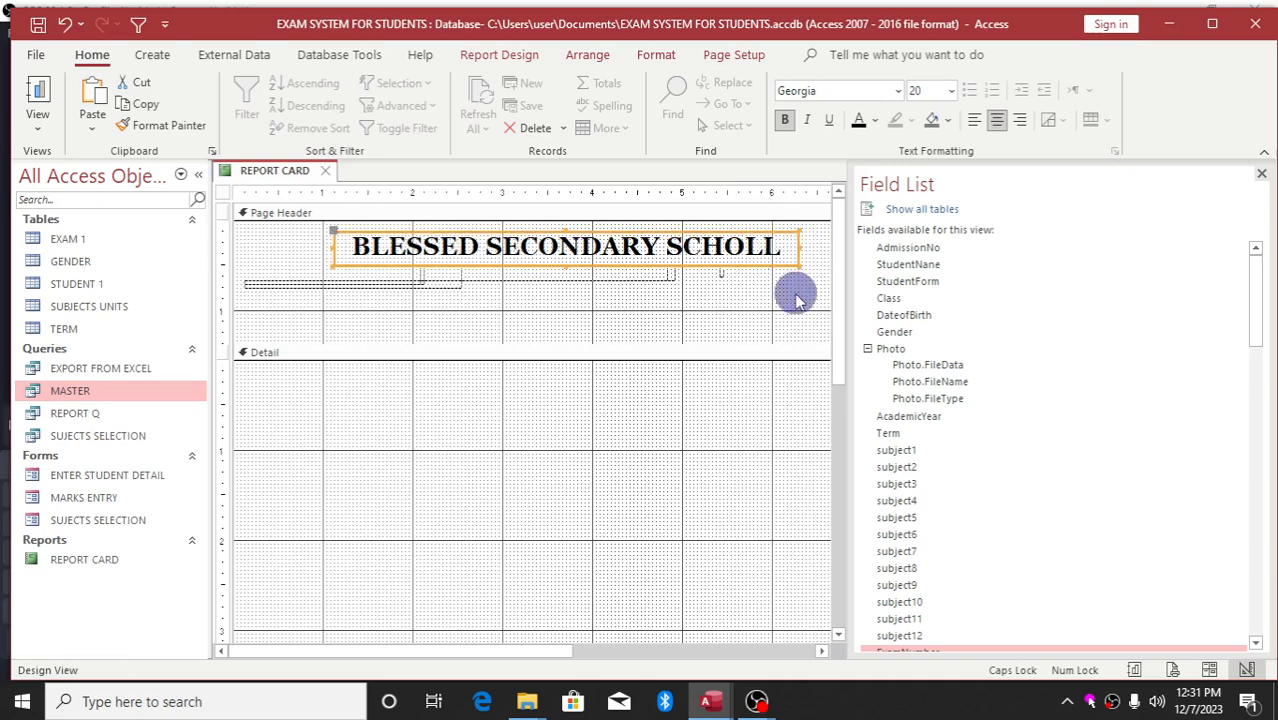
left_click(757, 313)
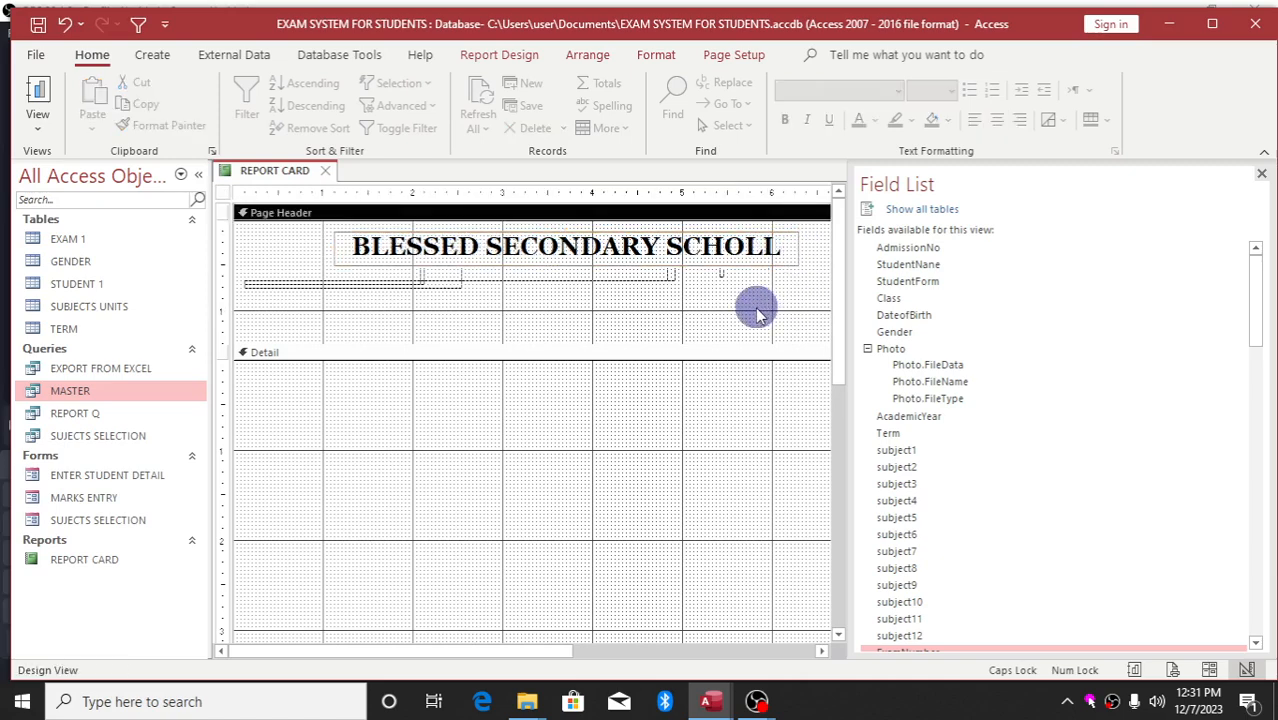
Step: Correct the school name label's text to BLESSED SECONDARY SCHOOL
left_click(785, 250)
left_click(781, 248)
key("BackSpace")
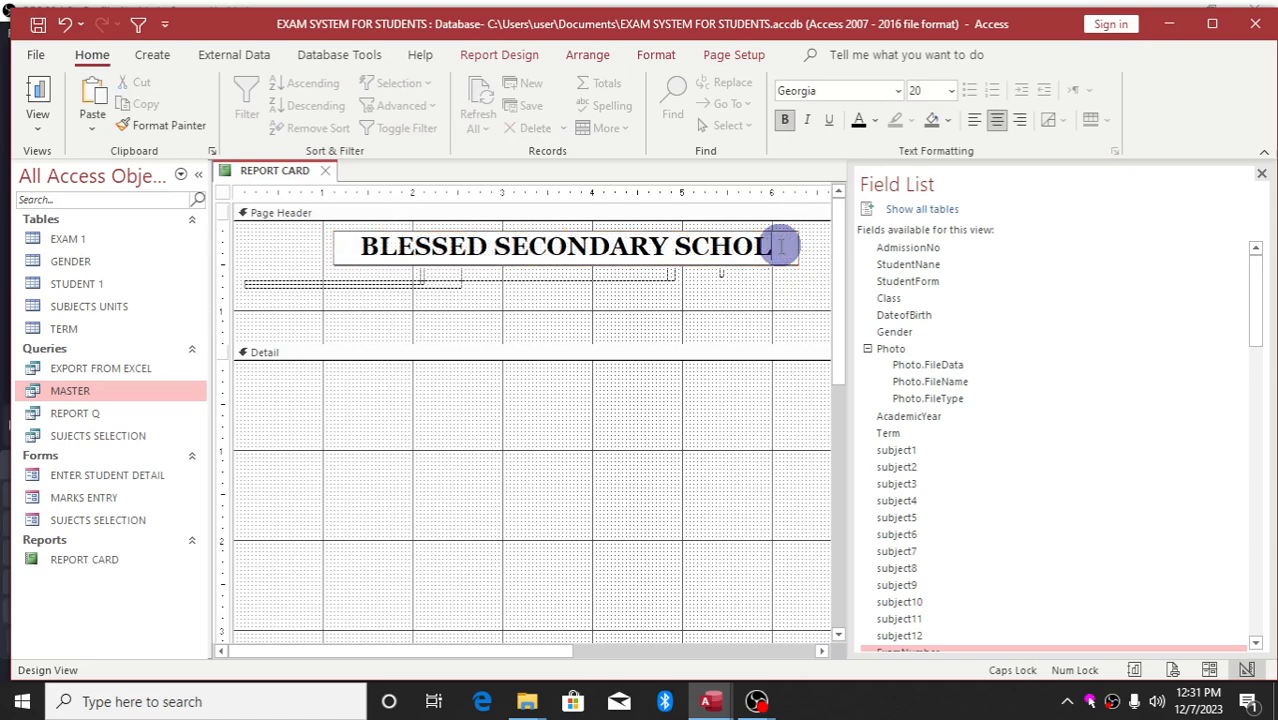
key("BackSpace")
key("BackSpace")
type("OOL")
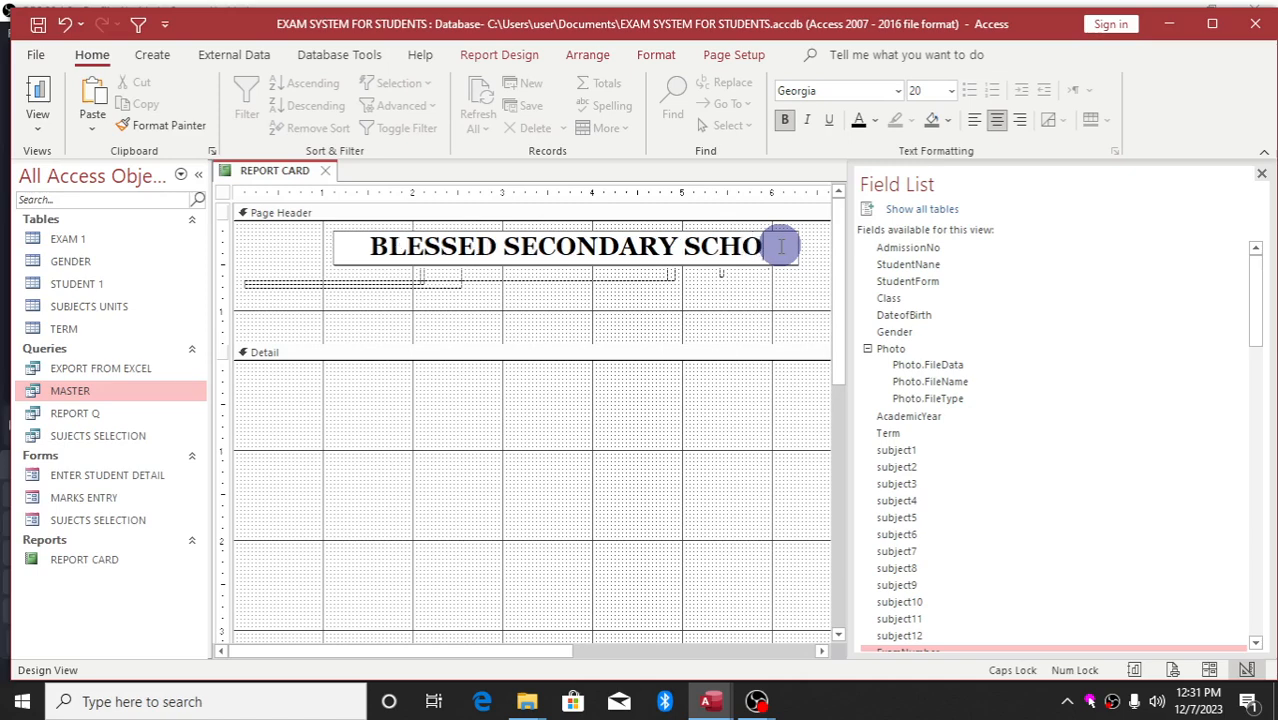
left_click(666, 332)
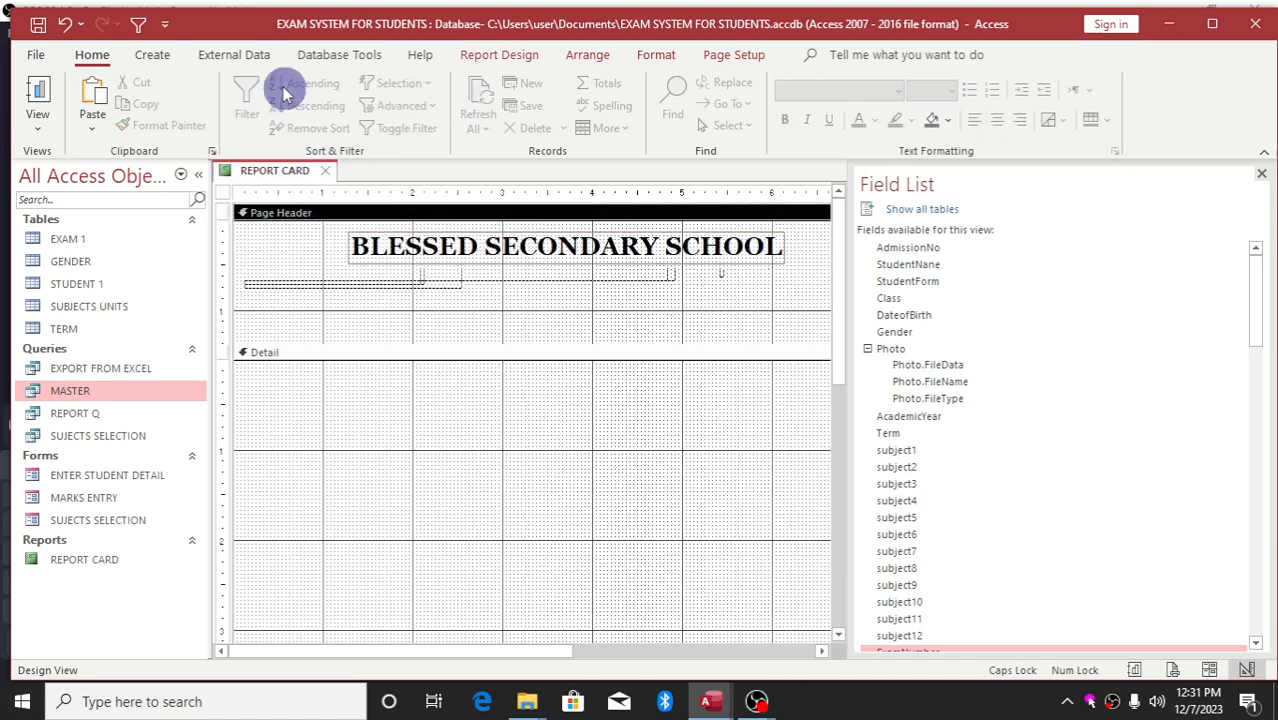
Step: Add a label about 5.8 inches wide beneath the school name in the page header containing the school's address
left_click(152, 56)
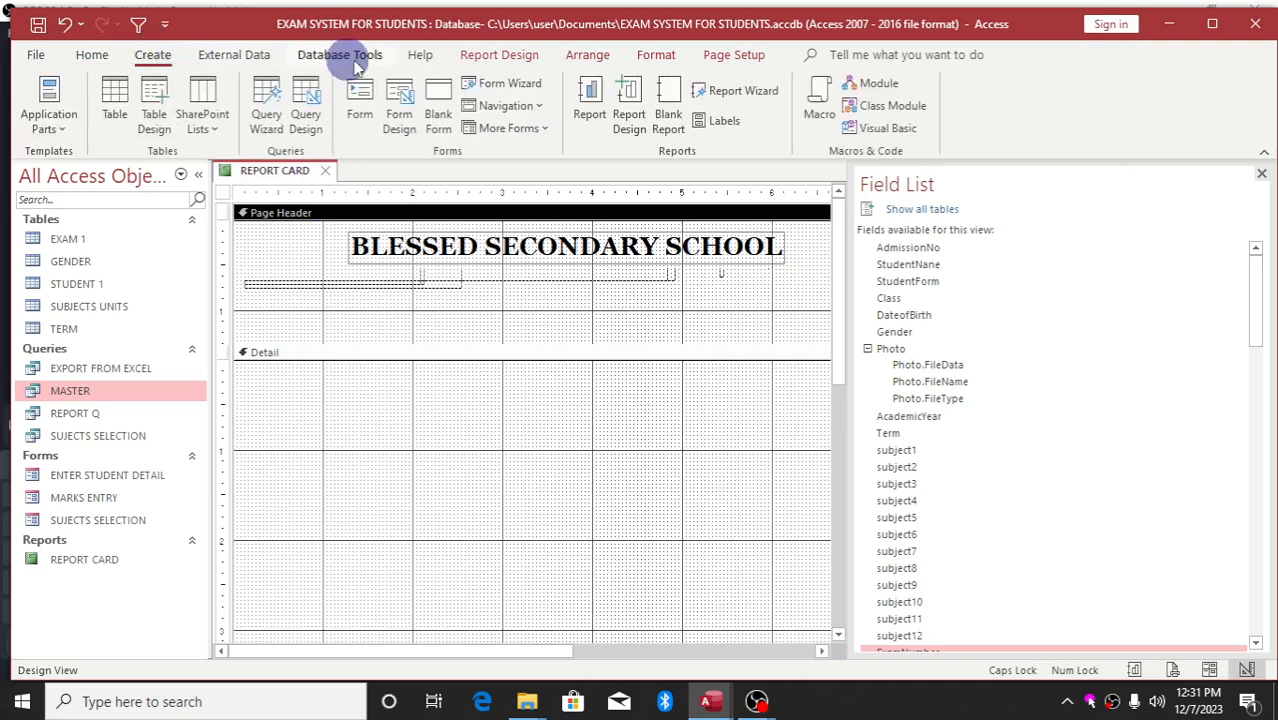
left_click(490, 55)
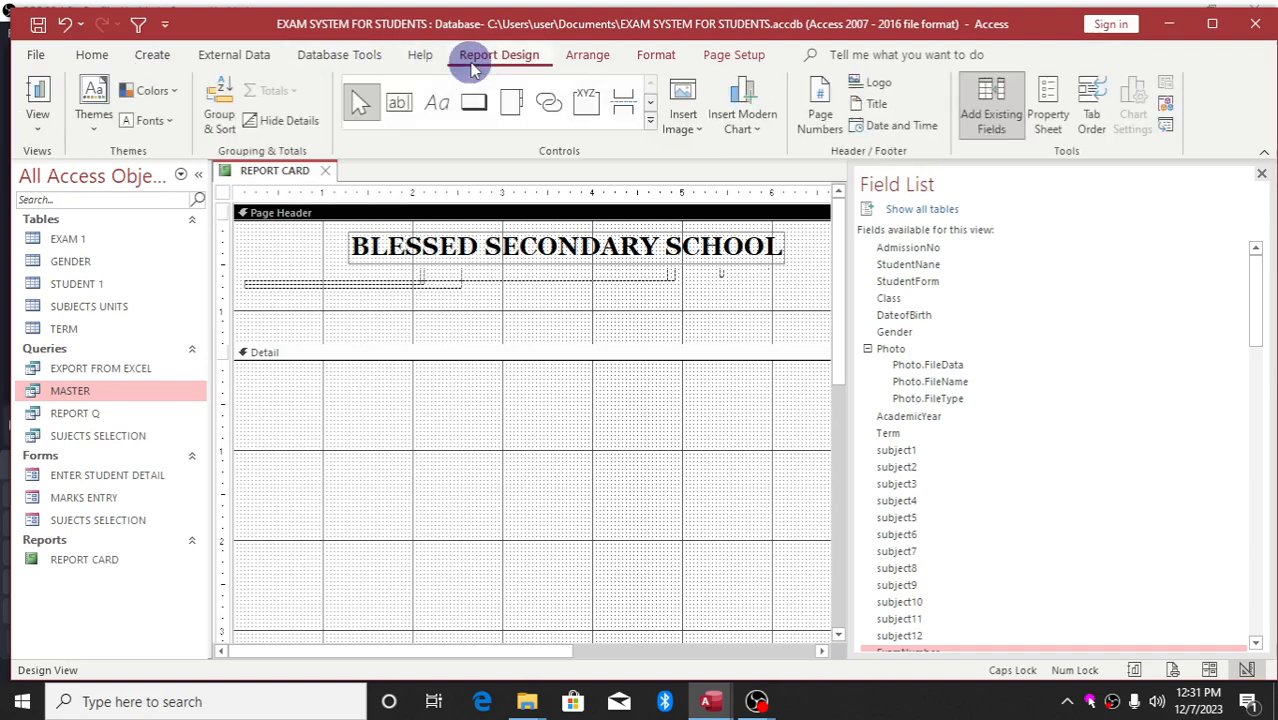
left_click(437, 104)
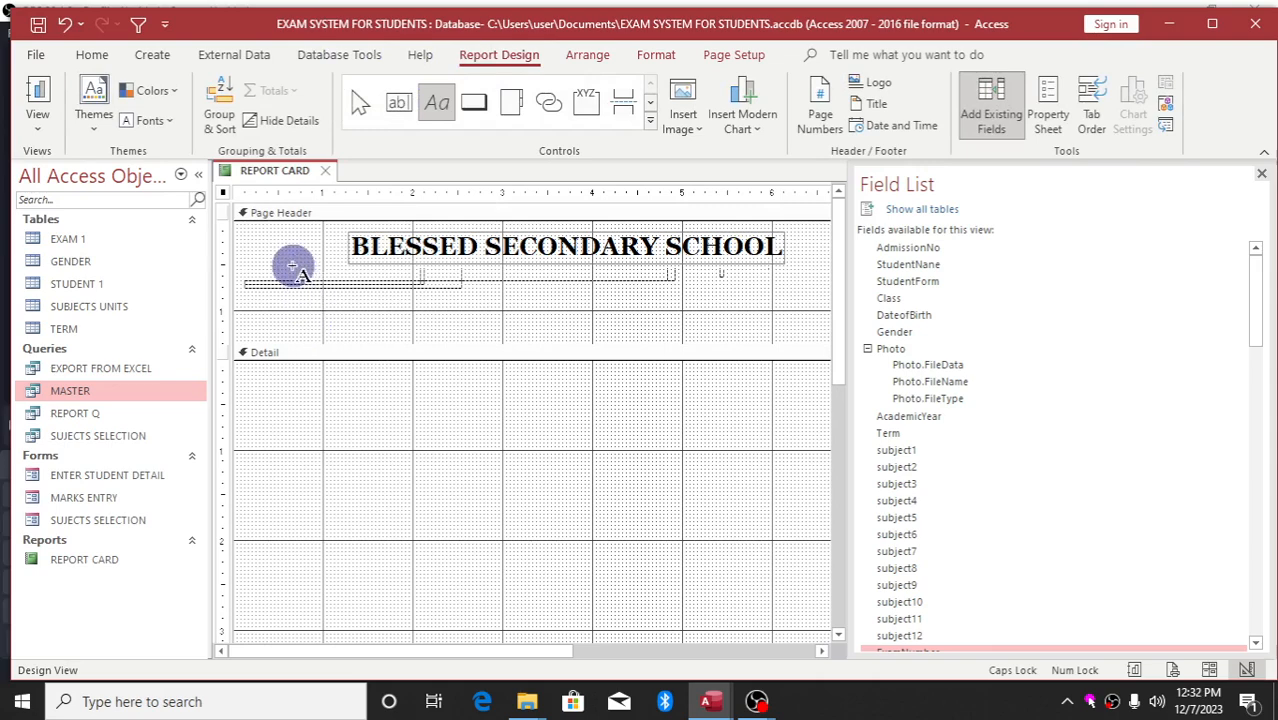
mouse_move(293, 267)
left_mouse_down()
mouse_move(371, 291)
mouse_move(676, 325)
mouse_move(806, 322)
mouse_move(830, 306)
mouse_move(796, 300)
left_mouse_up()
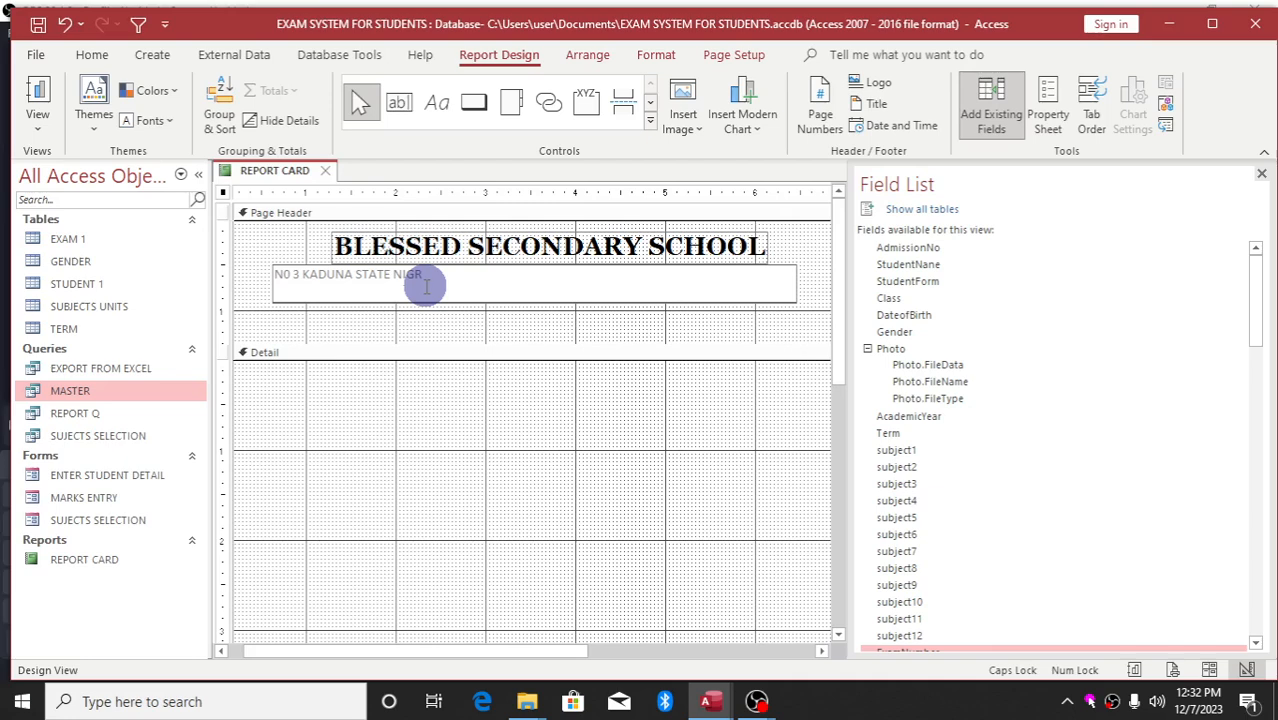
left_click(474, 320)
left_click(465, 295)
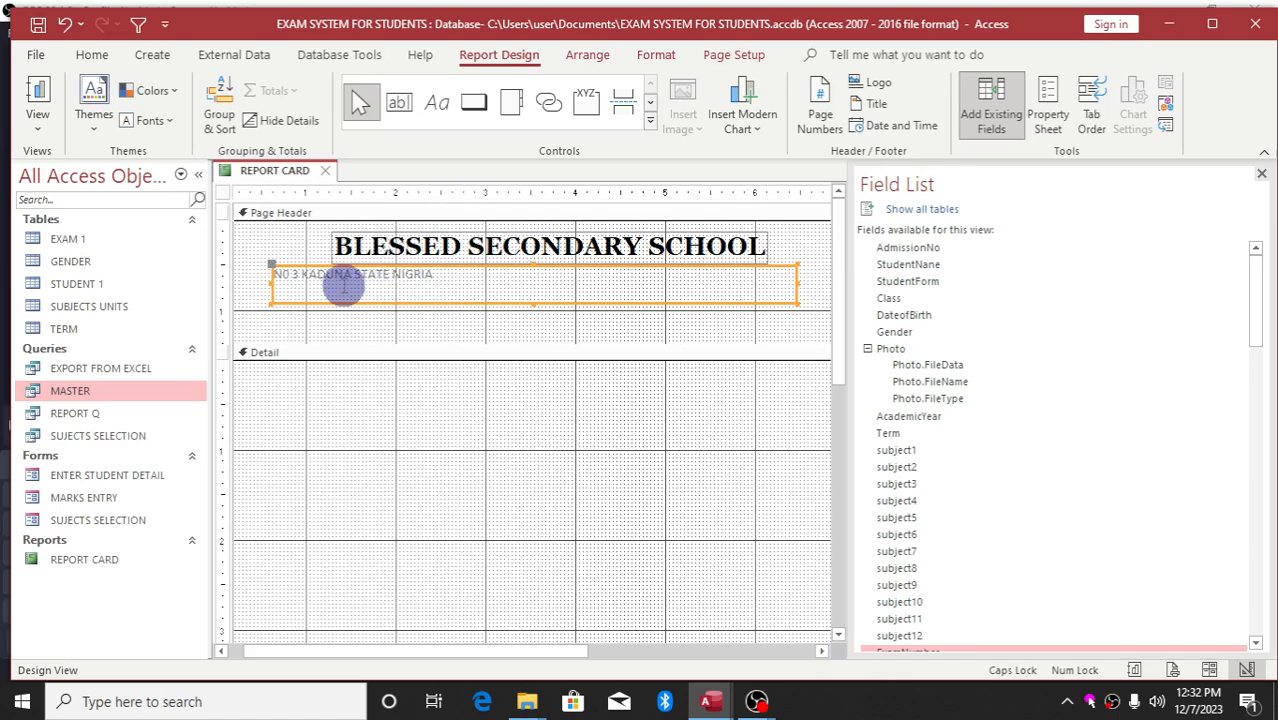
Step: Format the address label as centered Arial text with font size 12
left_click(98, 53)
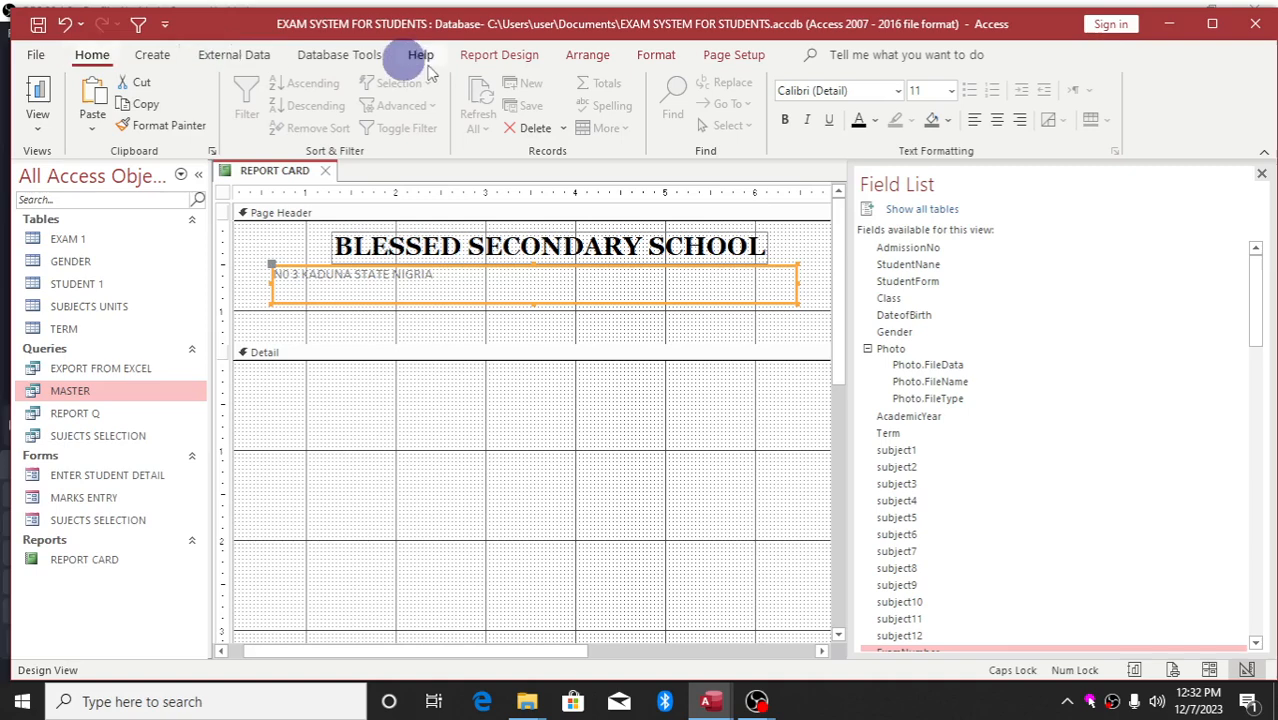
left_click(900, 91)
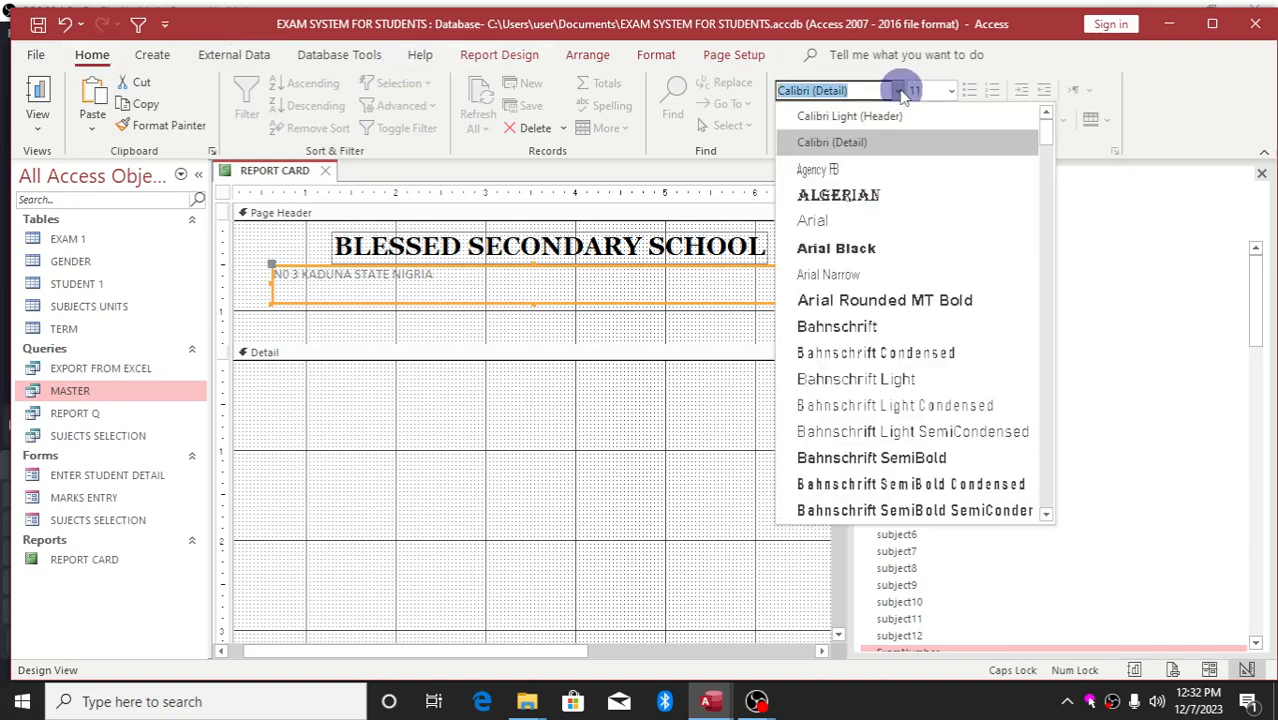
left_click(879, 219)
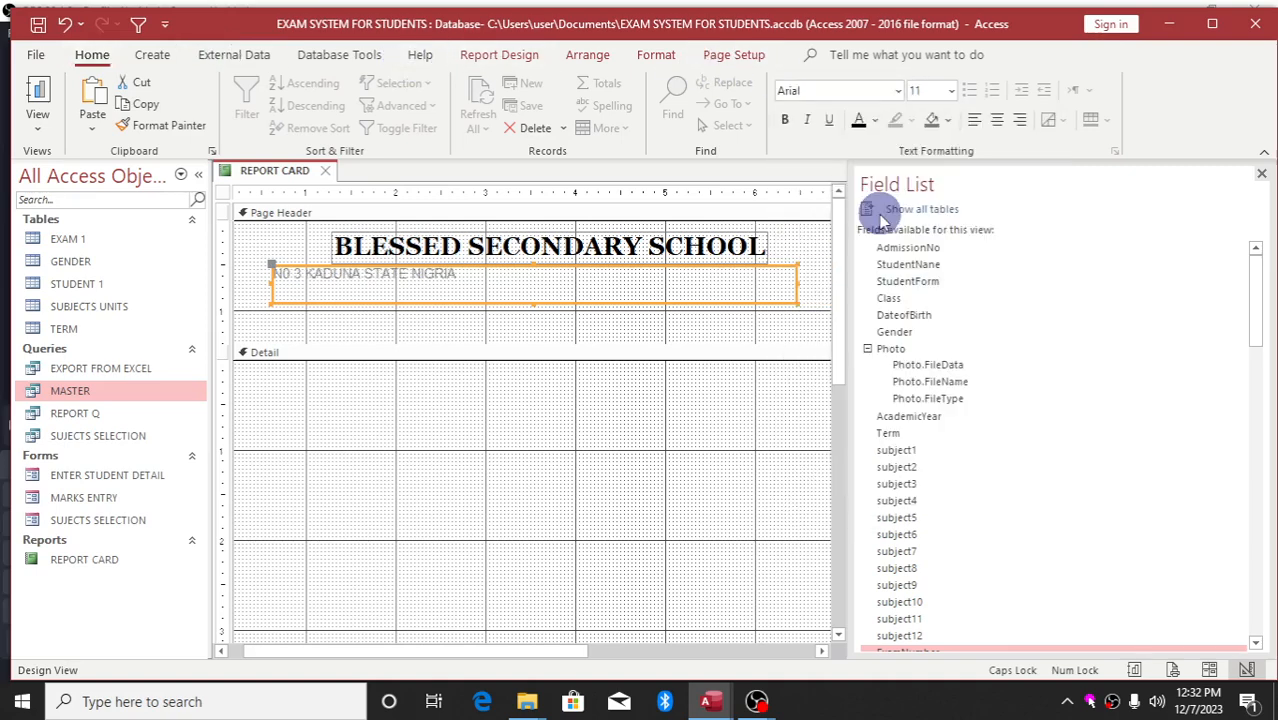
left_click(997, 119)
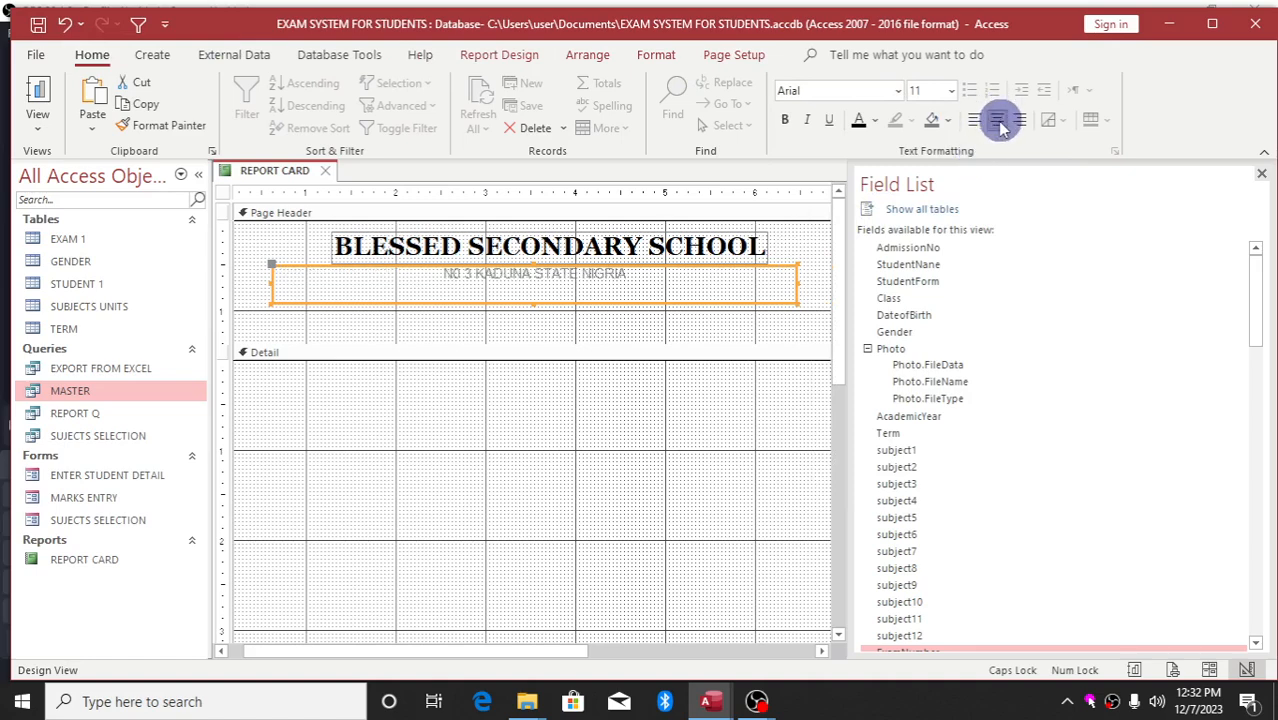
left_click(951, 90)
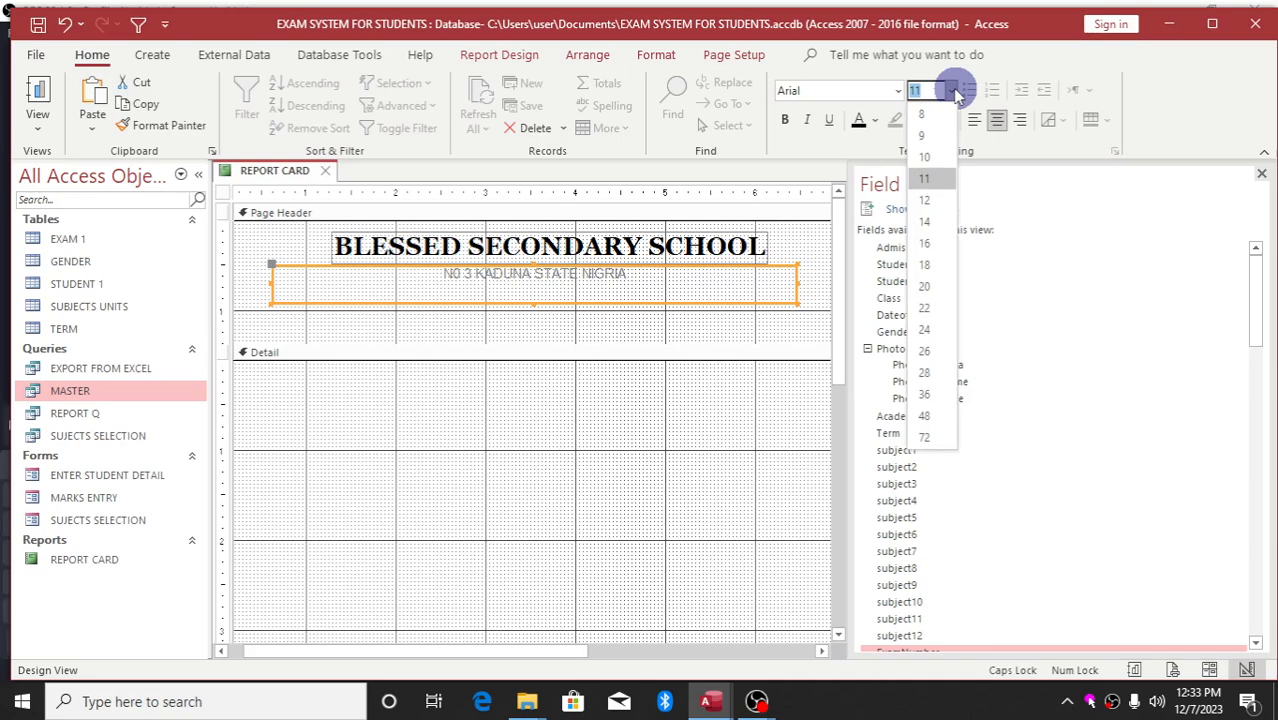
left_click(941, 200)
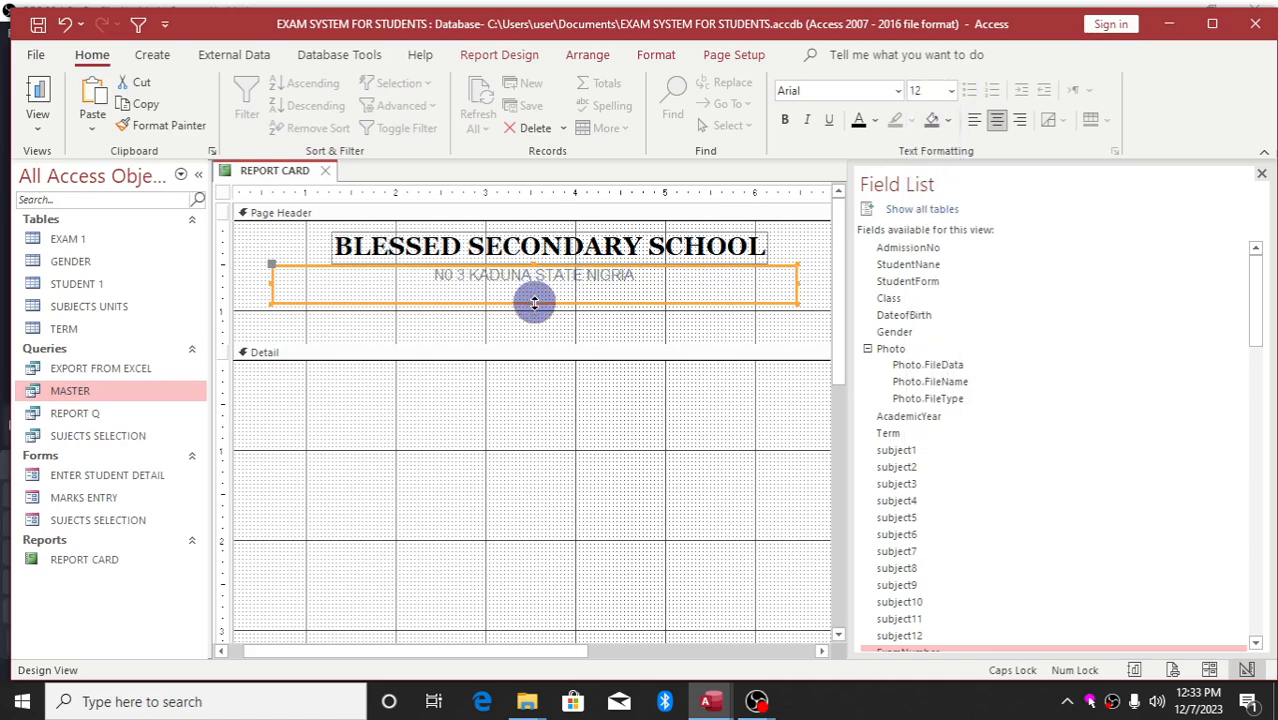
Step: Shrink the address label to fit its text, about 2.4 inches wide, and place it centrally beneath the school name
left_click_drag(534, 303, 534, 287)
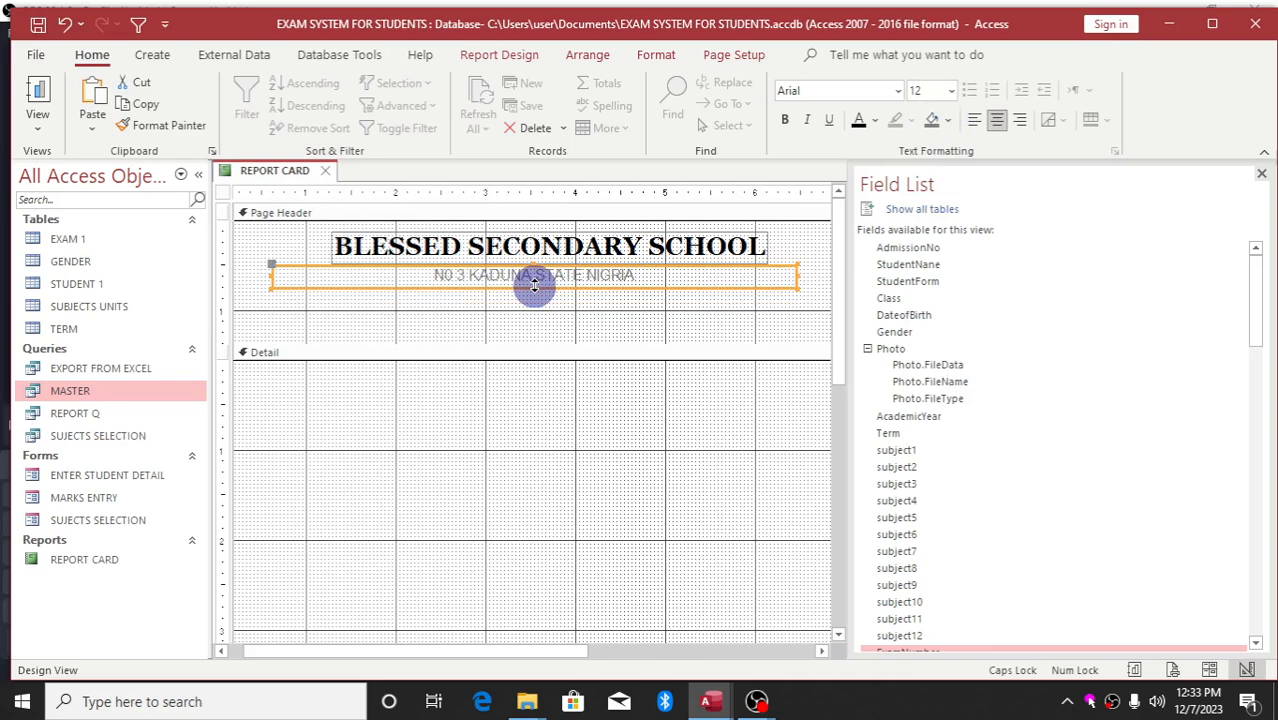
left_click(370, 248)
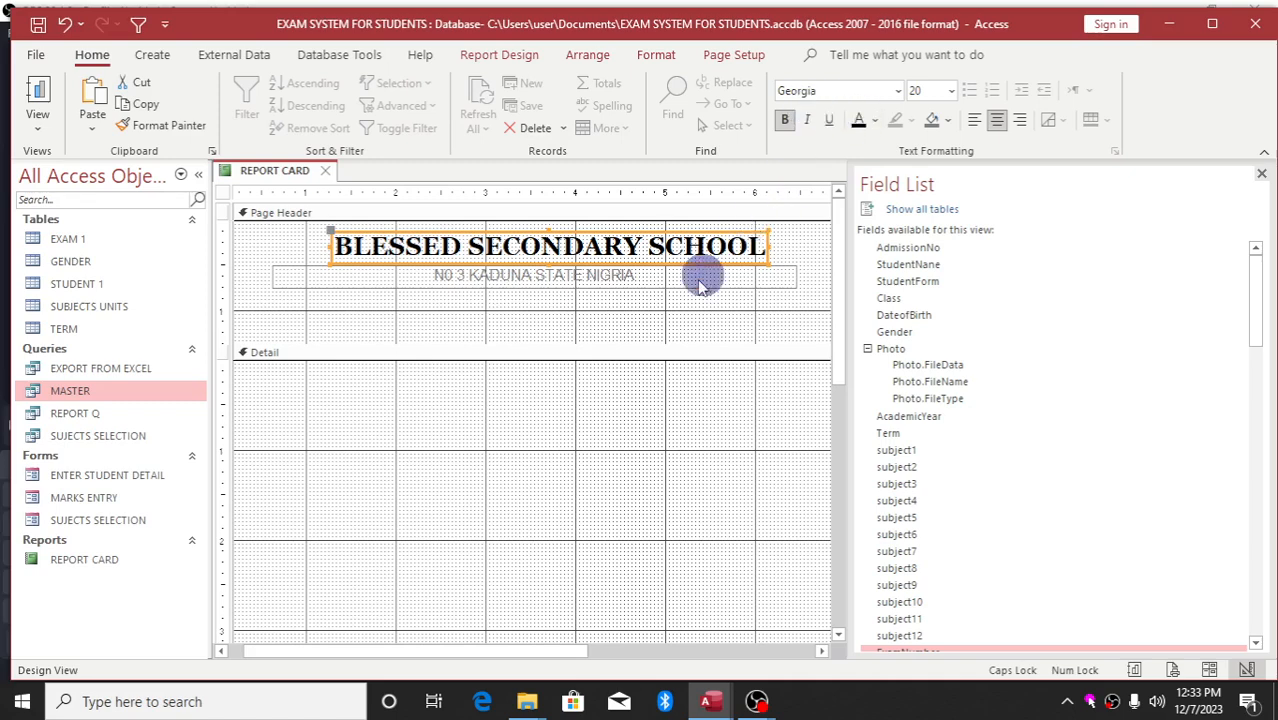
left_click(666, 307)
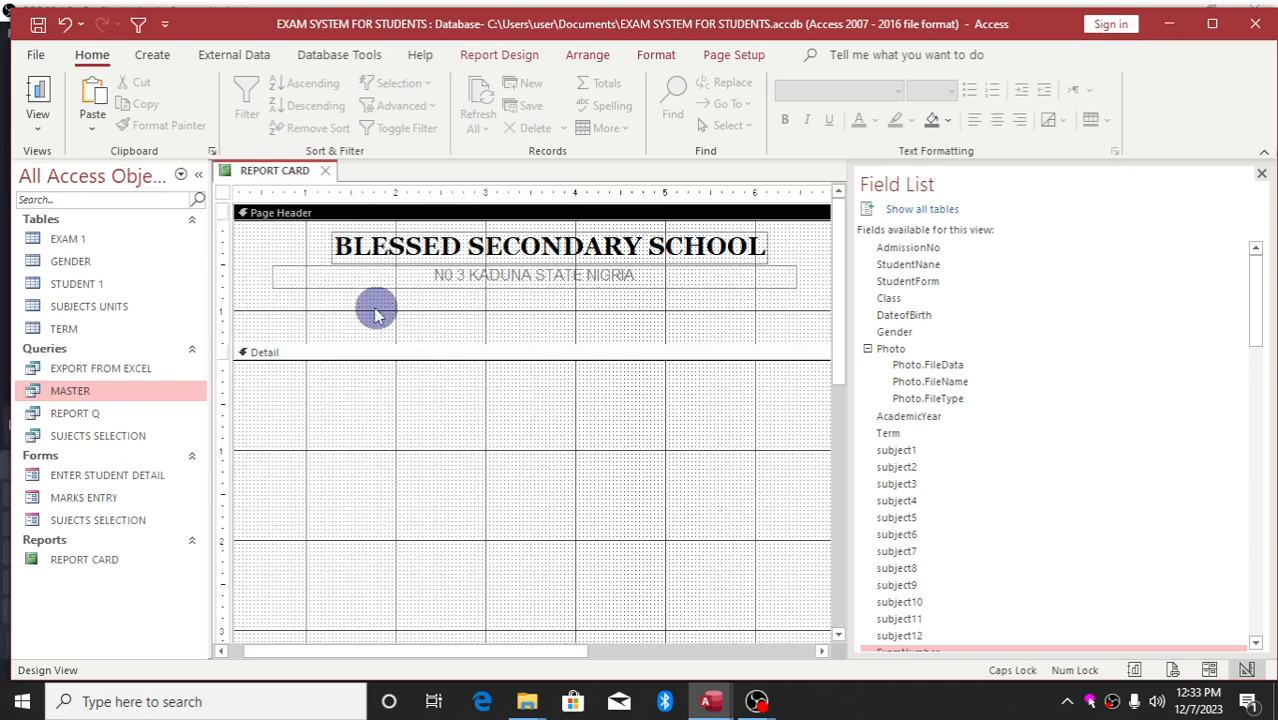
left_click(342, 276)
left_click_drag(342, 276, 371, 272)
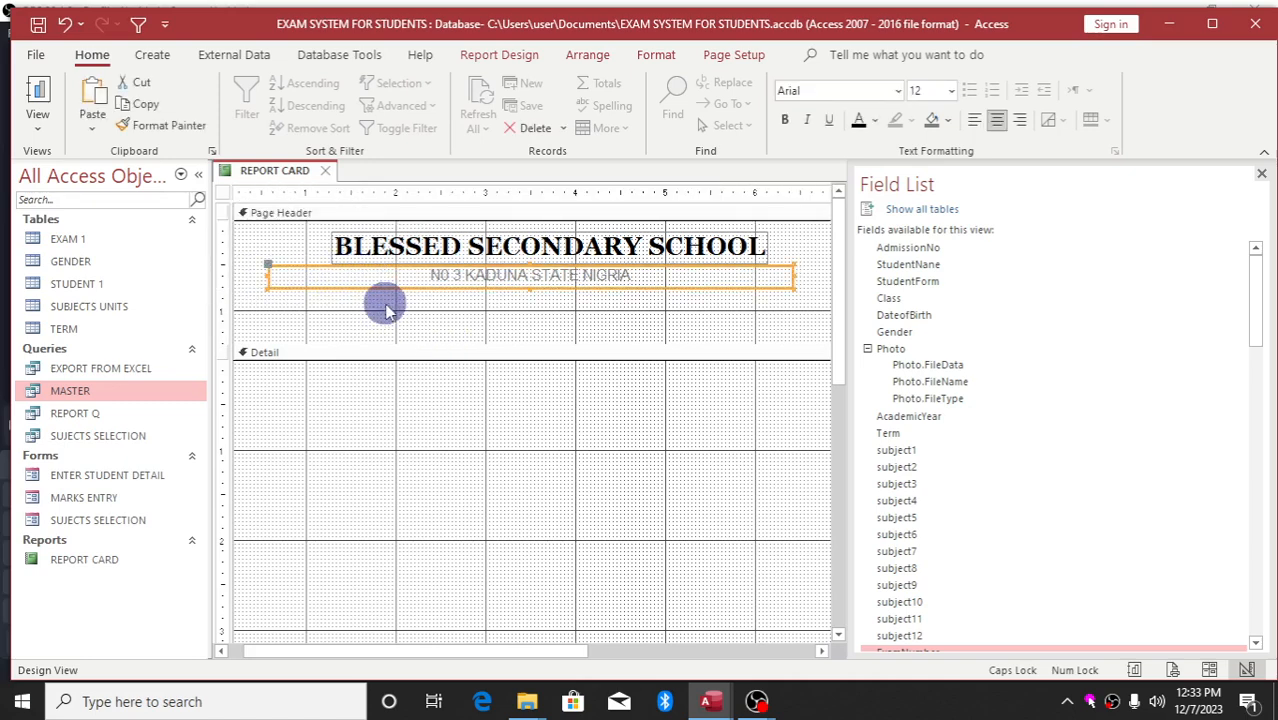
left_click(380, 298)
left_click(284, 275)
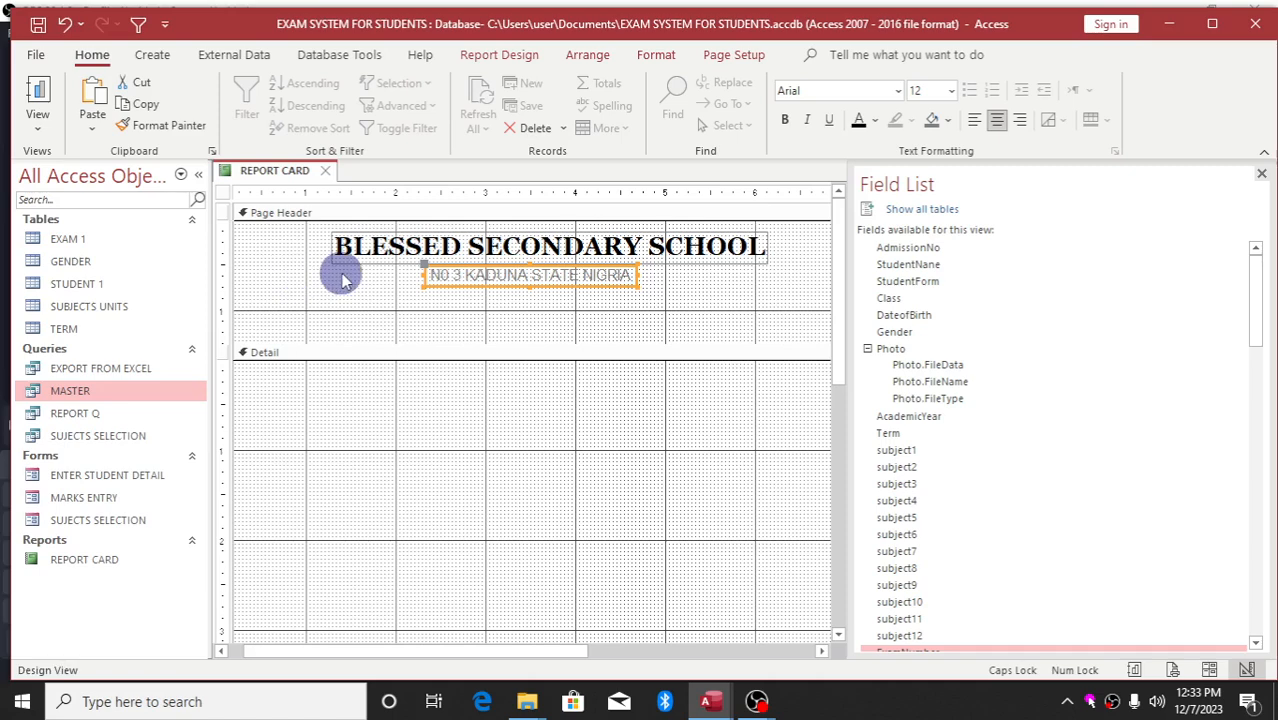
left_click(467, 302)
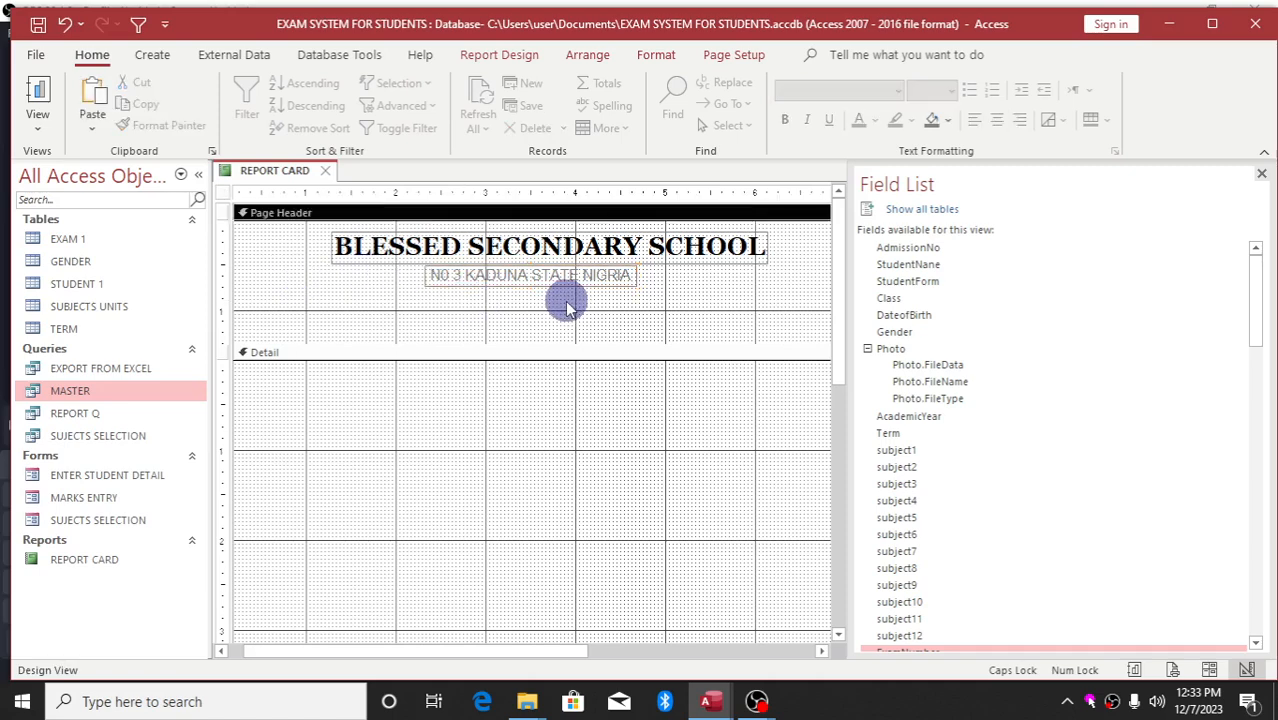
Step: Start inserting an image into the report and look through the Documents folder for a picture file
left_click(340, 57)
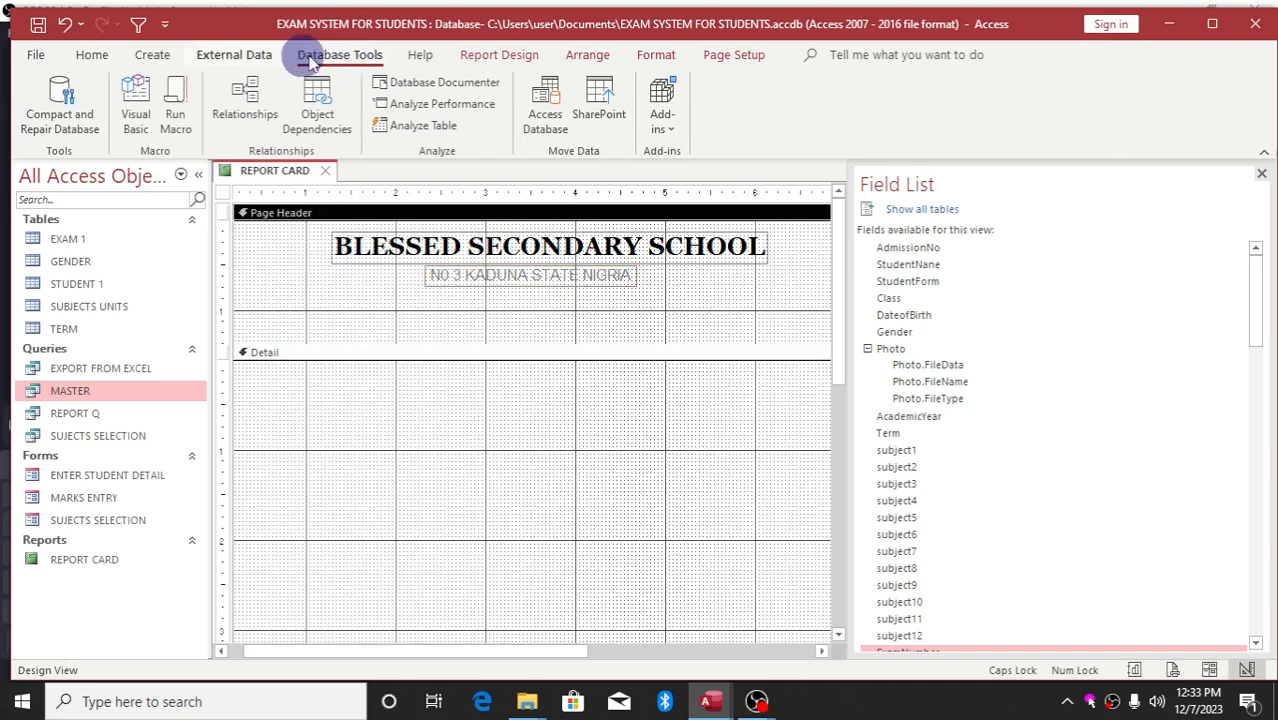
left_click(483, 59)
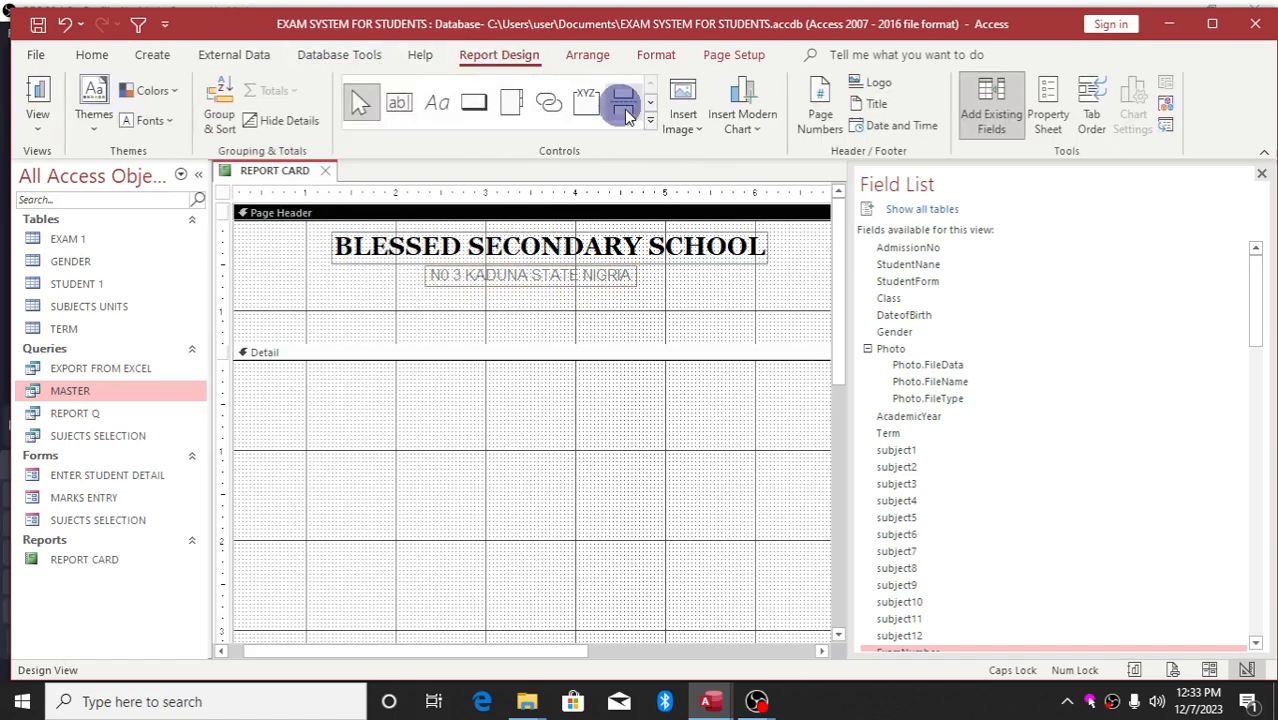
left_click(699, 136)
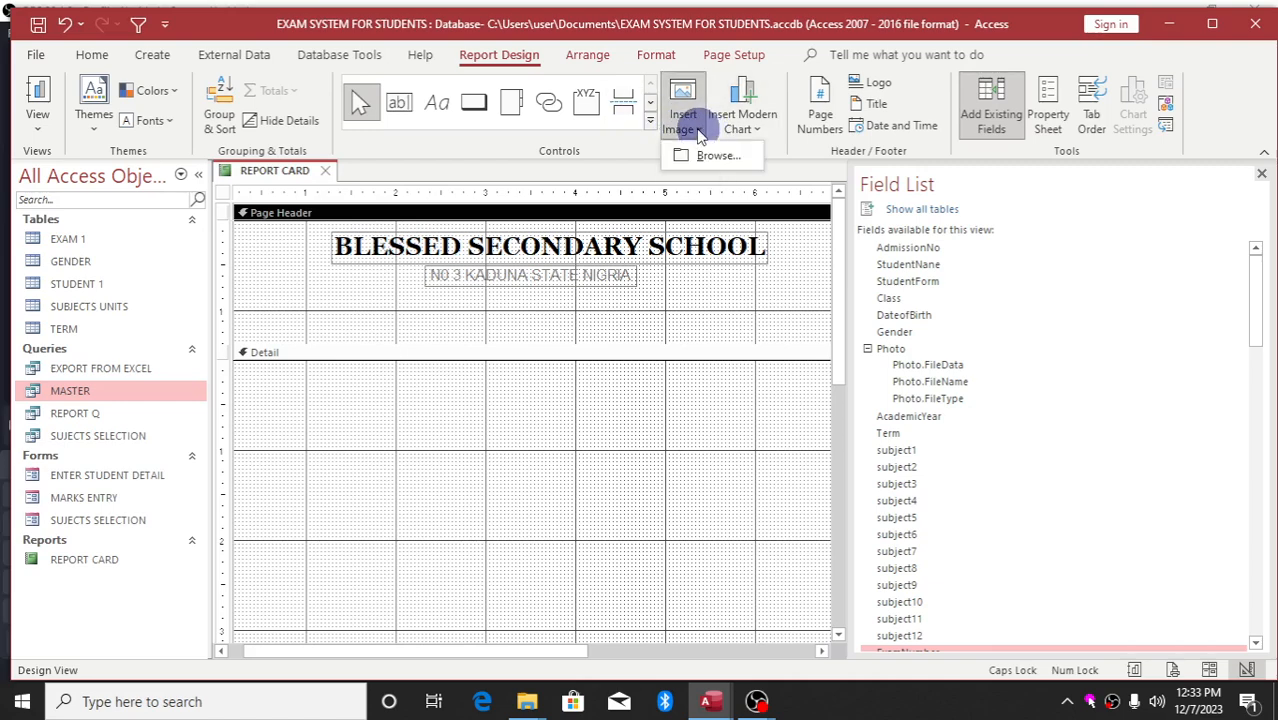
left_click(702, 154)
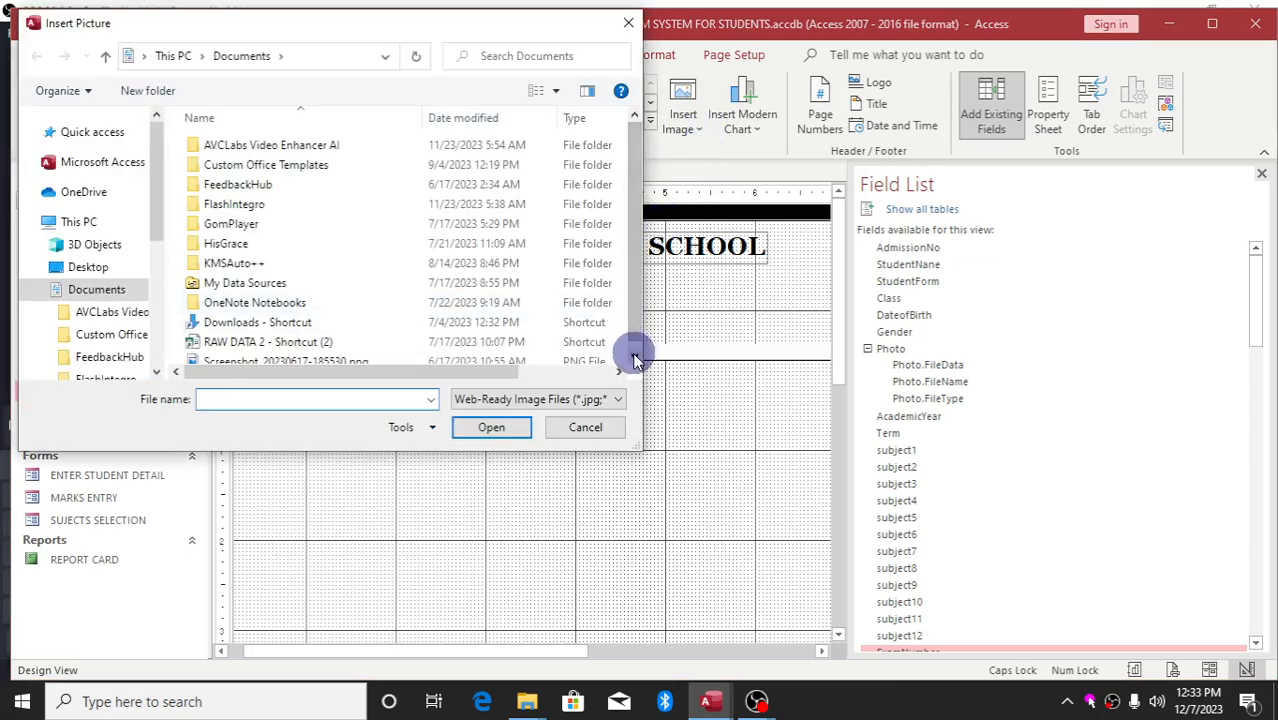
left_click(634, 356)
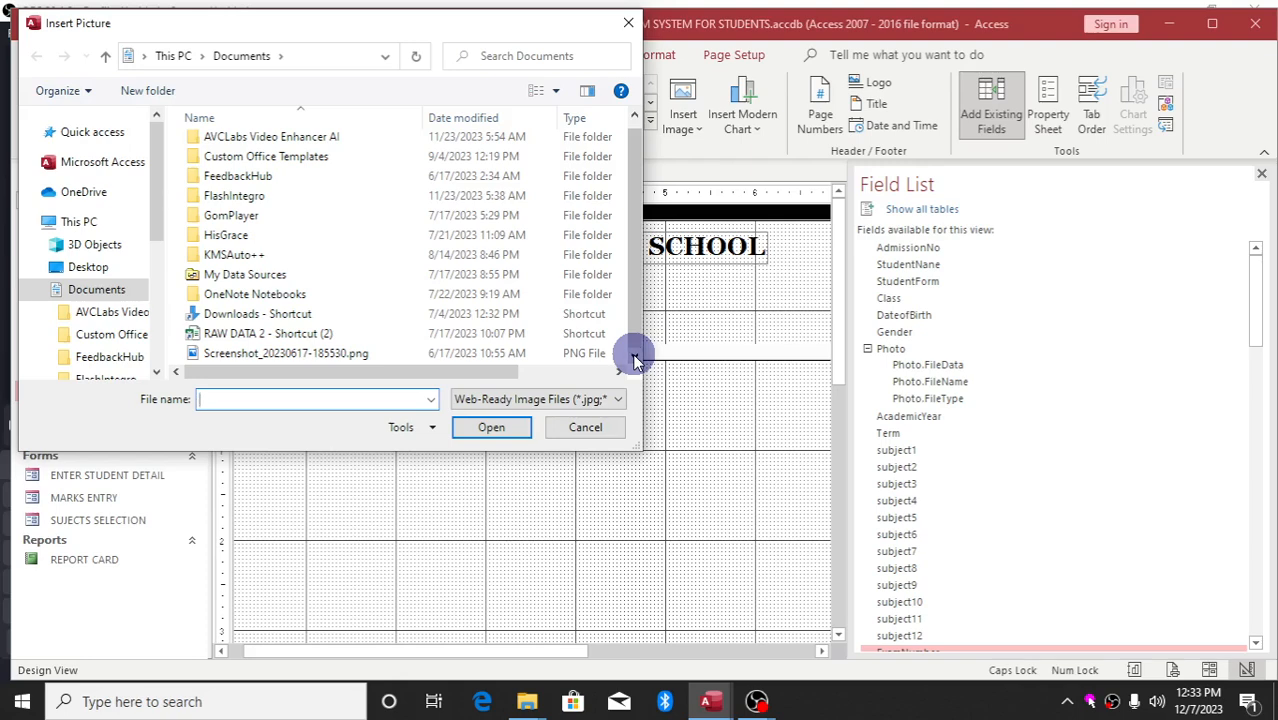
left_click(633, 119)
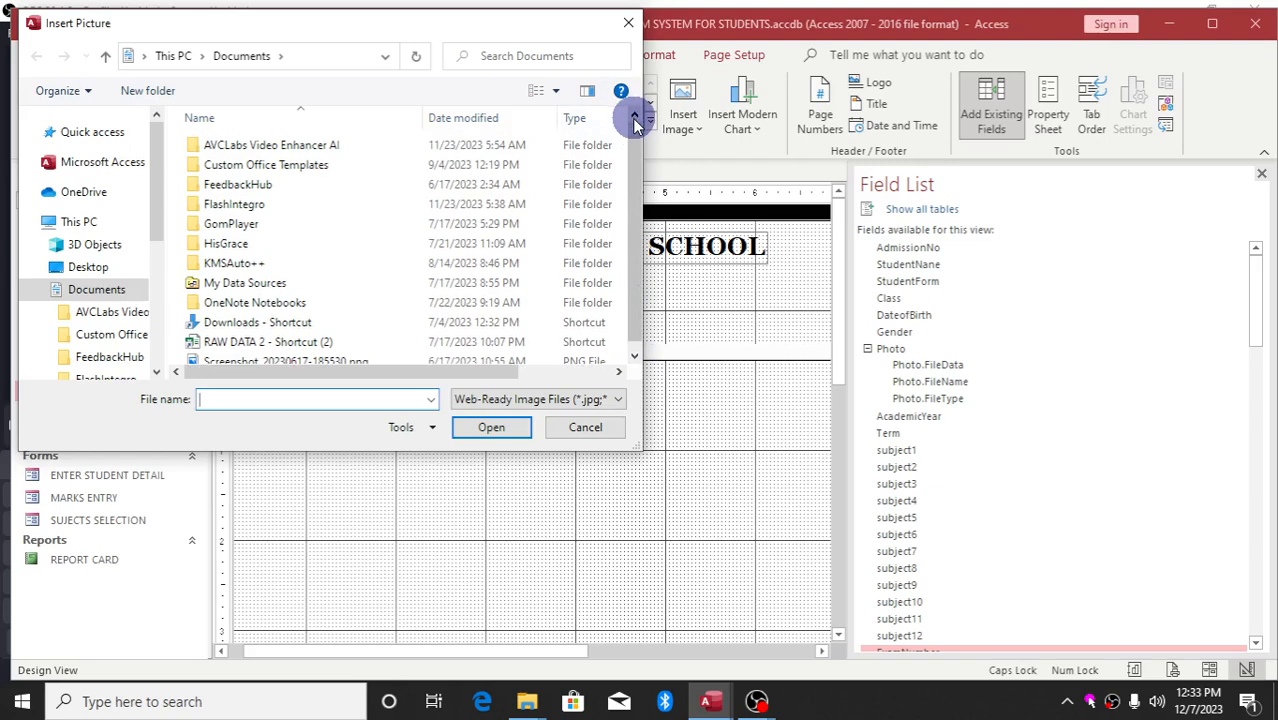
left_click(635, 360)
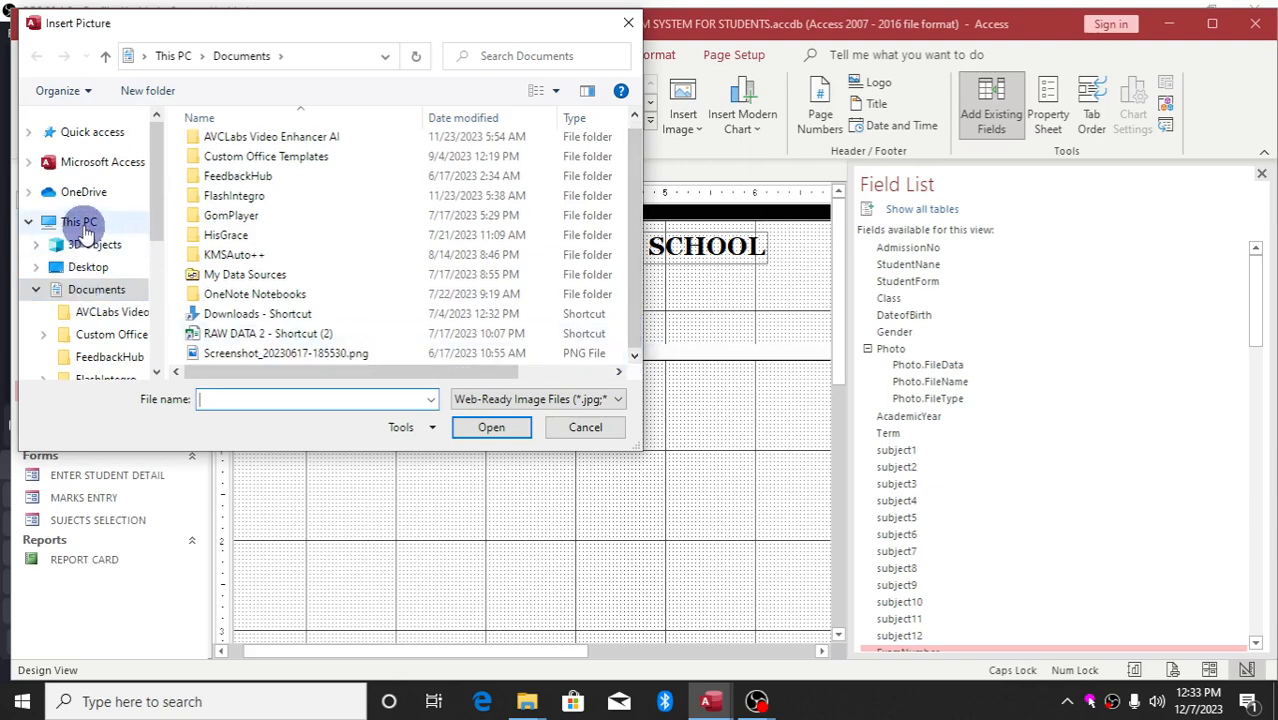
left_click(98, 268)
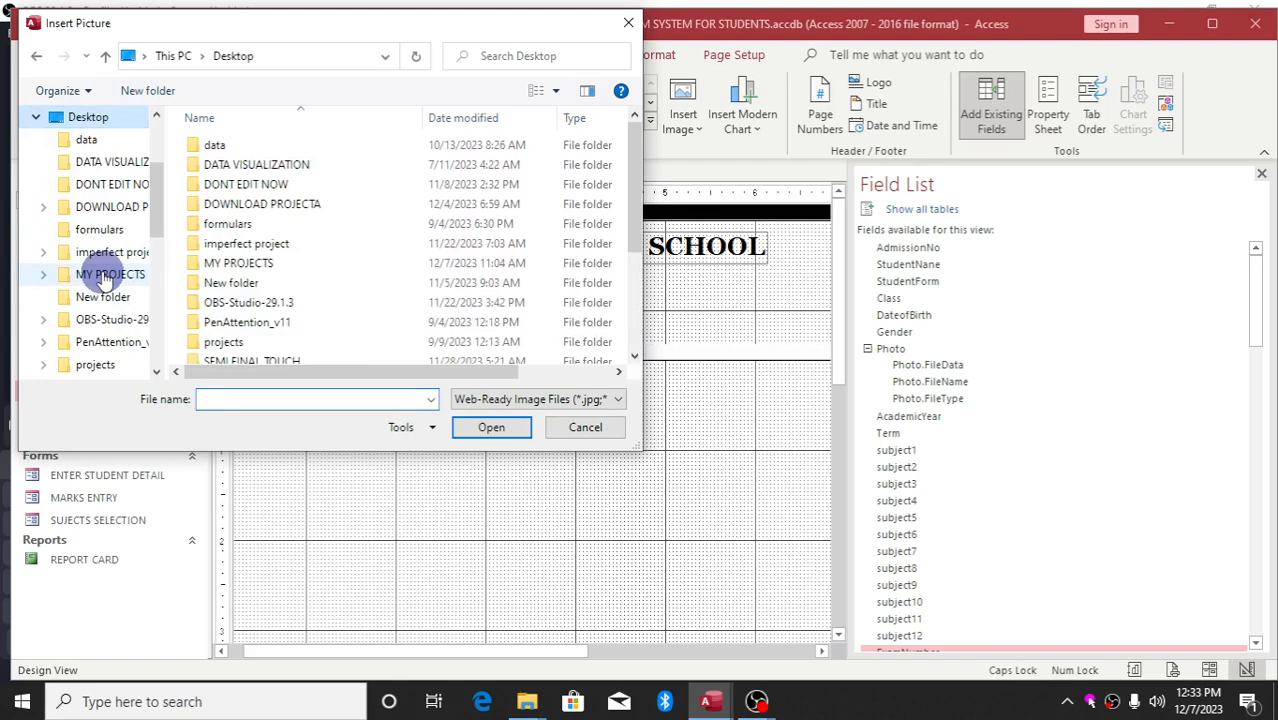
left_click(636, 355)
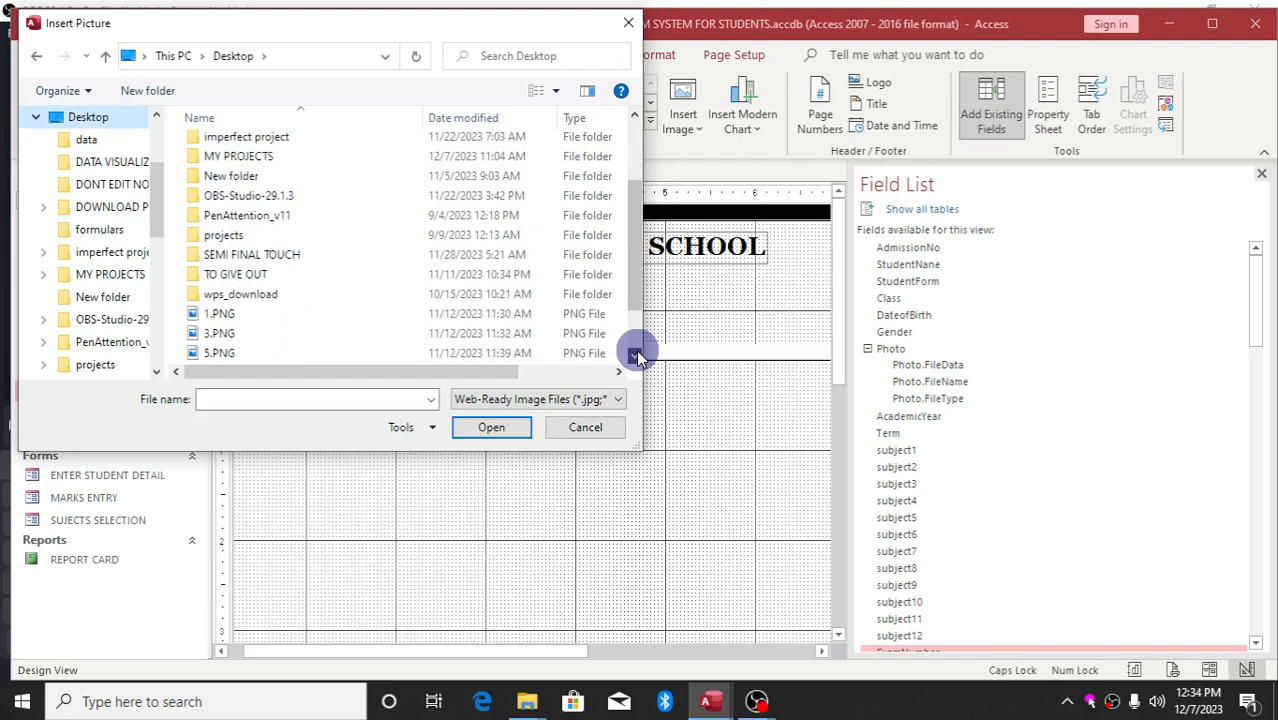
left_click(636, 356)
left_click(636, 356)
left_click(636, 356)
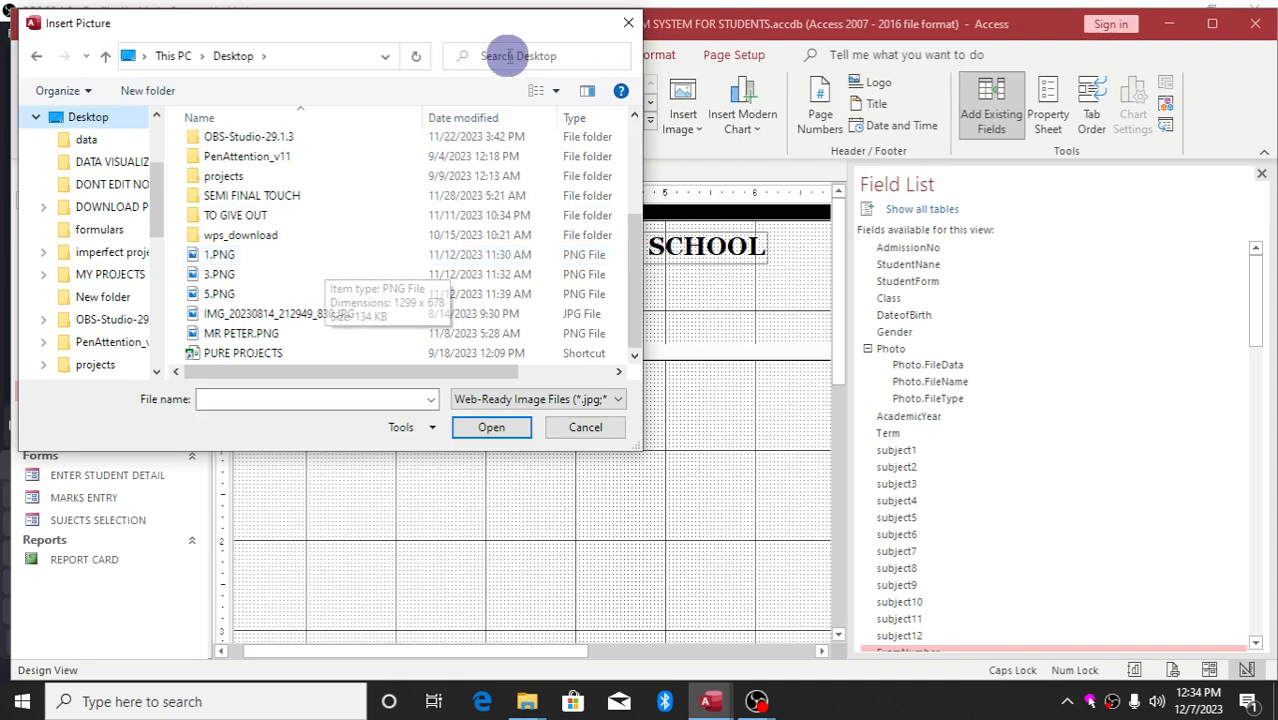
left_click(628, 25)
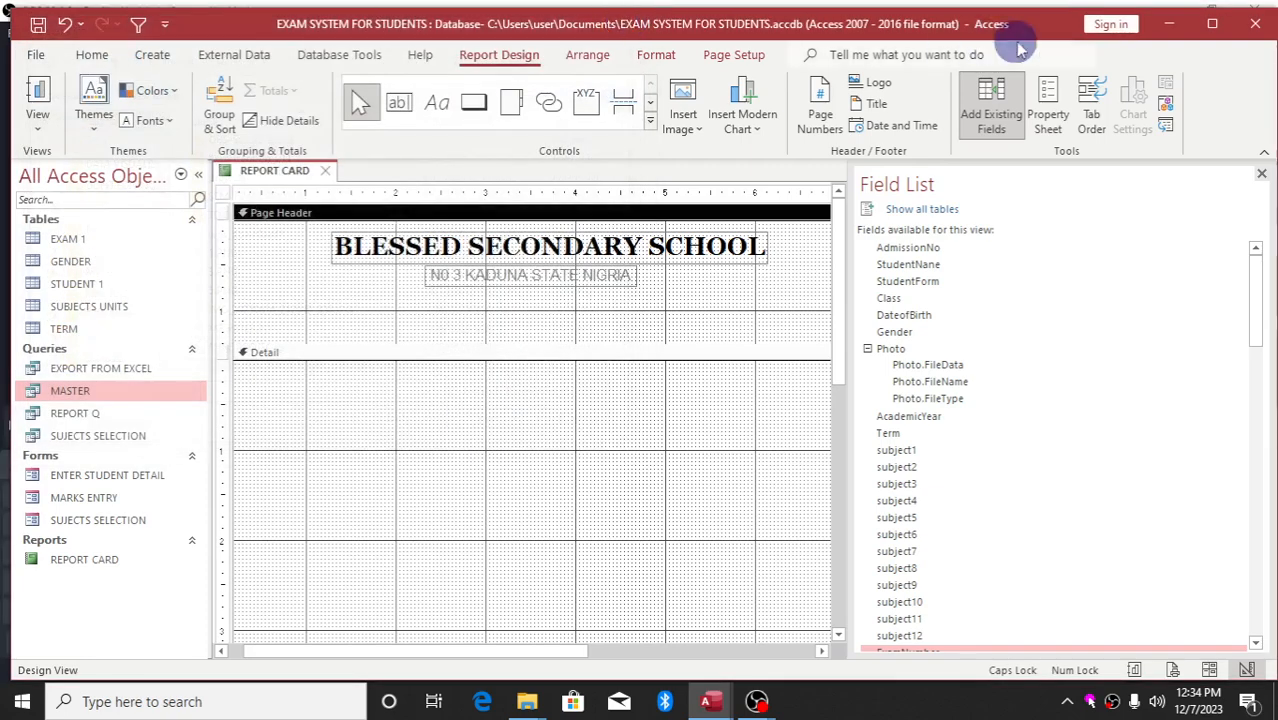
Step: Clear the open windows to examine the picture files on the Windows desktop, and return to the REPORT CARD design in Access
left_click(1178, 31)
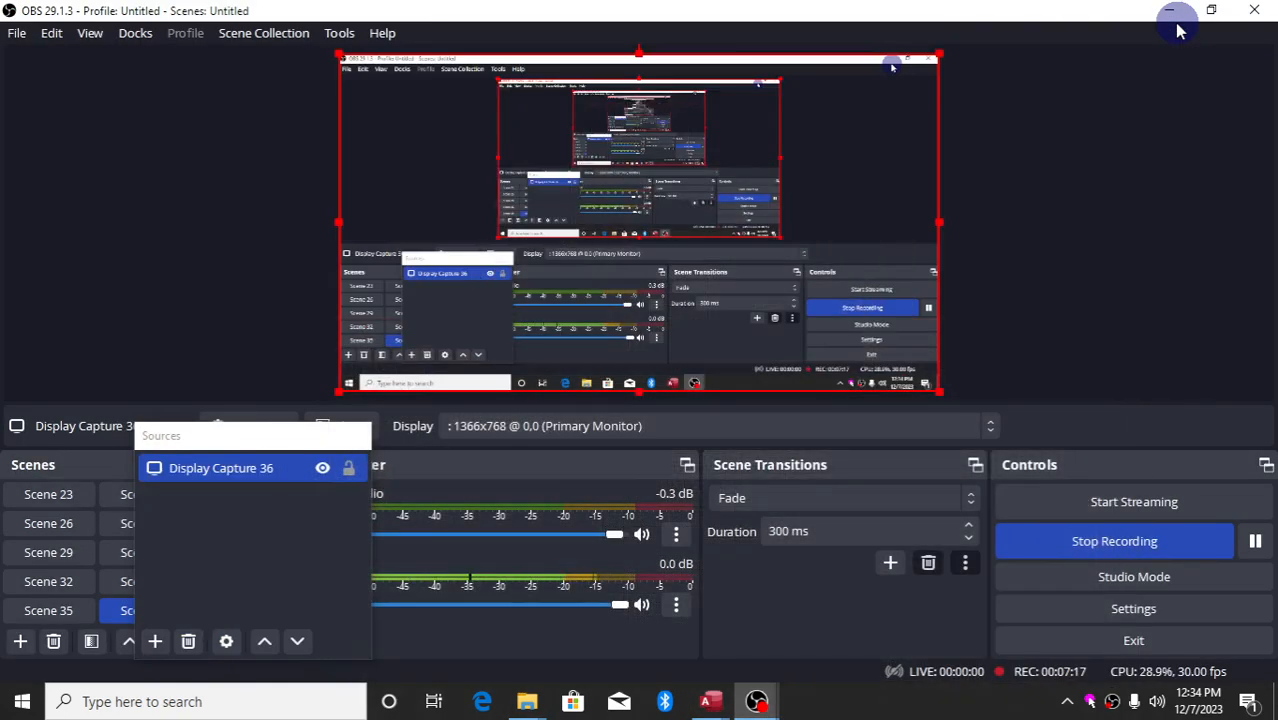
left_click(1172, 14)
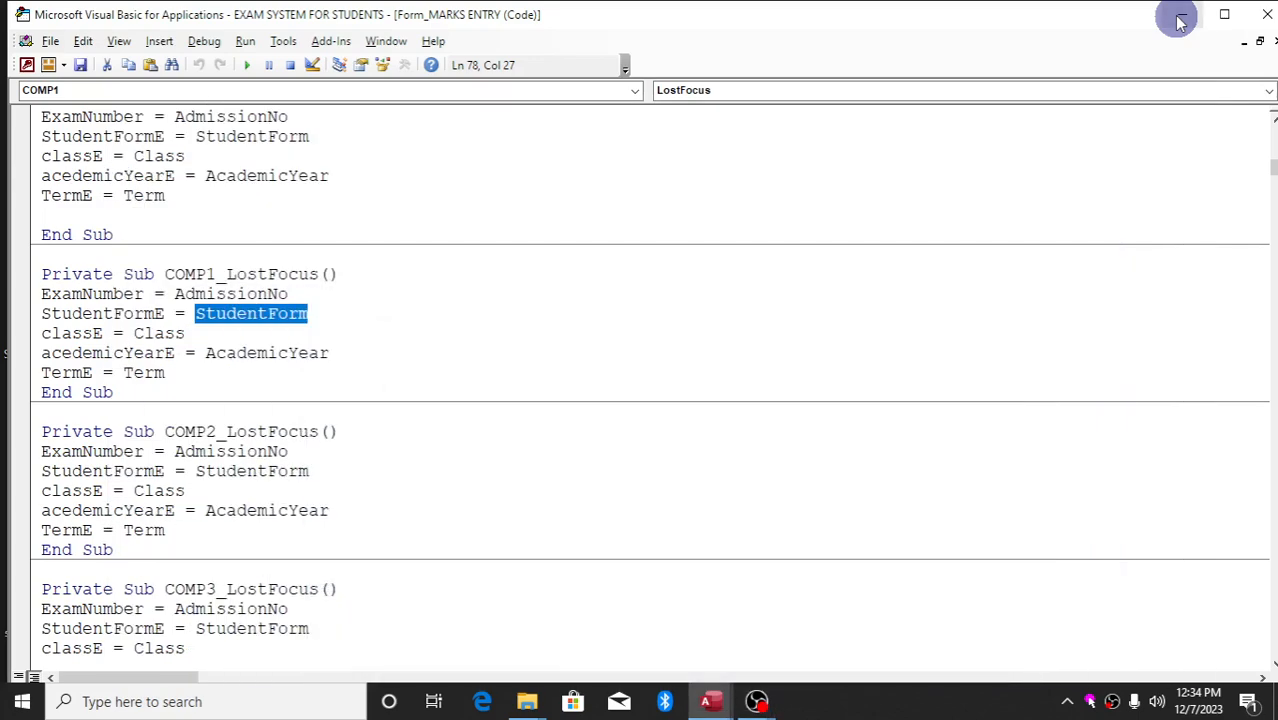
left_click(1180, 18)
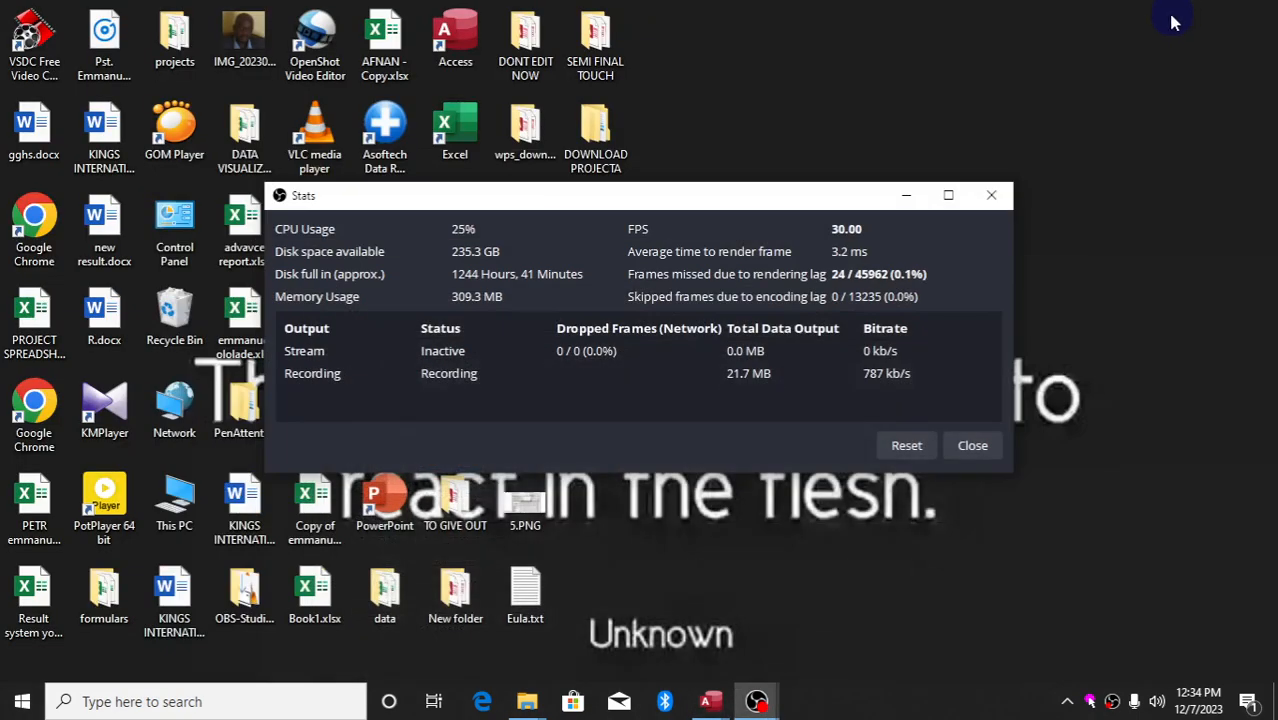
left_click(906, 195)
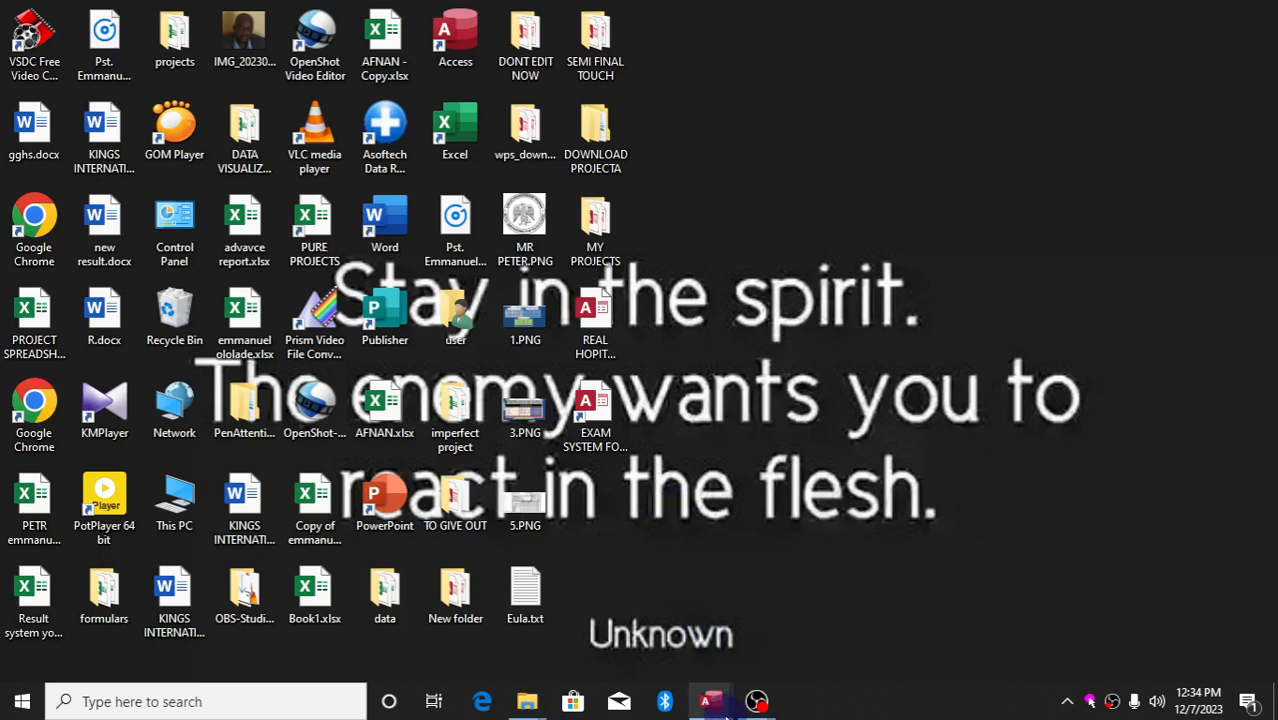
mouse_move(712, 705)
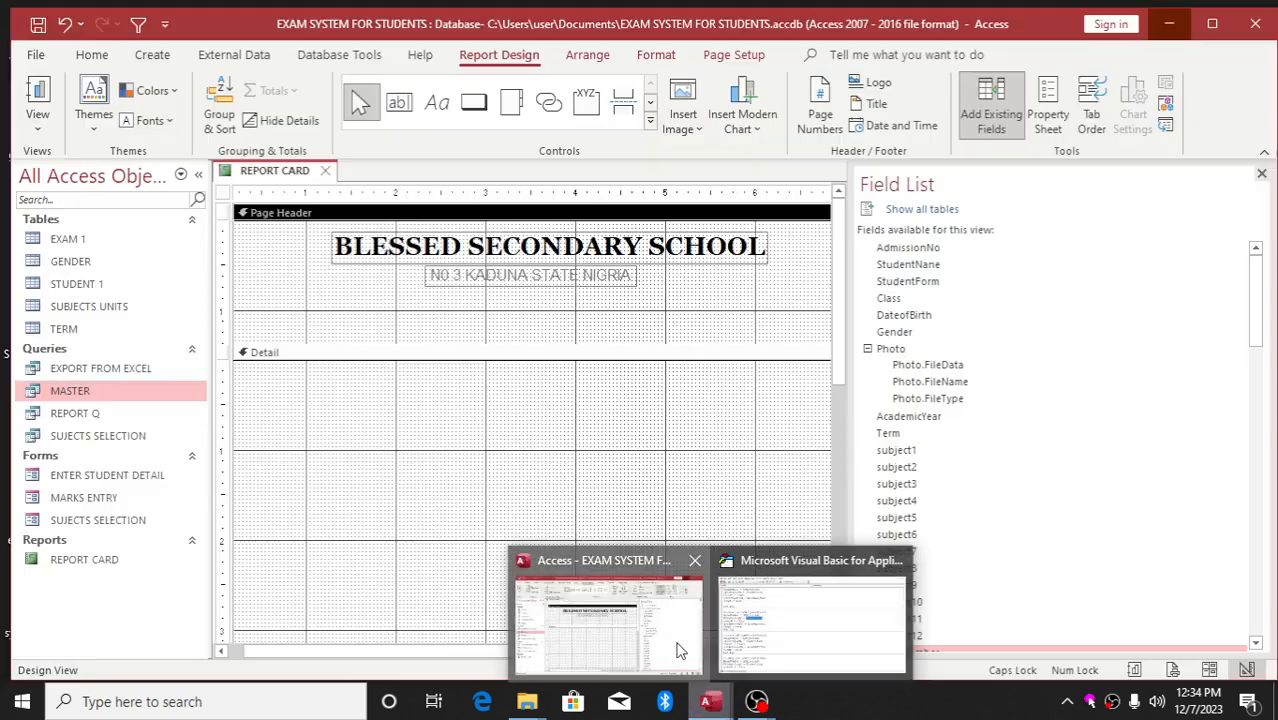
left_click(678, 650)
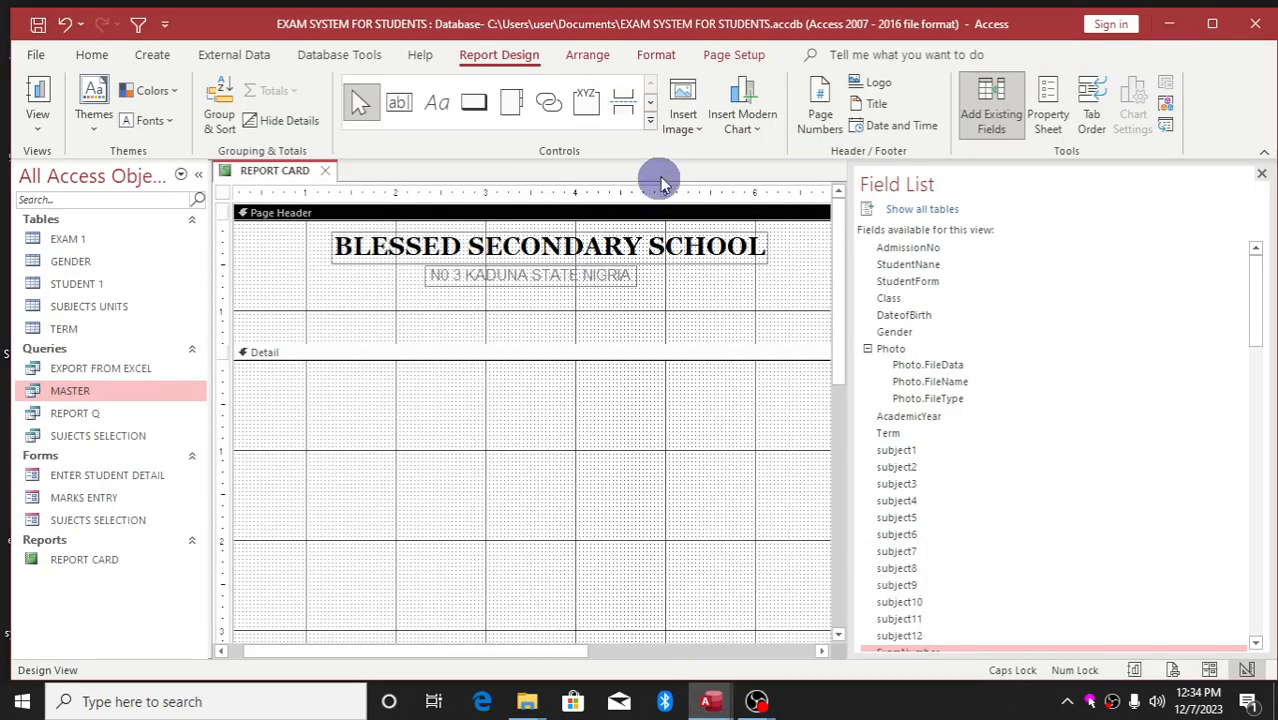
Step: Insert the round eagle crest PNG from the Desktop folder, about 1 inch wide, in the page header's upper-left corner beside the school name
left_click(684, 118)
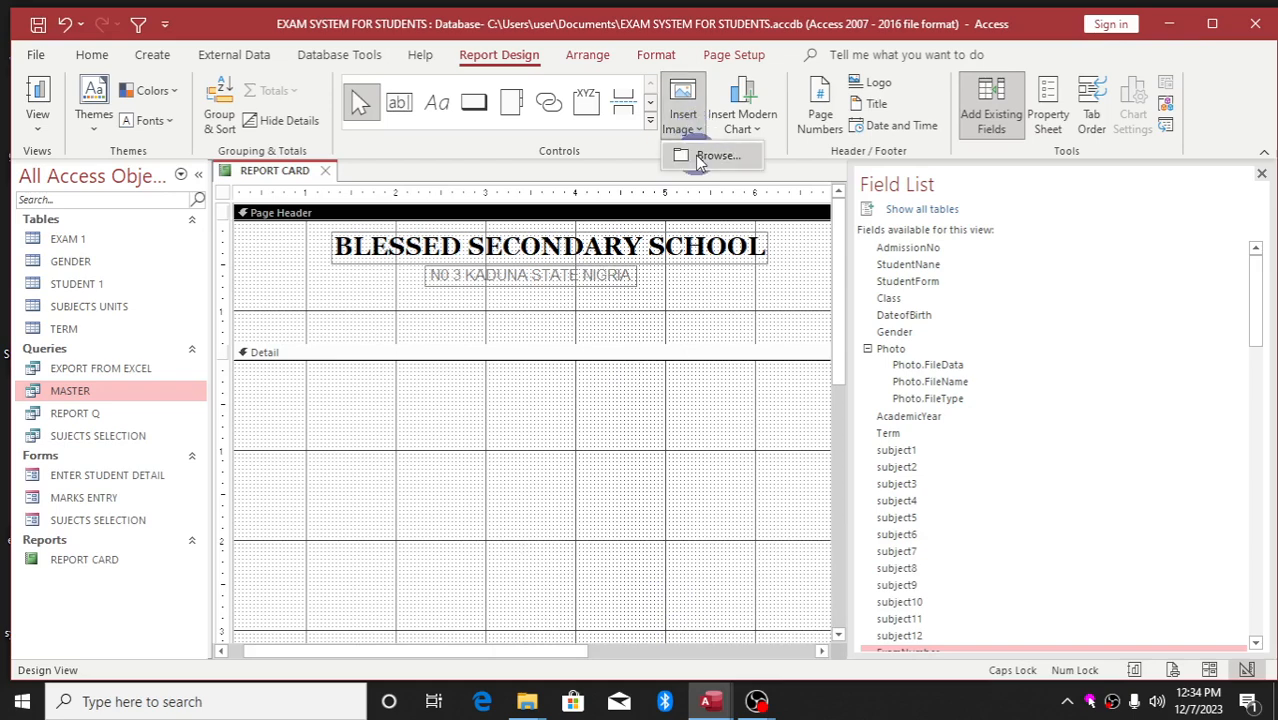
left_click(700, 160)
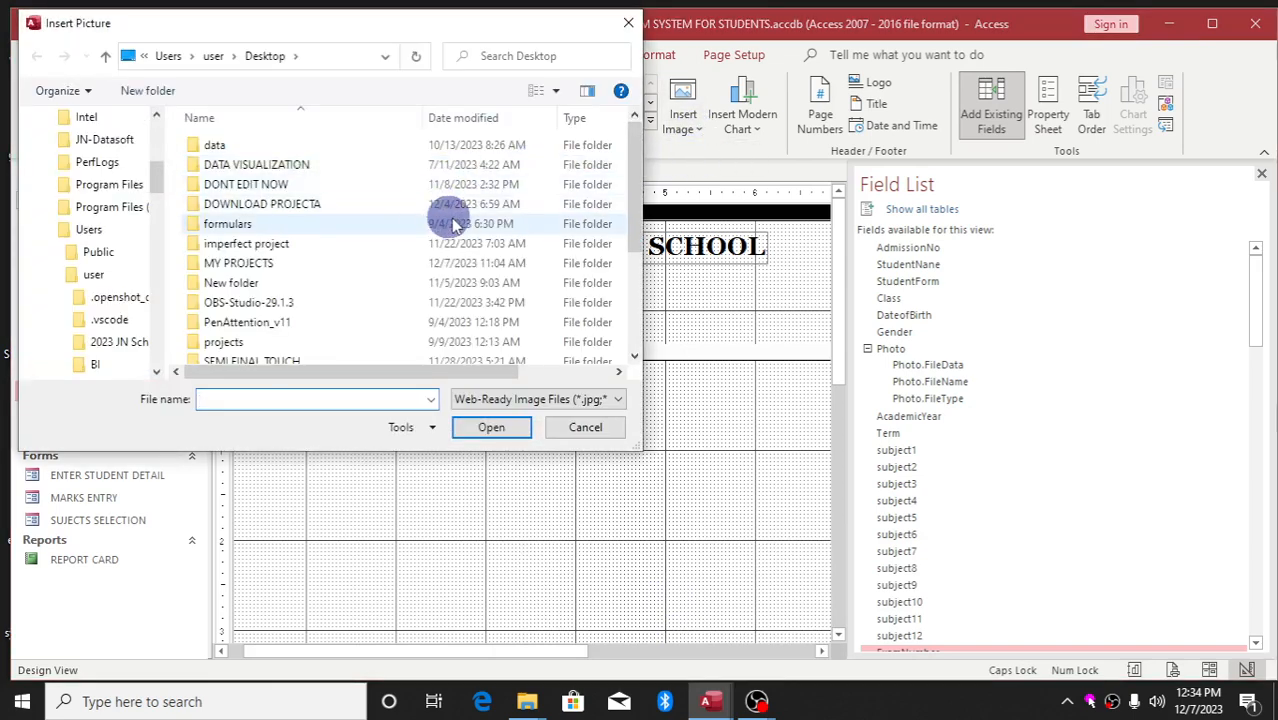
left_click_drag(629, 165, 638, 302)
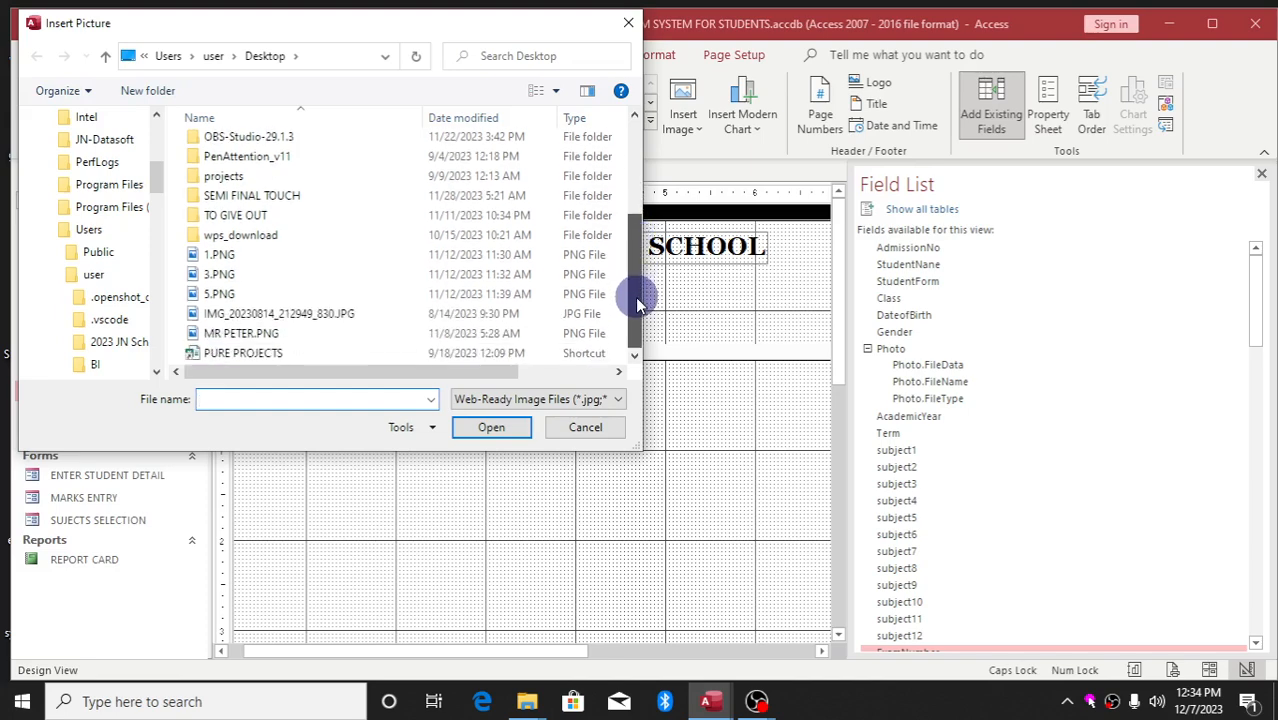
double_click(240, 334)
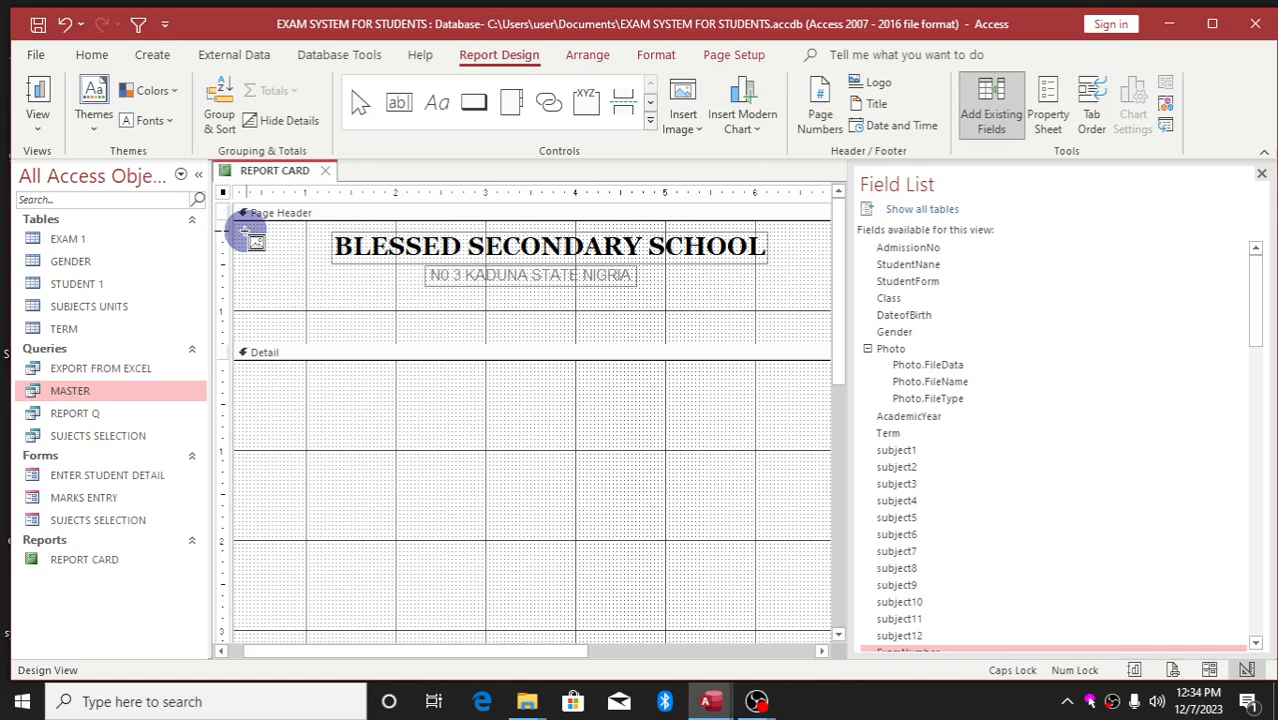
left_click_drag(244, 232, 330, 331)
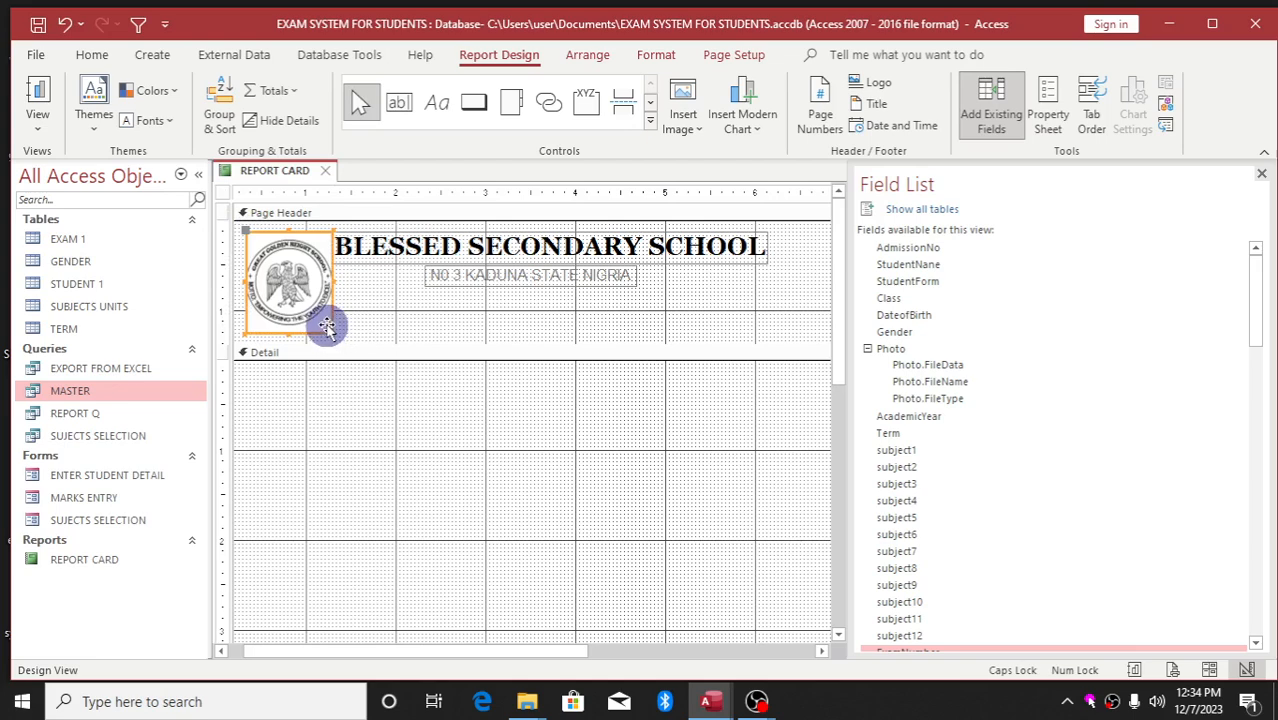
left_click_drag(300, 277, 296, 268)
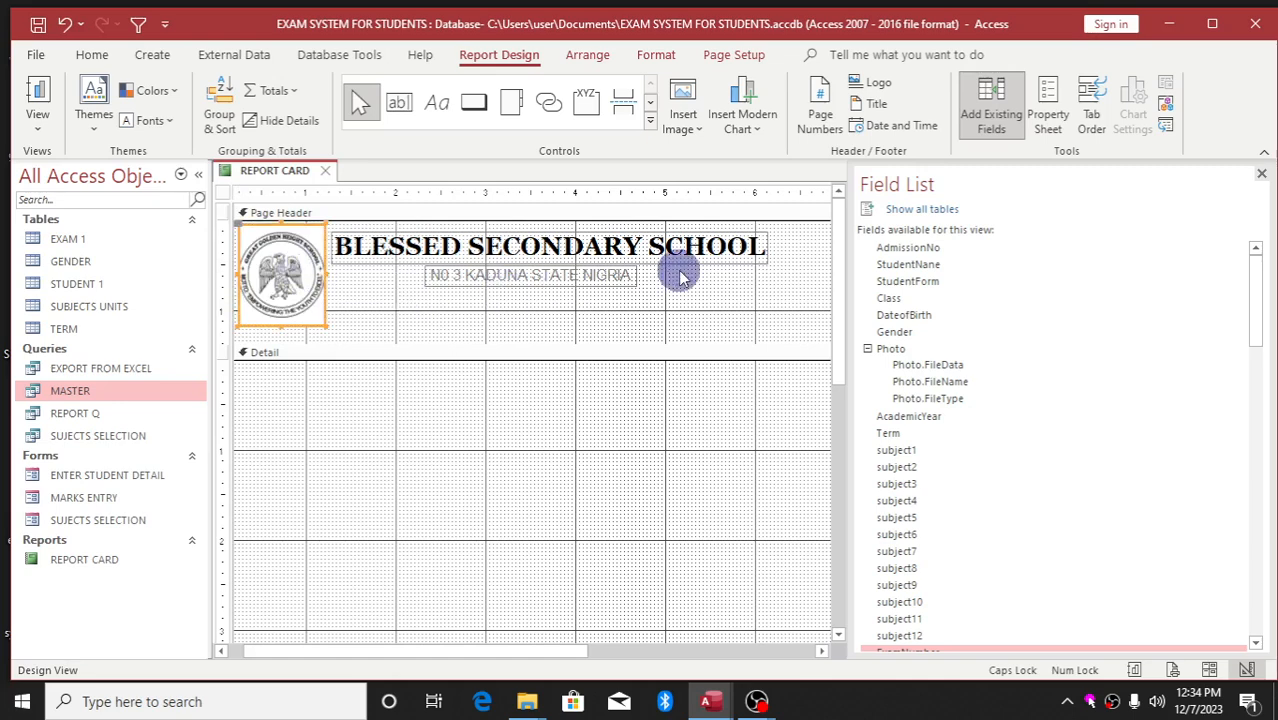
Step: Duplicate the crest image to the right of the school name and reduce the page header height to about 1.4 inches
left_click(1262, 175)
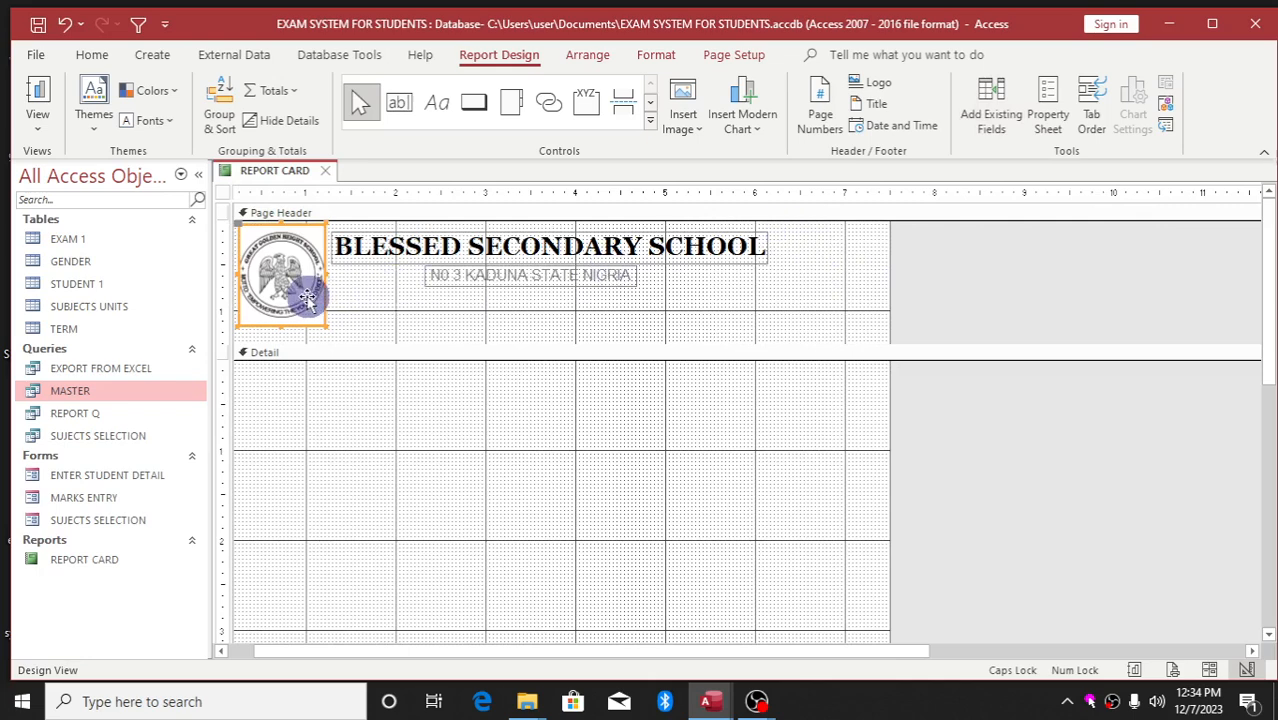
key("ctrl+c")
key("ctrl+v")
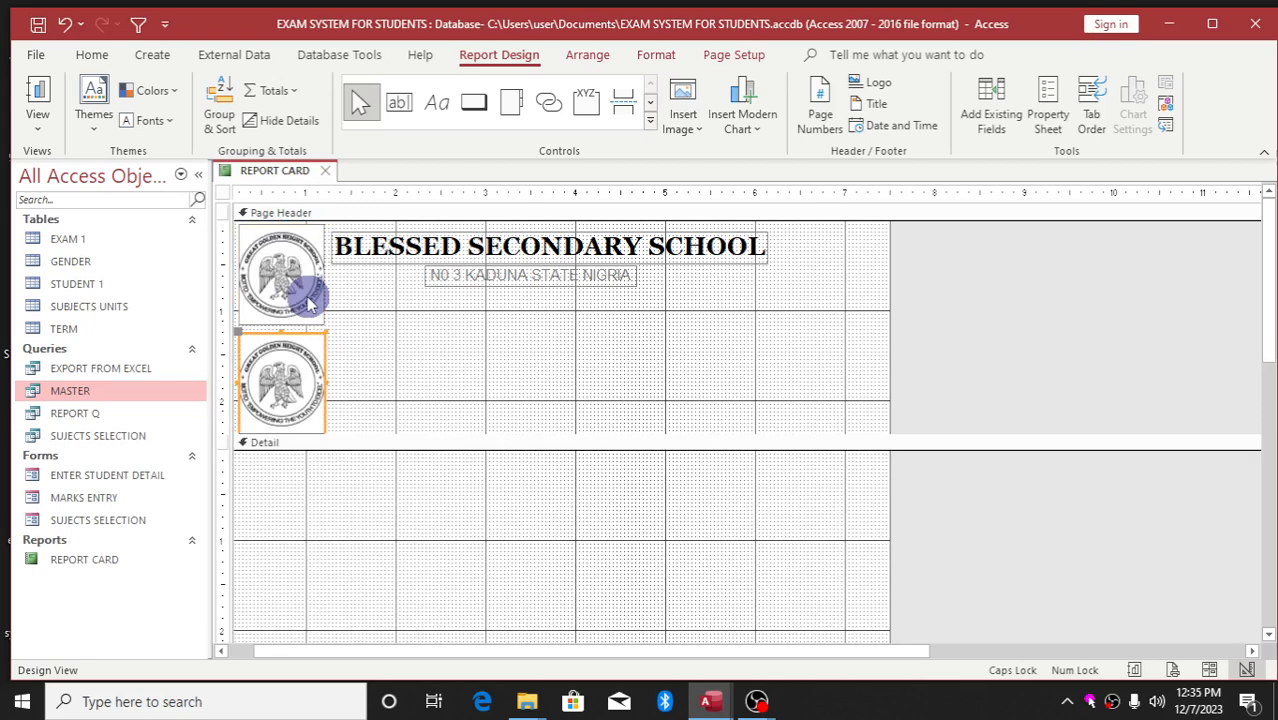
left_click_drag(305, 377, 835, 264)
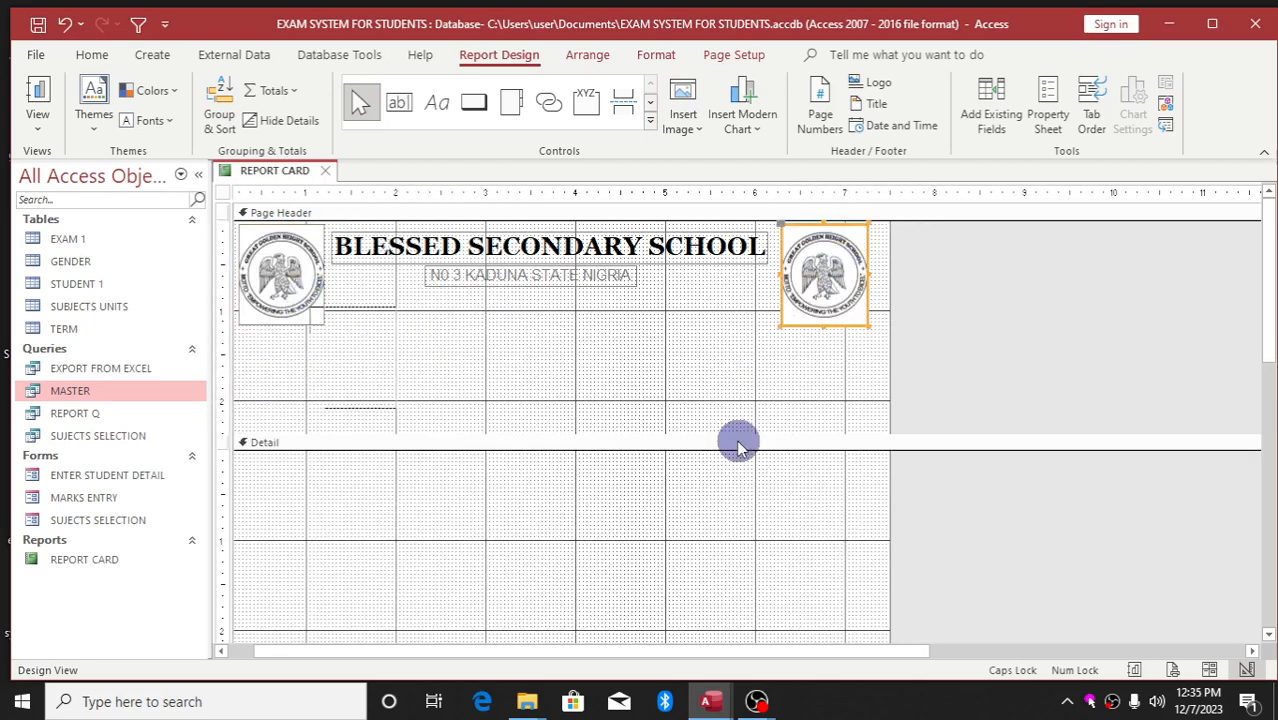
left_click_drag(733, 434, 733, 343)
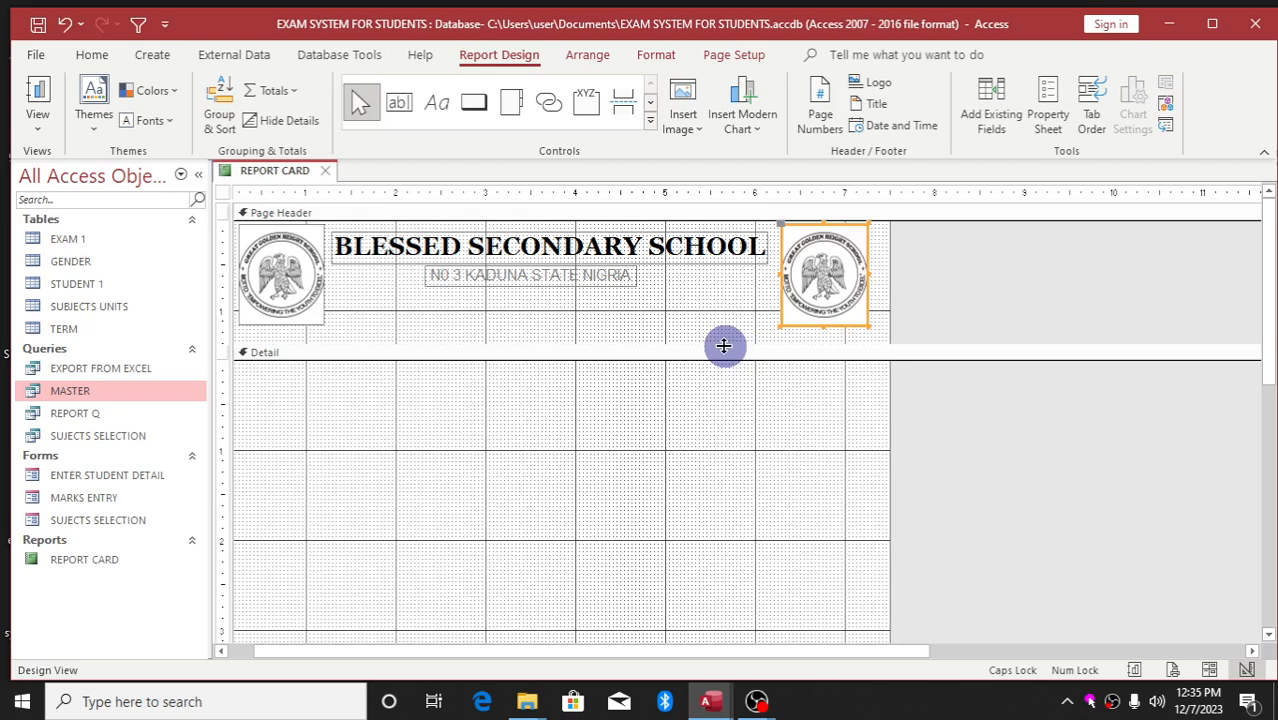
left_click(650, 118)
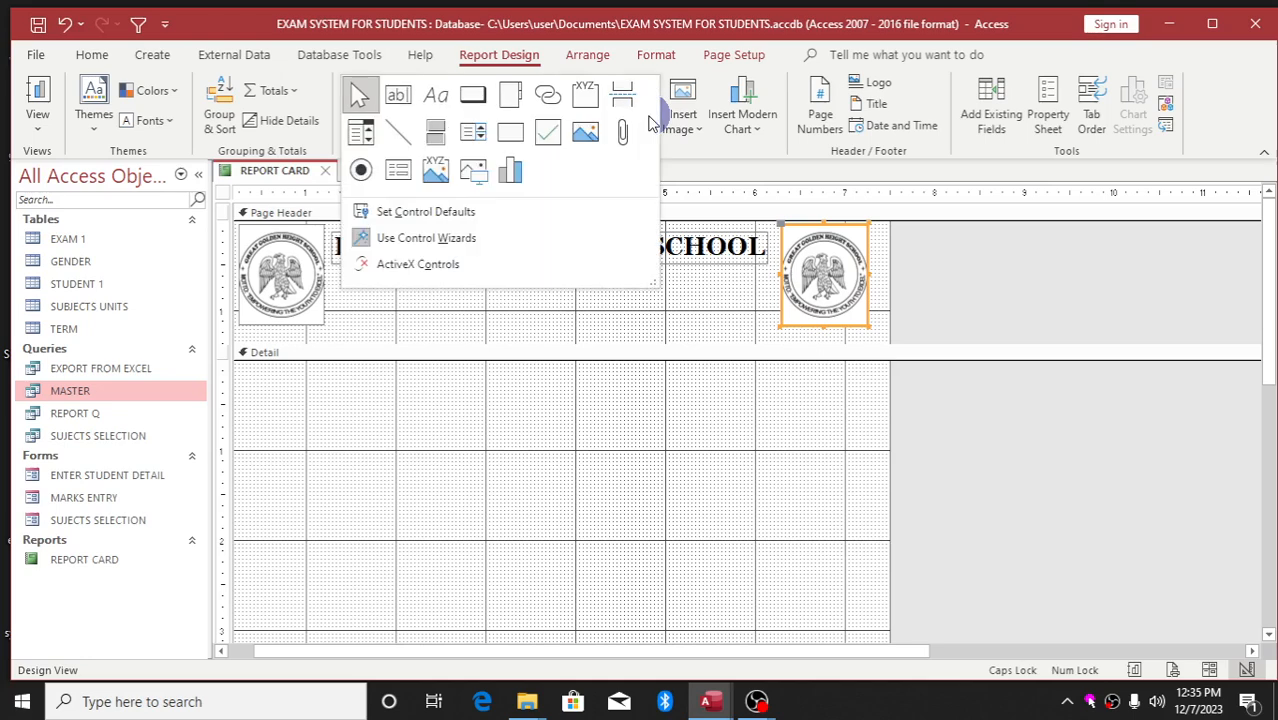
left_click(404, 145)
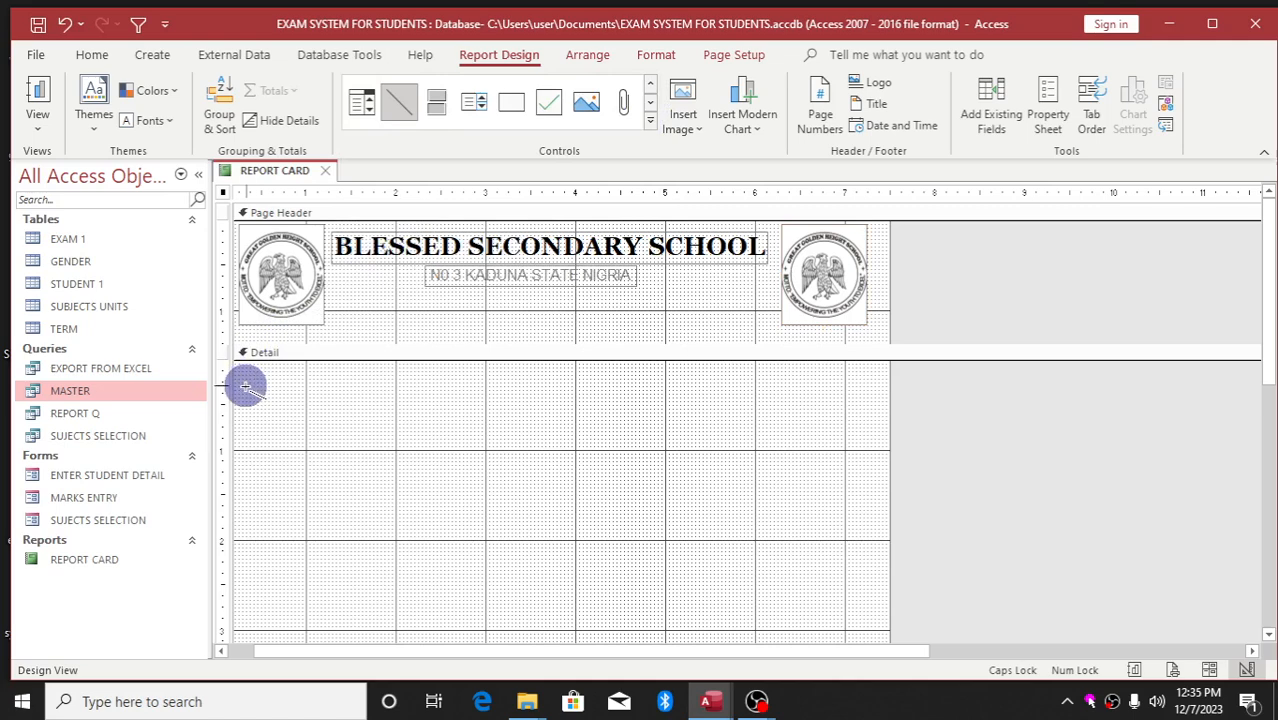
left_click_drag(245, 386, 616, 505)
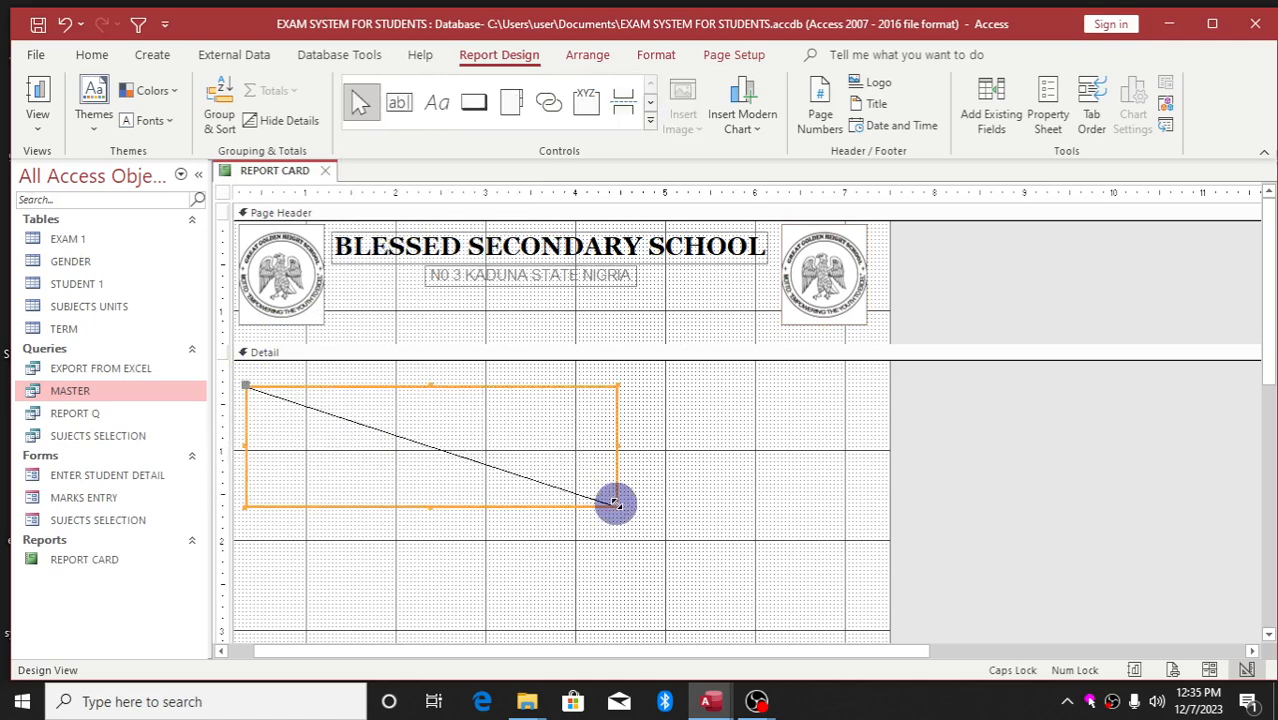
key("ctrl+z")
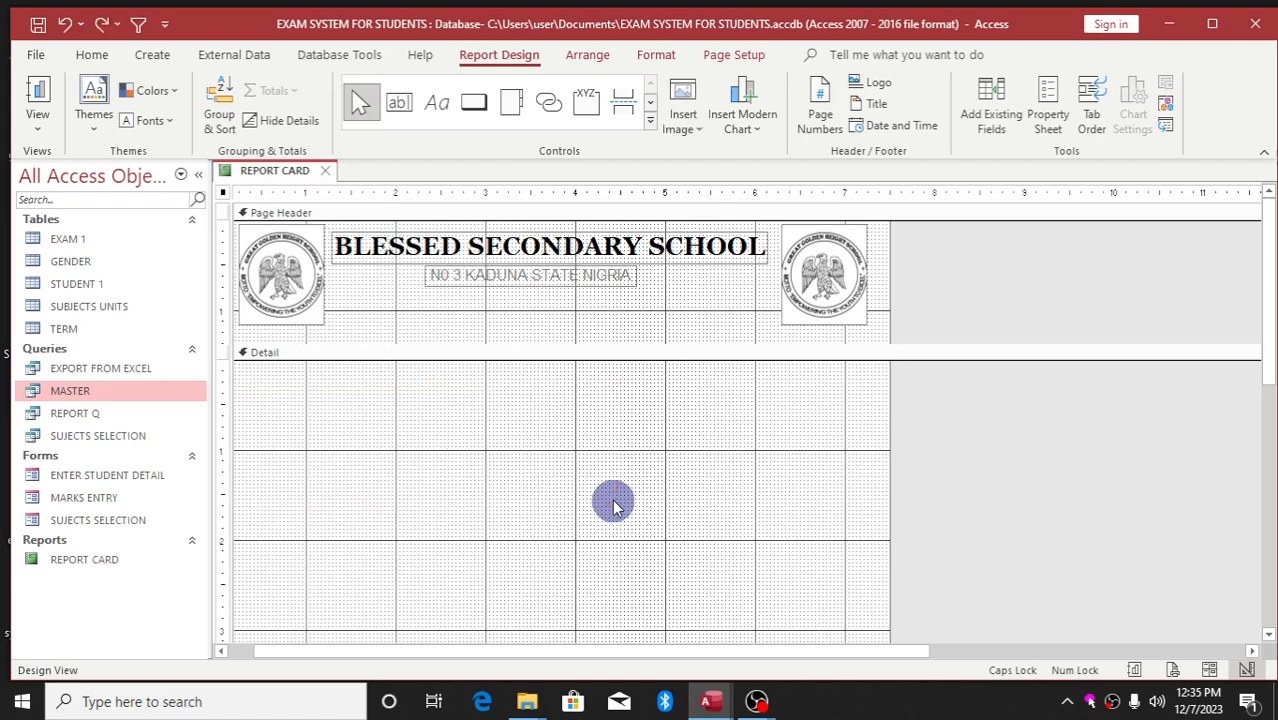
left_click(652, 124)
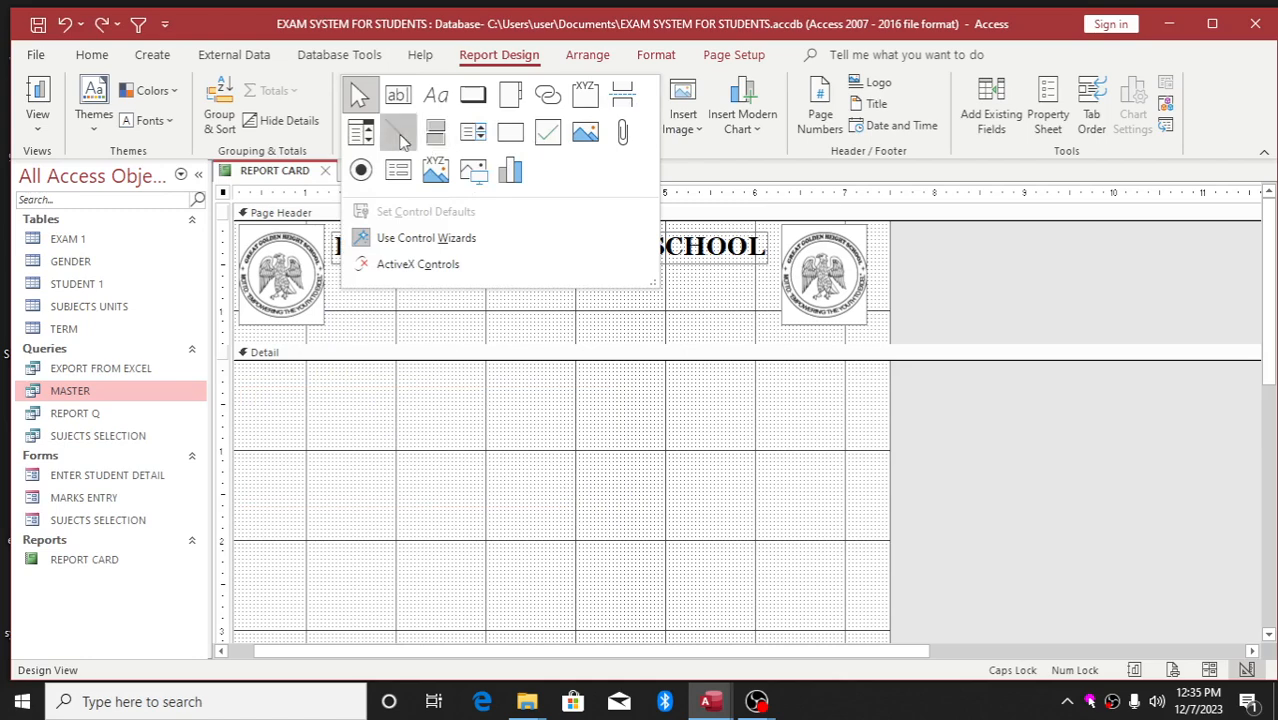
left_click(403, 136)
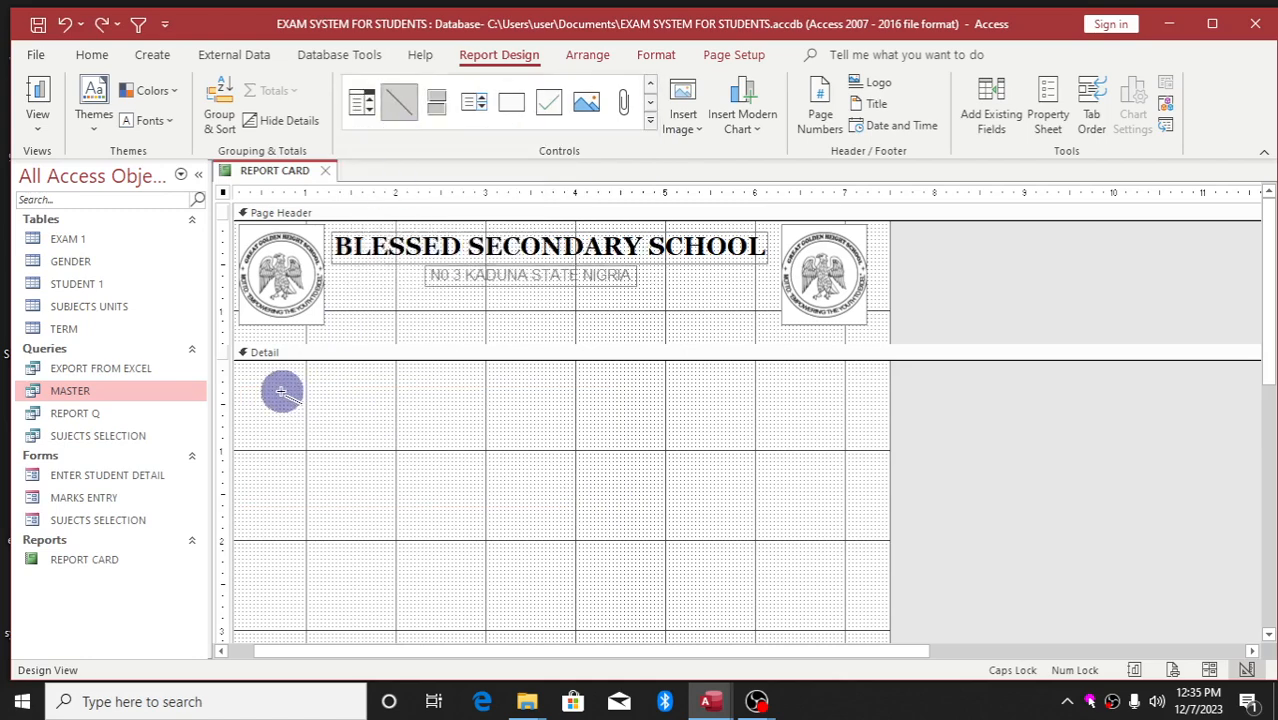
left_click_drag(281, 392, 725, 375)
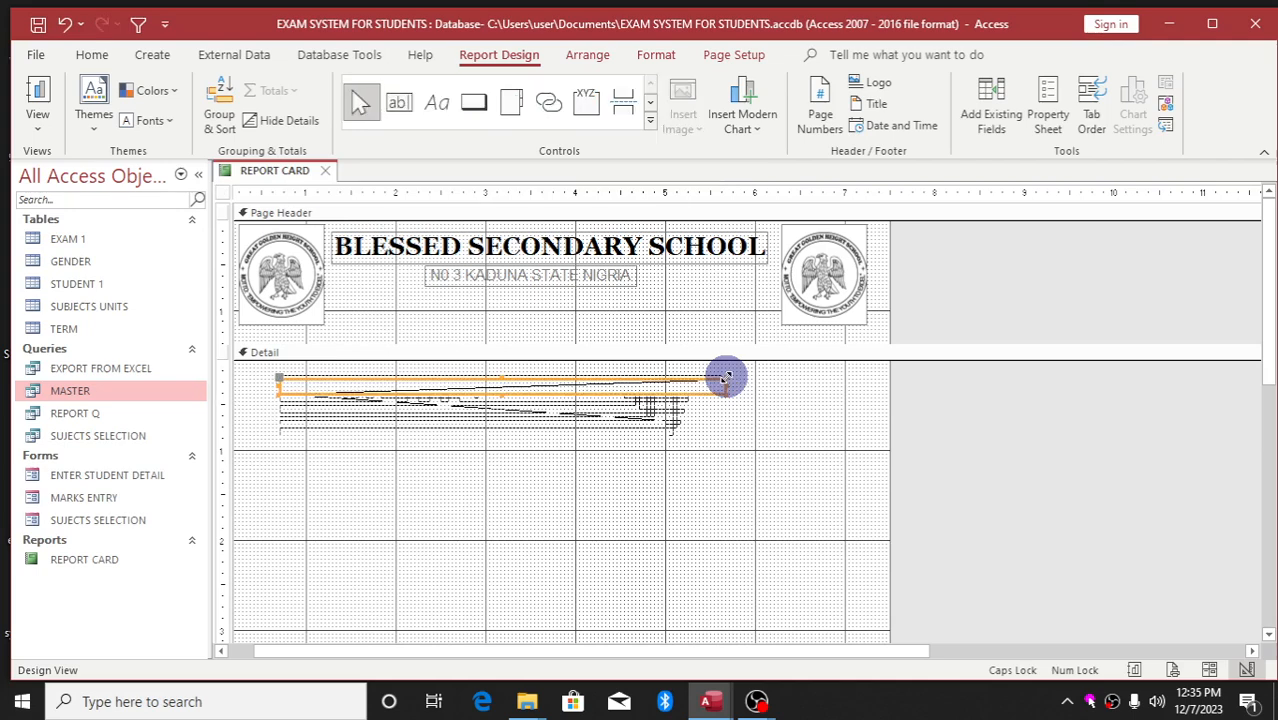
key("ctrl+z")
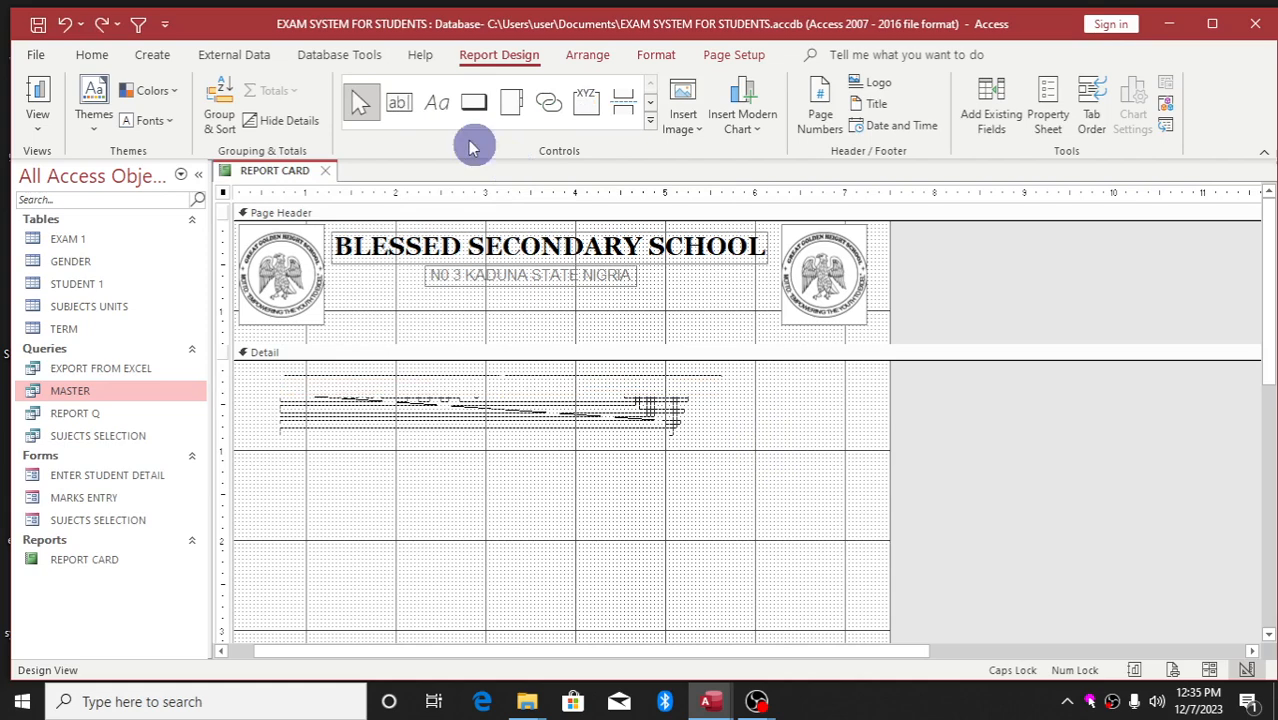
Step: Draw a horizontal line about 2.9 inches long in the page header beneath the school address
left_click(650, 120)
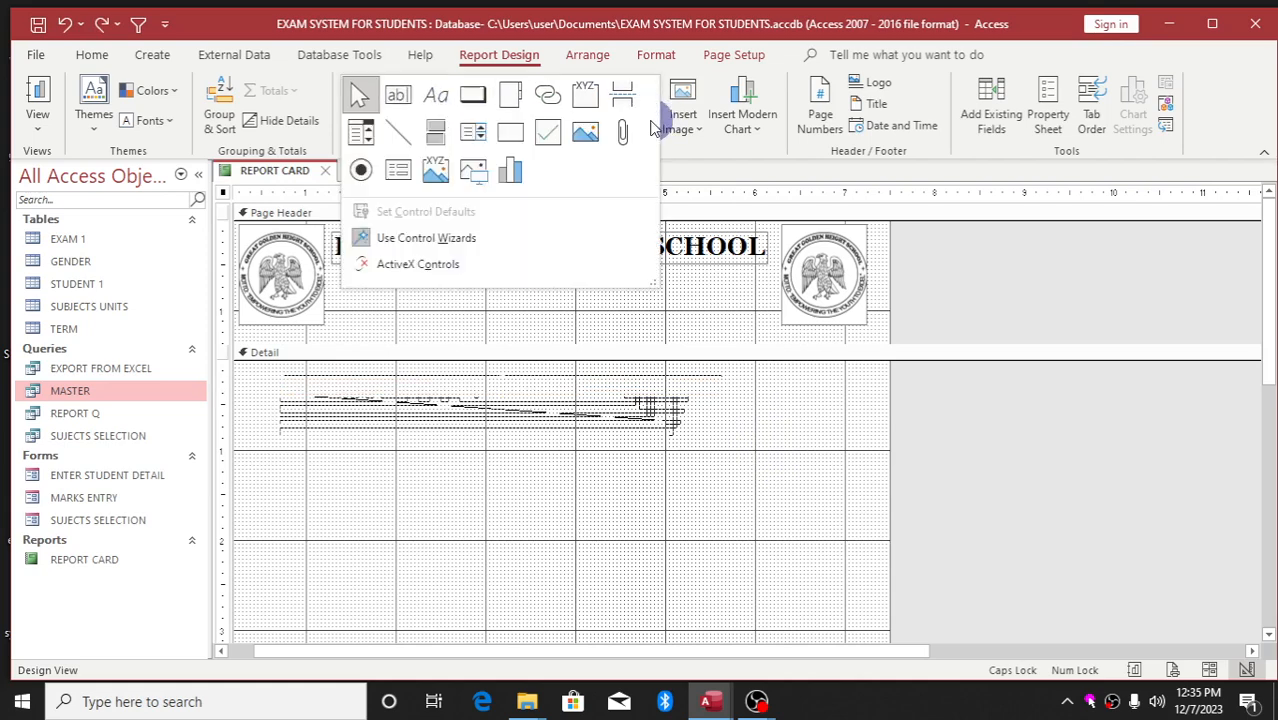
left_click(398, 132)
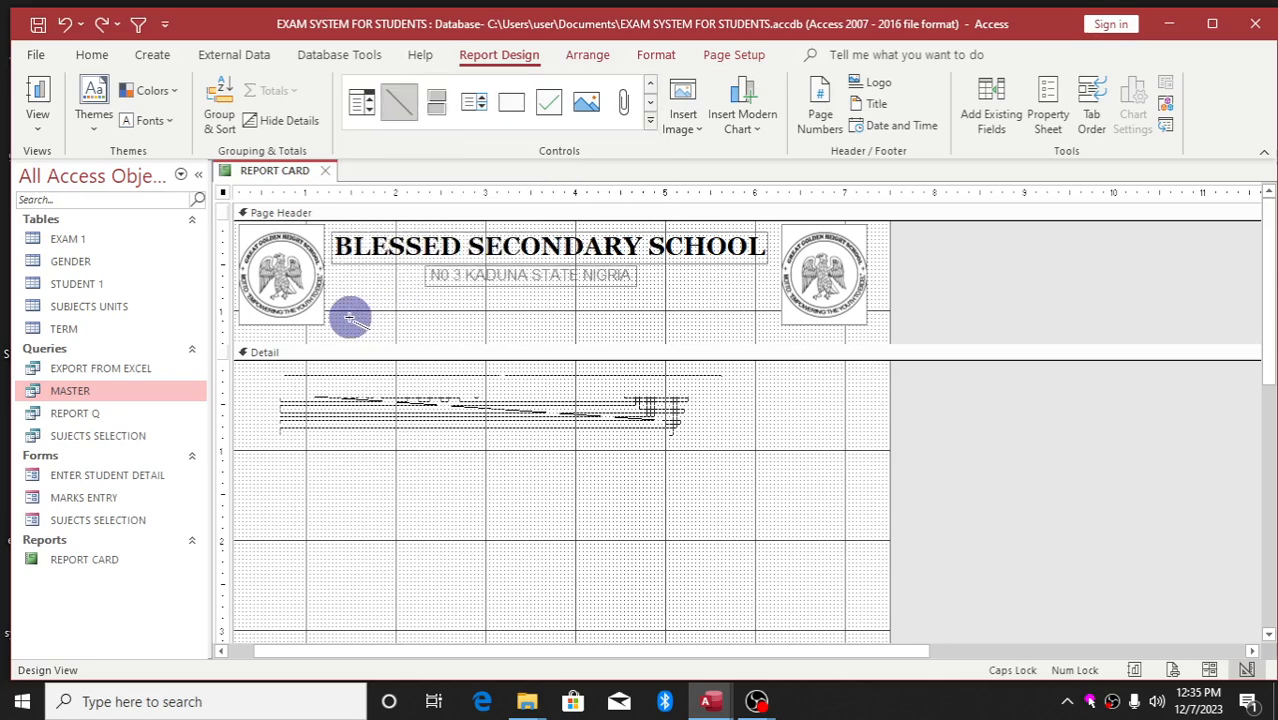
mouse_move(349, 318)
left_mouse_down()
mouse_move(547, 330)
mouse_move(608, 316)
left_mouse_up()
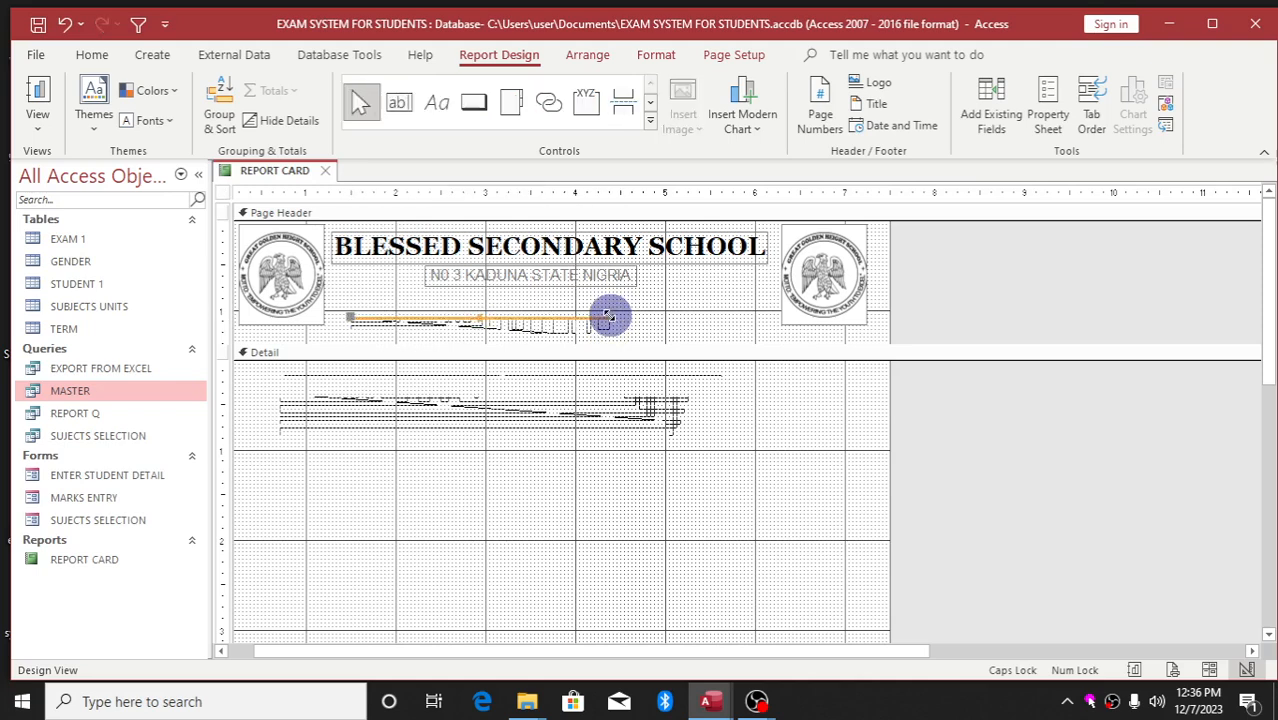
left_click(683, 333)
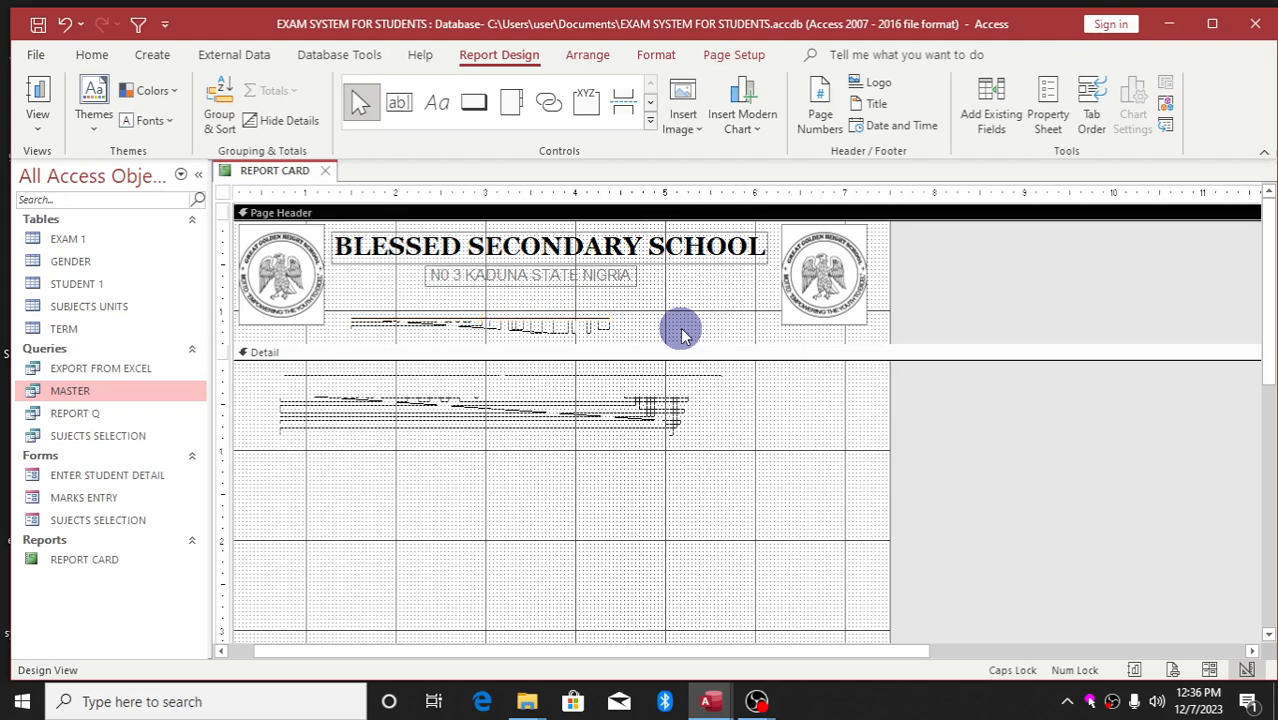
Step: Set the border width of the line beneath the school address to 3 pt
left_click(560, 320)
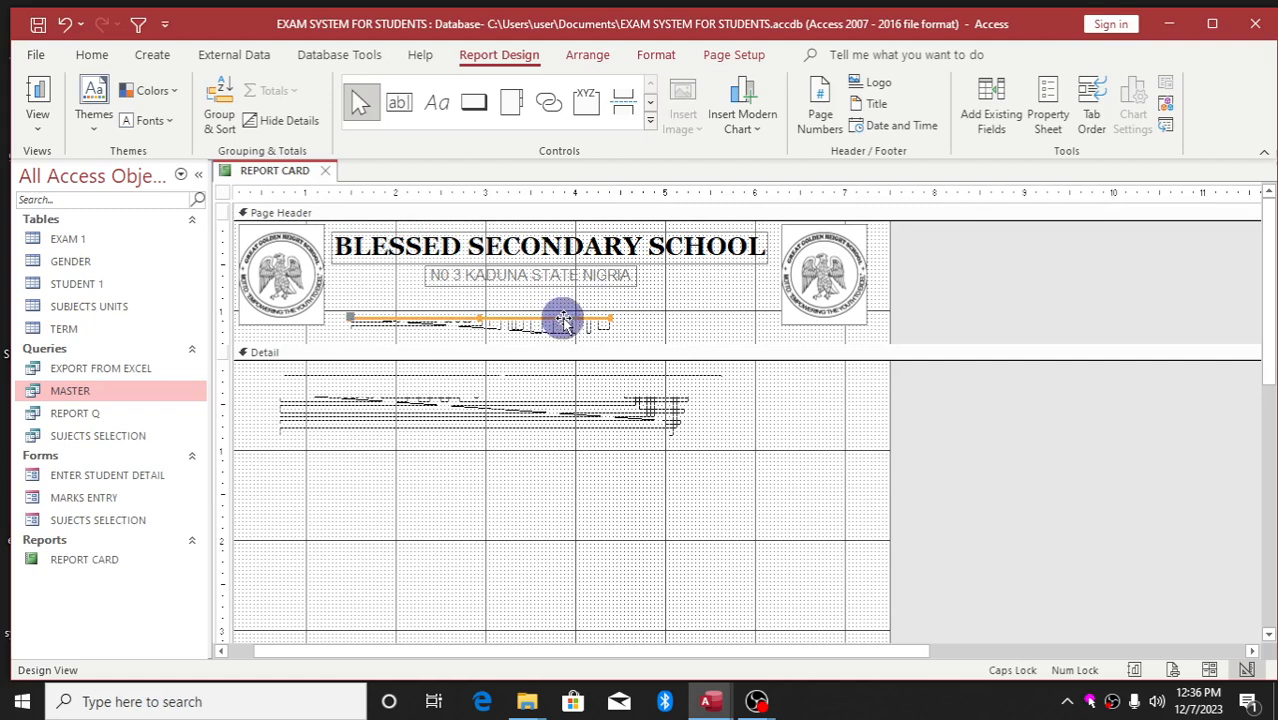
double_click(565, 318)
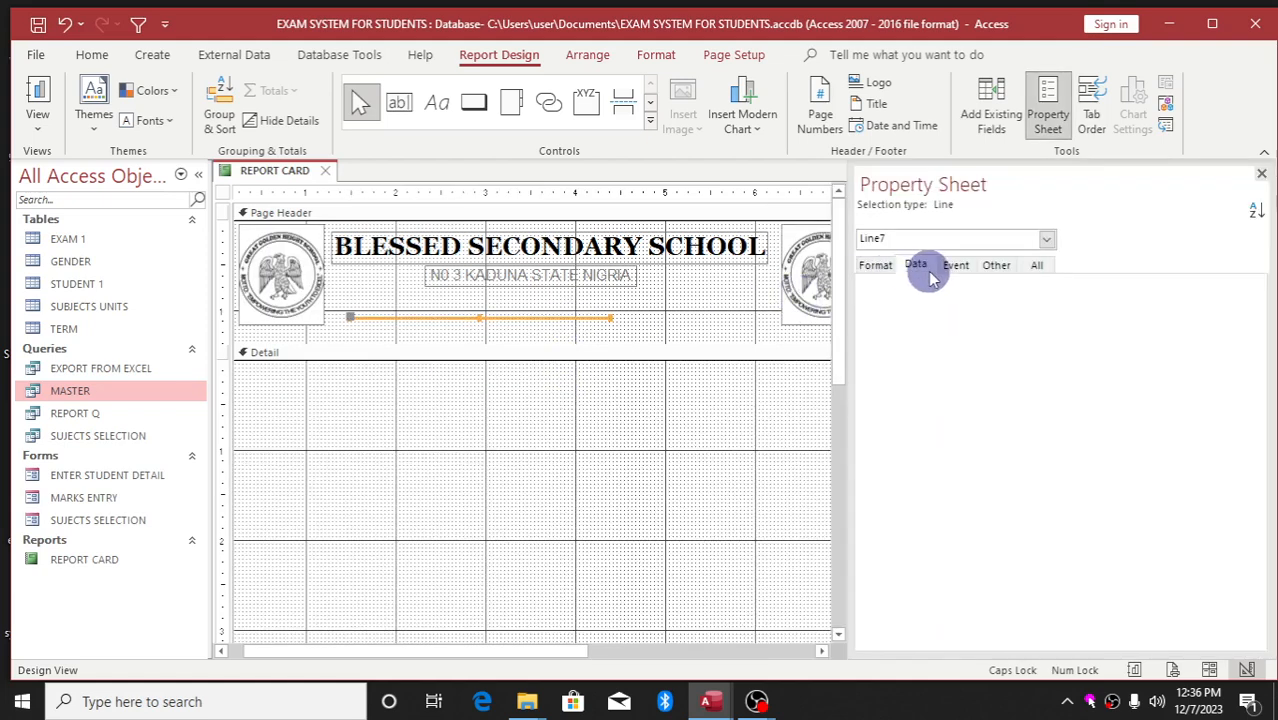
left_click(1038, 265)
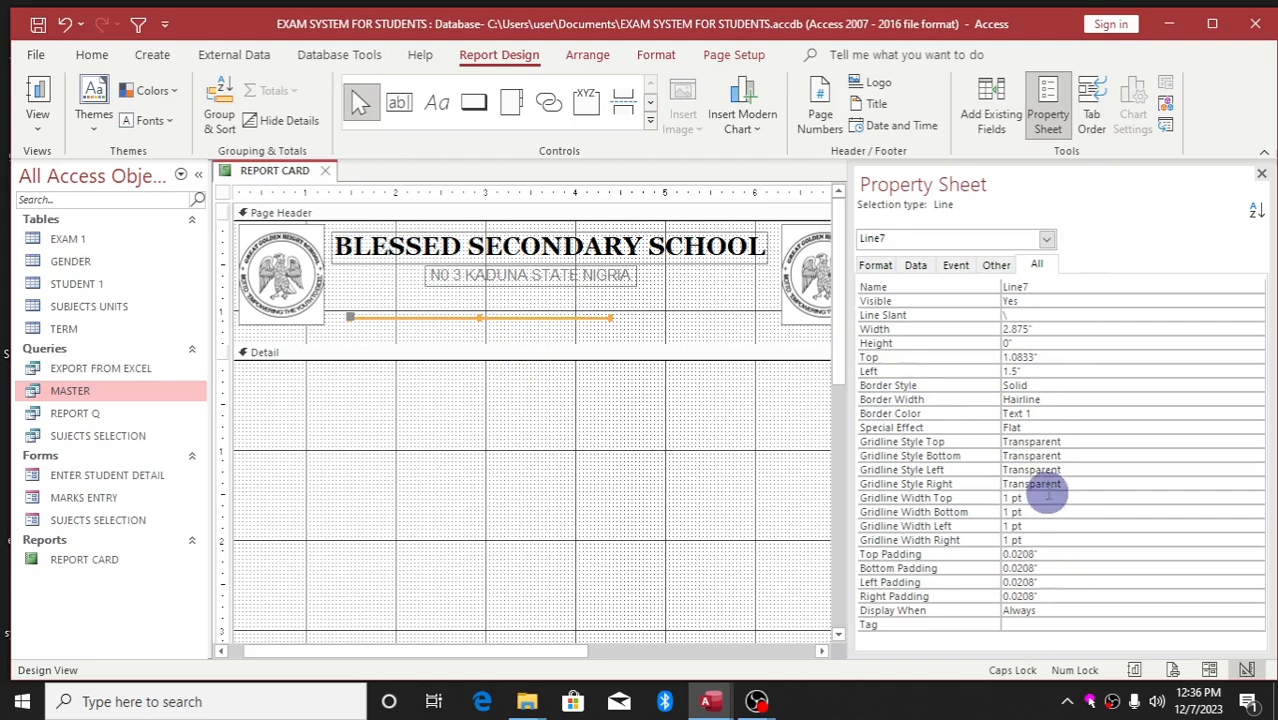
left_click(1094, 399)
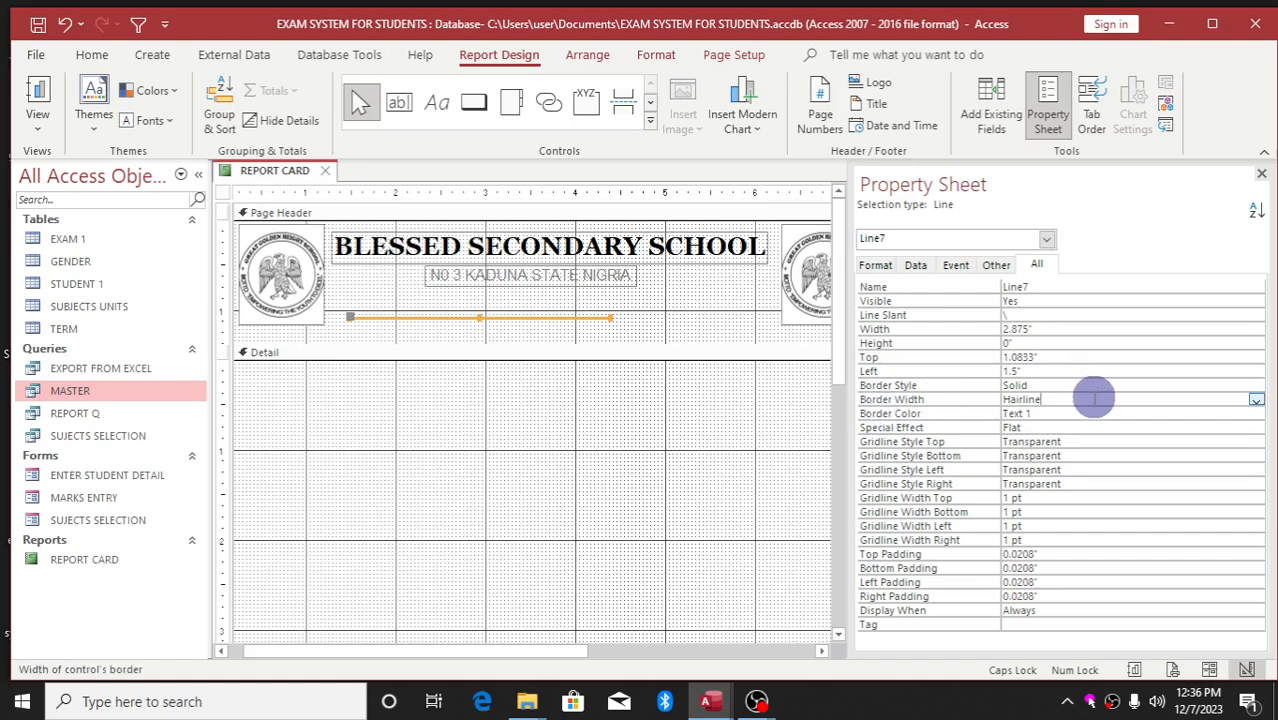
left_click(1257, 401)
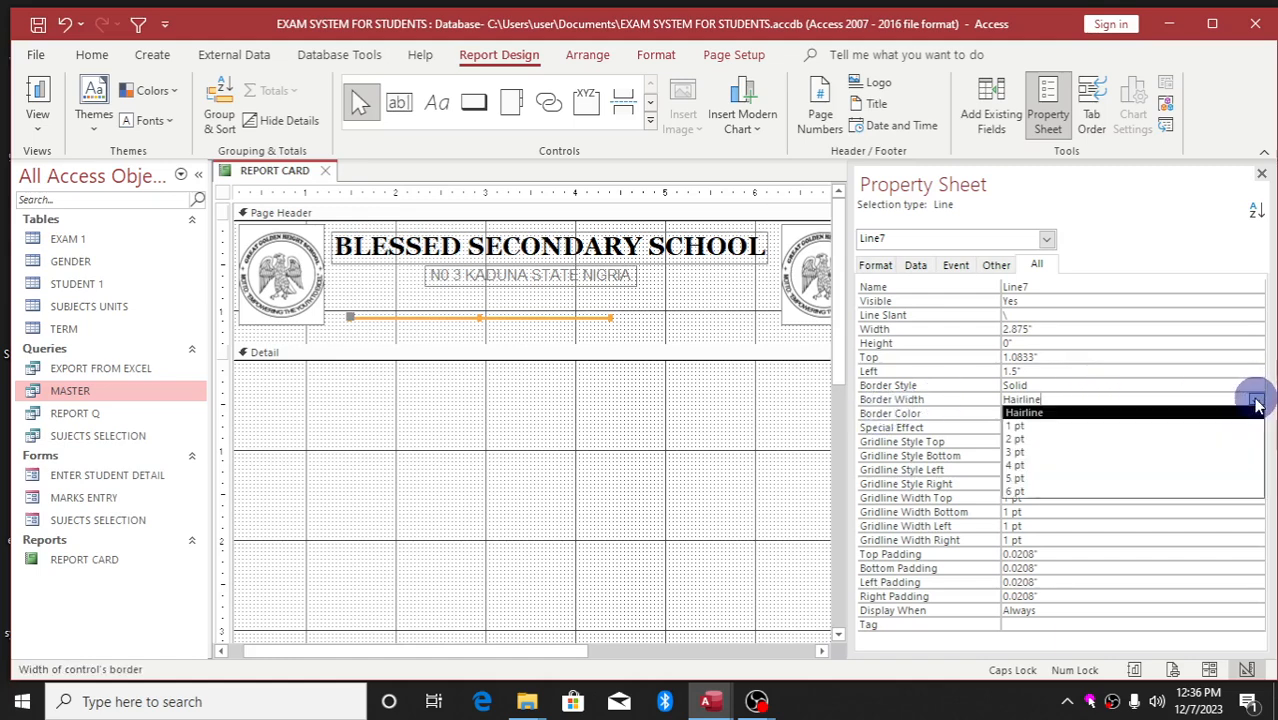
left_click(1126, 458)
left_click(690, 466)
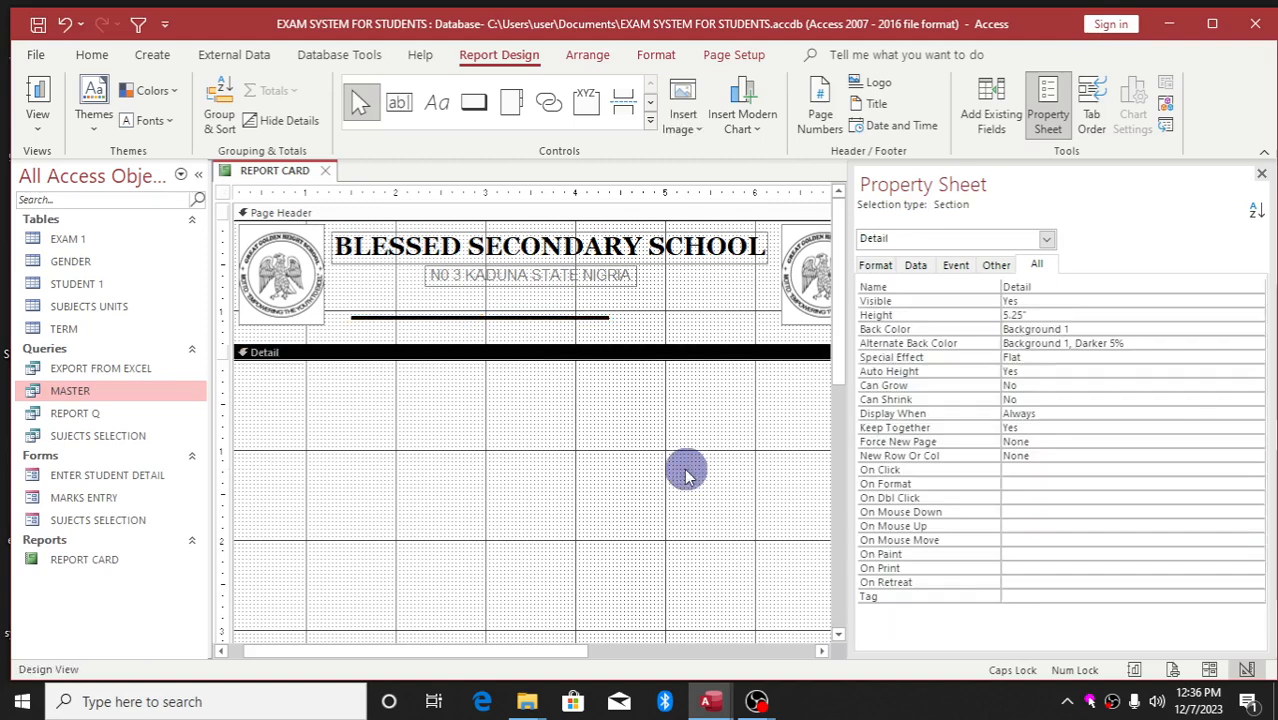
Step: Move the thick line below the crests to the report's left edge and extend it across the full report width
left_click(552, 318)
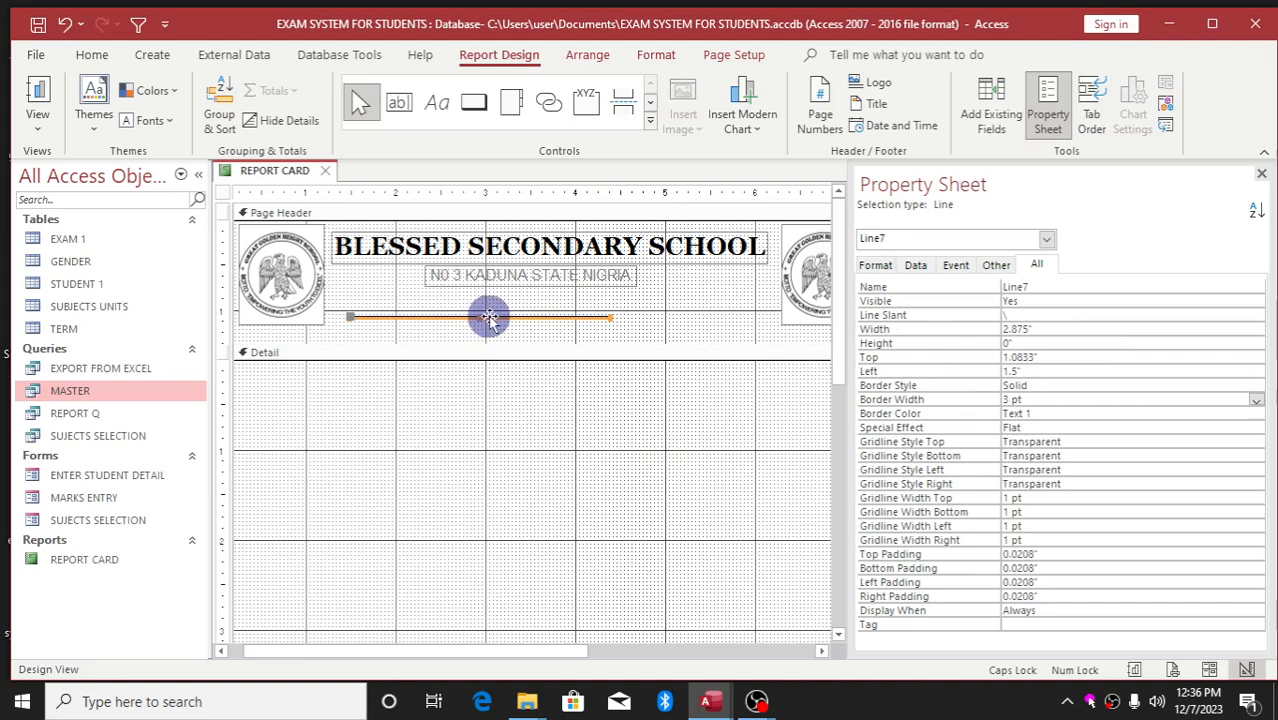
left_click_drag(489, 318, 371, 322)
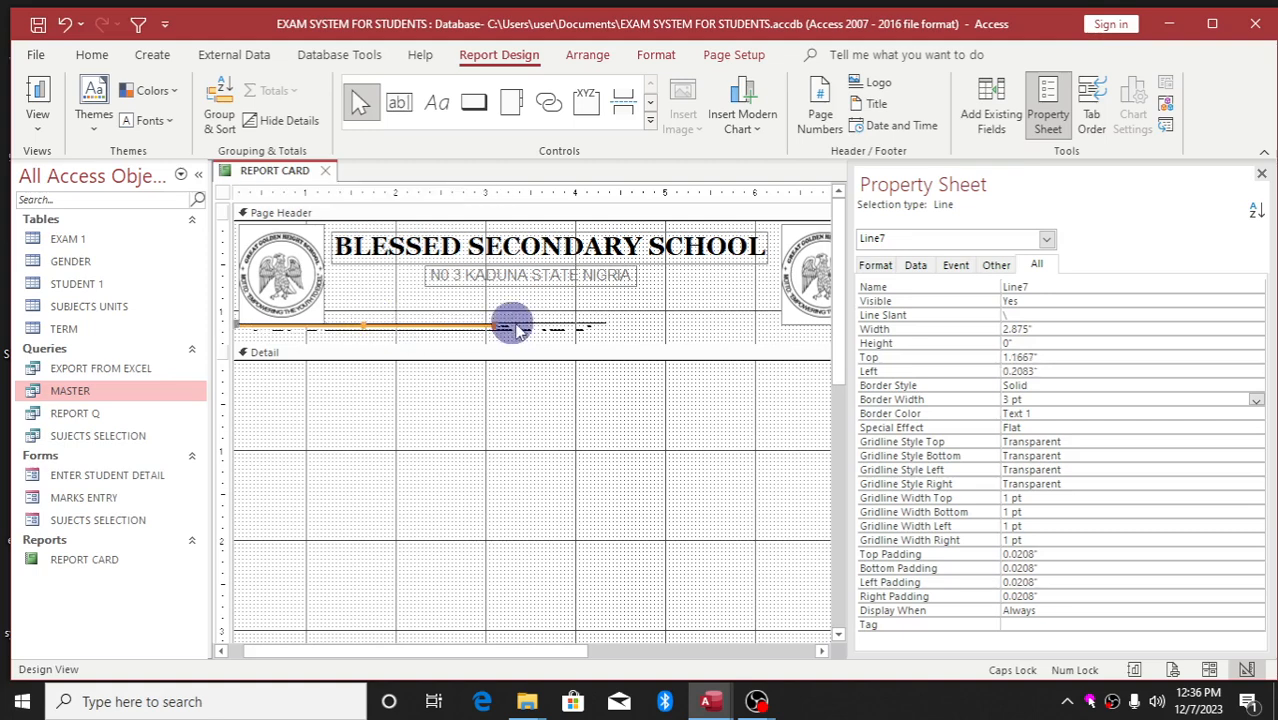
left_click(1261, 174)
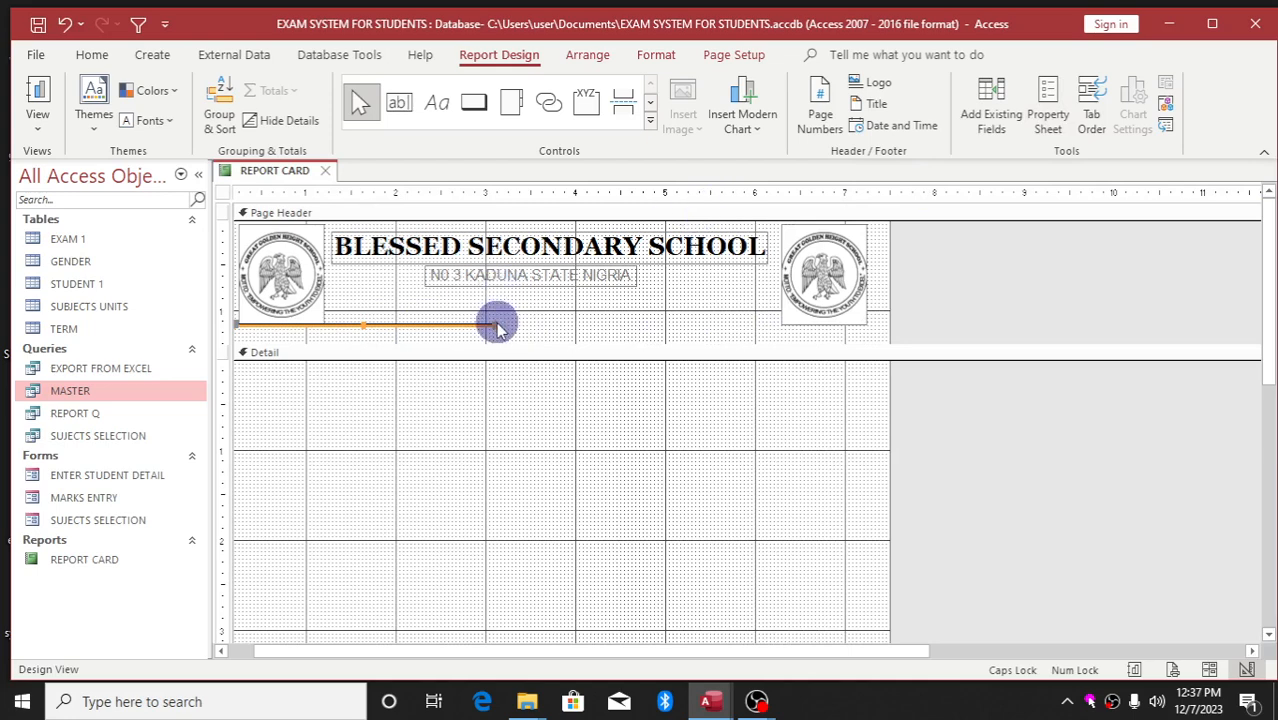
left_click_drag(491, 325, 884, 322)
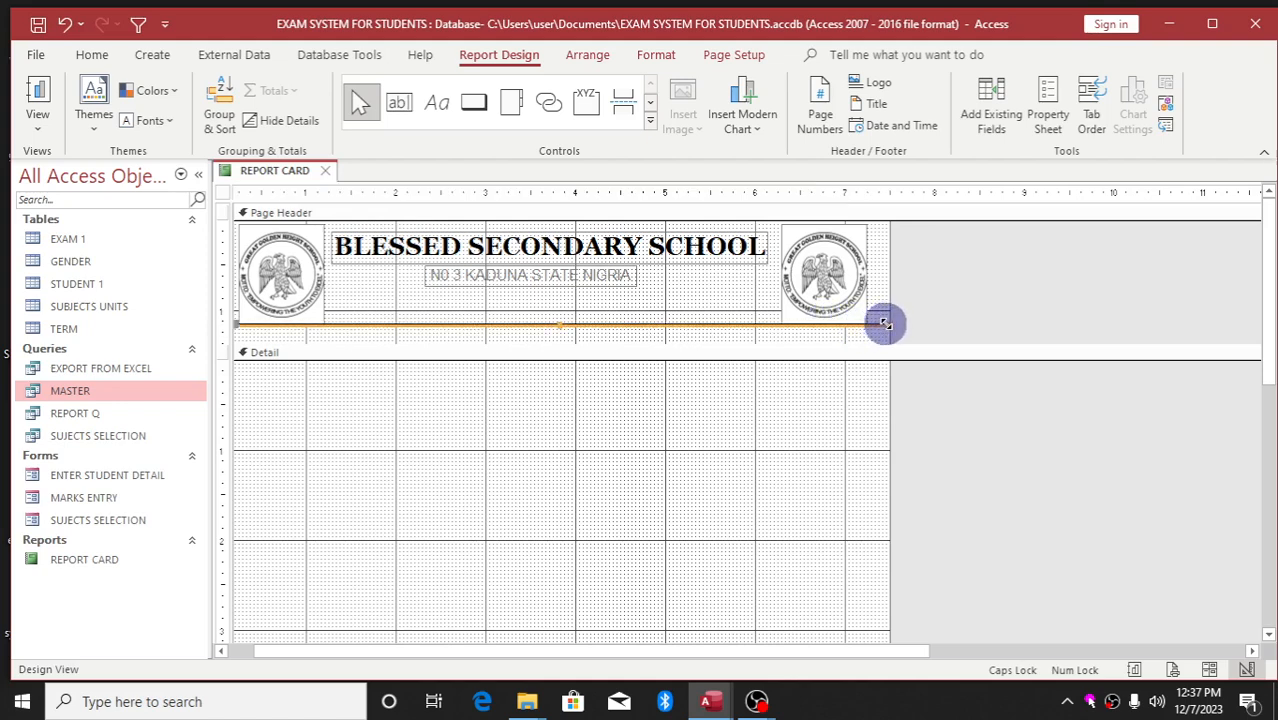
left_click(764, 415)
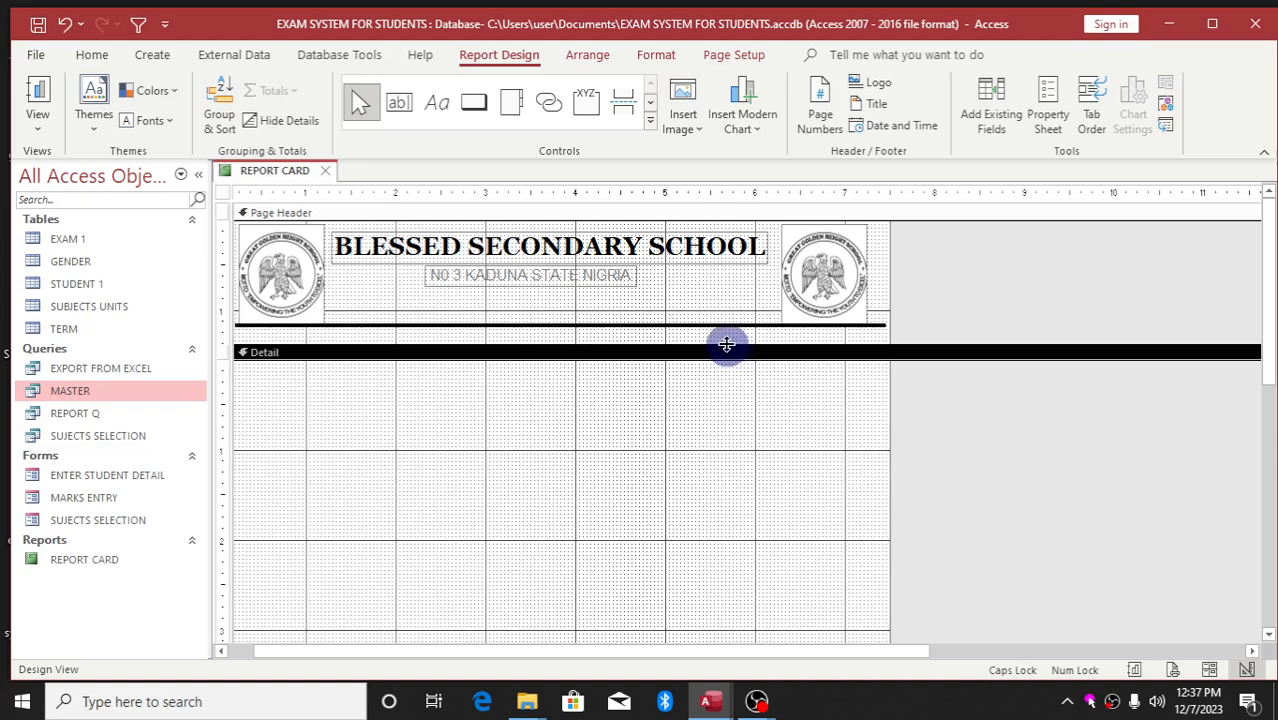
Step: Reduce the page header height to about 1.3 inches and nudge the line slightly down, just below the crests
left_click_drag(727, 345, 724, 335)
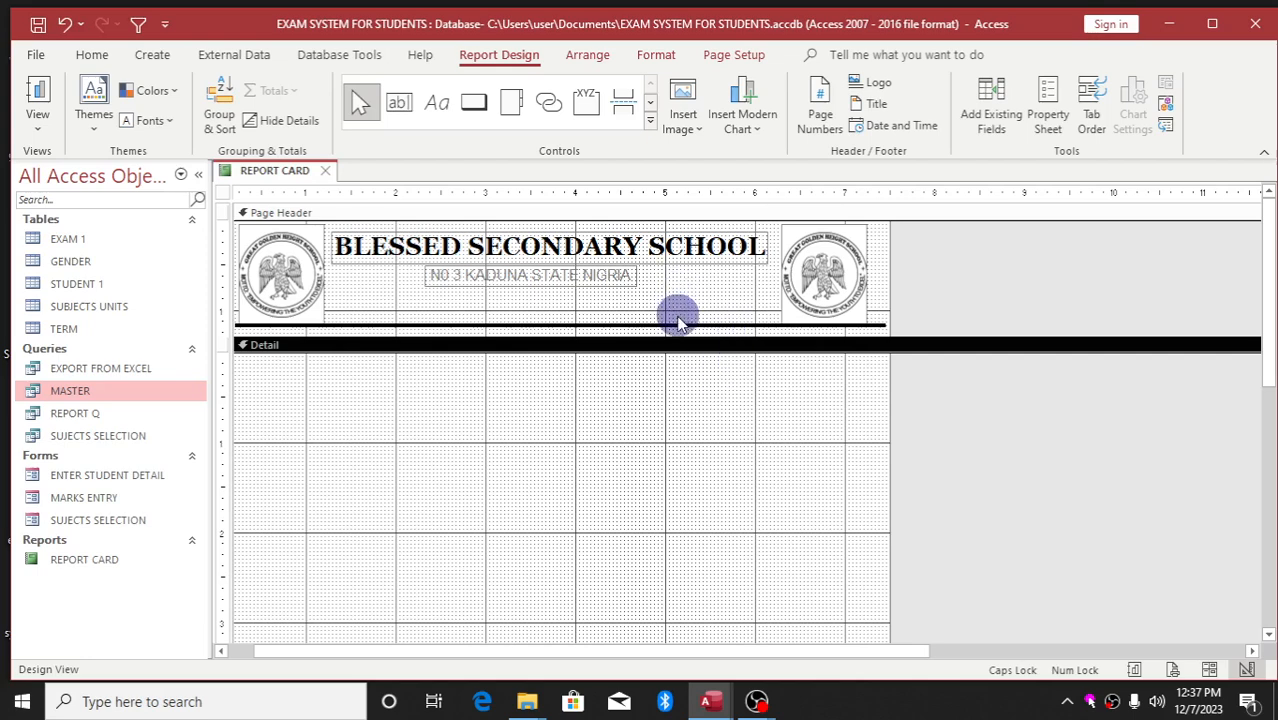
left_click(677, 325)
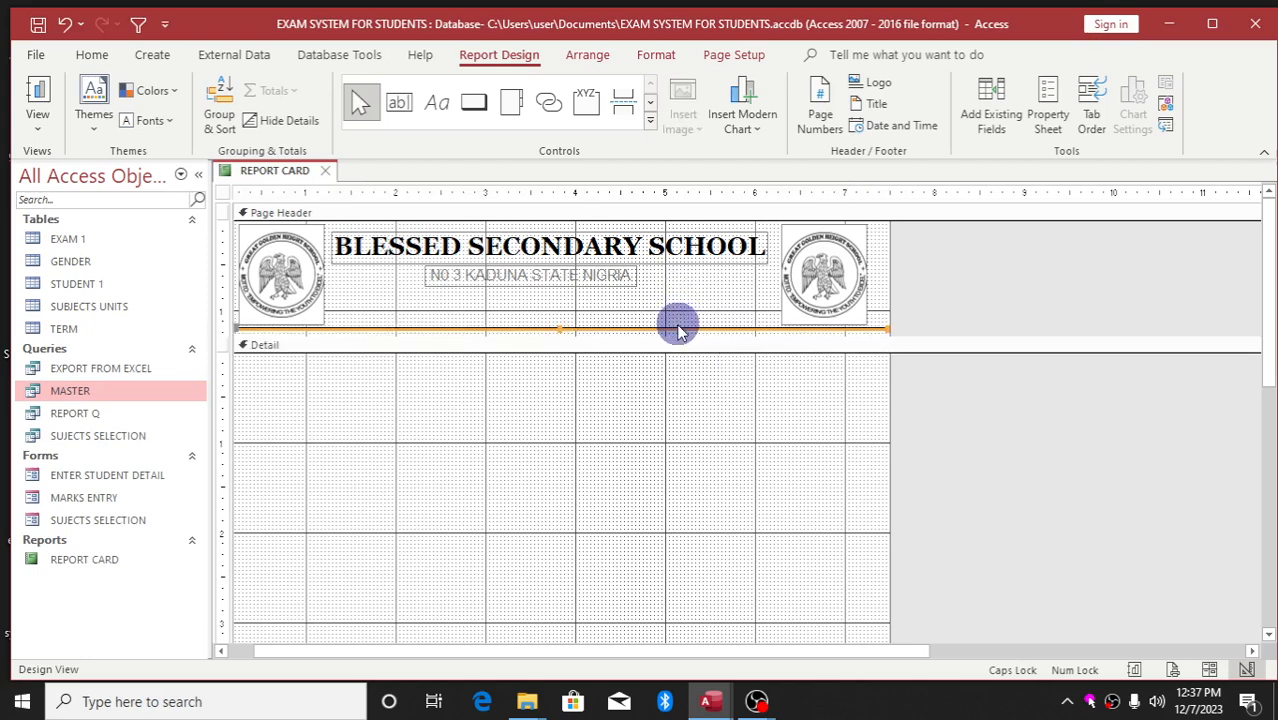
left_click(676, 385)
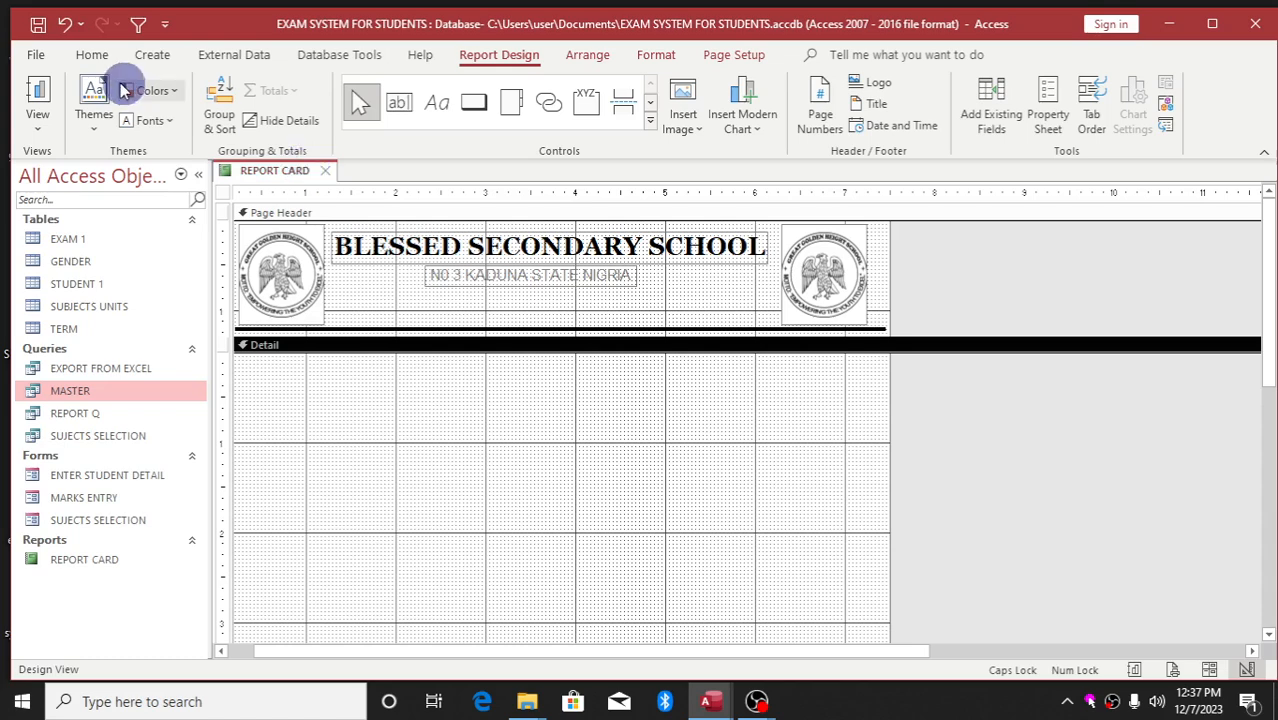
Step: Check the header in Report View for student form 3, the student class, academic year 2023 and TERM 1, and return to Design View
left_click(38, 100)
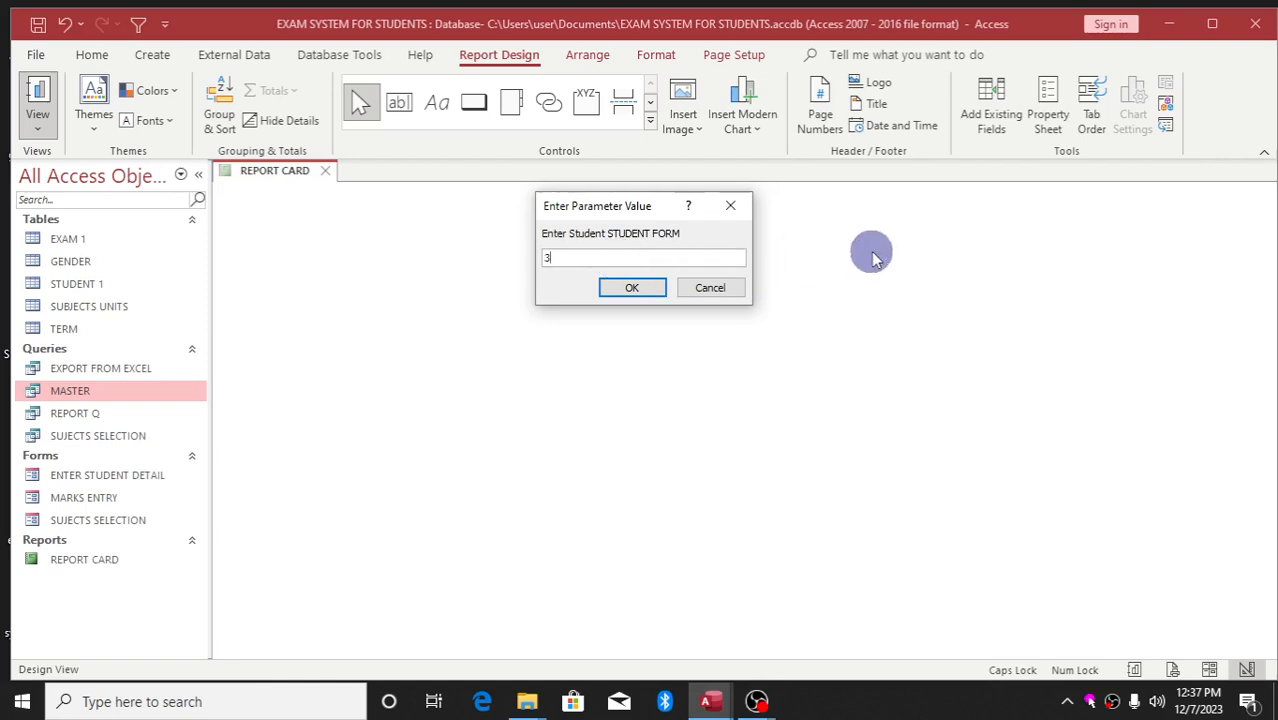
key("Return")
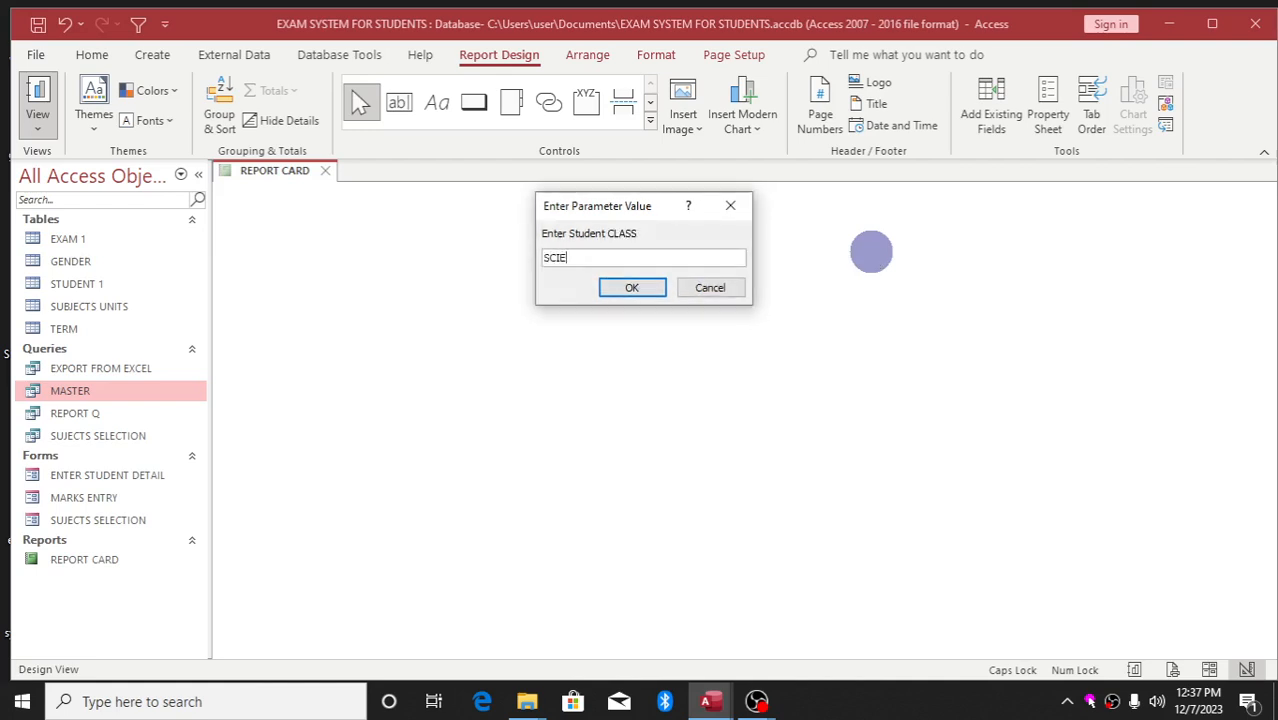
key("Return")
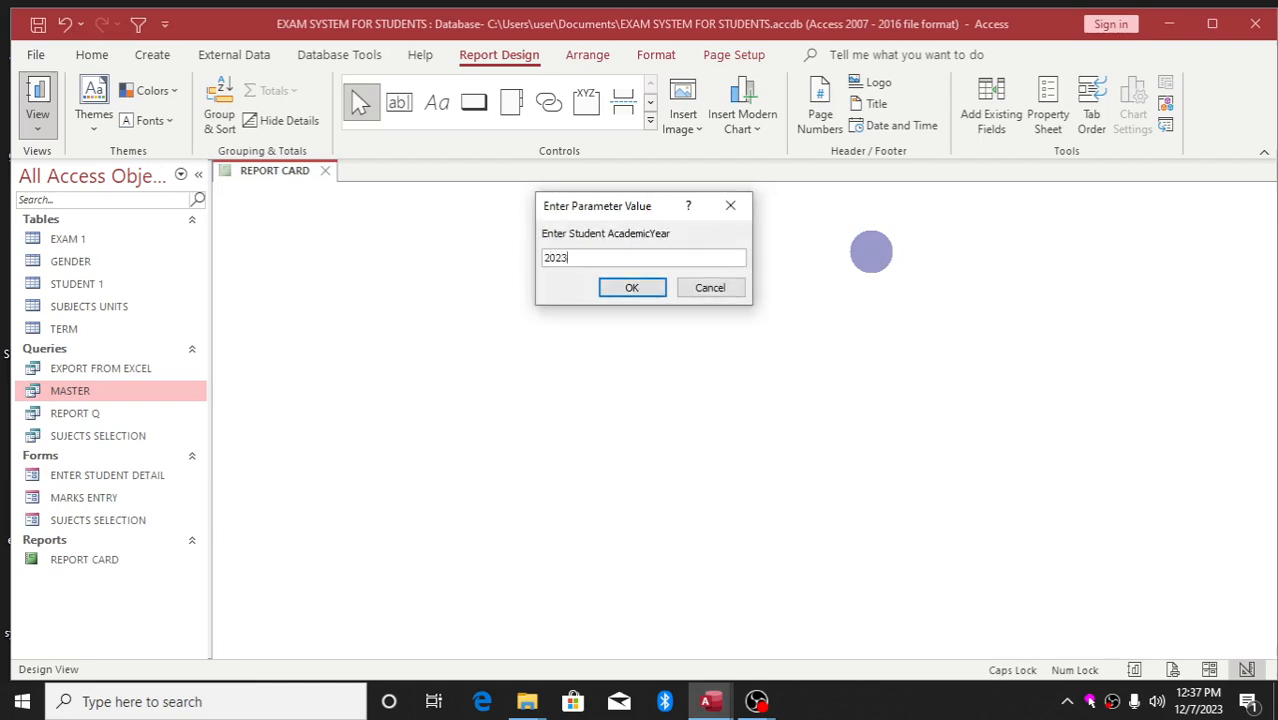
key("Return")
type("TERM 1")
key("Return")
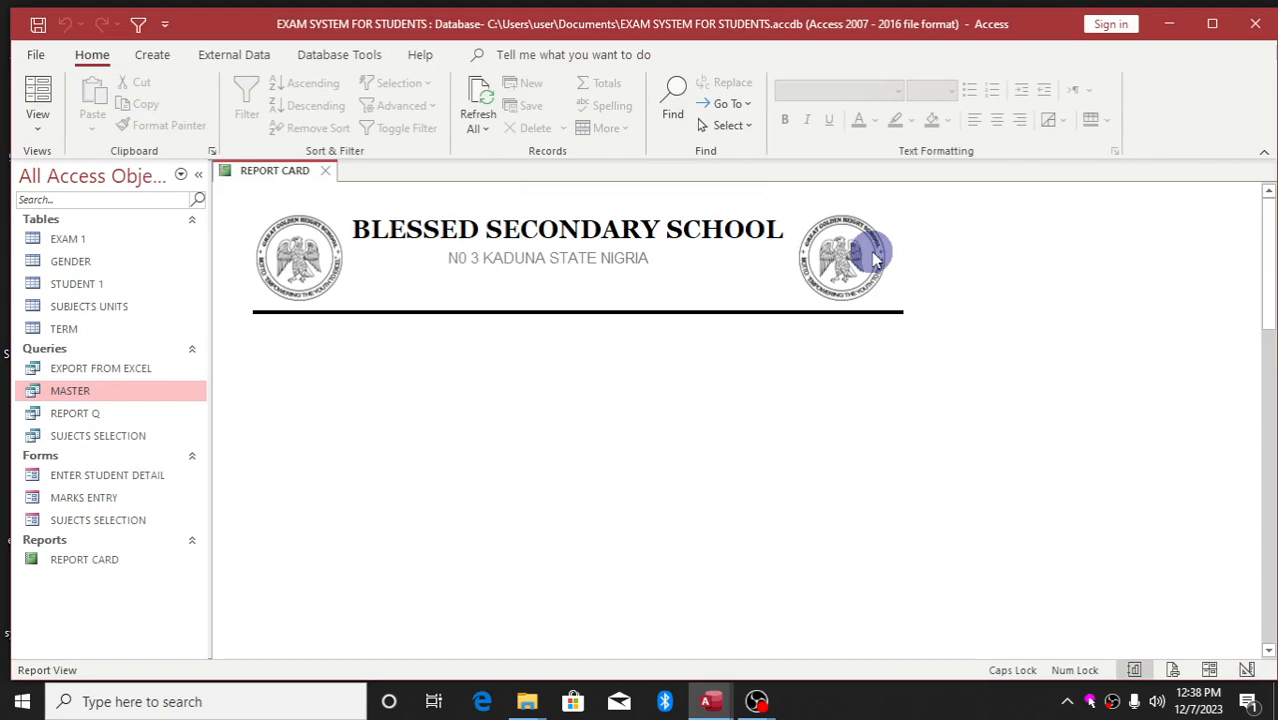
right_click(702, 237)
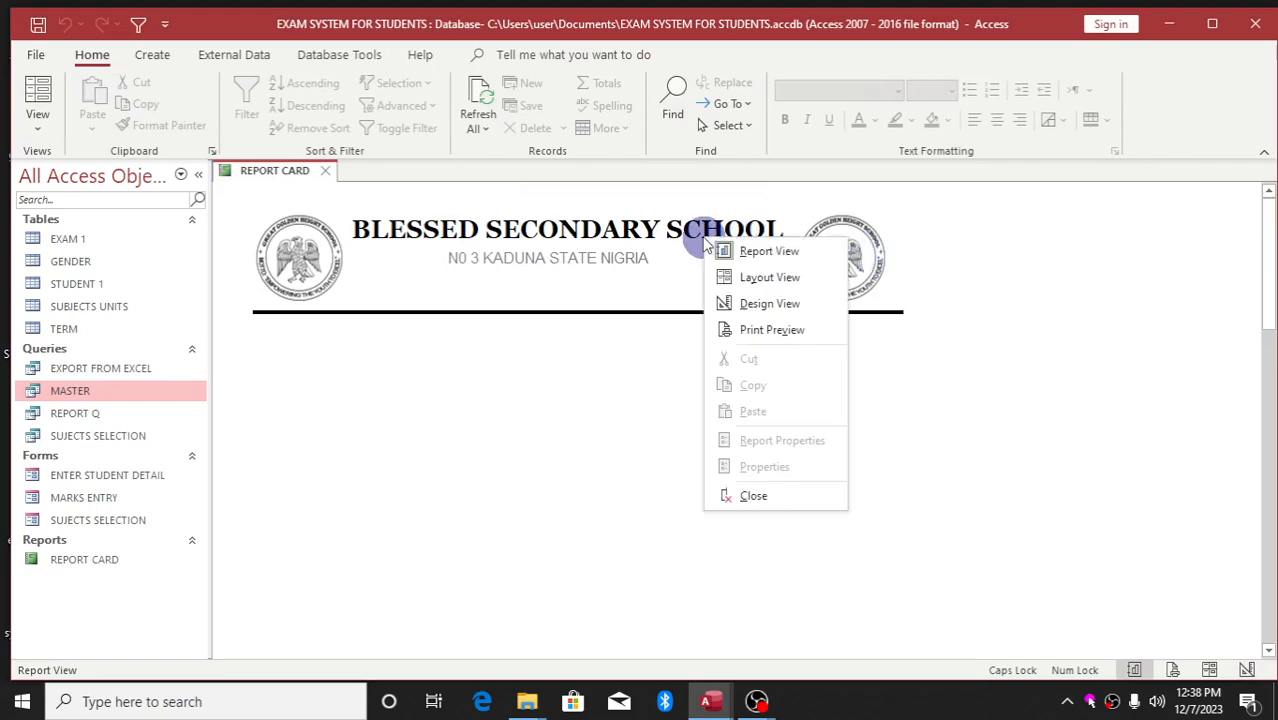
left_click(737, 303)
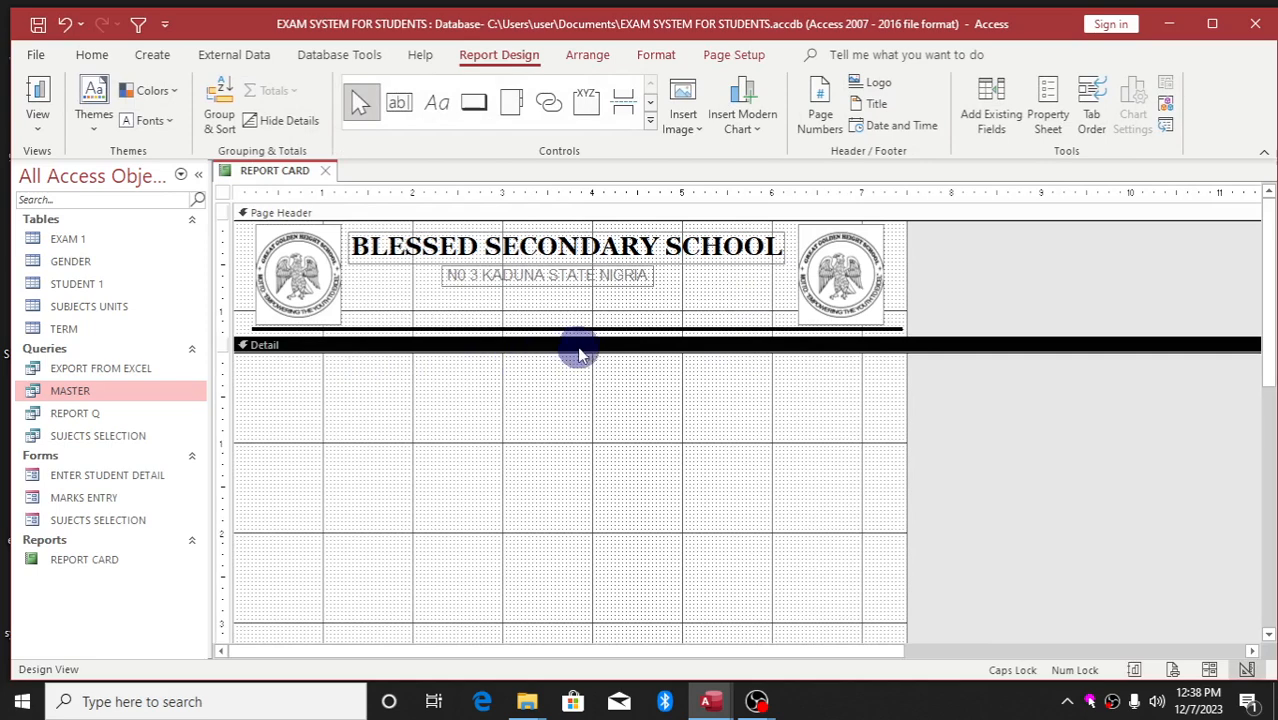
Step: Add the AdmissionNo, StudentNane, StudentForm, Class, Gender and ExamNumber fields to the Detail section, about 1 inch below its top
left_click(974, 116)
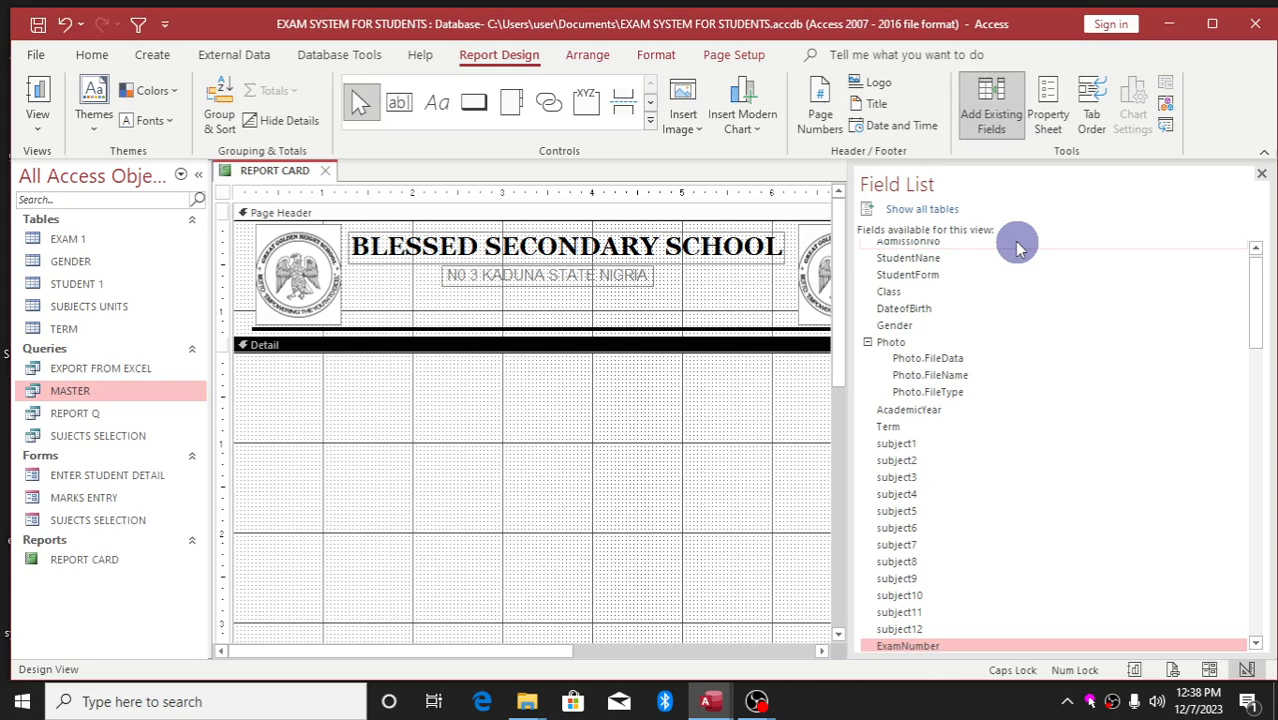
left_click(962, 274, "ctrl")
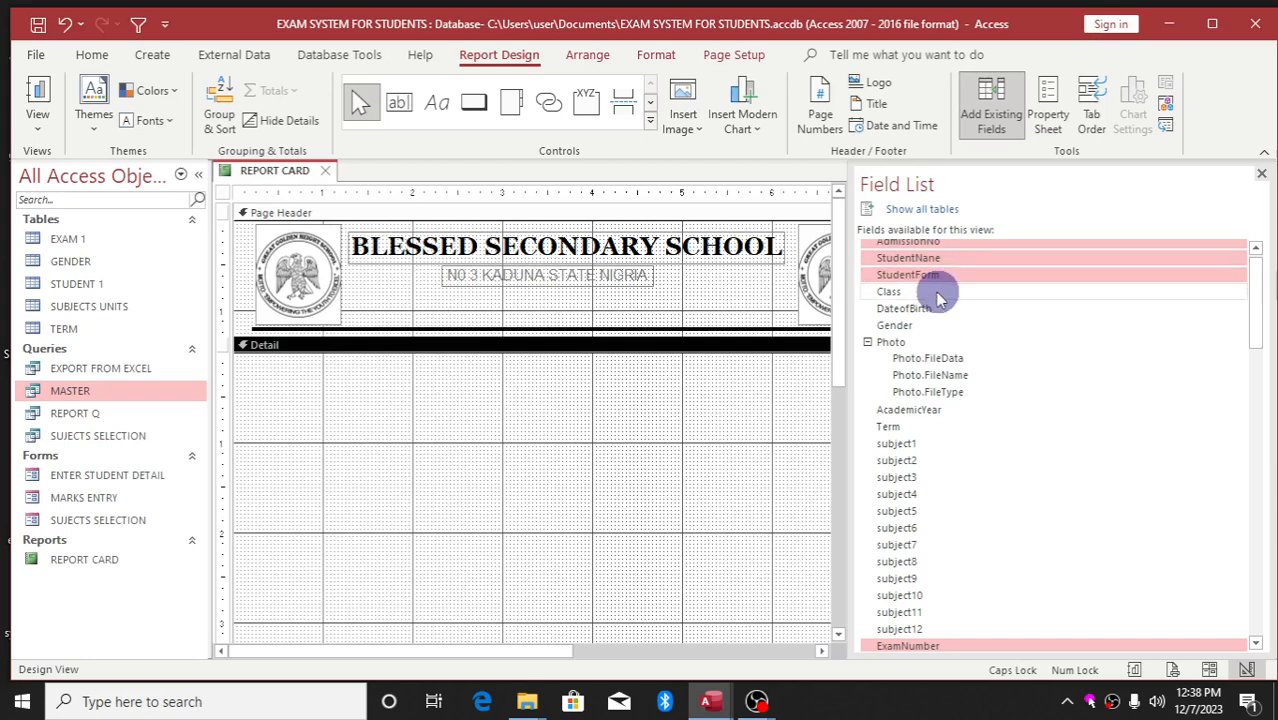
left_click(940, 292, "ctrl")
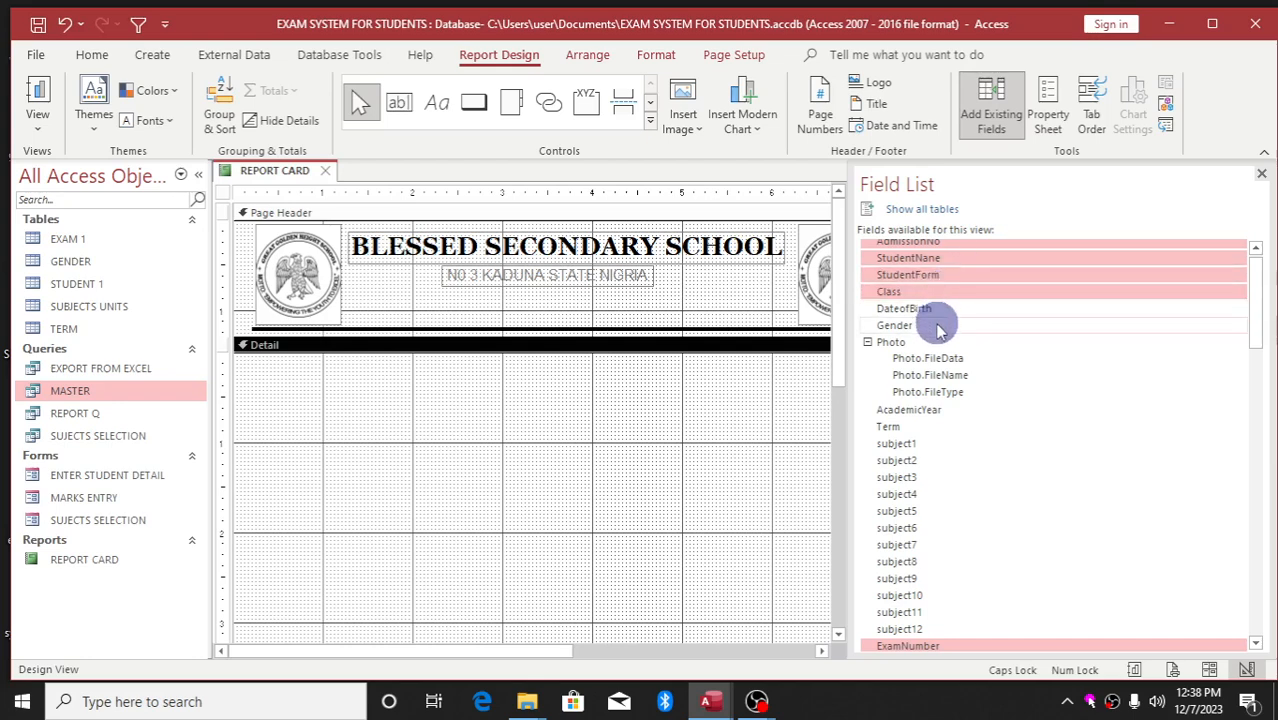
left_click(940, 326, "ctrl")
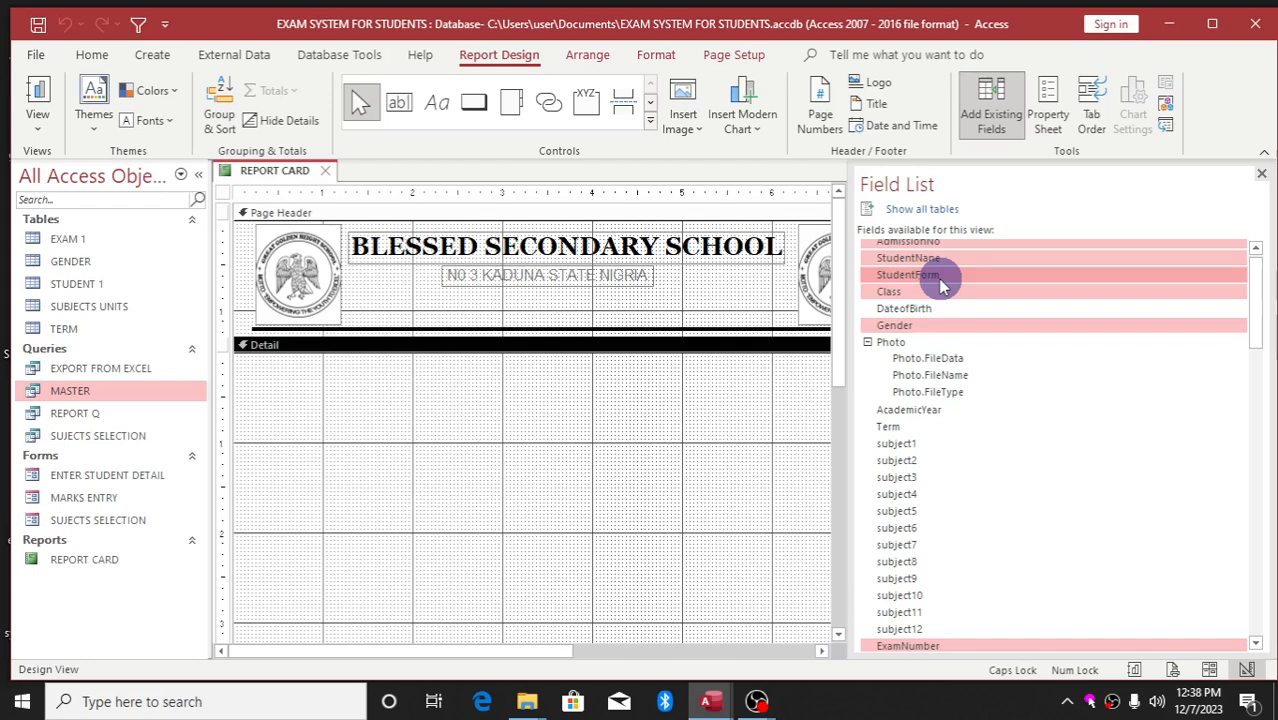
left_click_drag(938, 278, 472, 448)
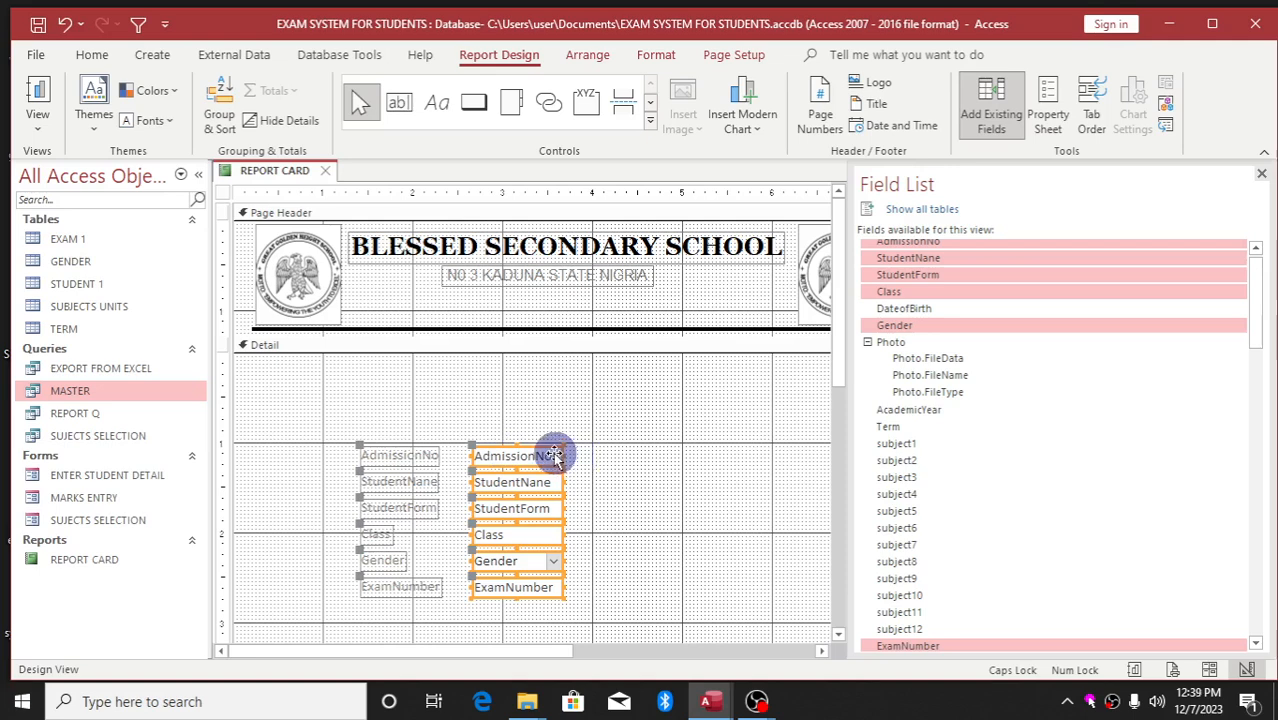
left_click(1261, 174)
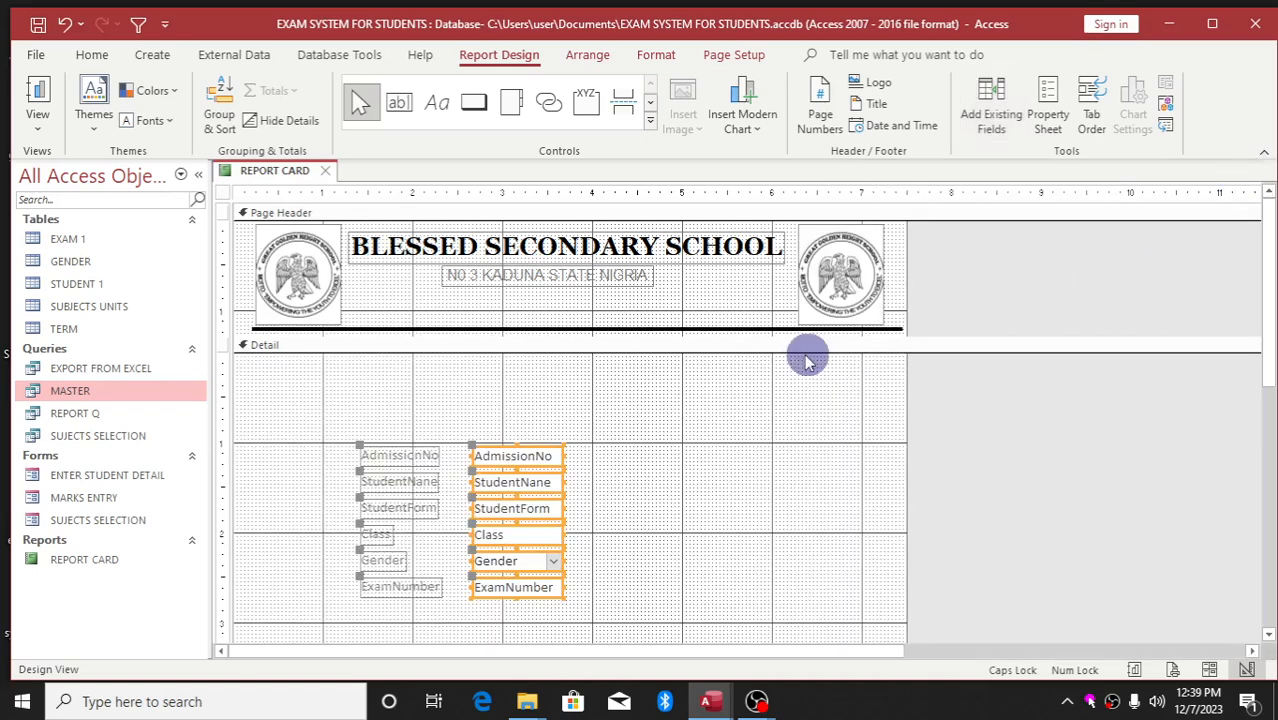
Step: Place AdmissionNo in the Detail section's upper-right corner and resize its label to meet the text box
left_click_drag(529, 460, 873, 371)
left_click(511, 402)
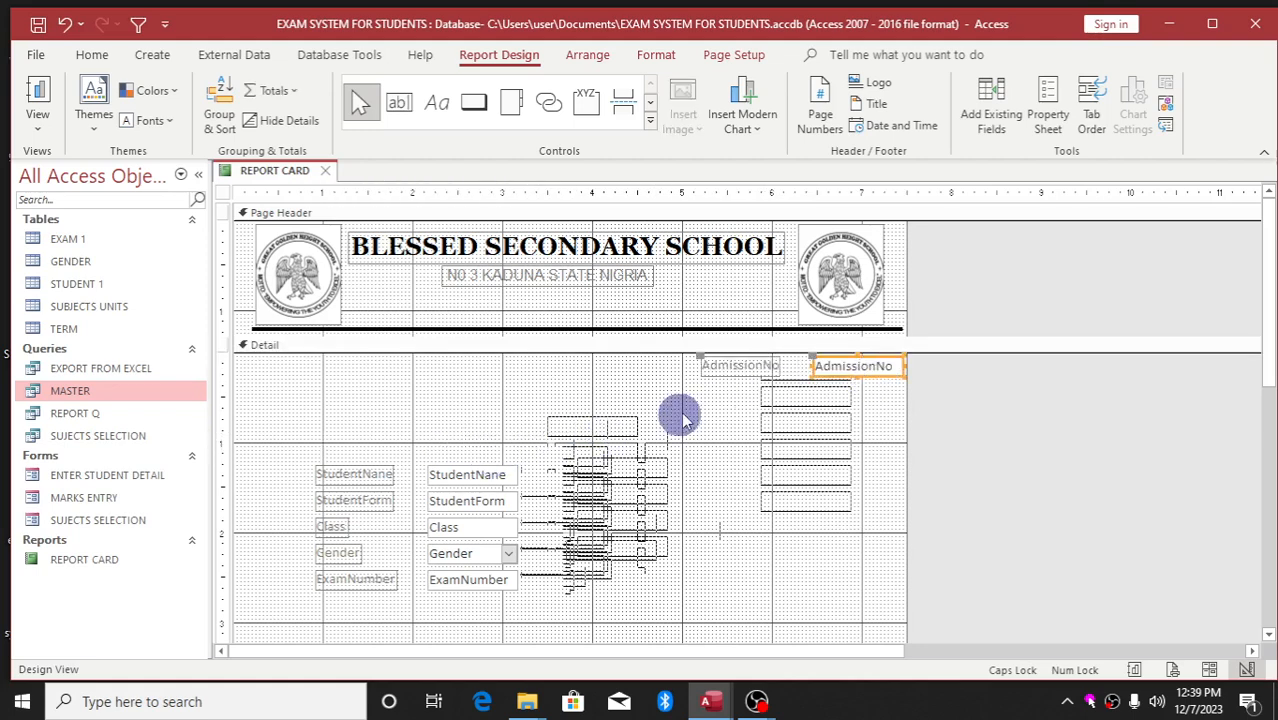
left_click(740, 369)
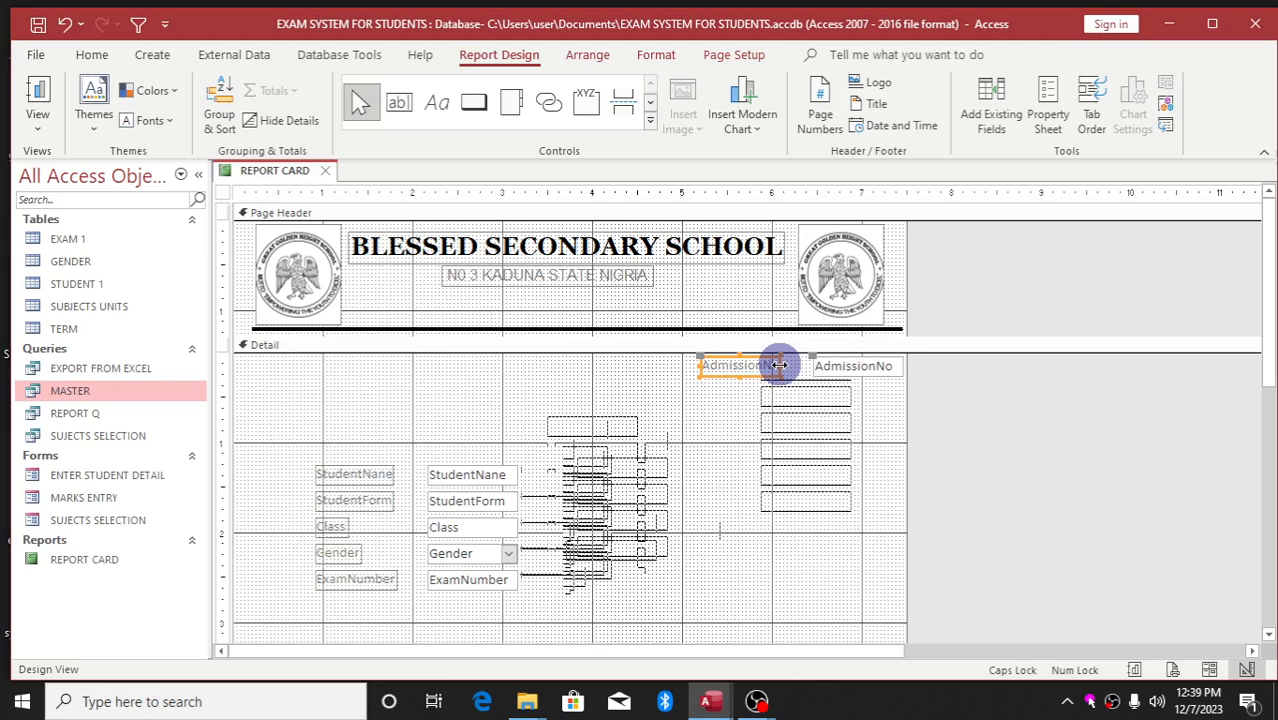
left_click_drag(779, 365, 808, 365)
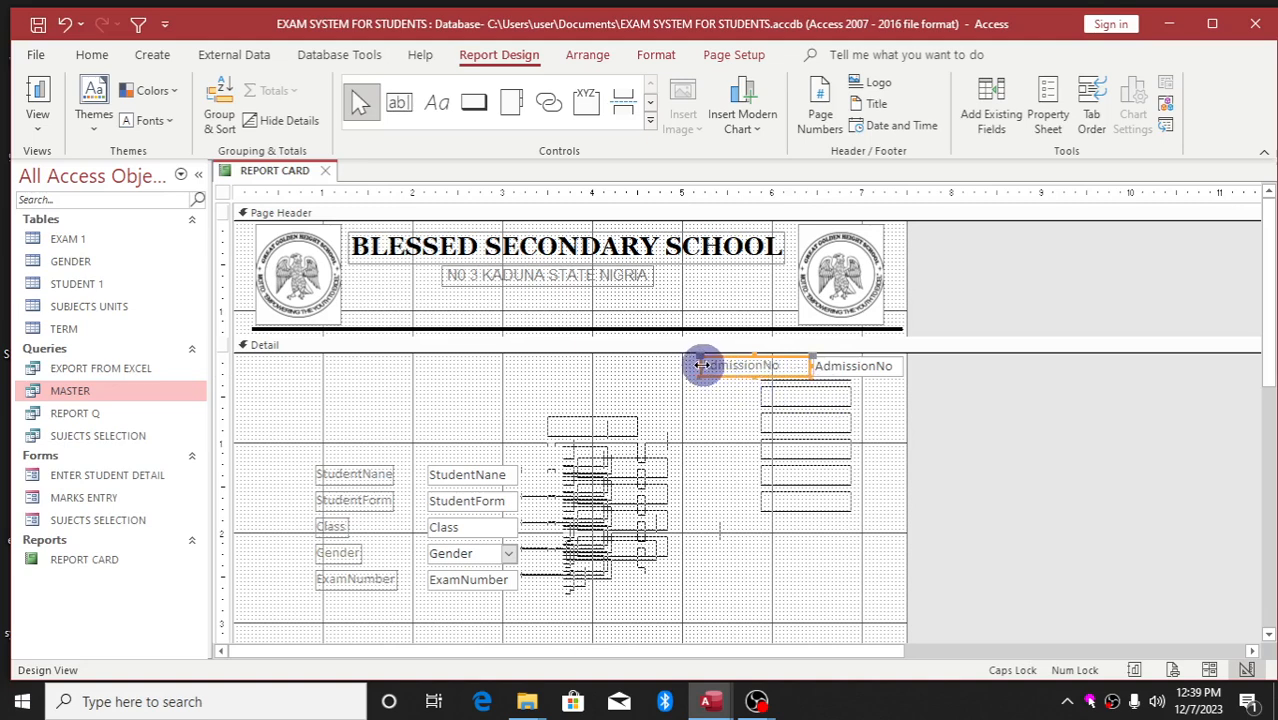
mouse_move(703, 365)
left_mouse_down()
mouse_move(755, 365)
mouse_move(719, 364)
left_mouse_up()
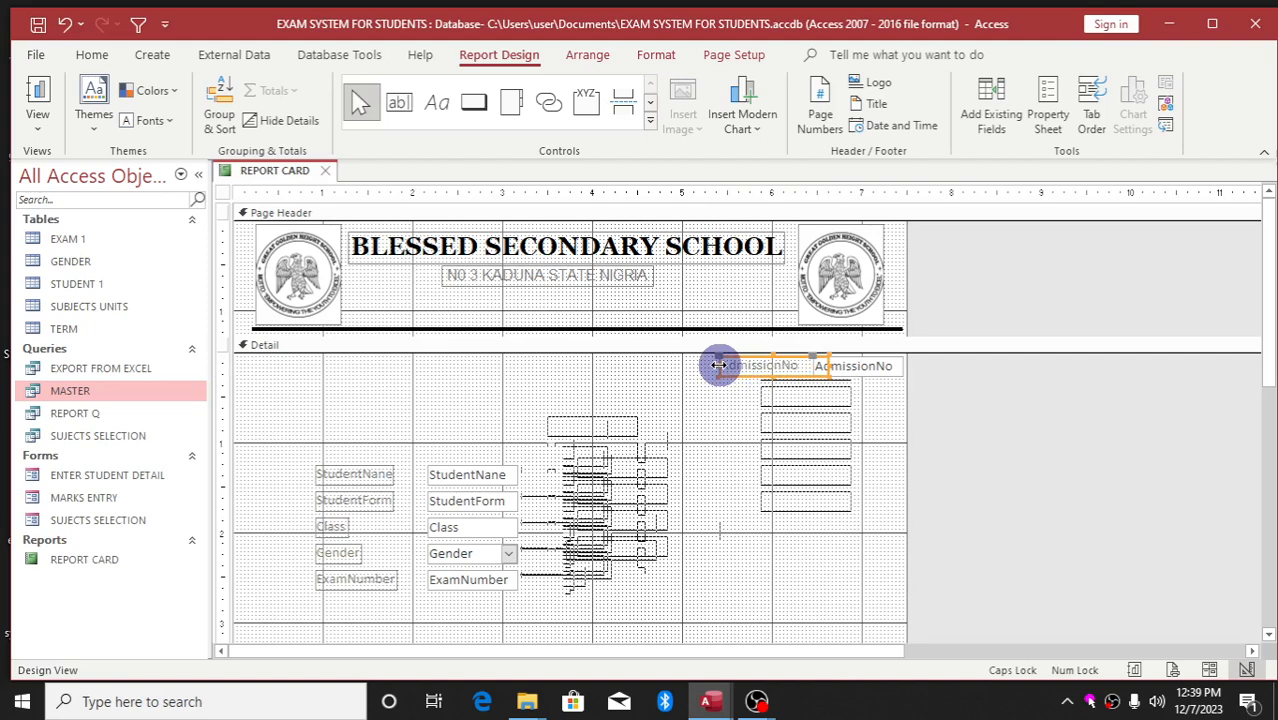
left_click_drag(820, 365, 810, 365)
left_click(808, 414)
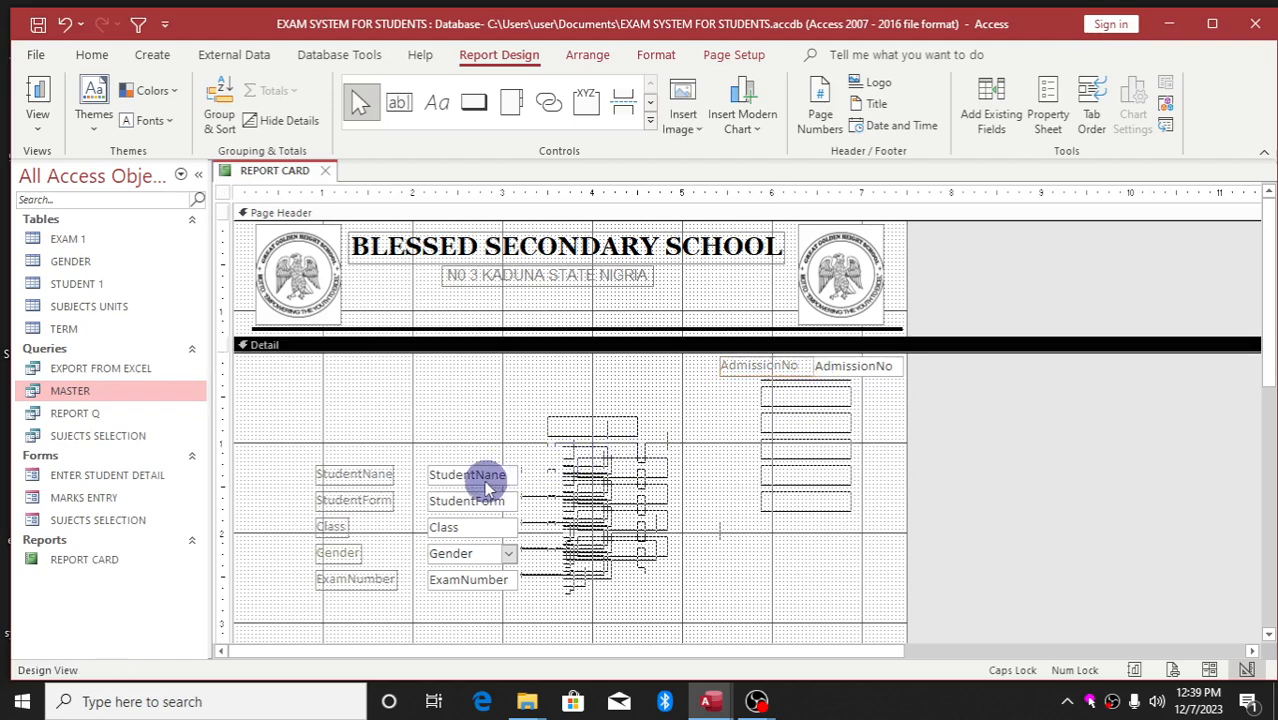
Step: Place StudentNane in the Detail section's upper-left corner and stretch its label and text box leftward until they adjoin
left_click_drag(488, 485, 452, 371)
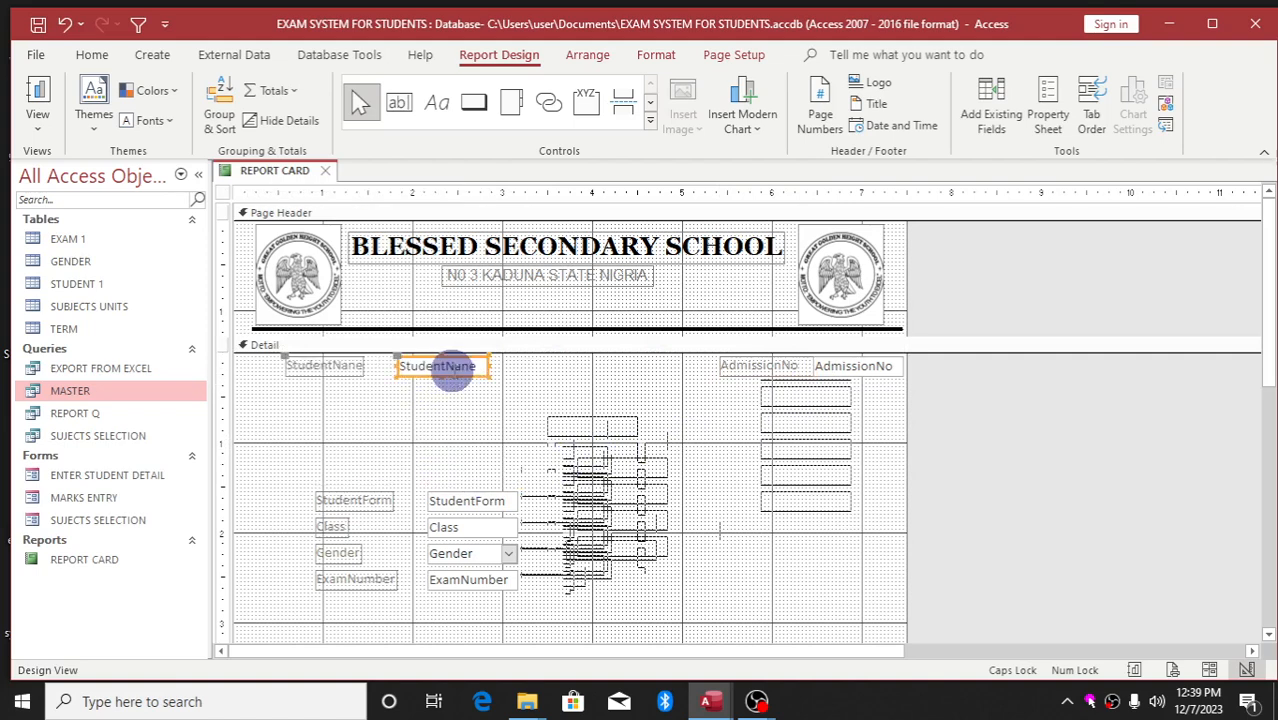
left_click(330, 368)
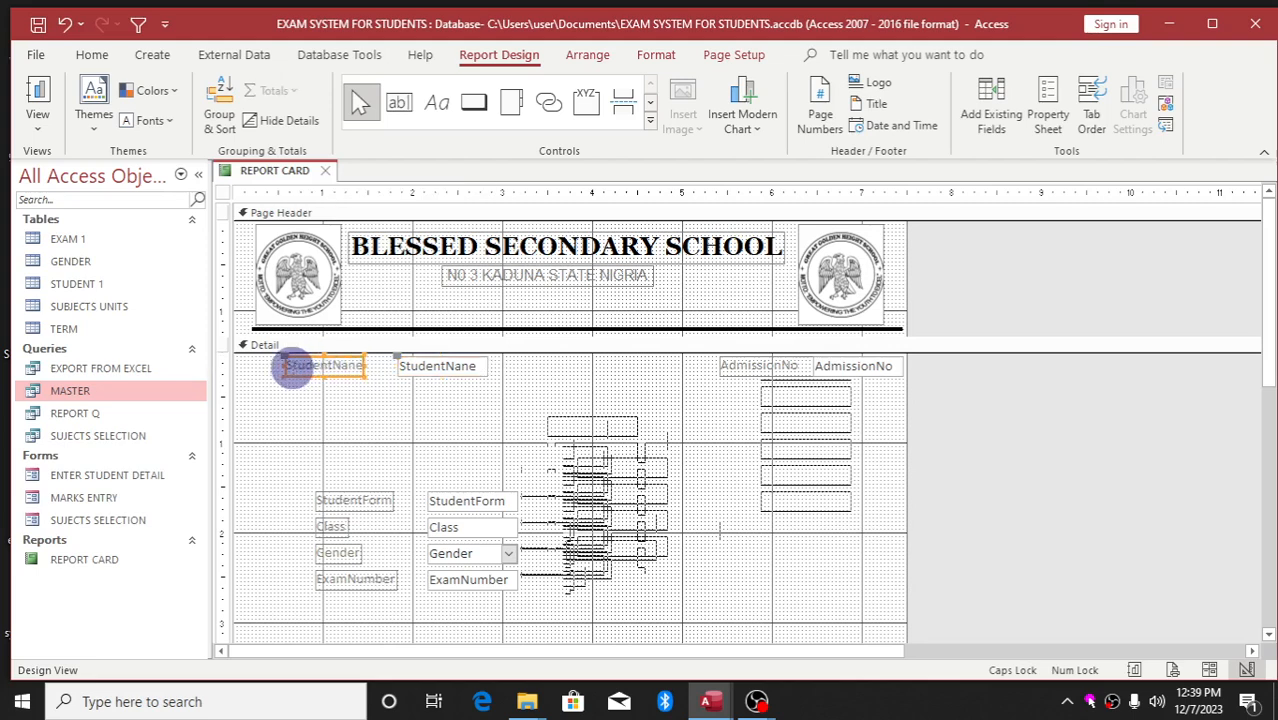
left_click_drag(288, 366, 240, 362)
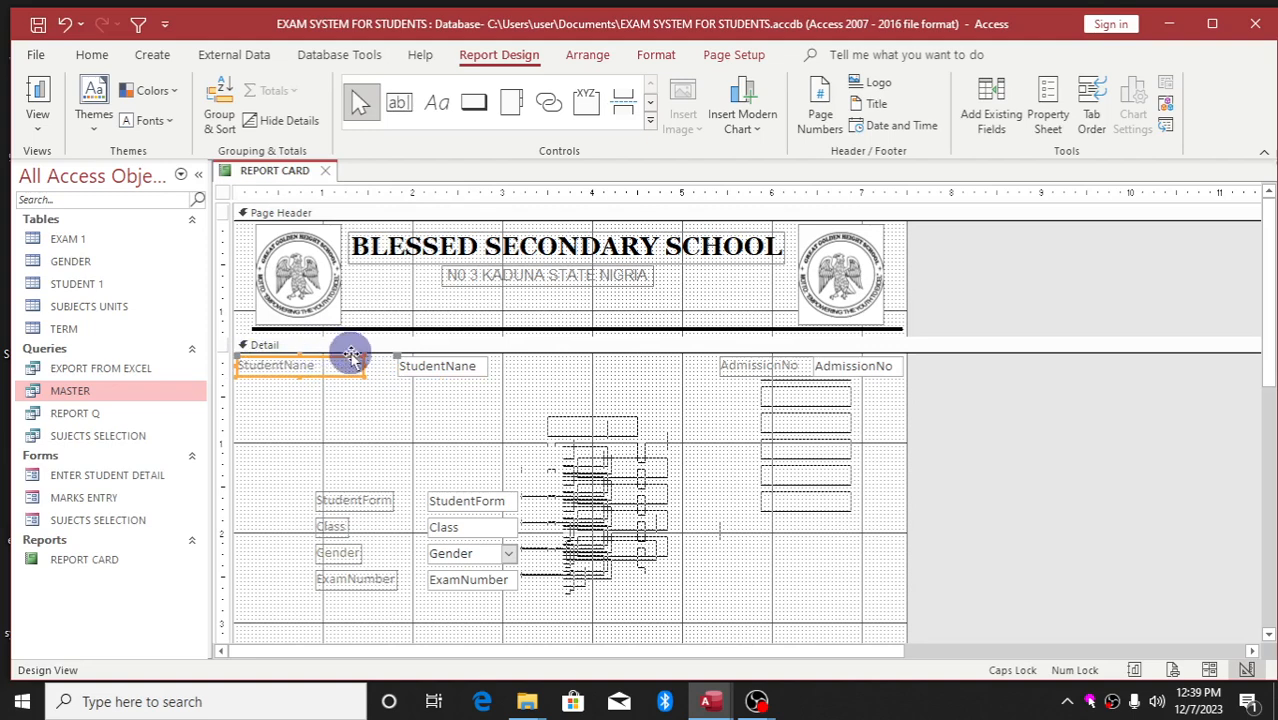
left_click(404, 370)
left_click_drag(398, 366, 364, 363)
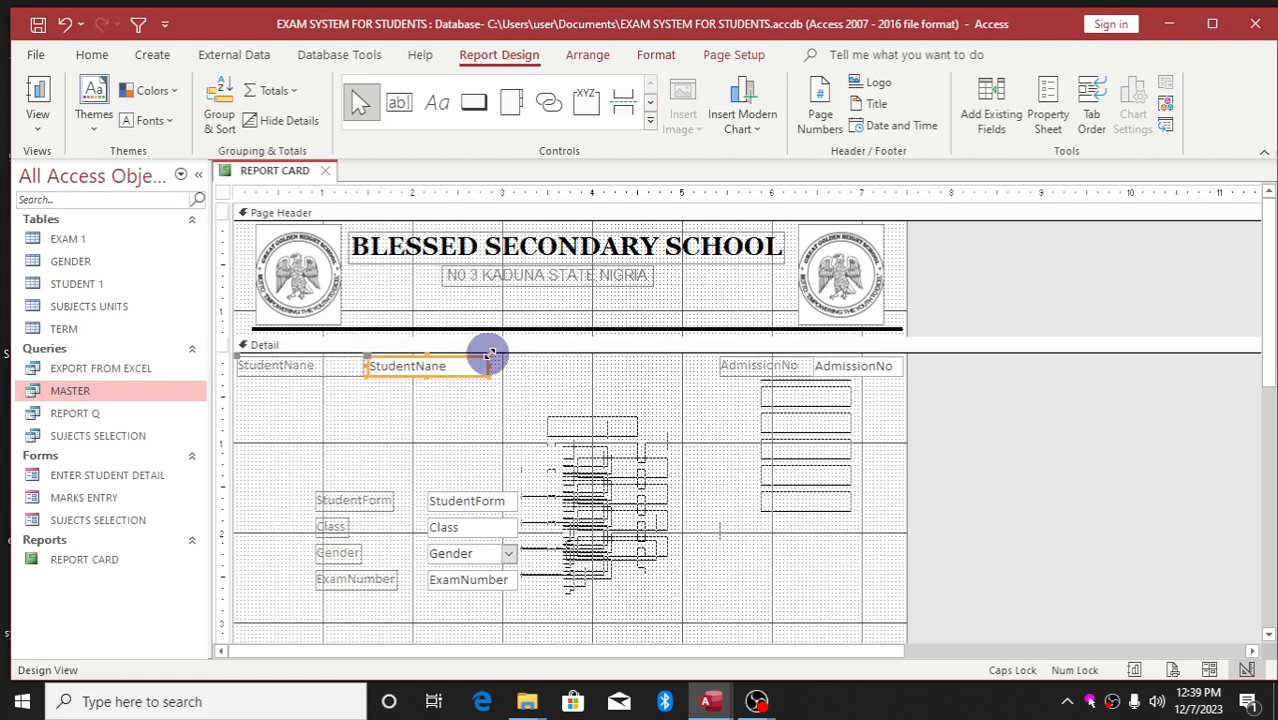
Step: Widen the StudentNane text box to about the 3.6-inch mark and place StudentForm below AdmissionNo, fitting its label between AdmissionNo's label edges
left_click_drag(489, 363, 560, 364)
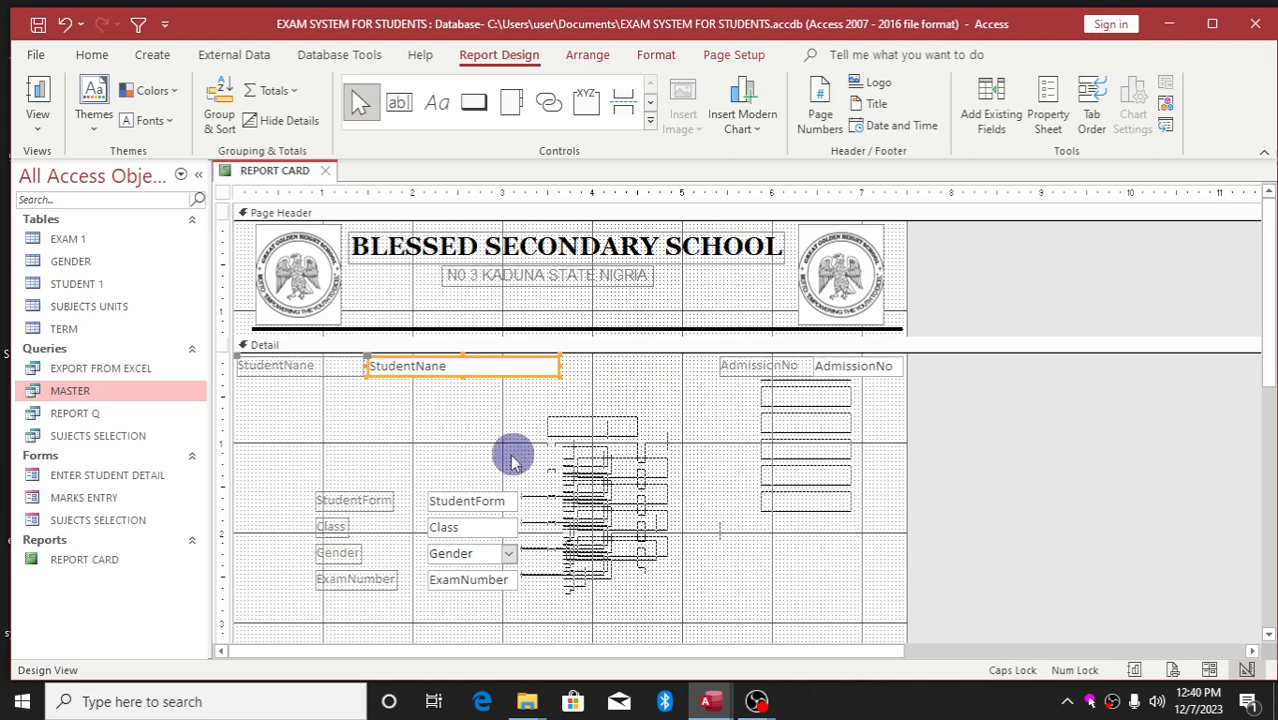
left_click_drag(497, 493, 880, 390)
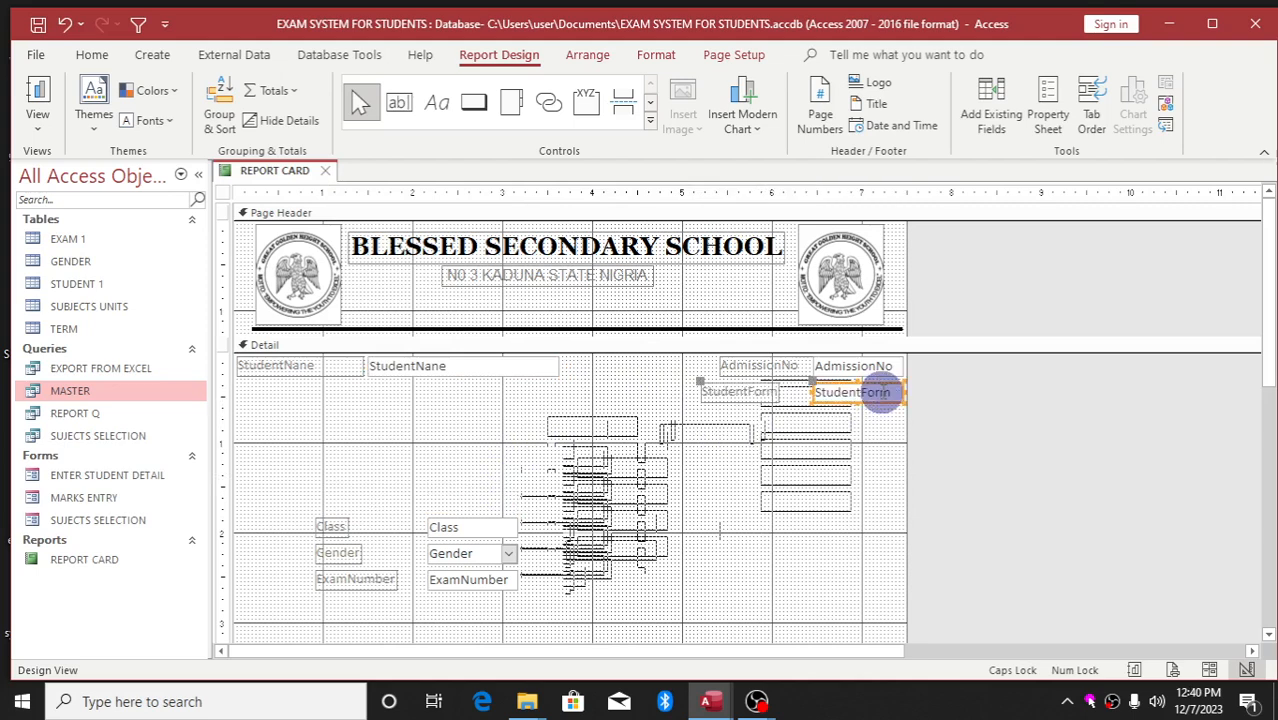
left_click(768, 397)
left_click_drag(778, 392, 808, 392)
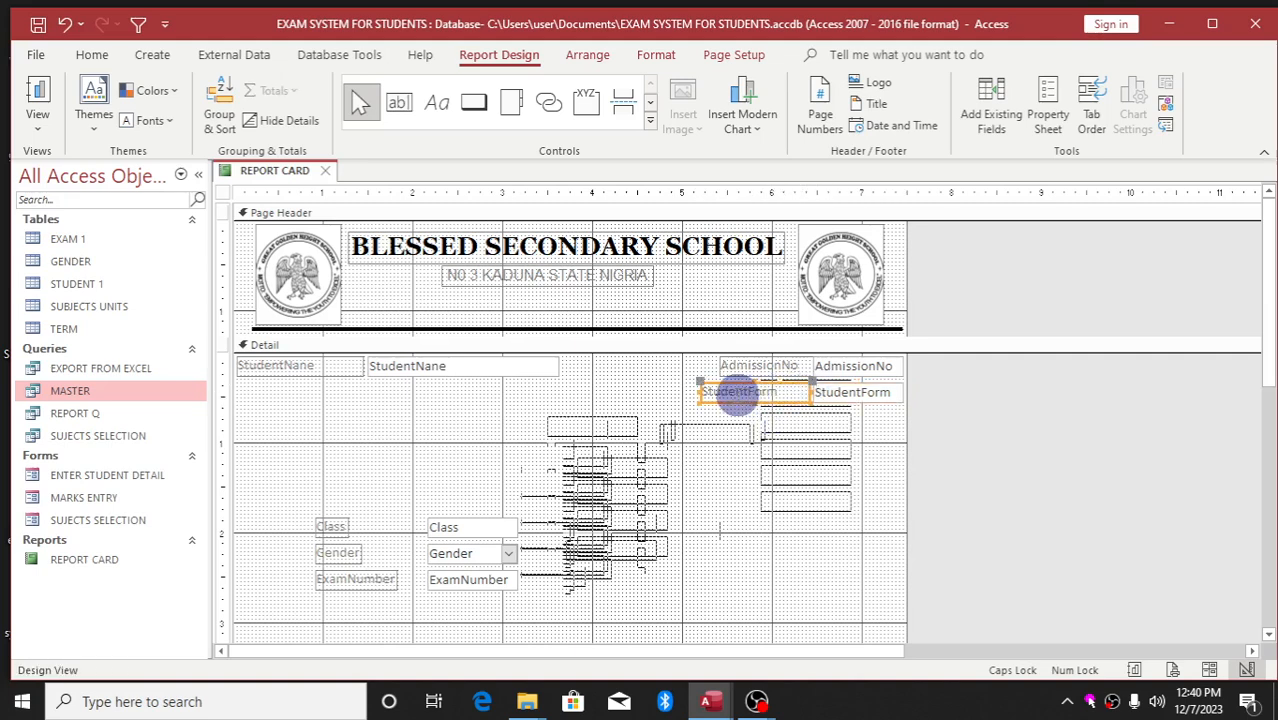
left_click(728, 390)
left_click(725, 389)
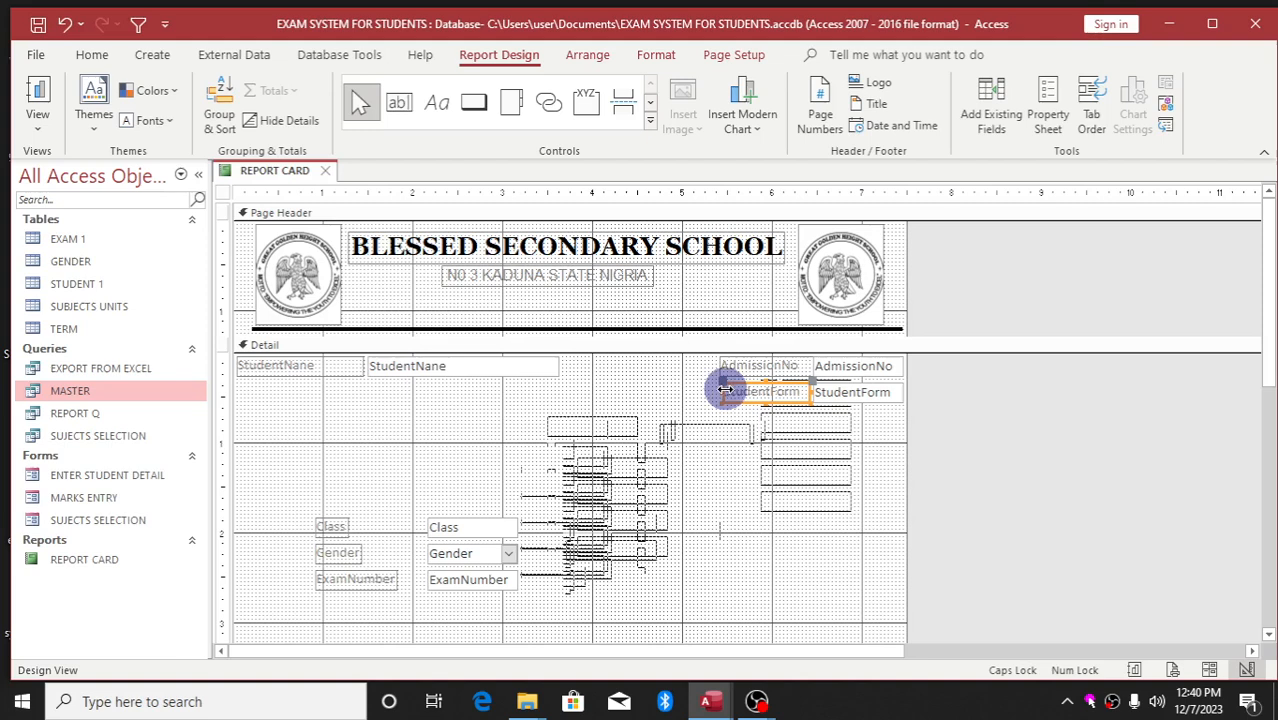
Step: Format all labels and text boxes in the Detail section as bold, black Georgia text
left_click_drag(298, 620, 848, 366)
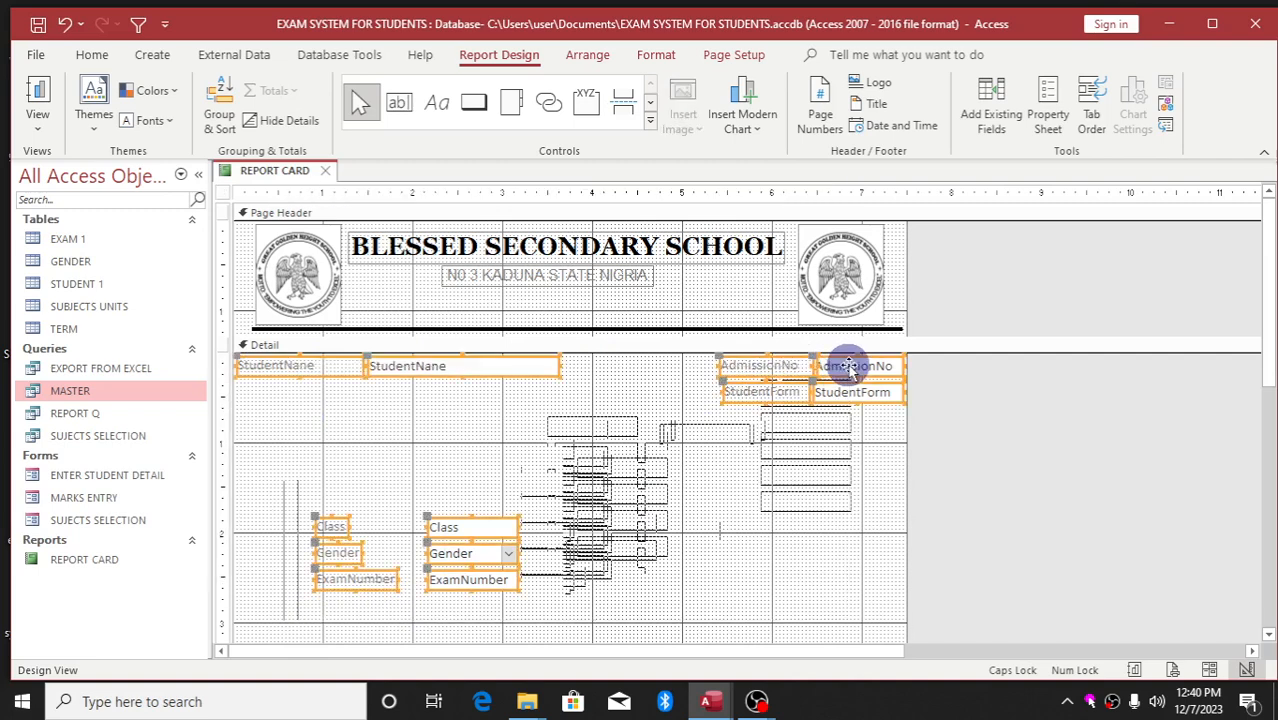
left_click(100, 60)
left_click(785, 120)
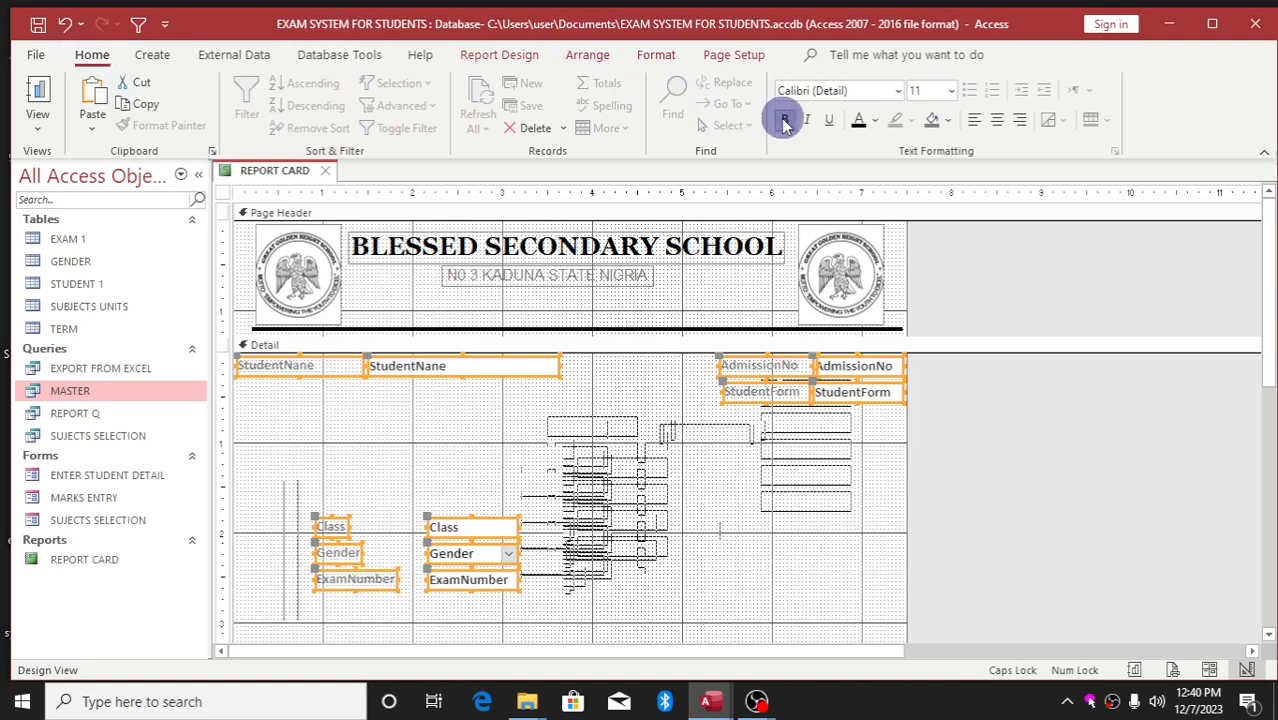
left_click(853, 90)
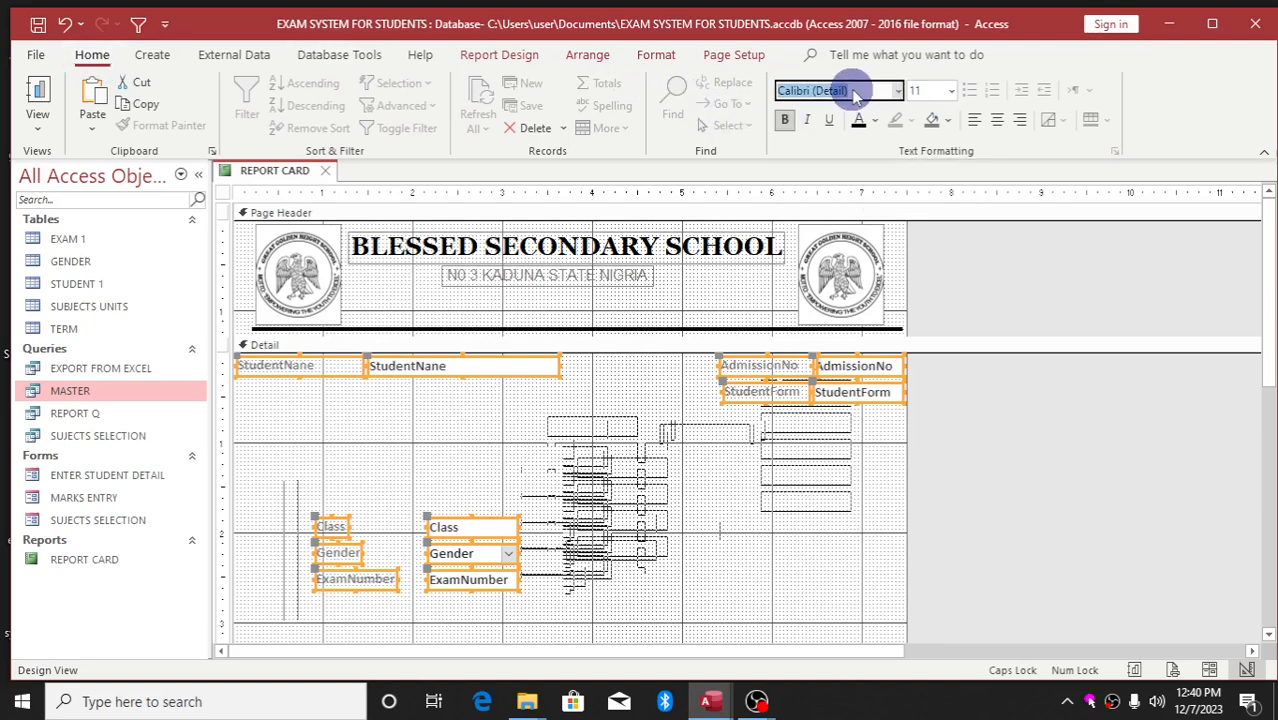
type("Georgia")
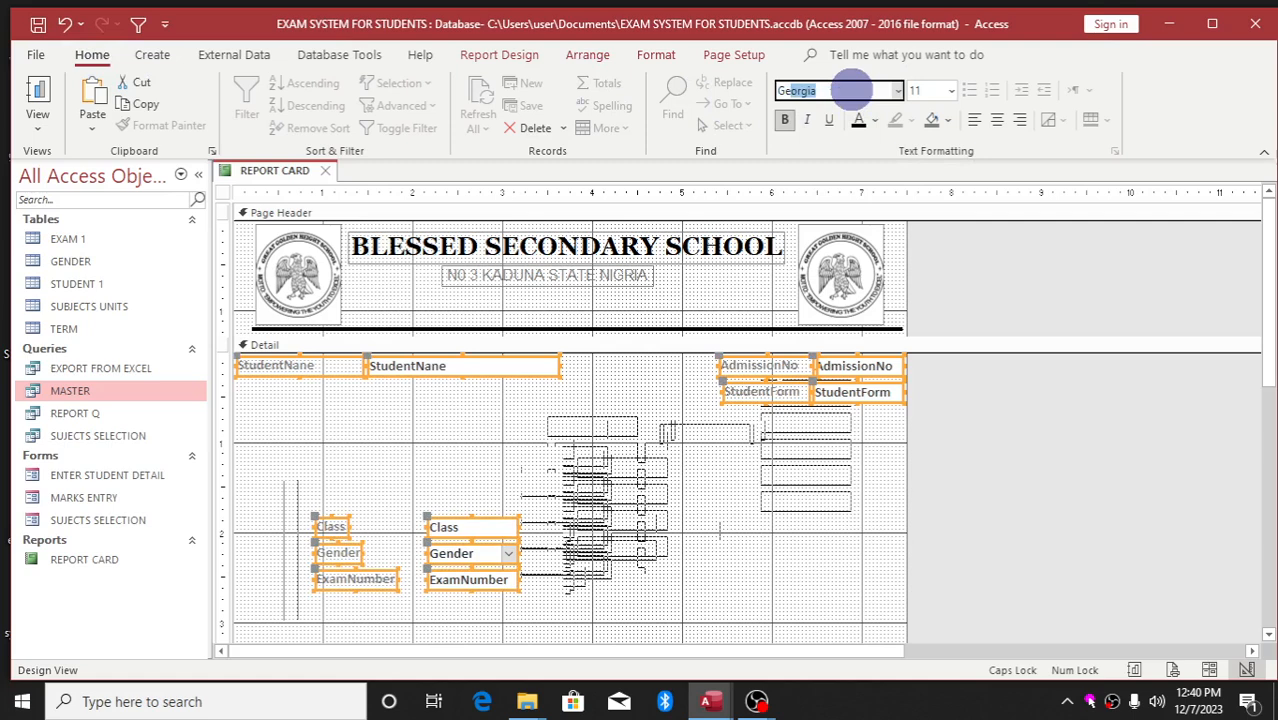
key("Return")
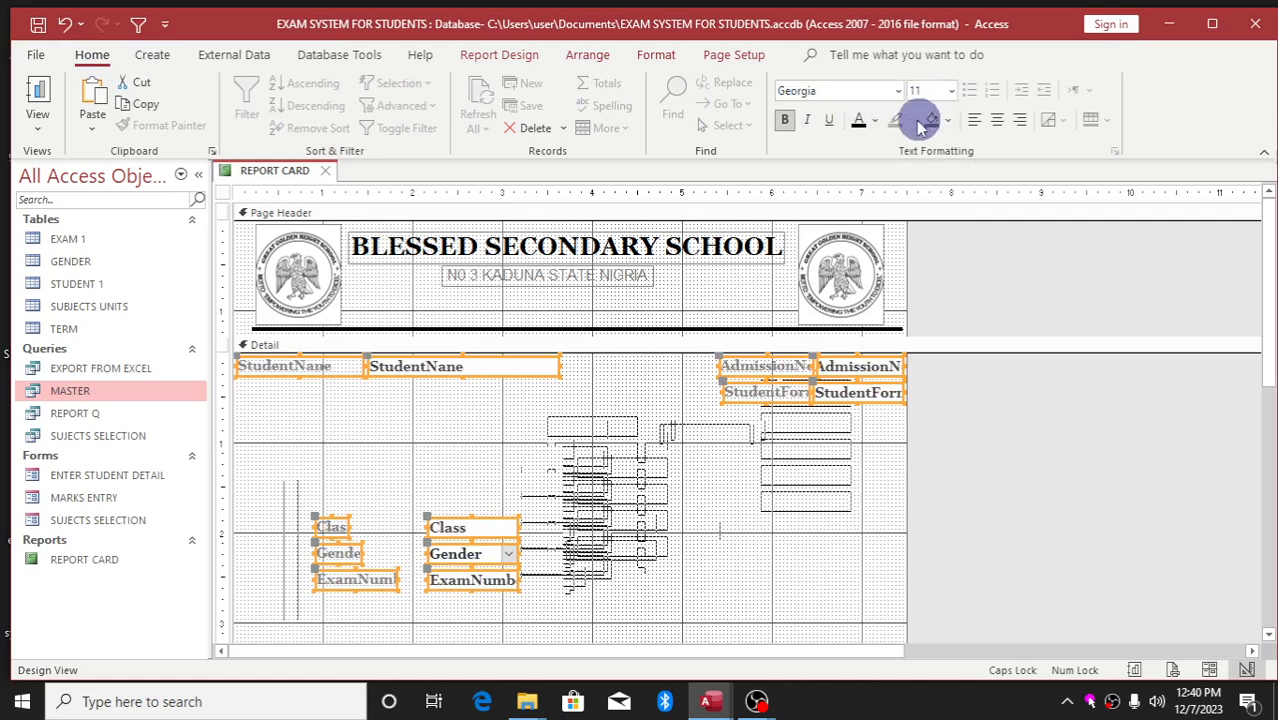
left_click(858, 121)
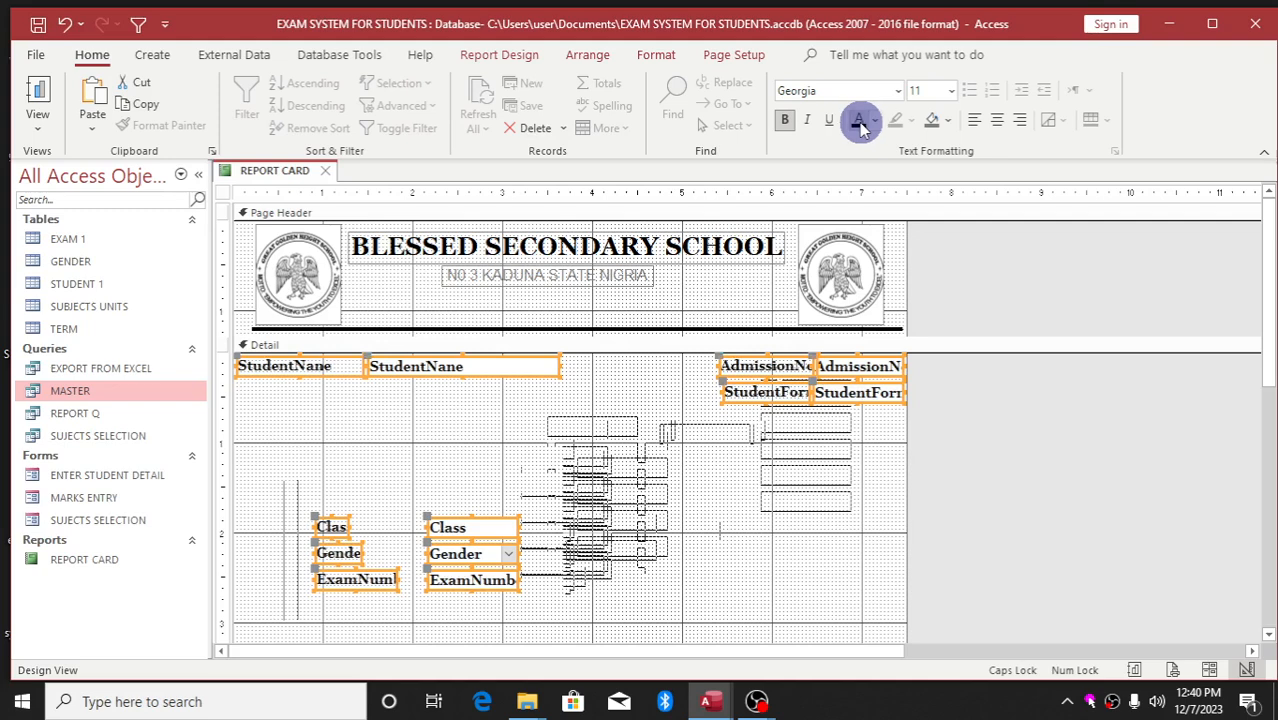
left_click(682, 458)
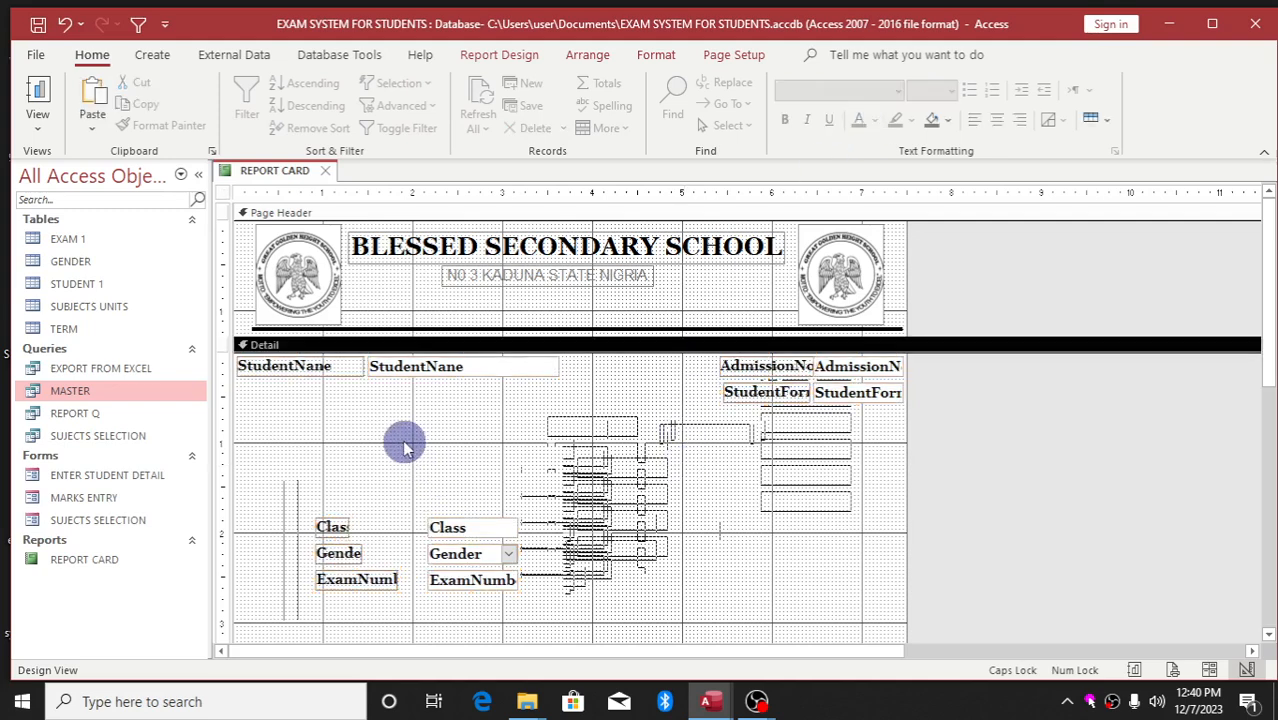
Step: Widen the StudentNane text box to about the 3.9-inch mark and make the school address in the Page Header bold and black
left_click(490, 380)
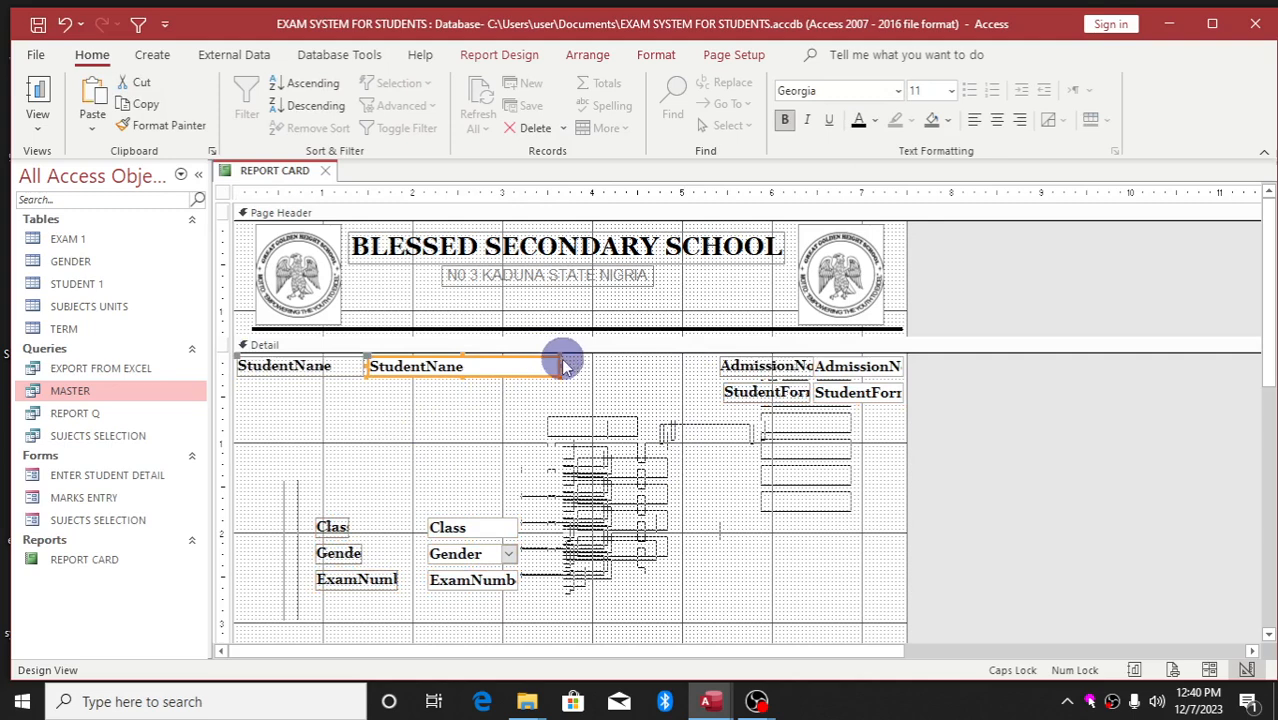
left_click_drag(568, 360, 587, 361)
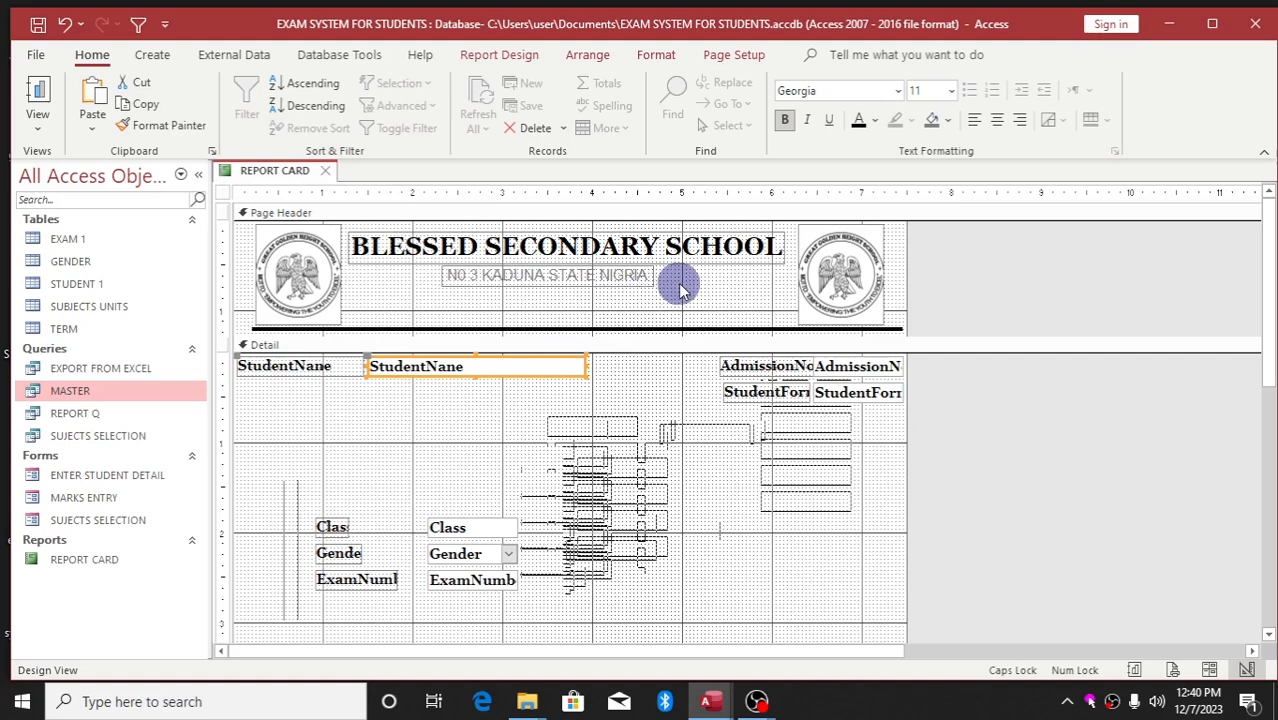
left_click_drag(676, 282, 479, 277)
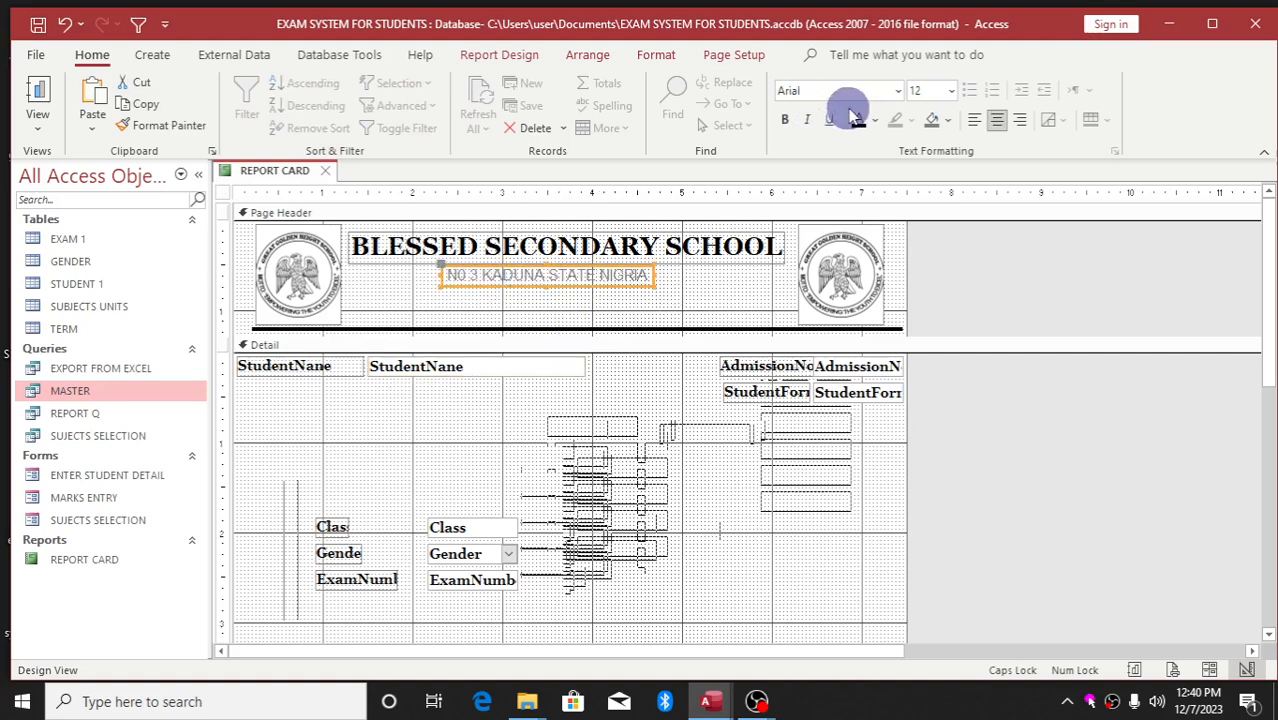
left_click(785, 120)
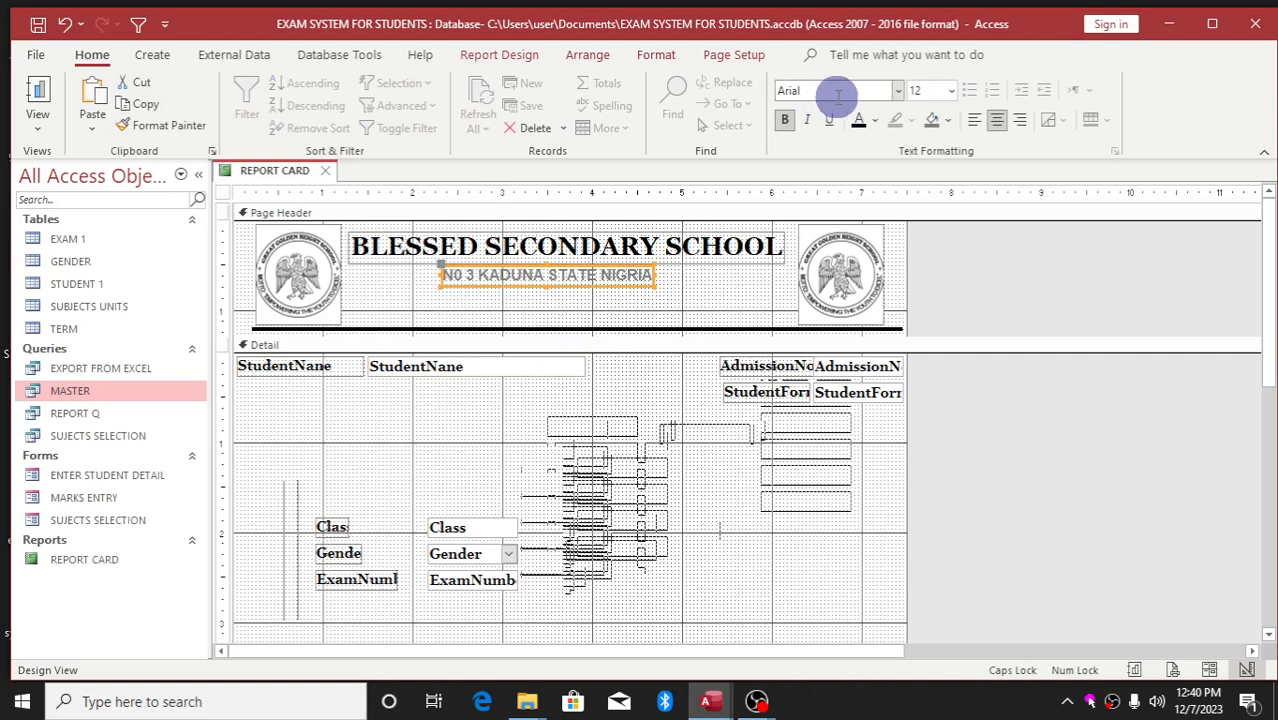
left_click(860, 122)
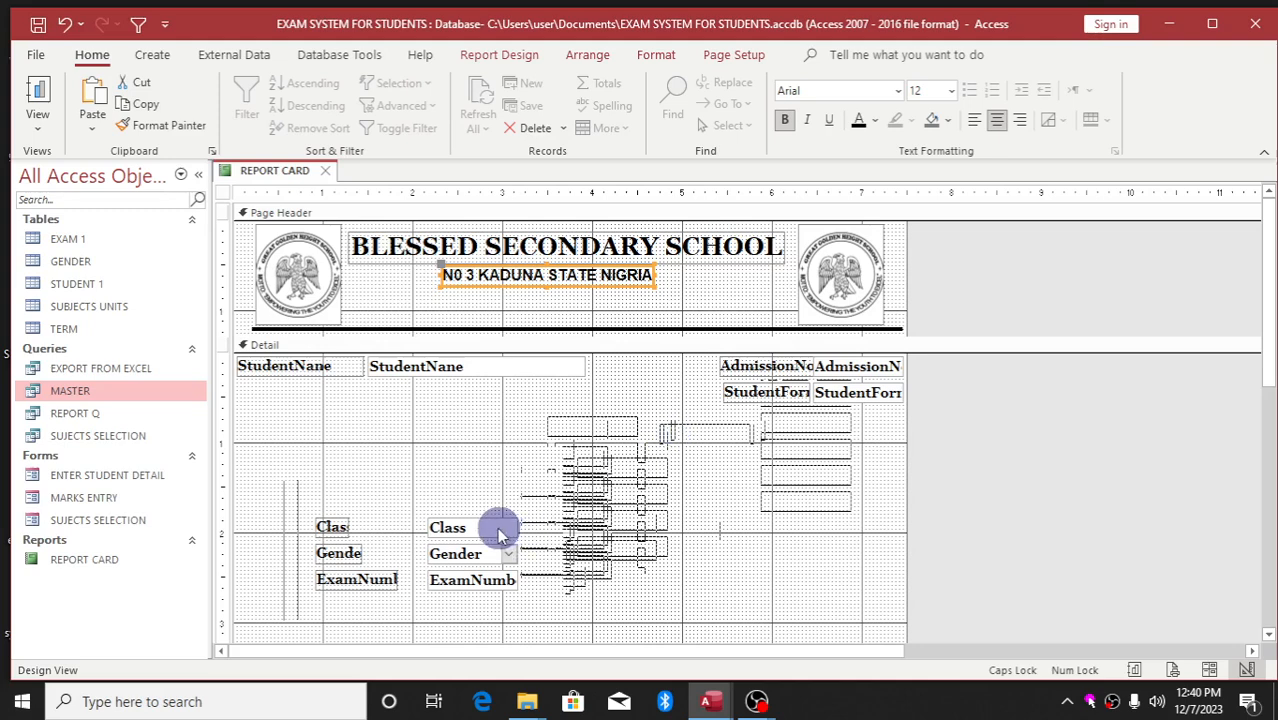
Step: Place Class directly below StudentForm and resize its label to meet the text box and line up with the StudentForm label
left_click_drag(498, 530, 884, 414)
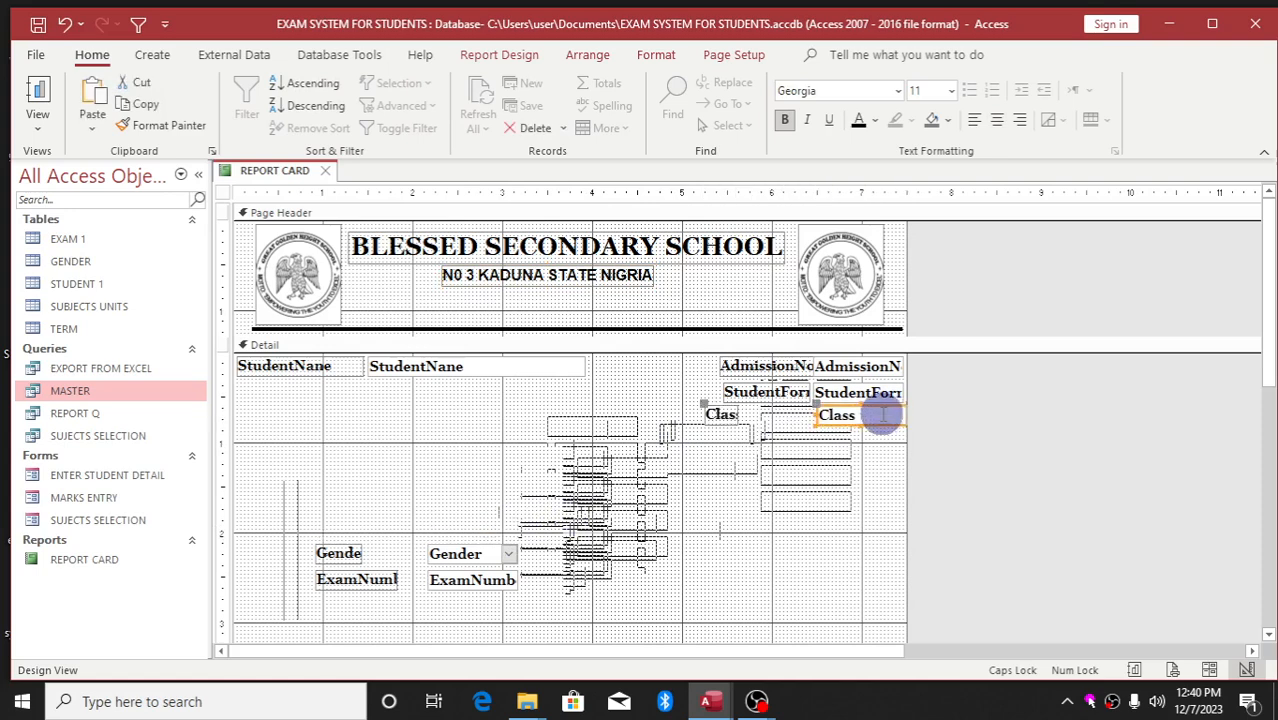
left_click(727, 416)
left_click_drag(737, 414, 812, 414)
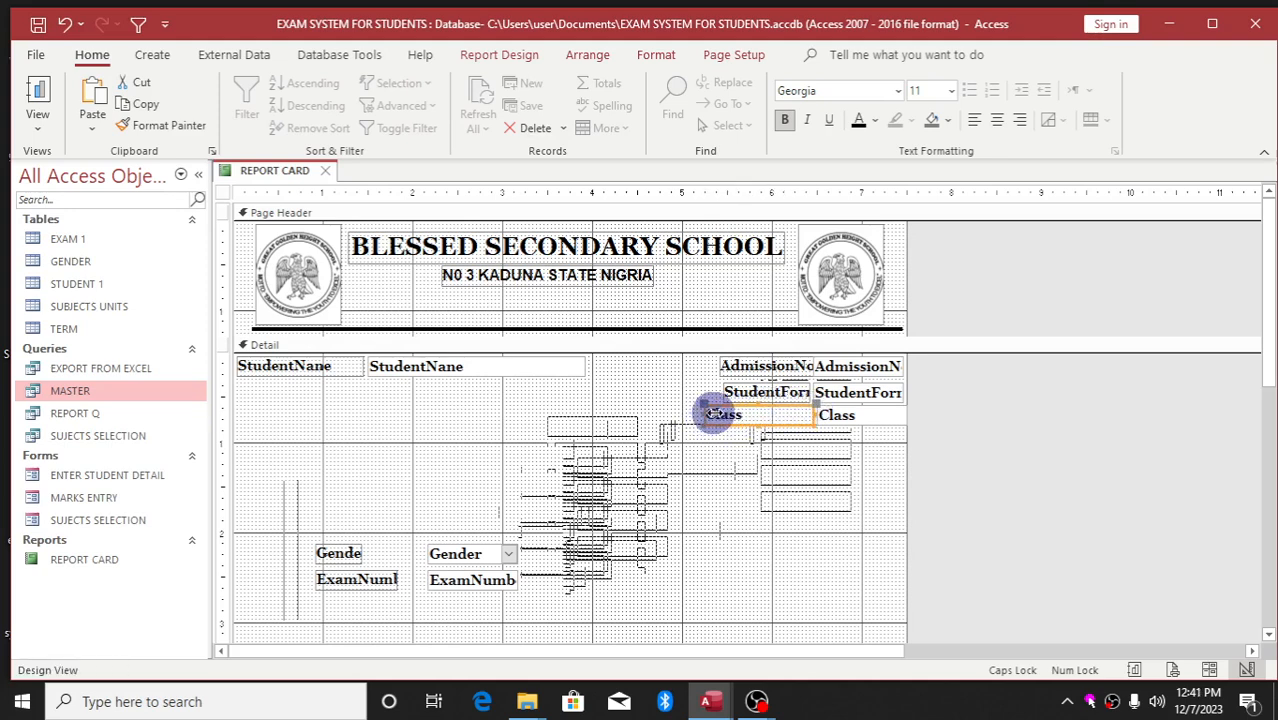
left_click(720, 414)
key("Escape")
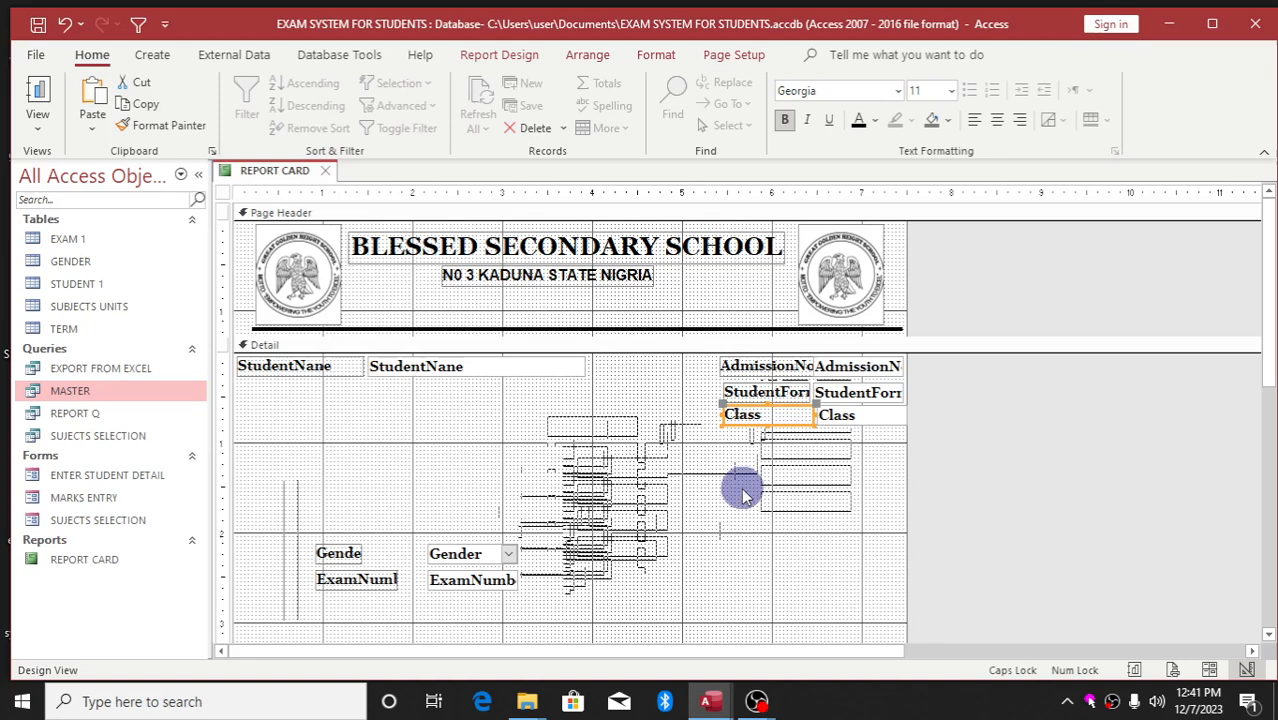
Step: Delete the Gender field from the Detail section and move ExamNumber directly below Class
left_click(492, 566)
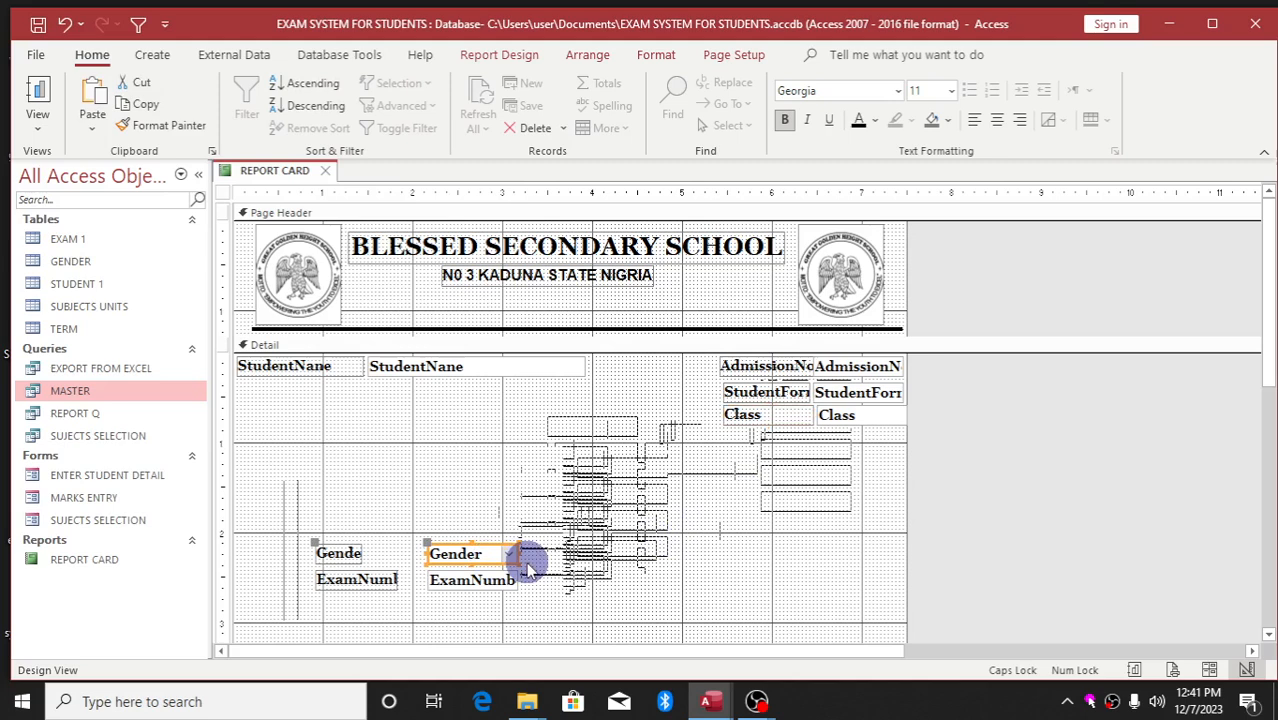
key("Delete")
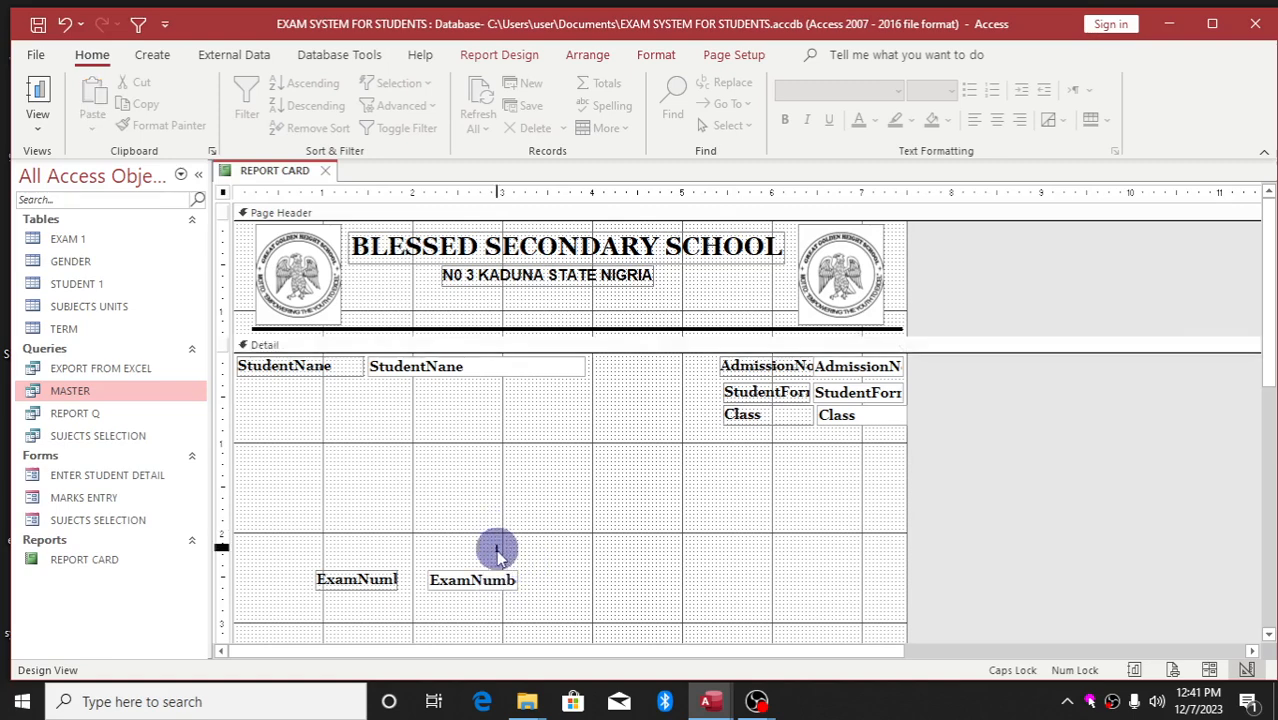
left_click_drag(496, 582, 505, 530)
left_click_drag(515, 503, 816, 436)
Step: Resize the ExamNumber label to meet its text box and bring its left edge close to the Class label's edge
left_click(771, 435)
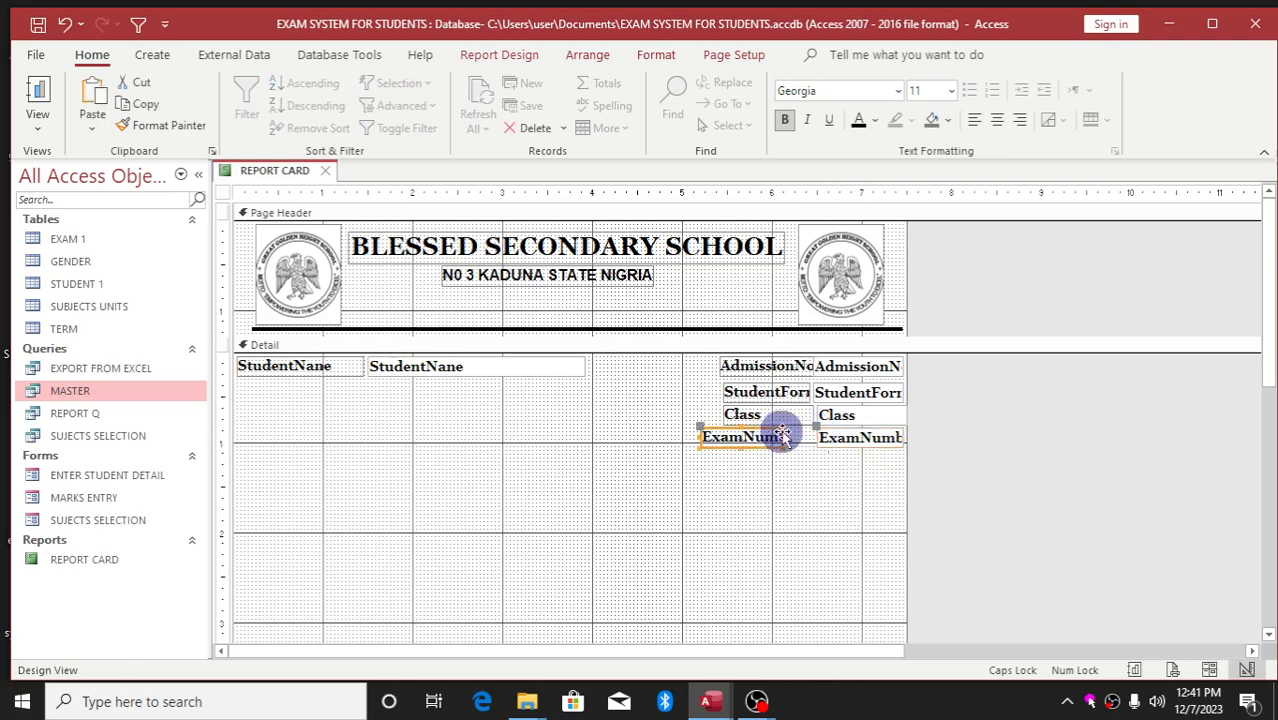
left_click_drag(786, 437, 815, 436)
left_click(771, 436)
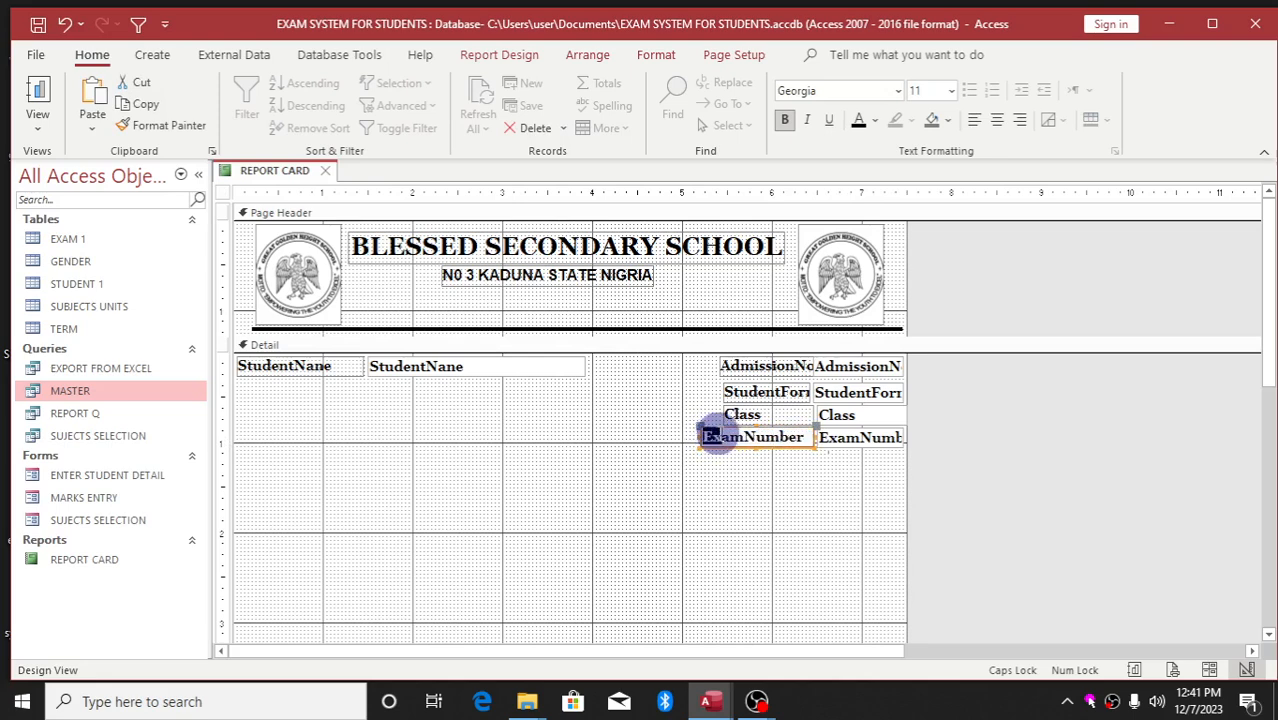
left_click(699, 462)
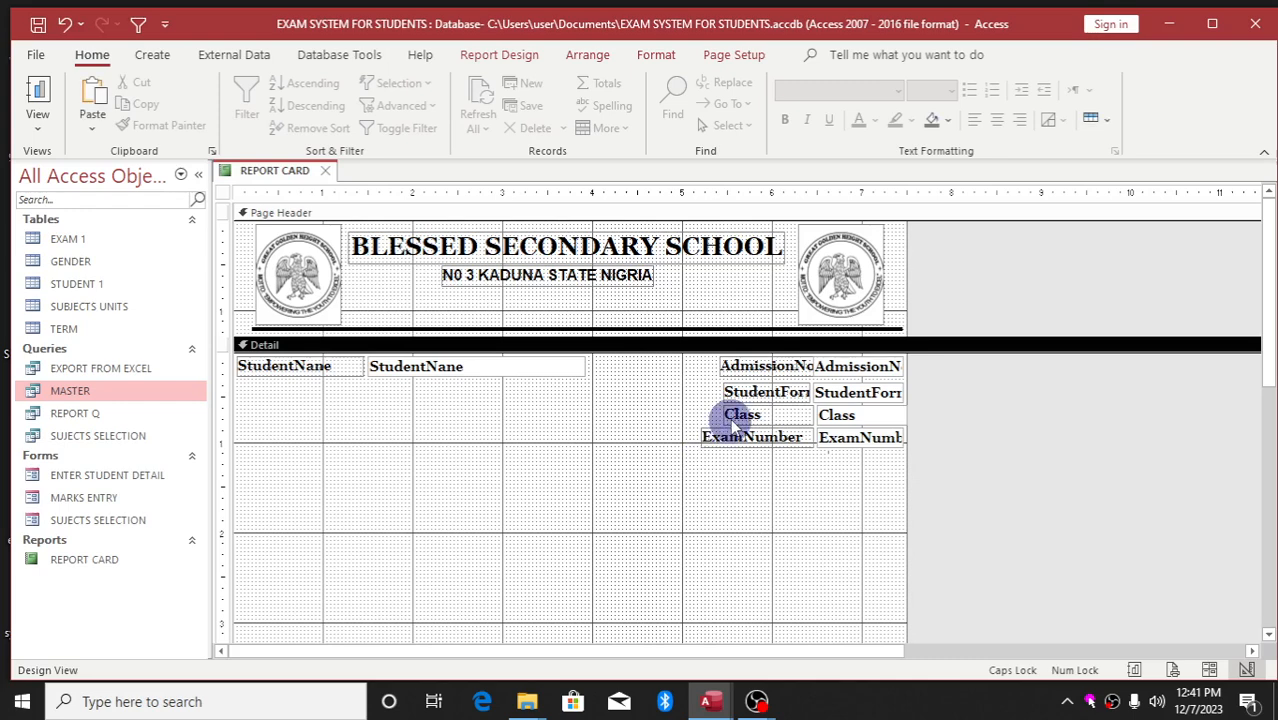
left_click(714, 435)
left_click(728, 437)
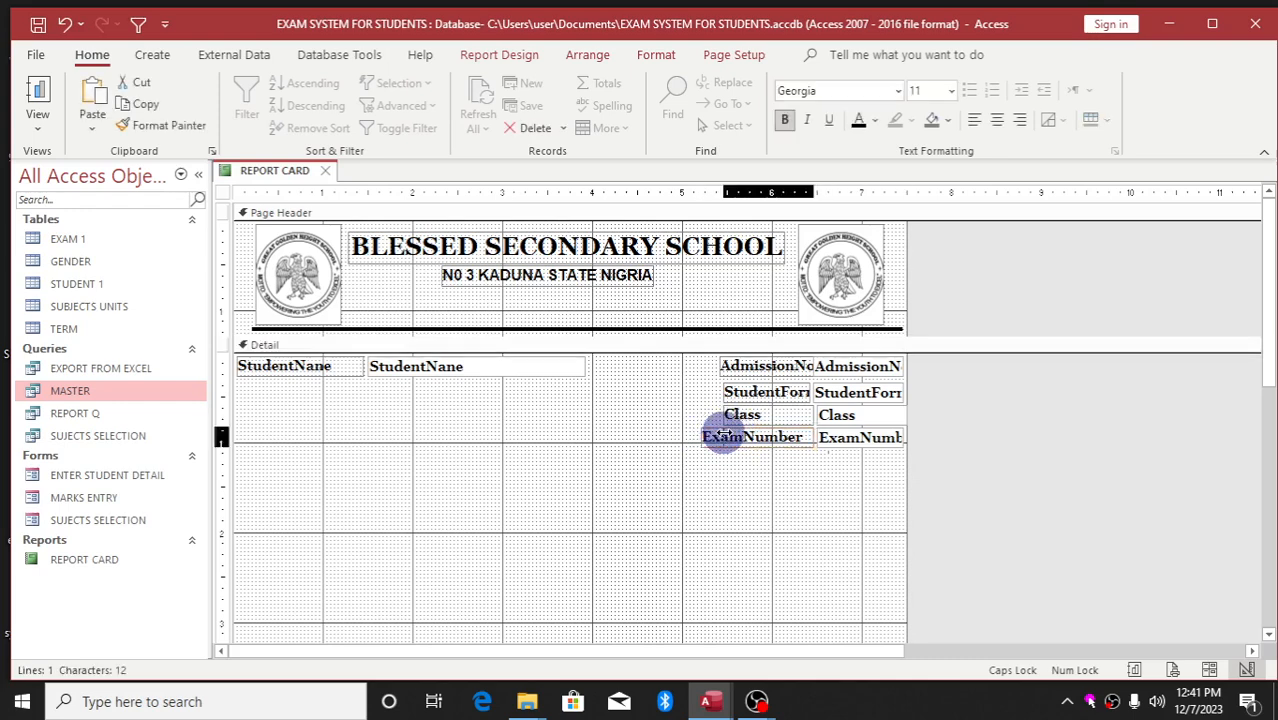
left_click(705, 474)
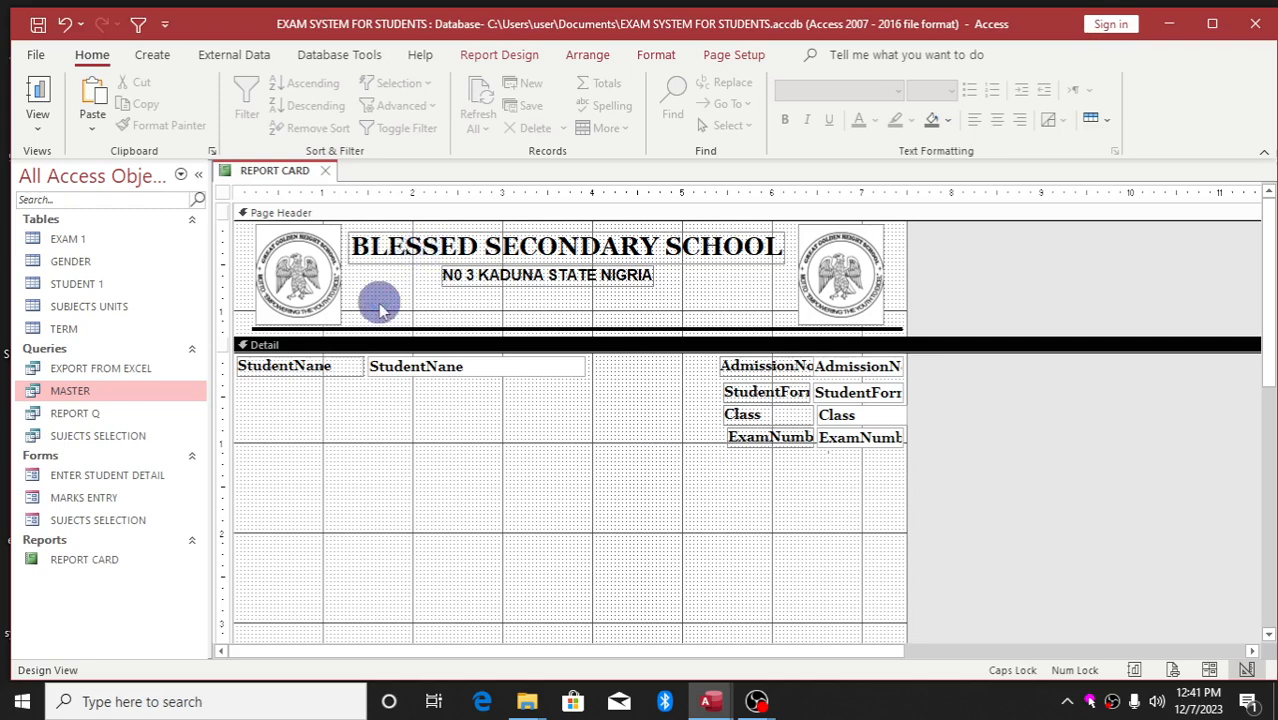
Step: Check the layout in Report View for student form 3, class SCIENCE and academic year 2023, and return to Design View
left_click(40, 100)
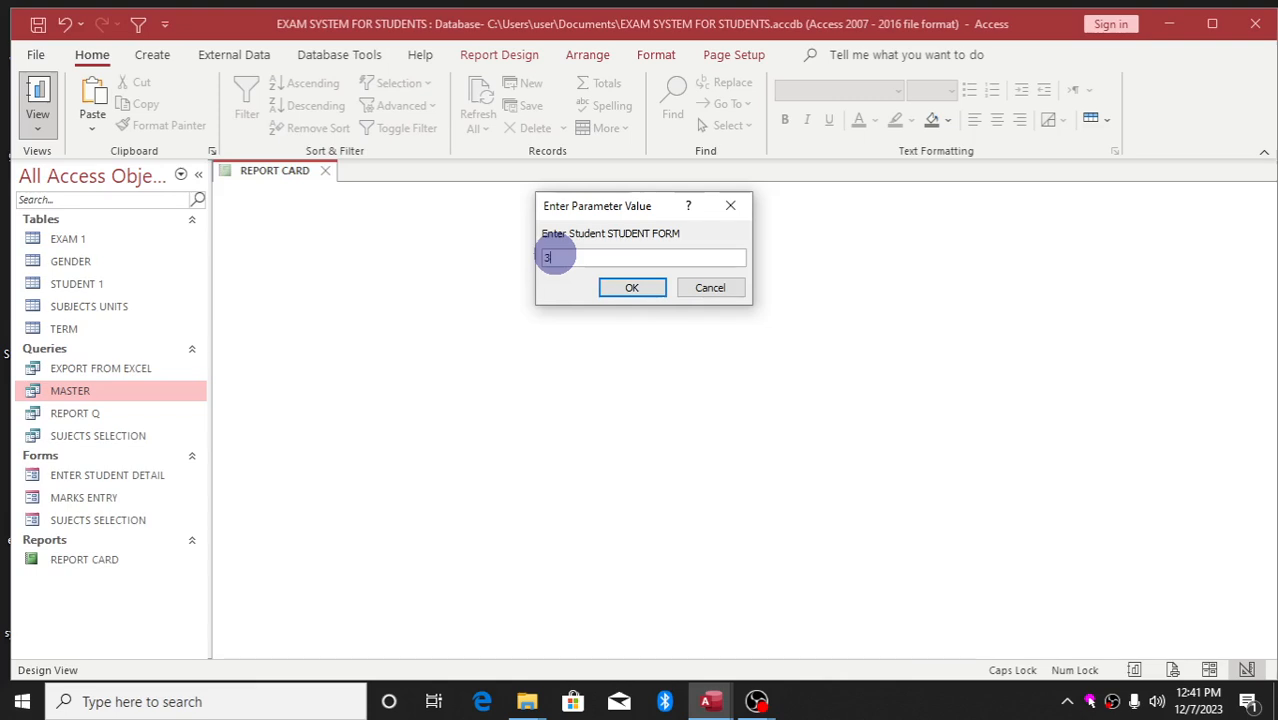
key("Return")
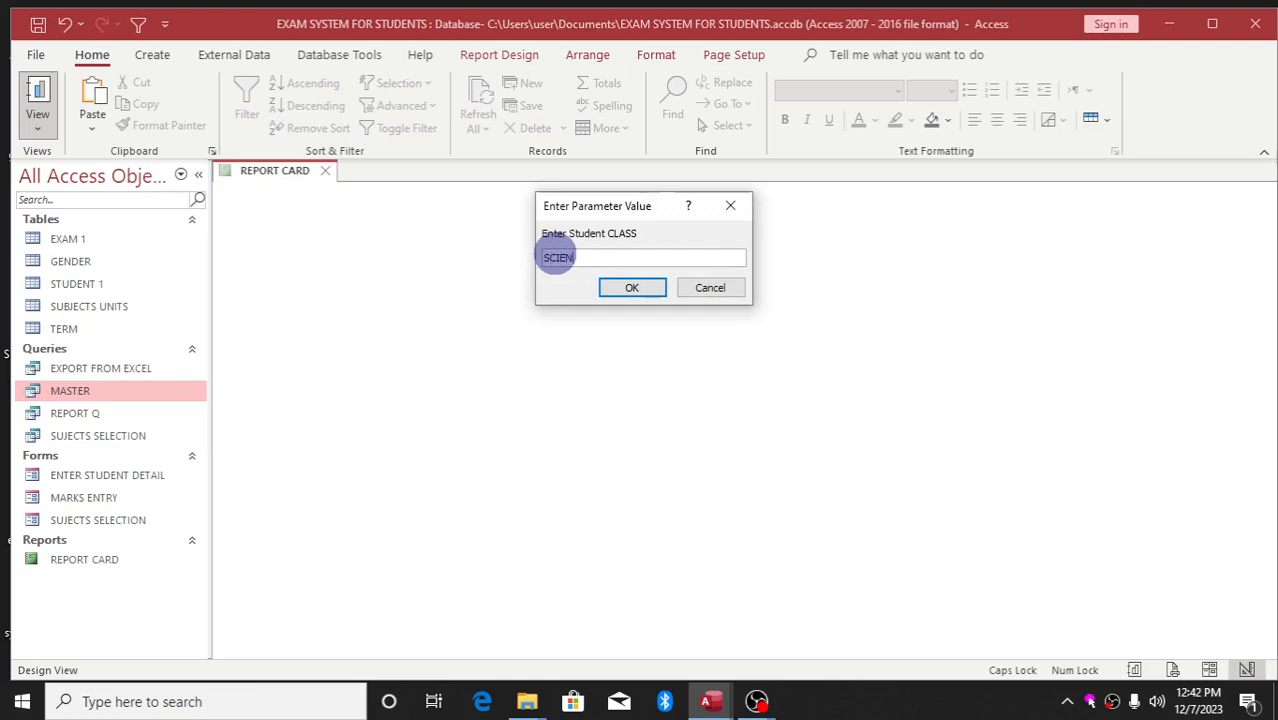
key("Return")
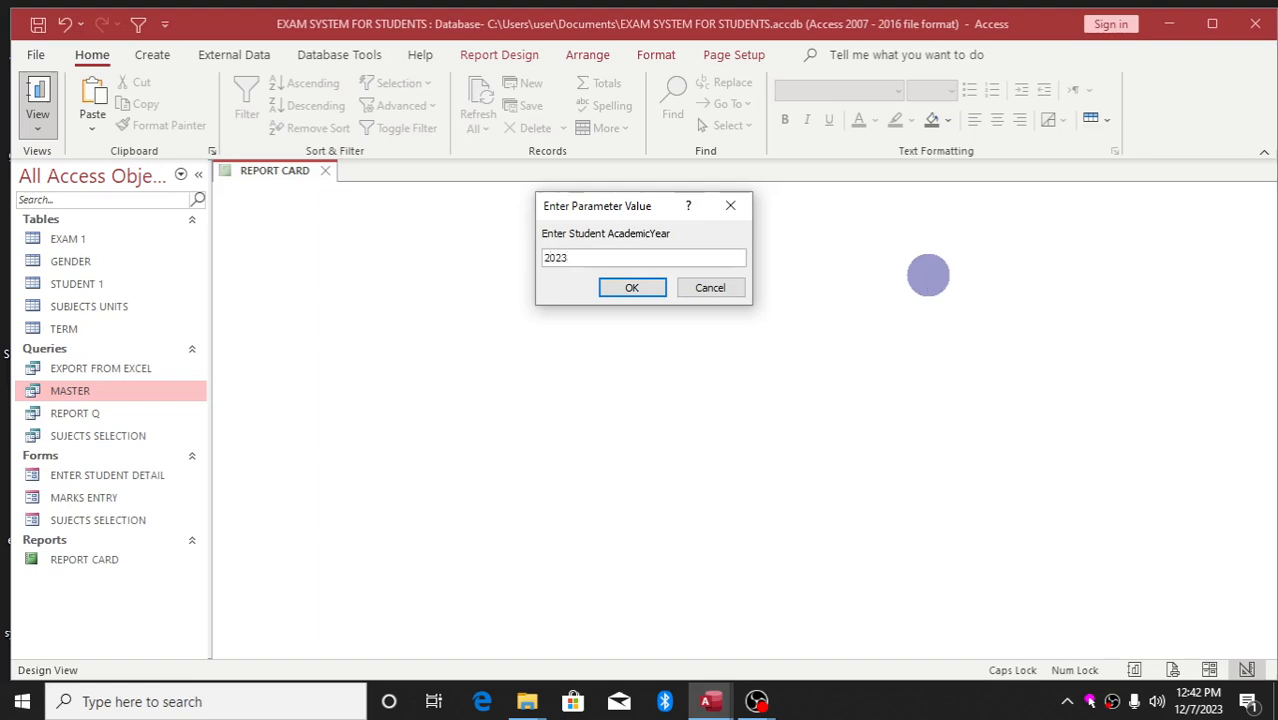
key("Return")
key("Return")
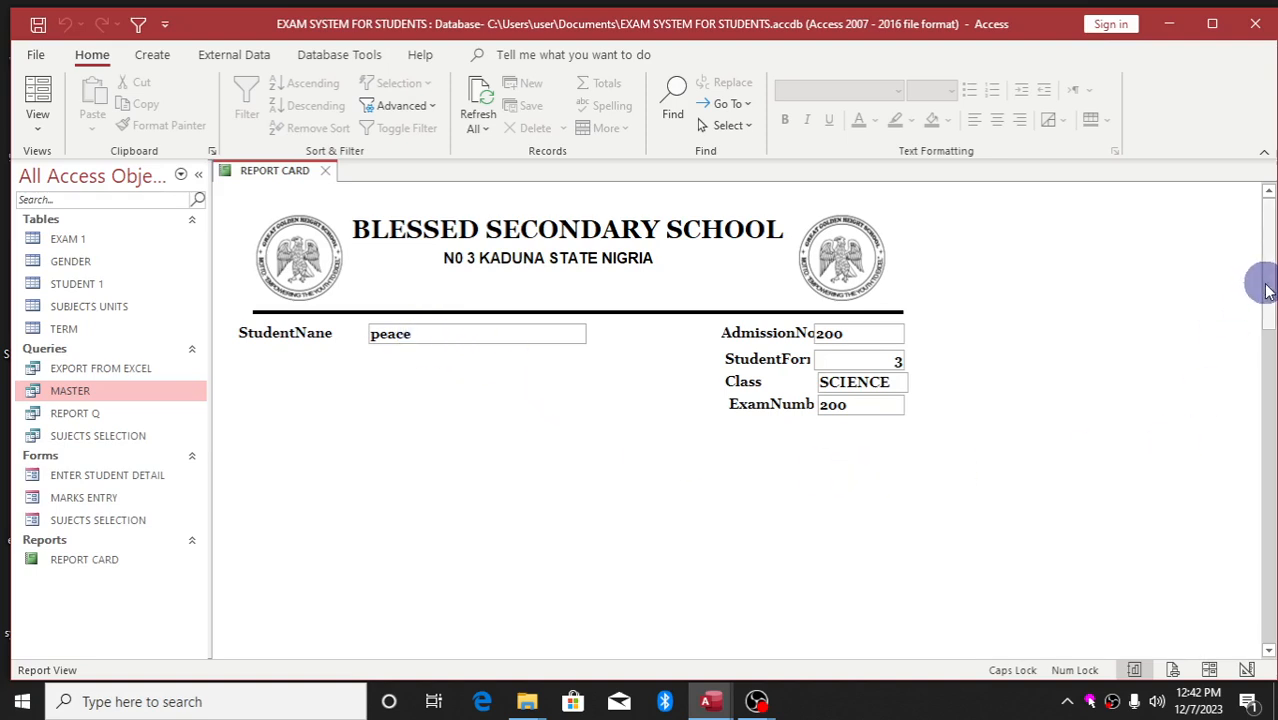
left_click_drag(1262, 280, 1247, 251)
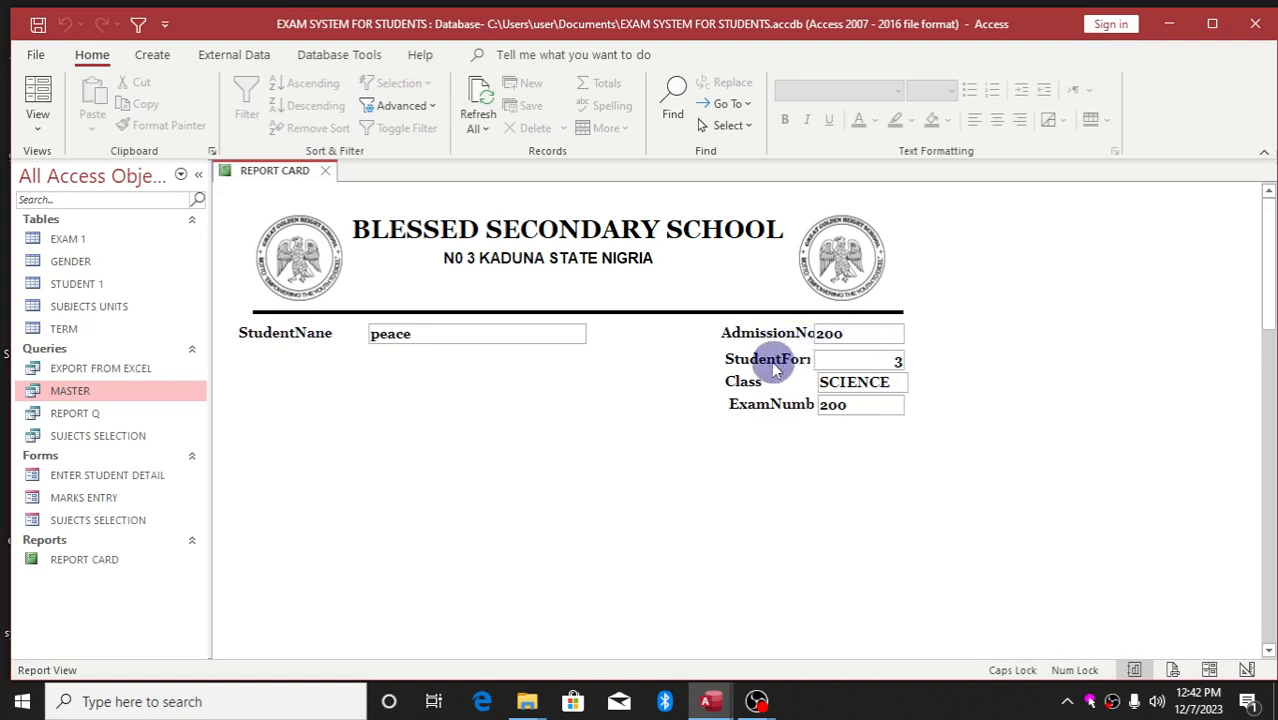
right_click(630, 373)
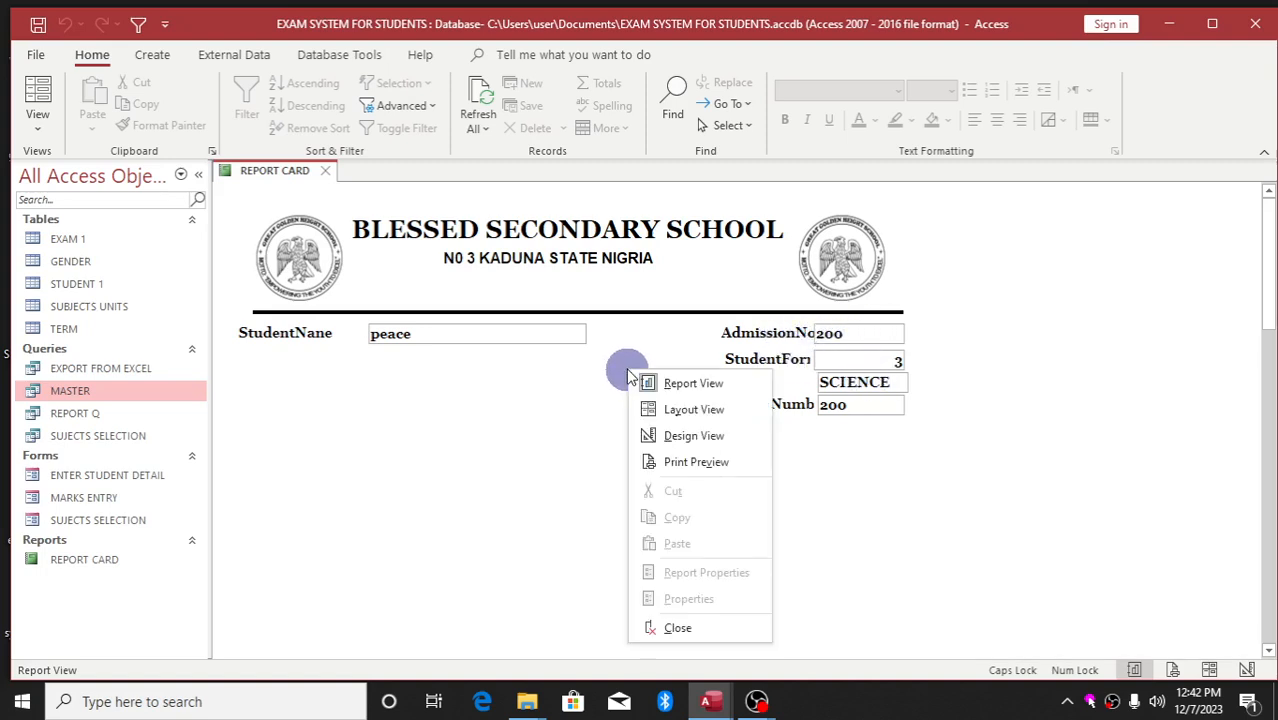
left_click(678, 441)
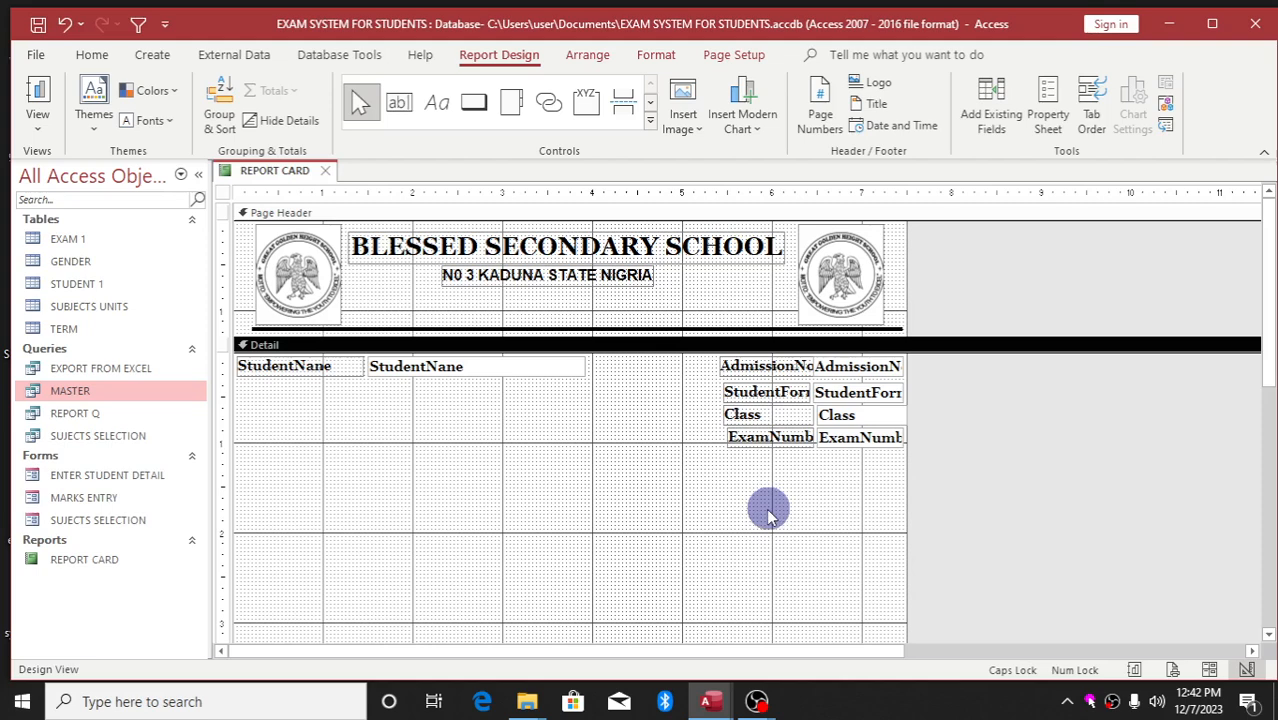
Step: Extend the left edges of the ExamNumber, Class, StudentForm and AdmissionNo labels outward to one common vertical line
left_click_drag(762, 505, 716, 437)
left_click(736, 417)
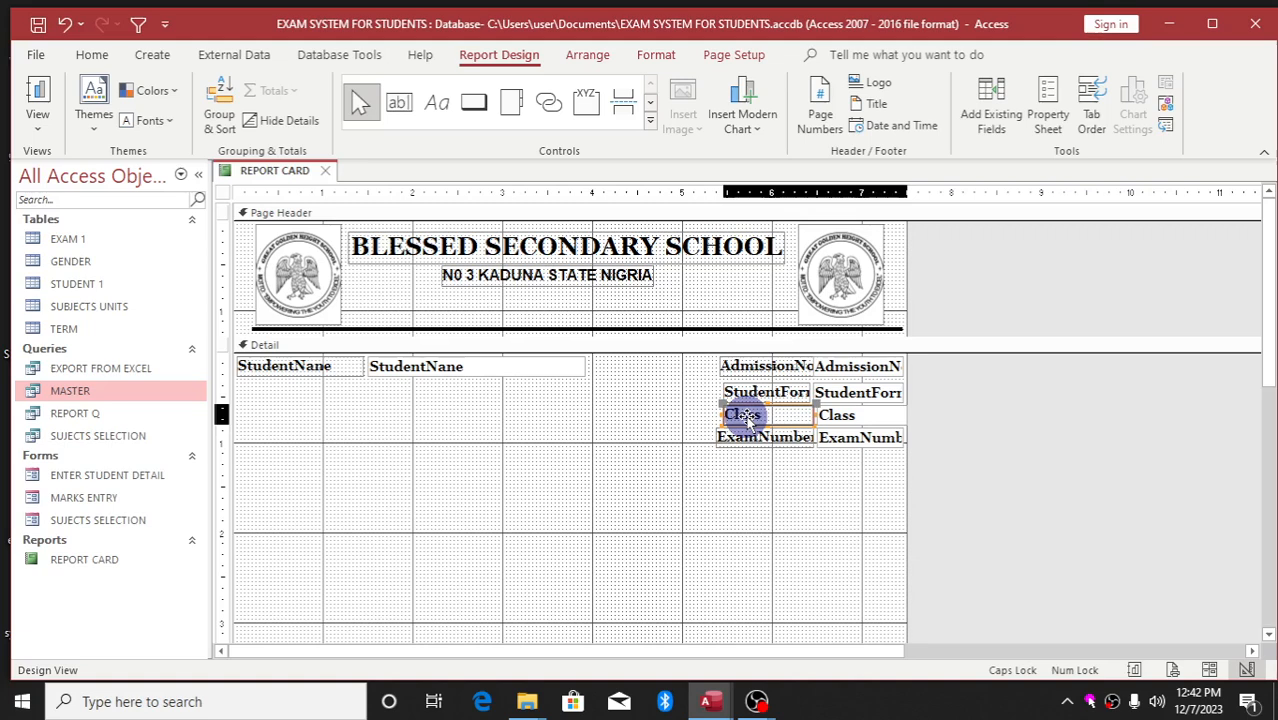
left_click_drag(719, 413, 712, 413)
left_click(757, 393)
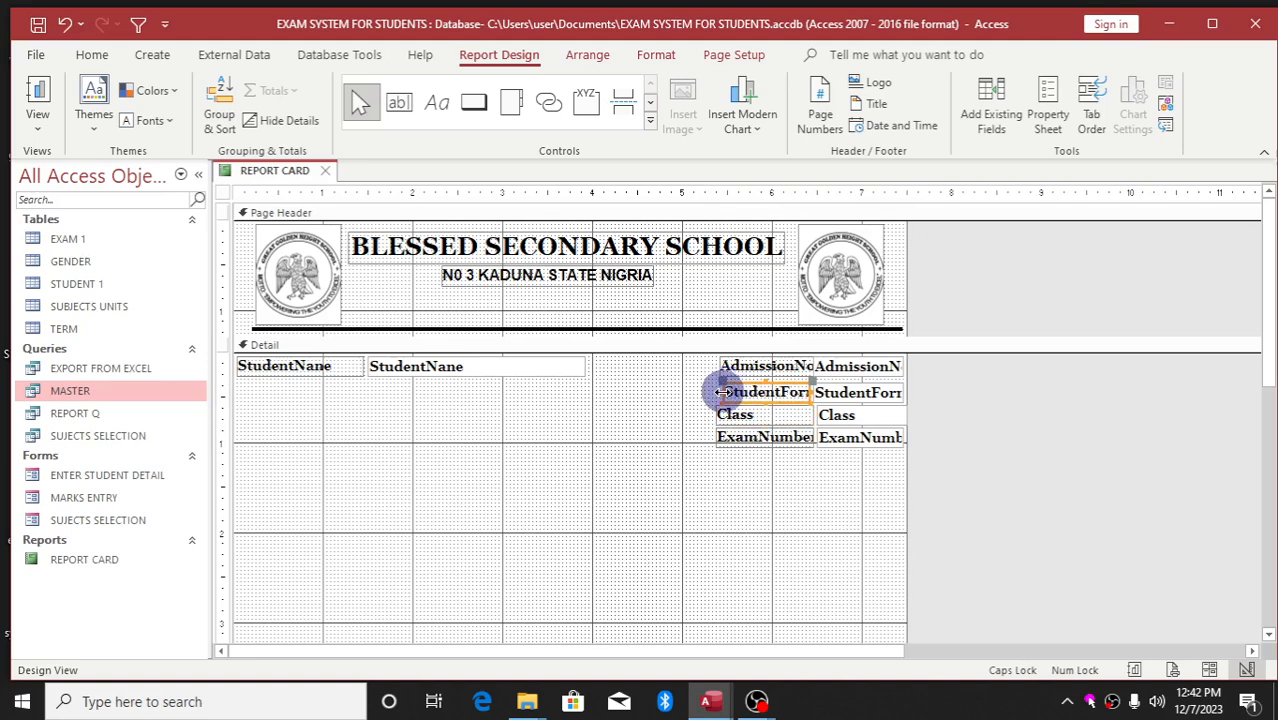
left_click_drag(724, 390, 716, 366)
left_click(739, 366)
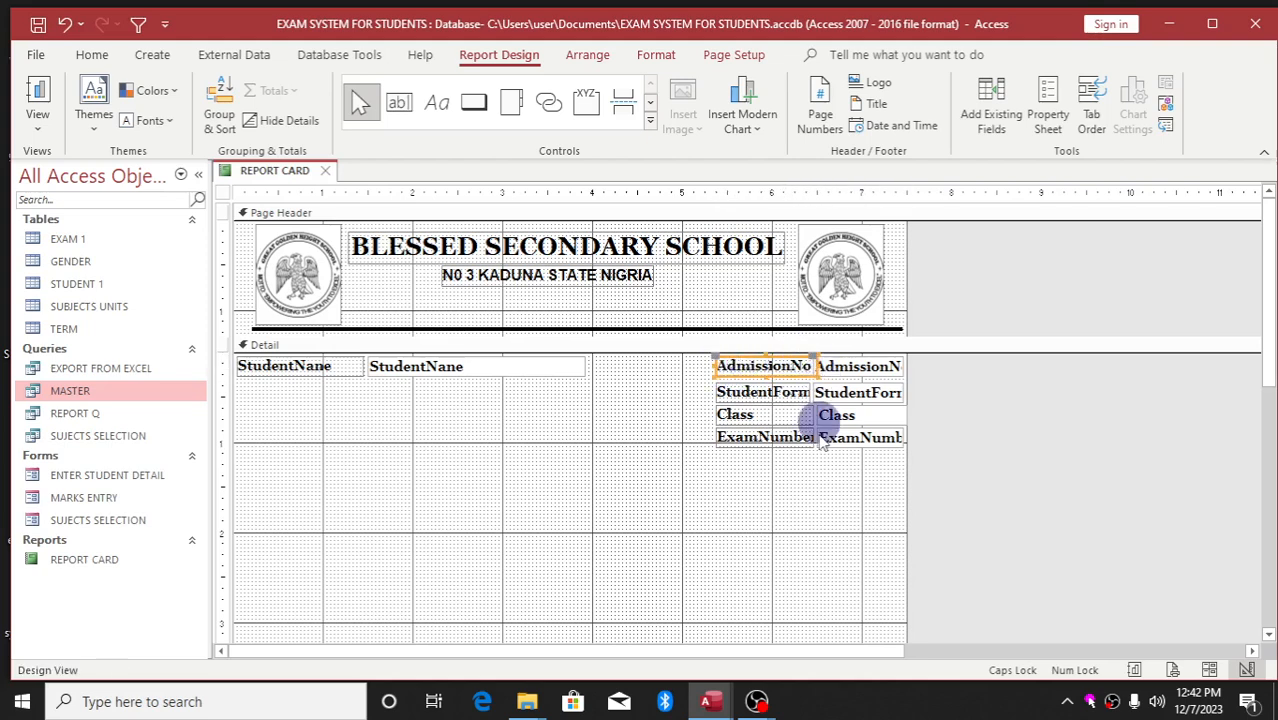
Step: Widen the AdmissionNo, StudentForm, Class and ExamNumber labels together to the left so each caption fits in full
left_click_drag(795, 540, 771, 372)
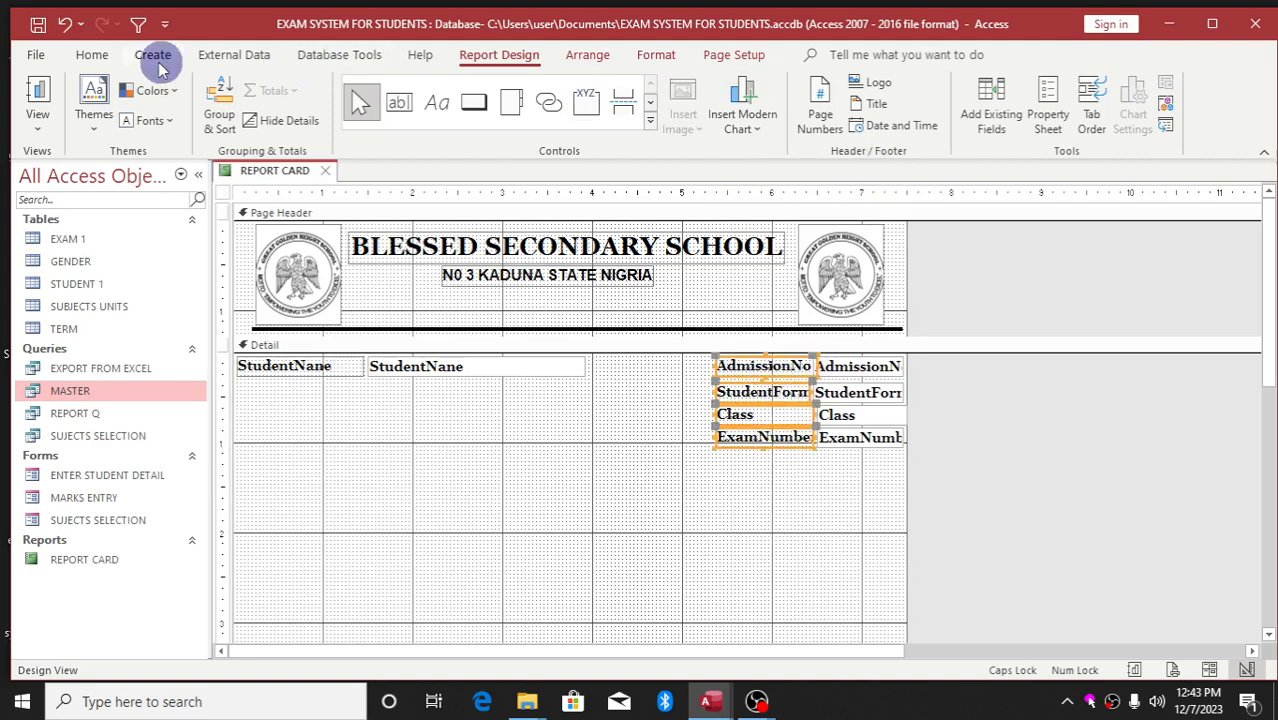
left_click(92, 55)
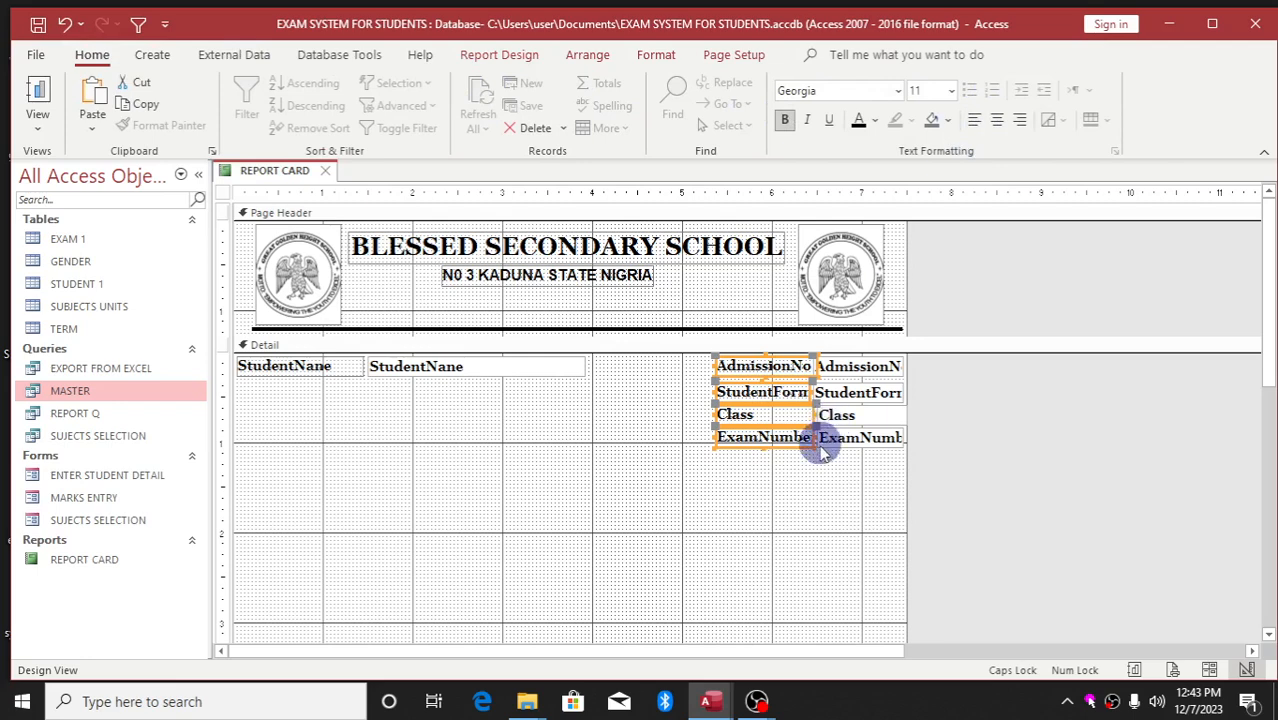
left_click(805, 509)
left_click(806, 366)
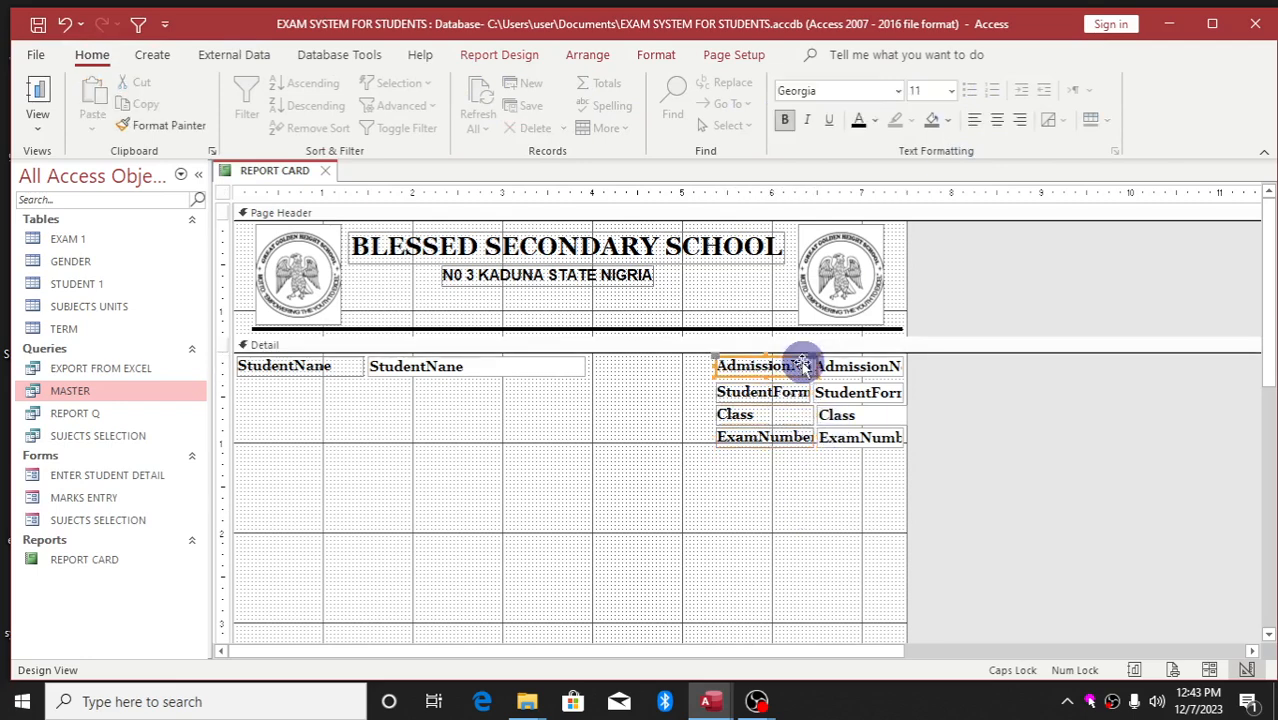
left_click_drag(806, 366, 808, 366)
left_click(750, 586)
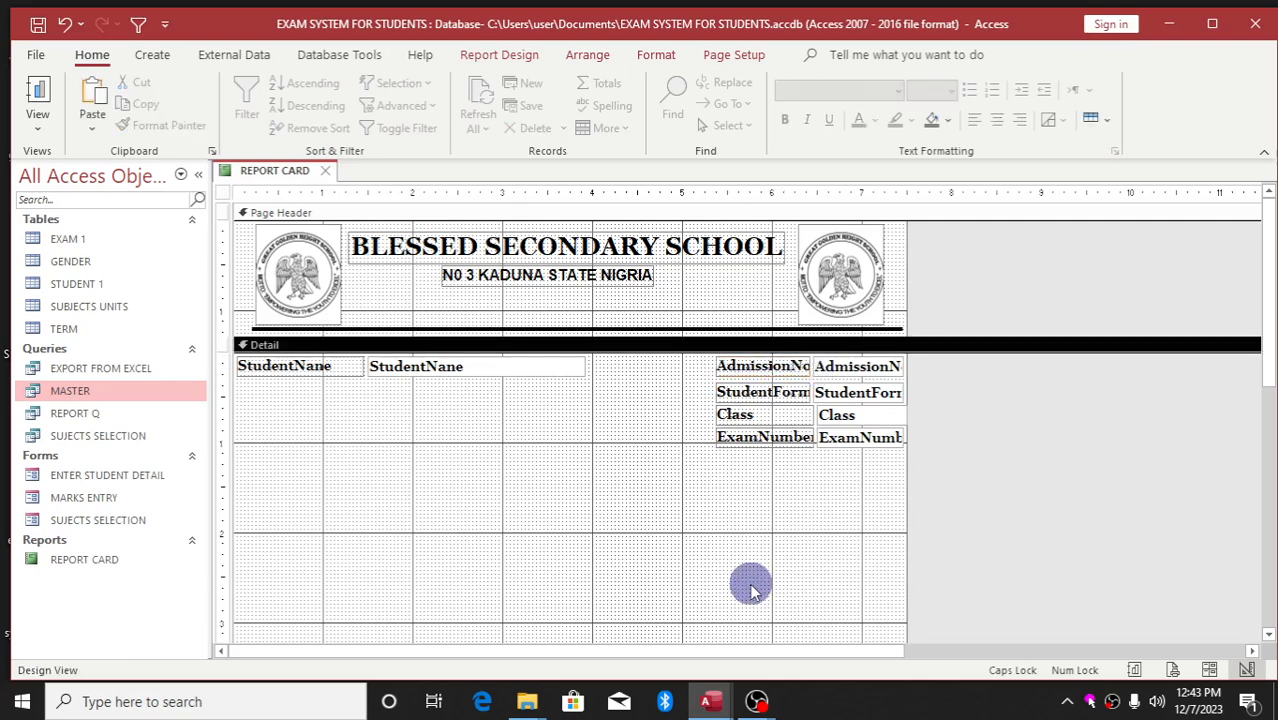
left_click_drag(747, 556, 703, 391)
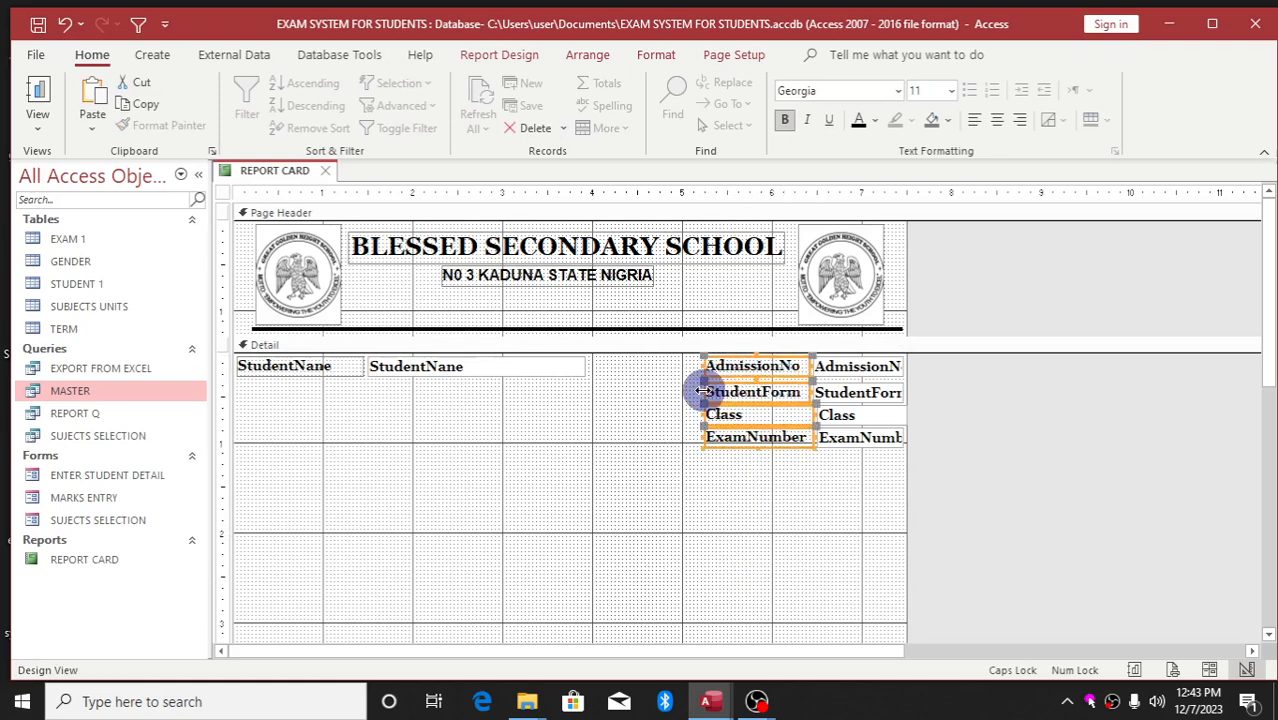
Step: Right-align the text in the AdmissionNo, StudentForm, Class and ExamNumber text boxes
left_click(849, 489)
left_click_drag(849, 489, 850, 365)
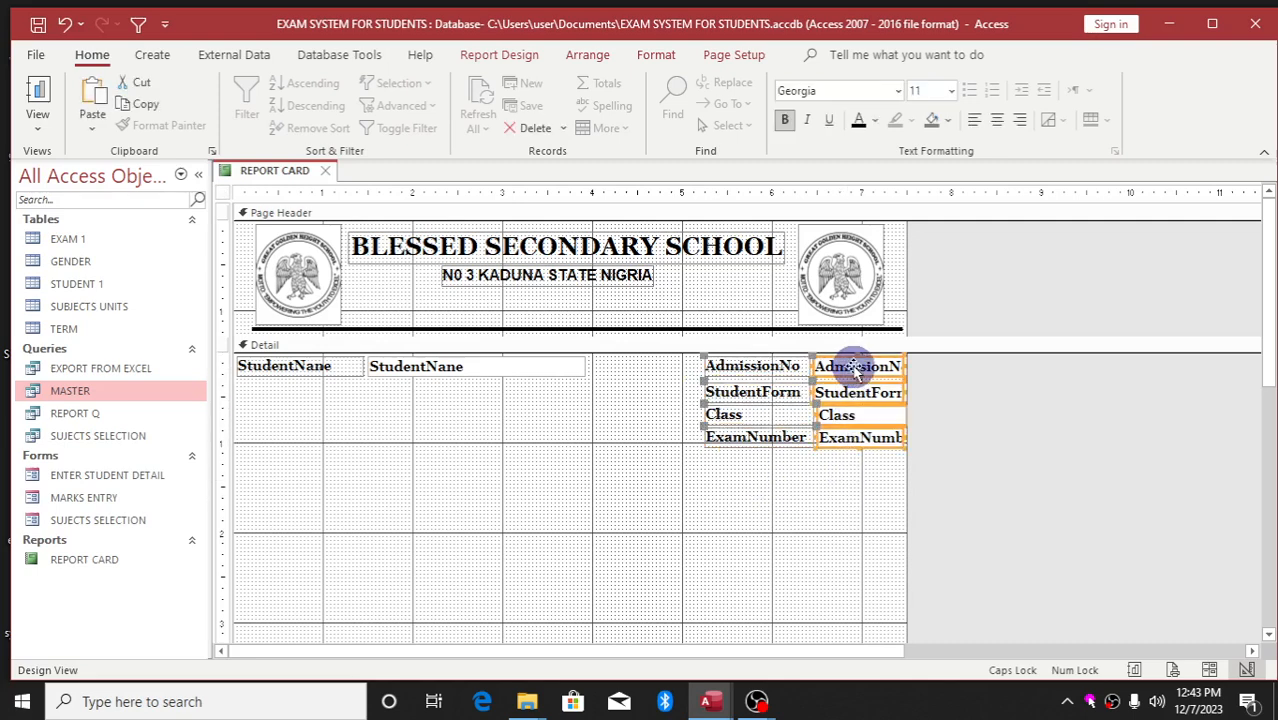
left_click(1022, 119)
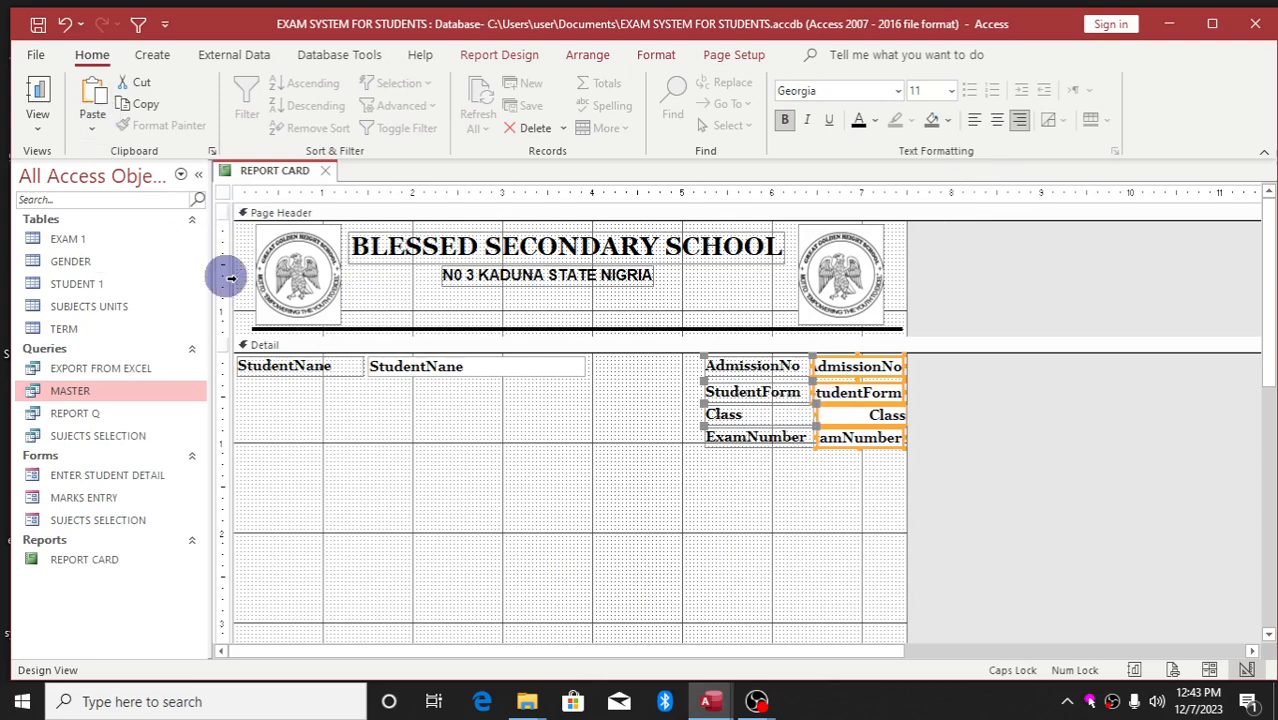
Step: Change the caption of the StudentNane label in the Detail section to Name
double_click(336, 420)
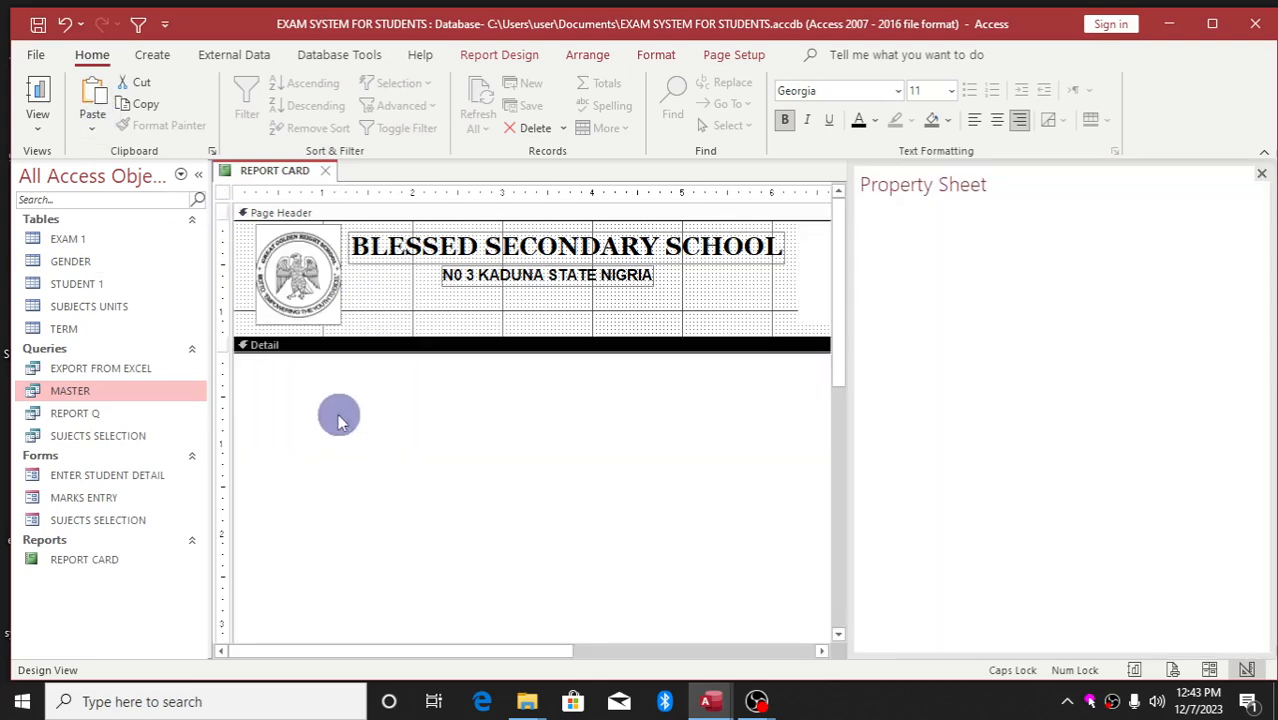
left_click_drag(322, 441, 311, 398)
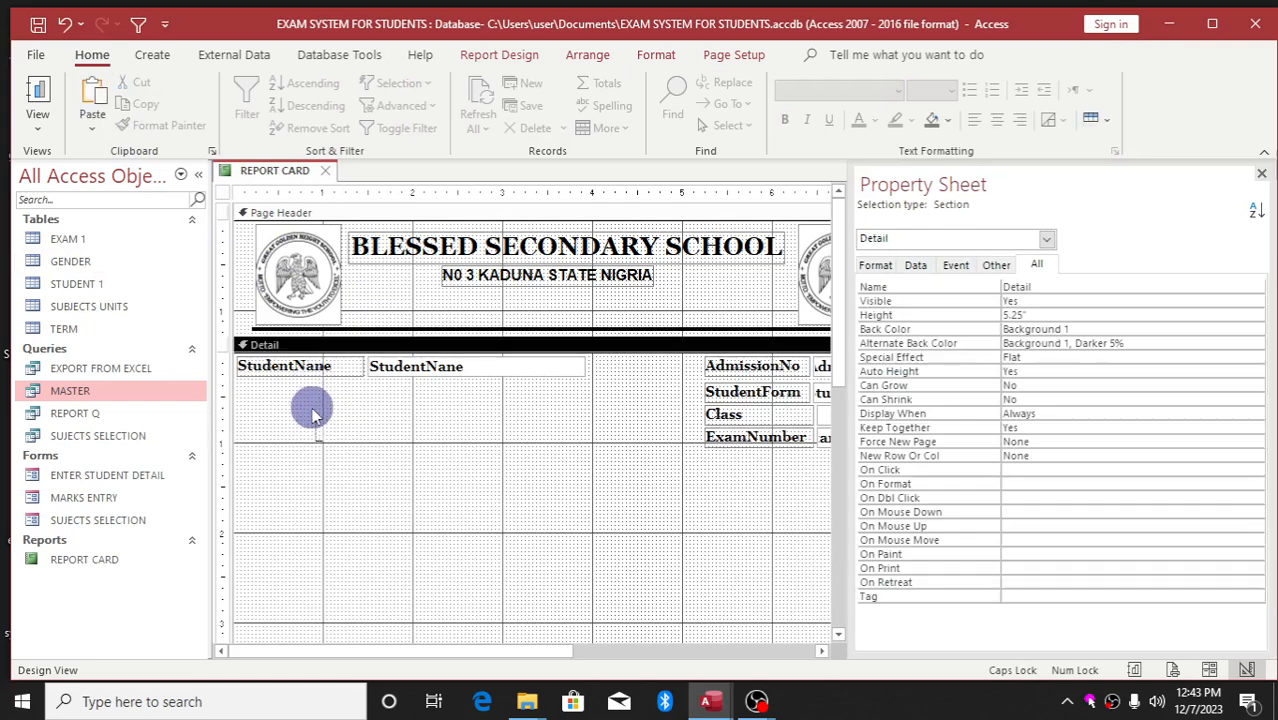
left_click(315, 370)
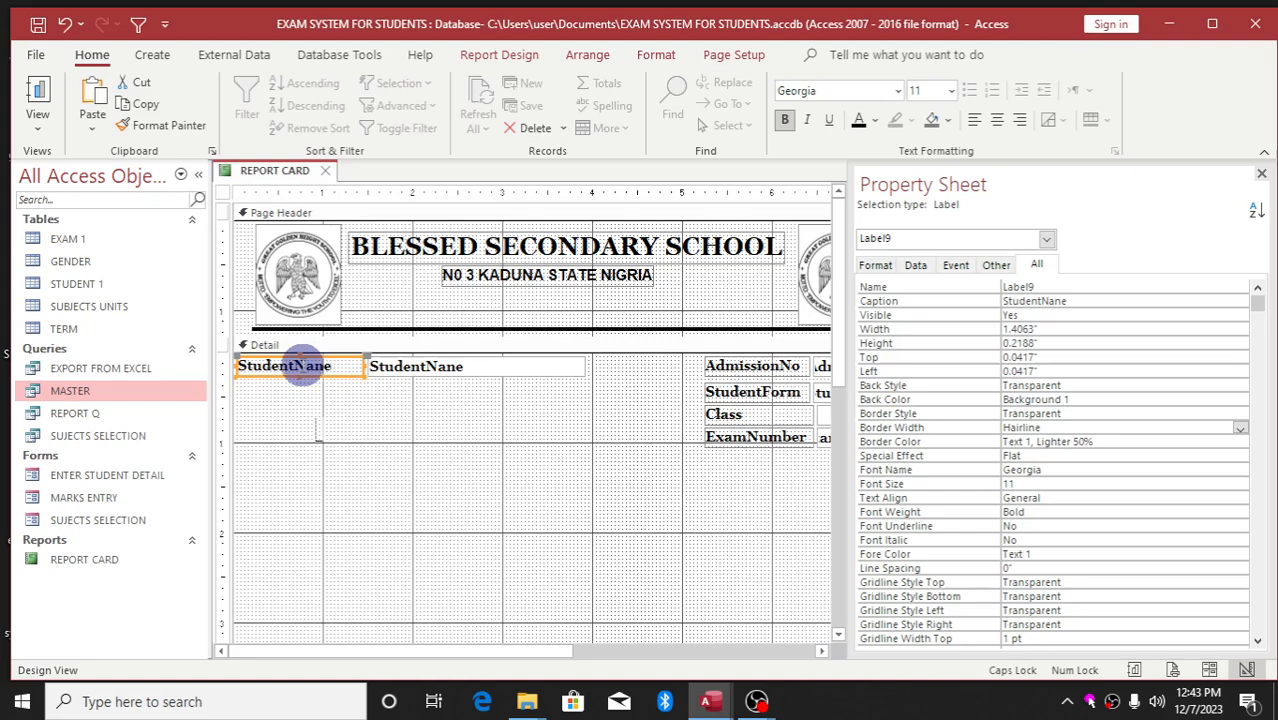
left_click(316, 364)
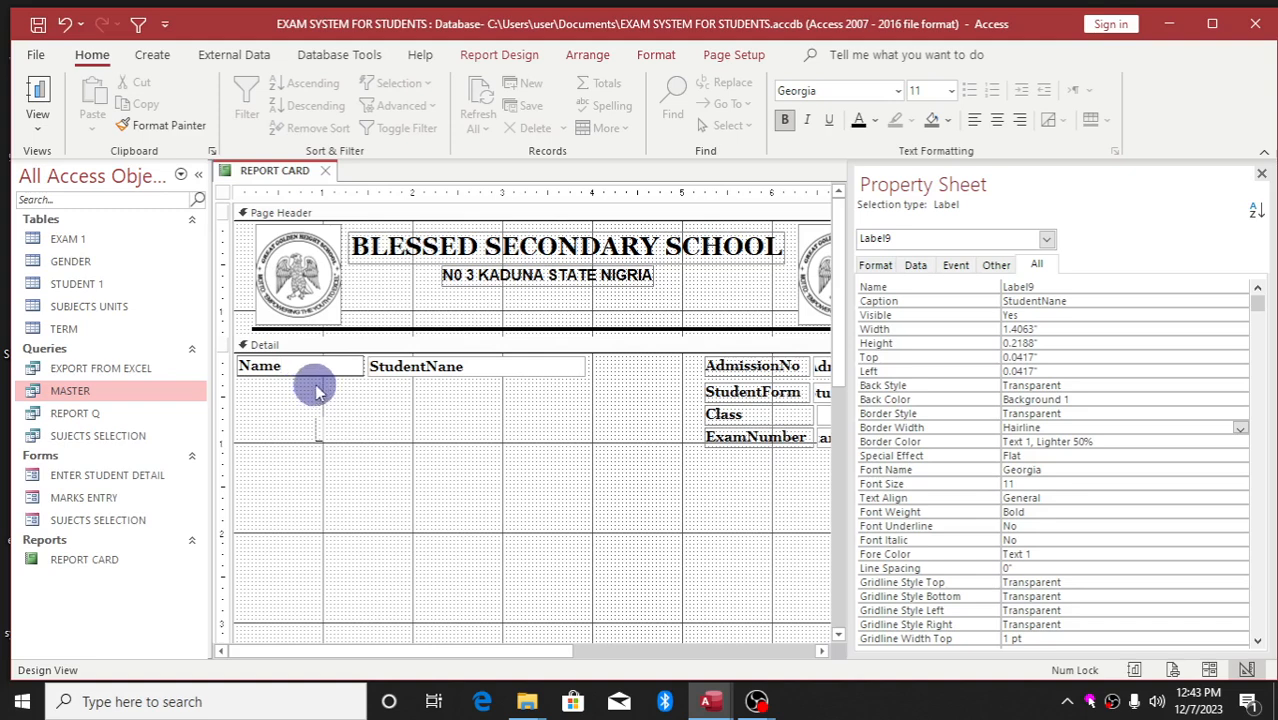
left_click(338, 372)
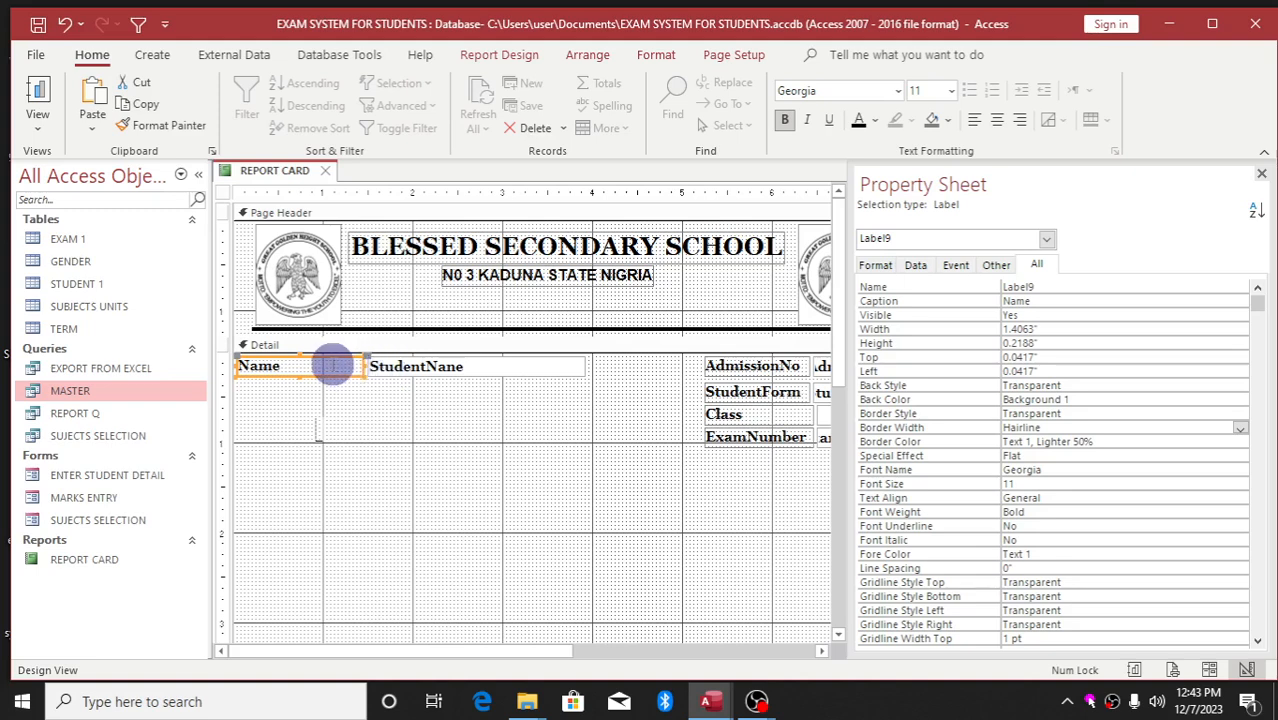
Step: Look at the properties of the StudentNane text box and close the property sheet
left_click(452, 369)
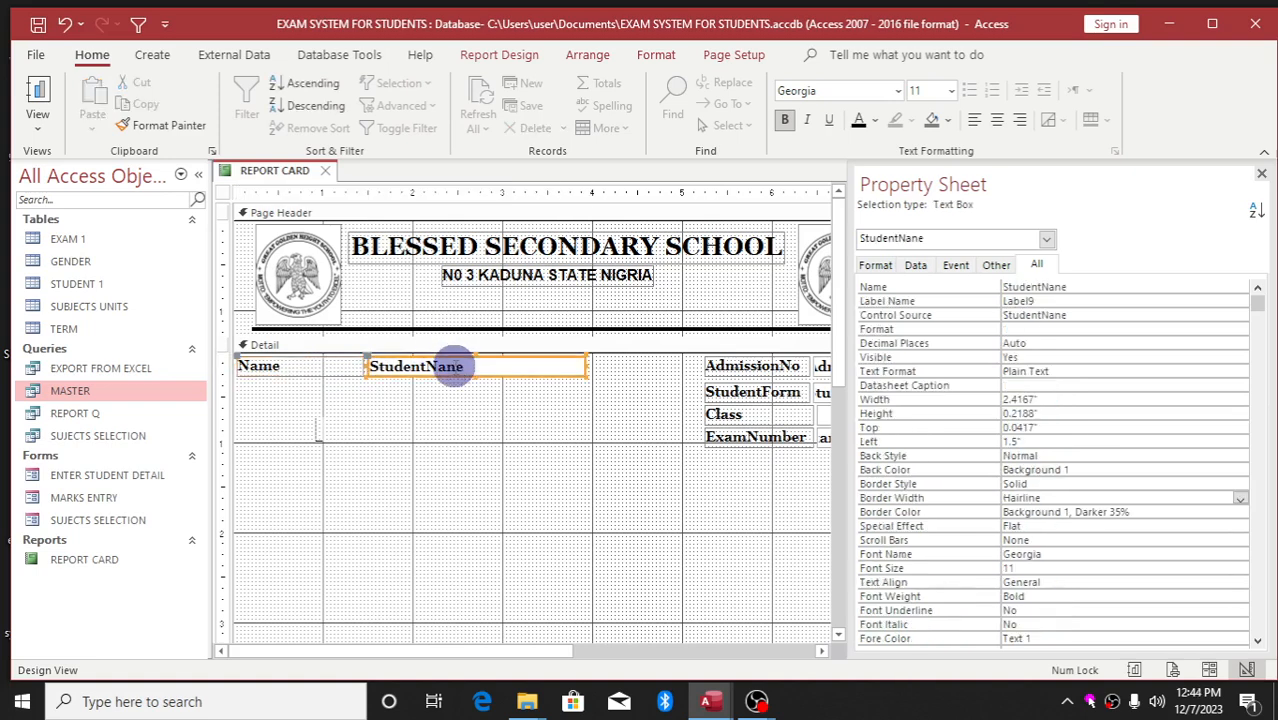
left_click(310, 385)
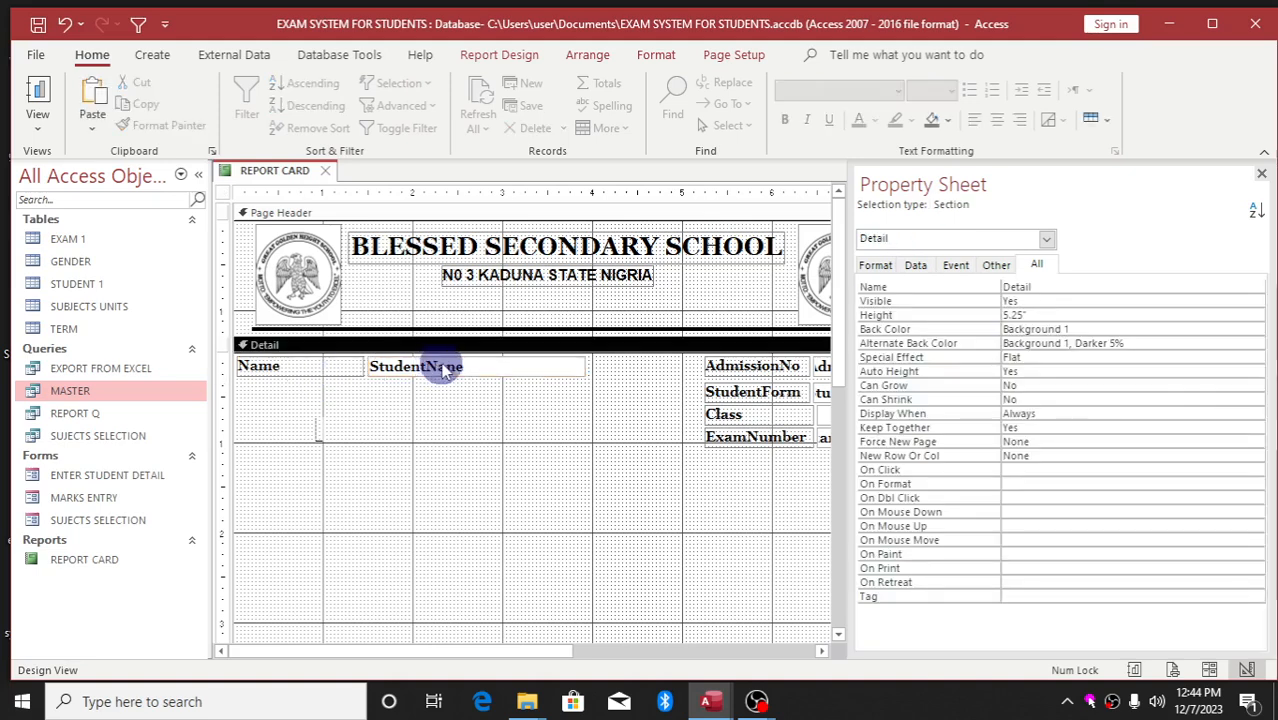
left_click(442, 366)
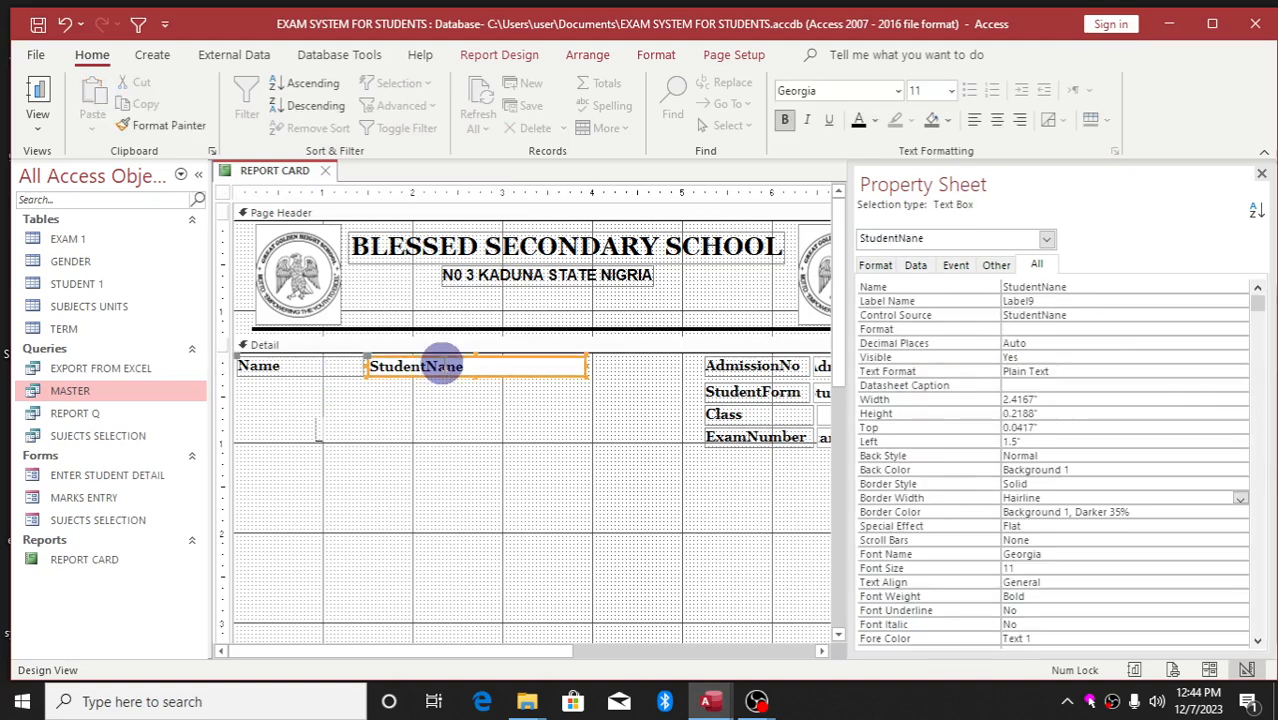
left_click(279, 378)
left_click(463, 383)
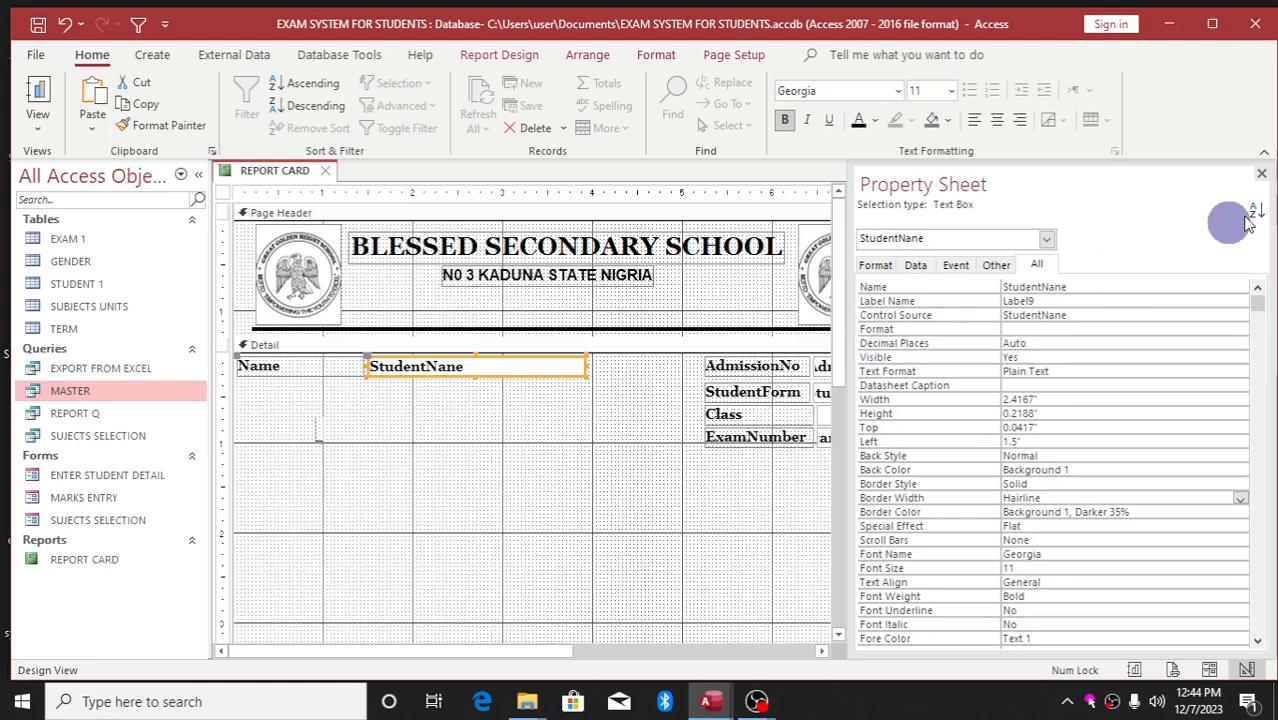
left_click(1259, 175)
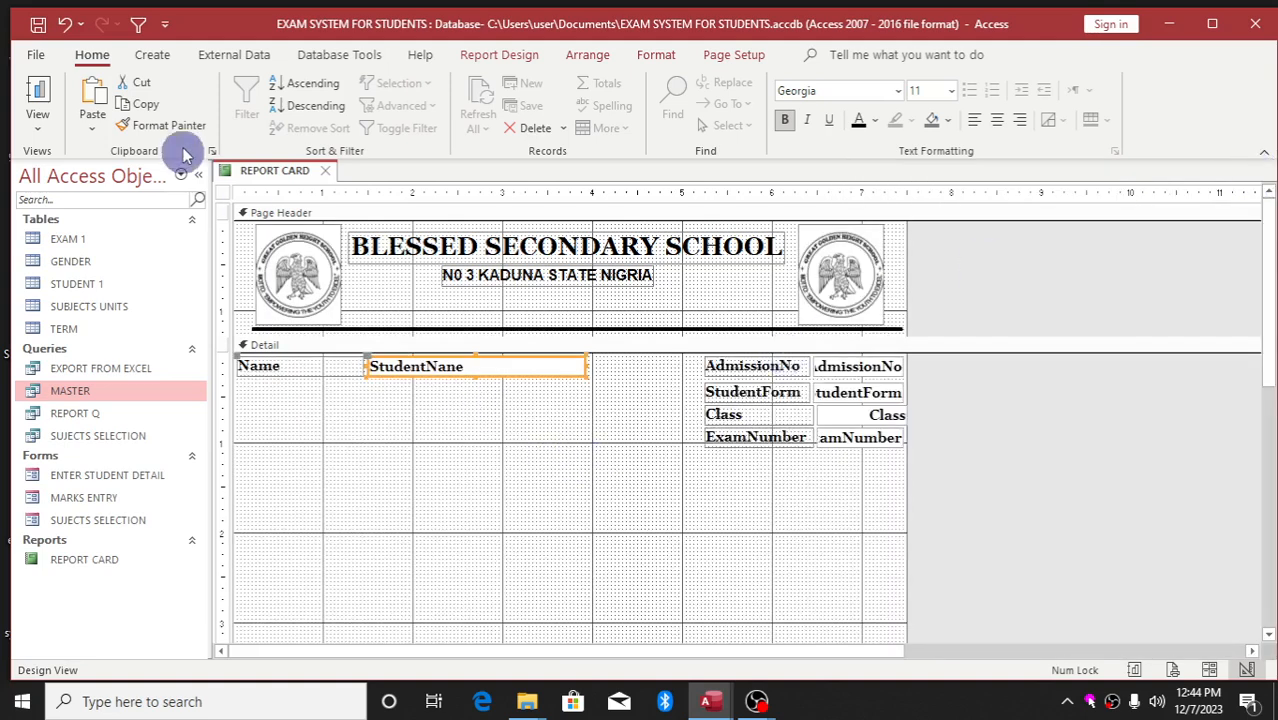
left_click(36, 98)
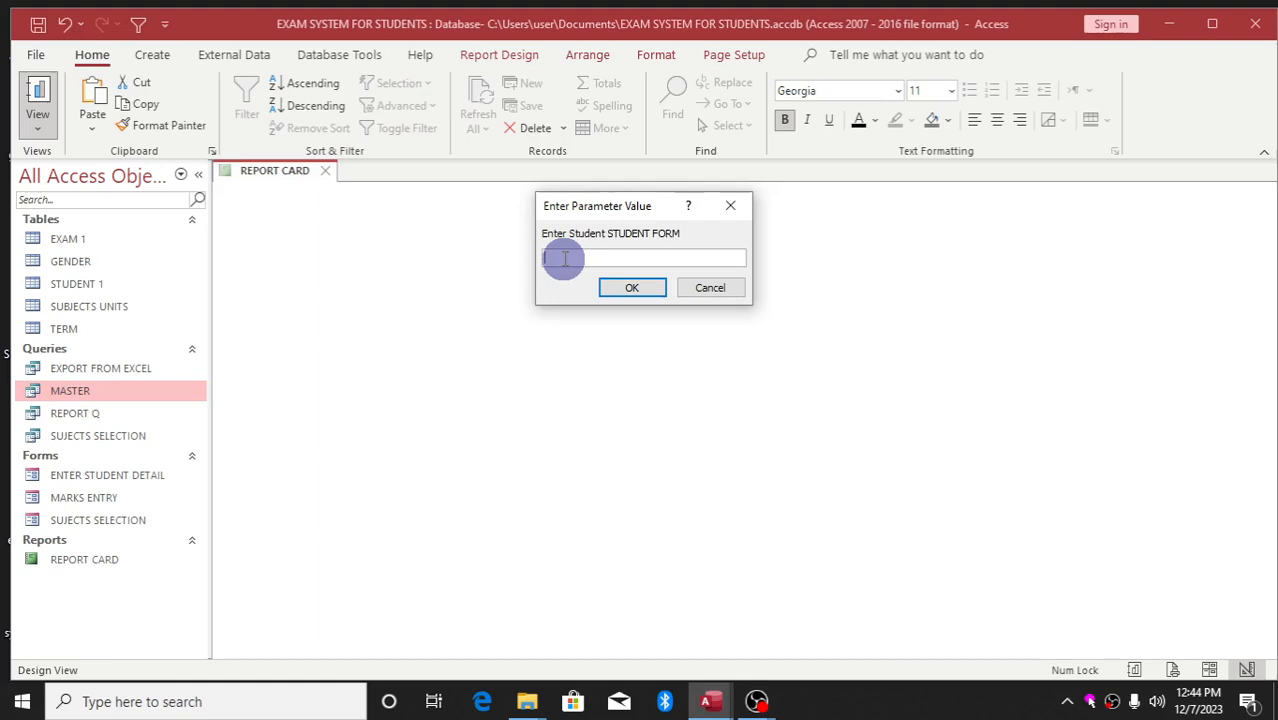
key("Return")
key("Return")
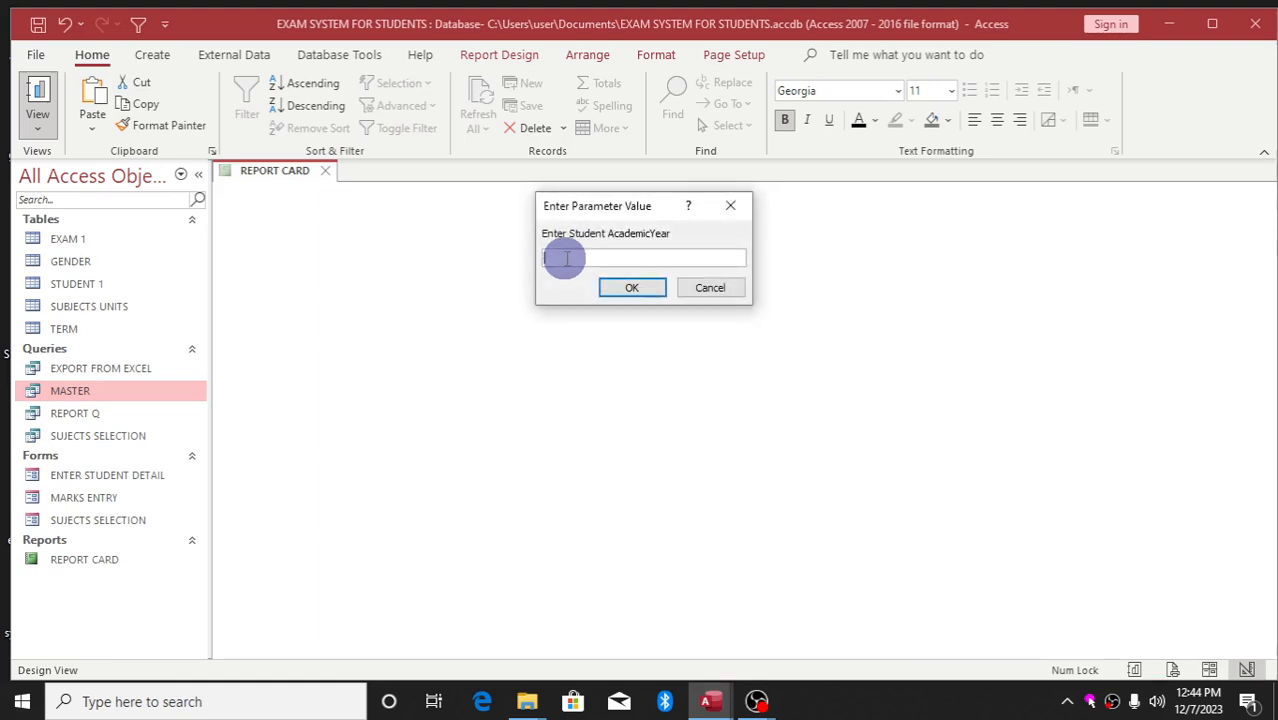
left_click(729, 207)
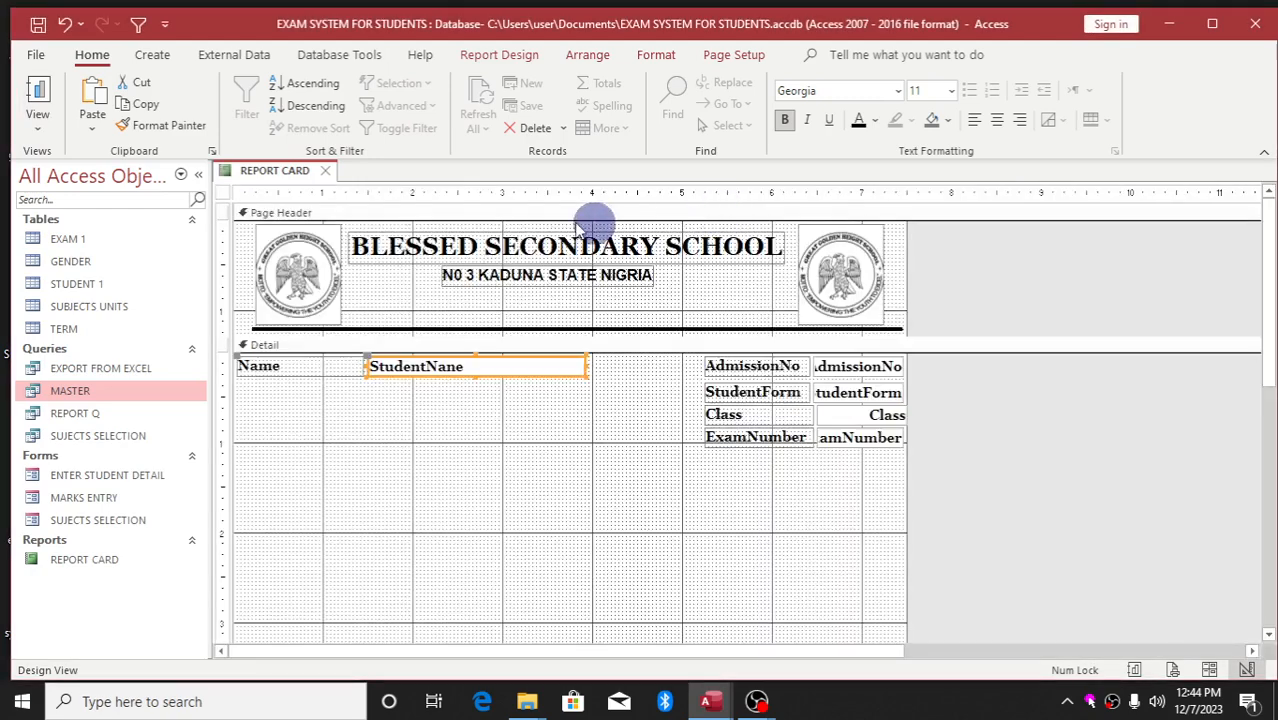
Step: Check the report in Report View for student form 3, class SCIENCE and term 1, and return to Design View
left_click(37, 90)
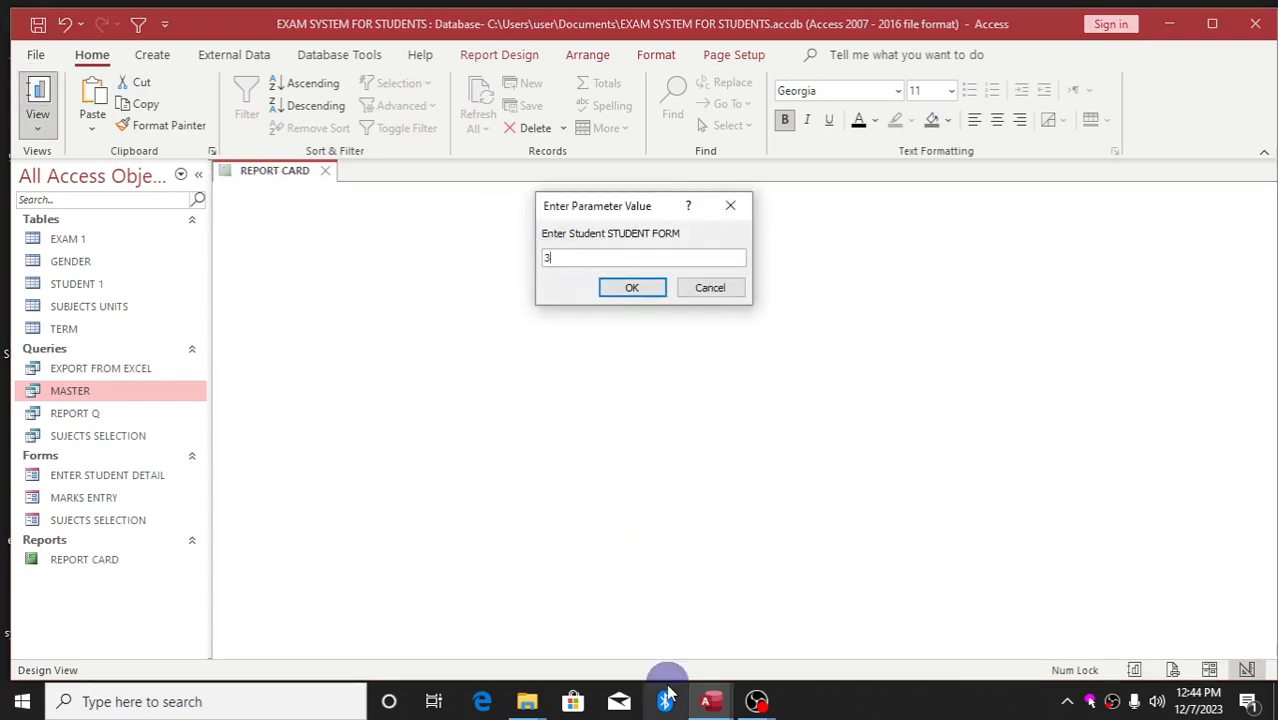
key("Return")
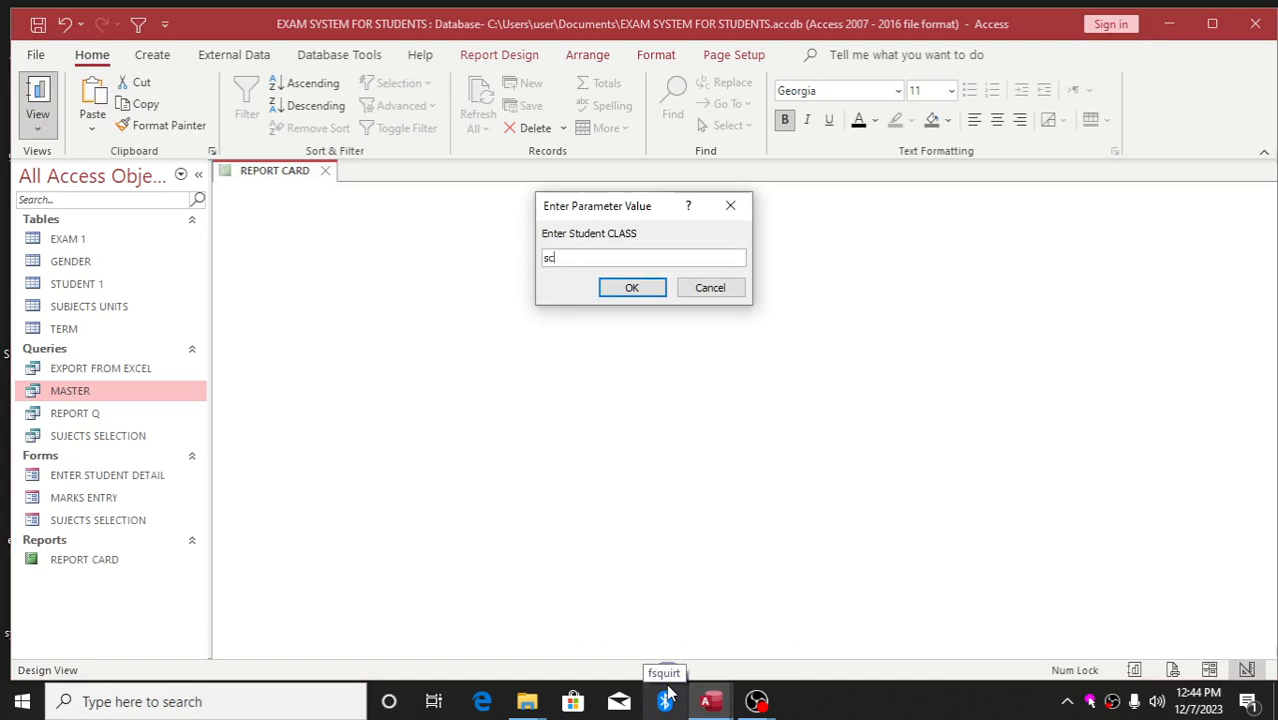
key("Return")
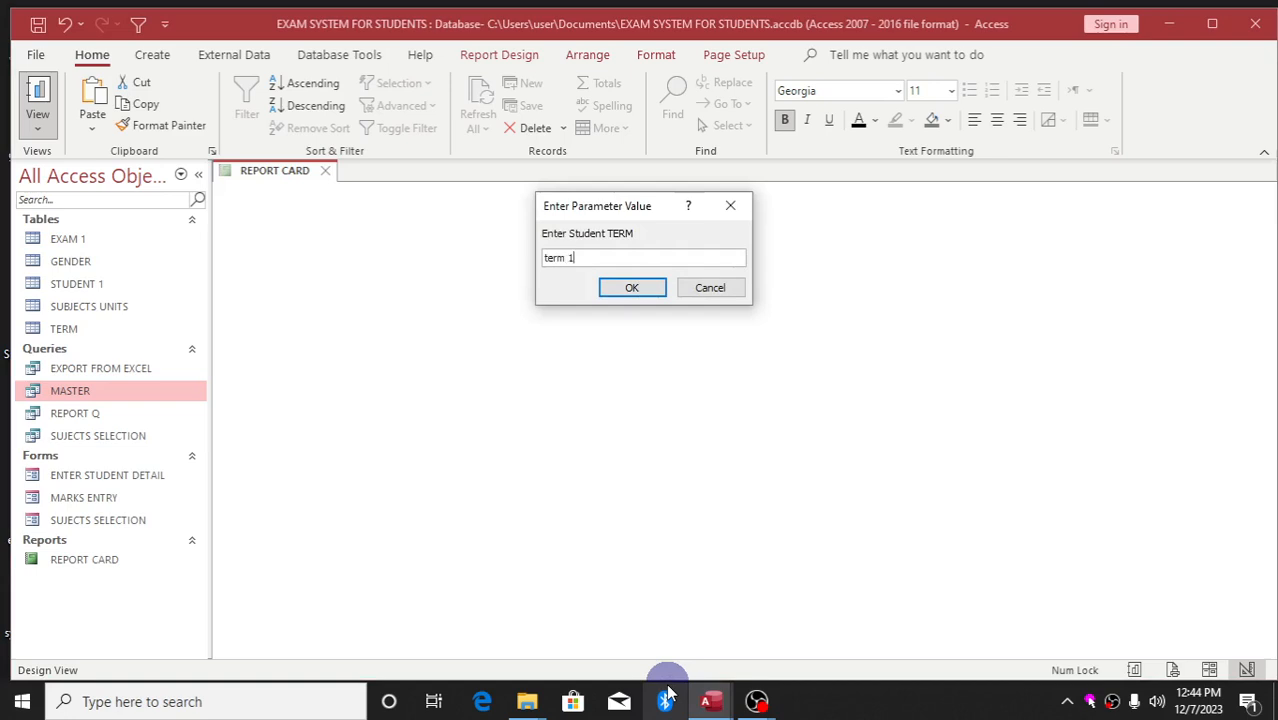
key("Return")
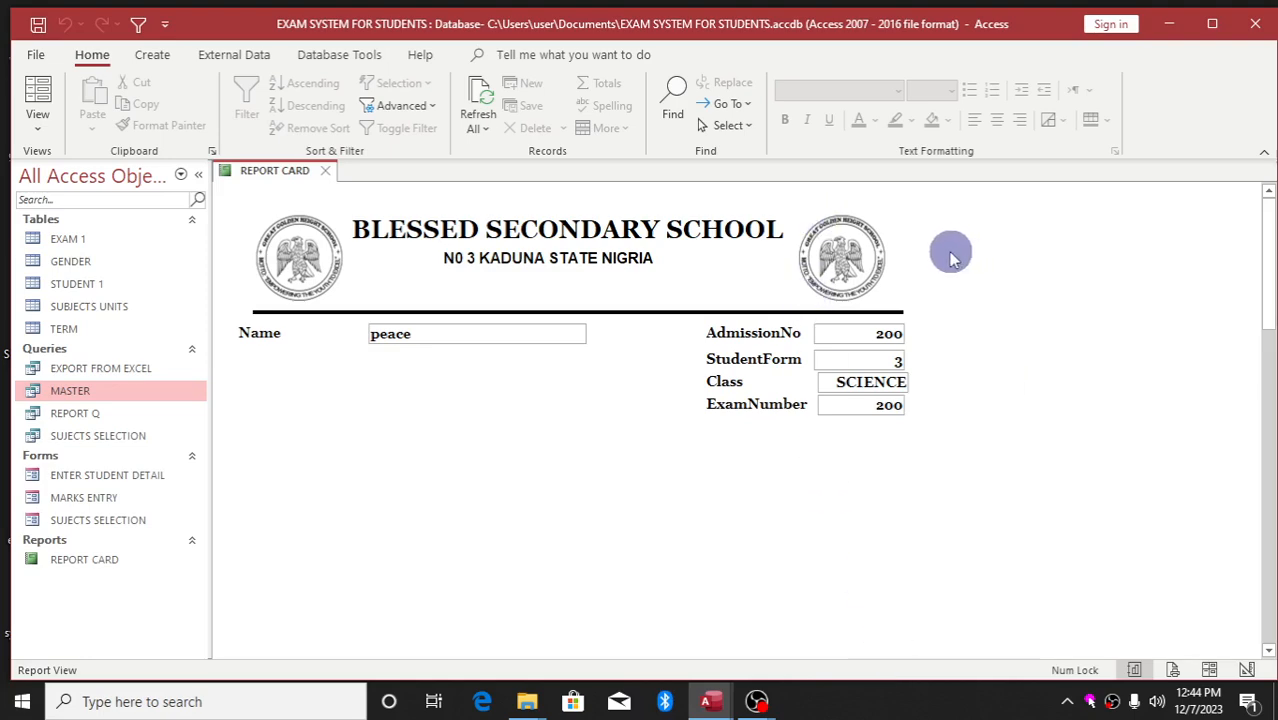
right_click(762, 206)
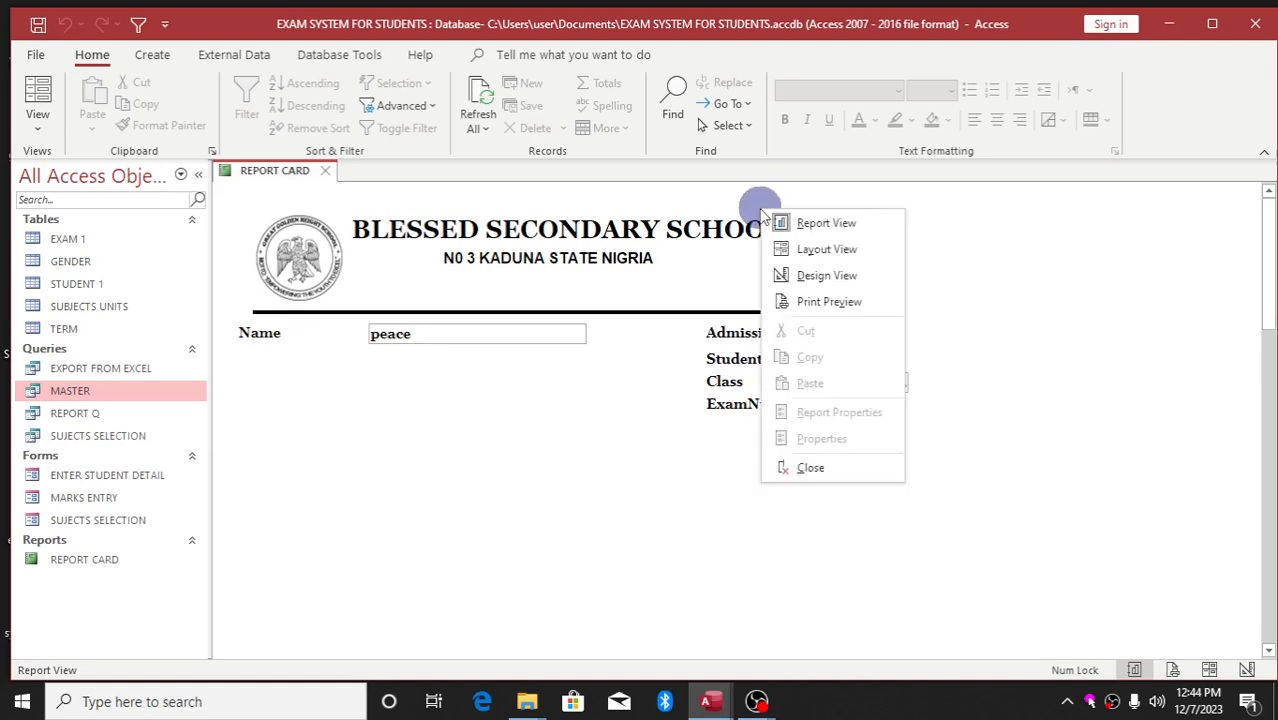
left_click(810, 277)
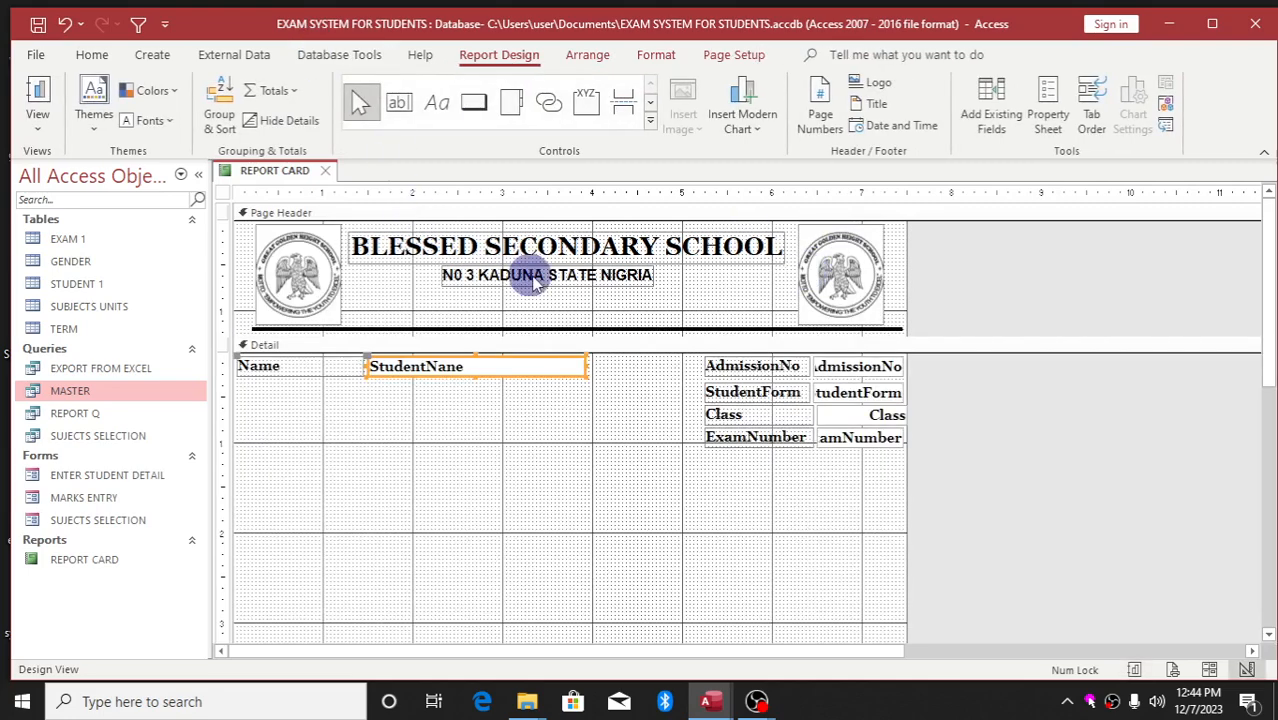
Step: Run the report in Report View for student form 3, class SCIENCE, academic year 2023 and term 2
scroll(653, 334, "right", 10)
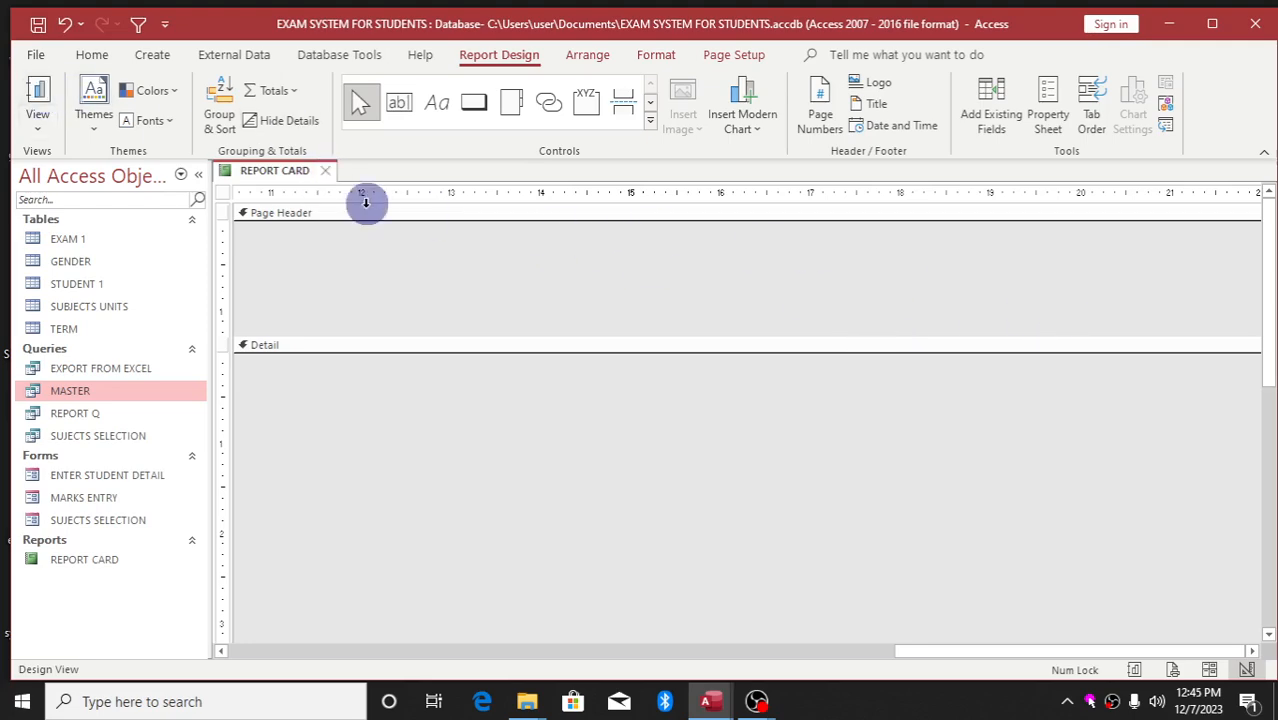
left_click(258, 651)
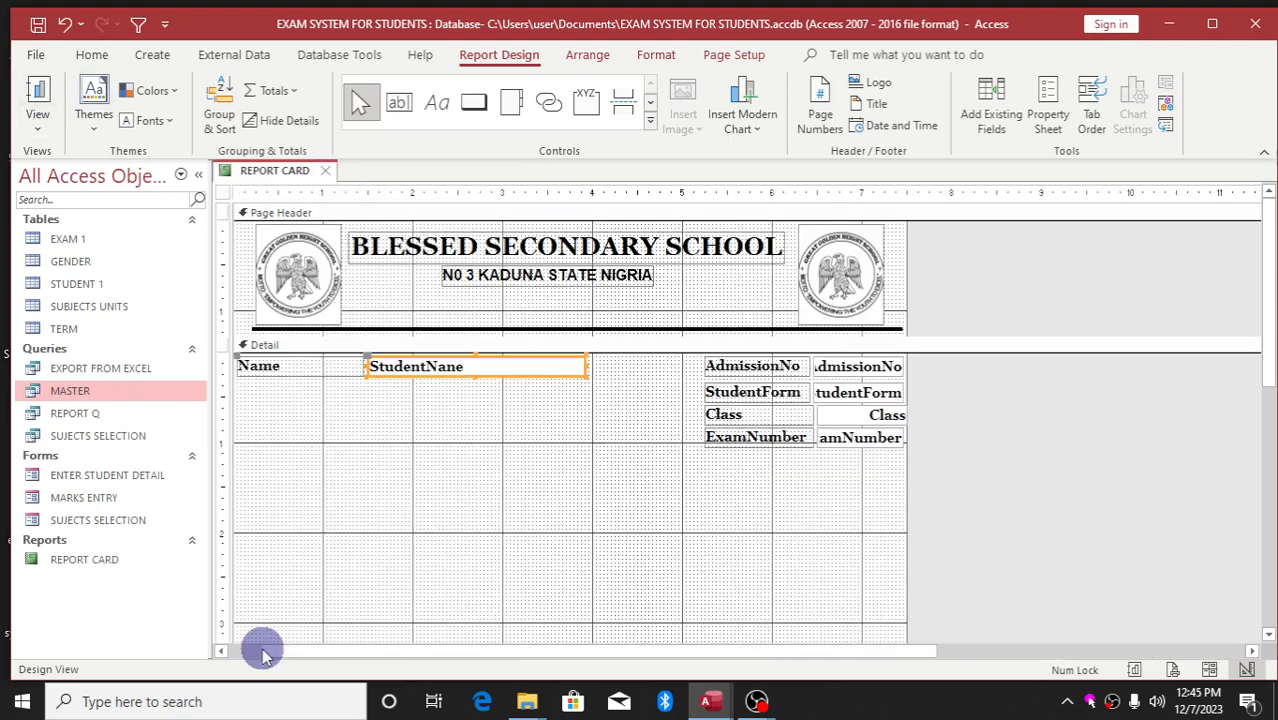
left_click(40, 96)
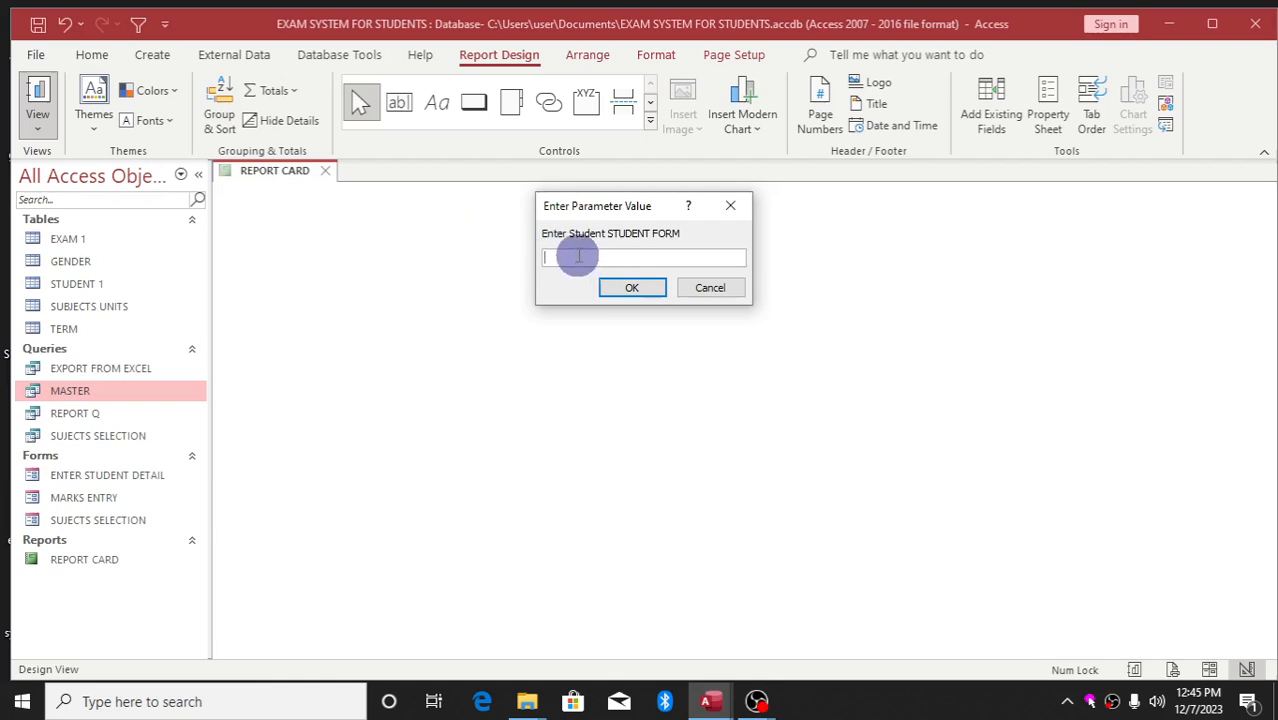
type("3")
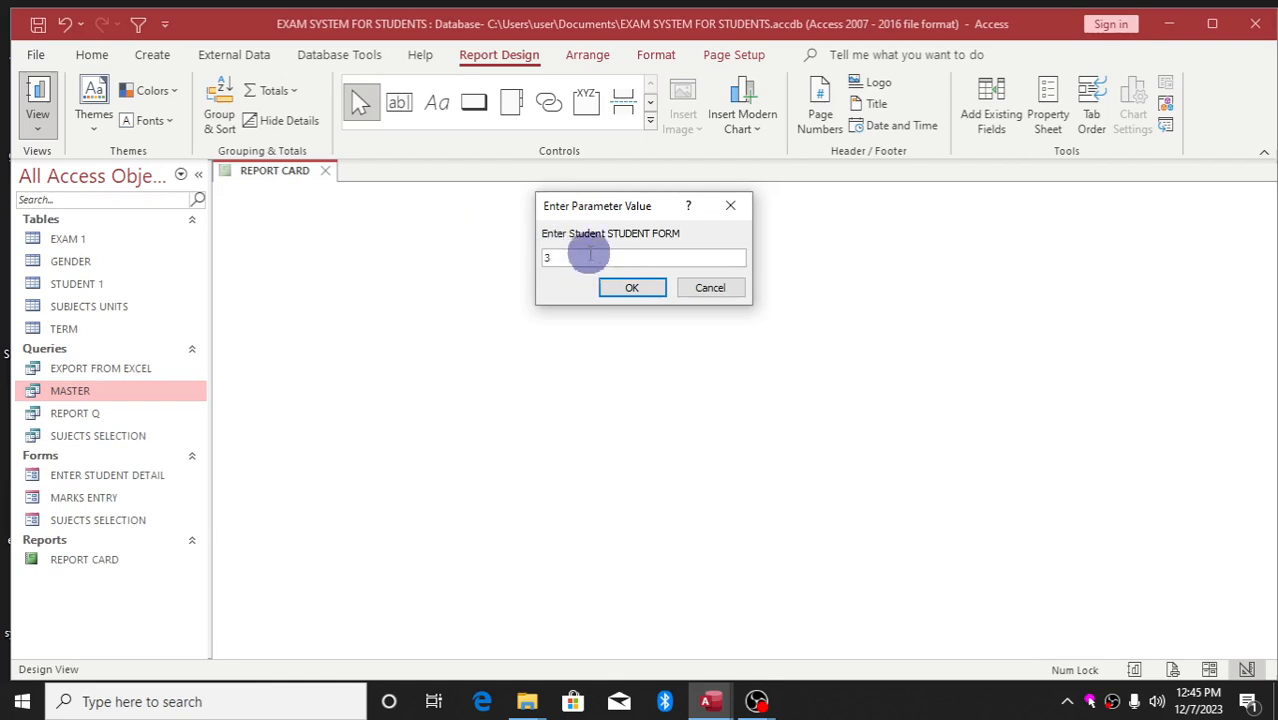
key("Return")
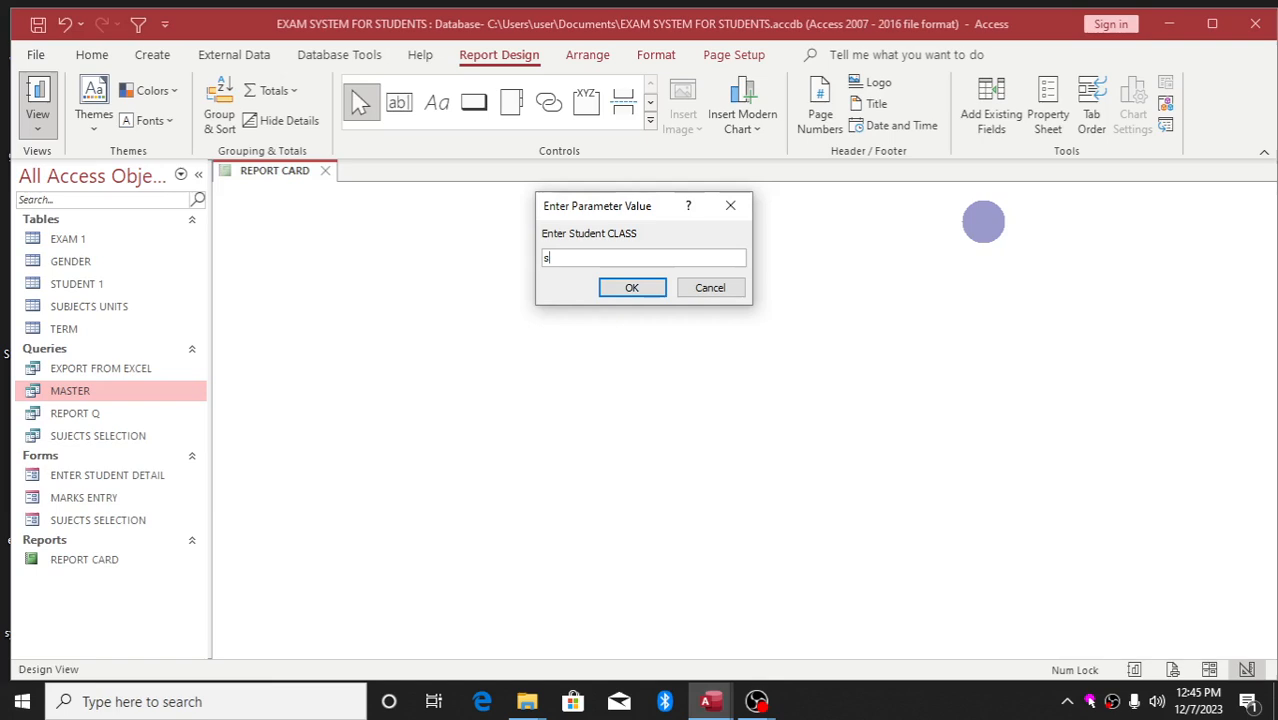
key("Return")
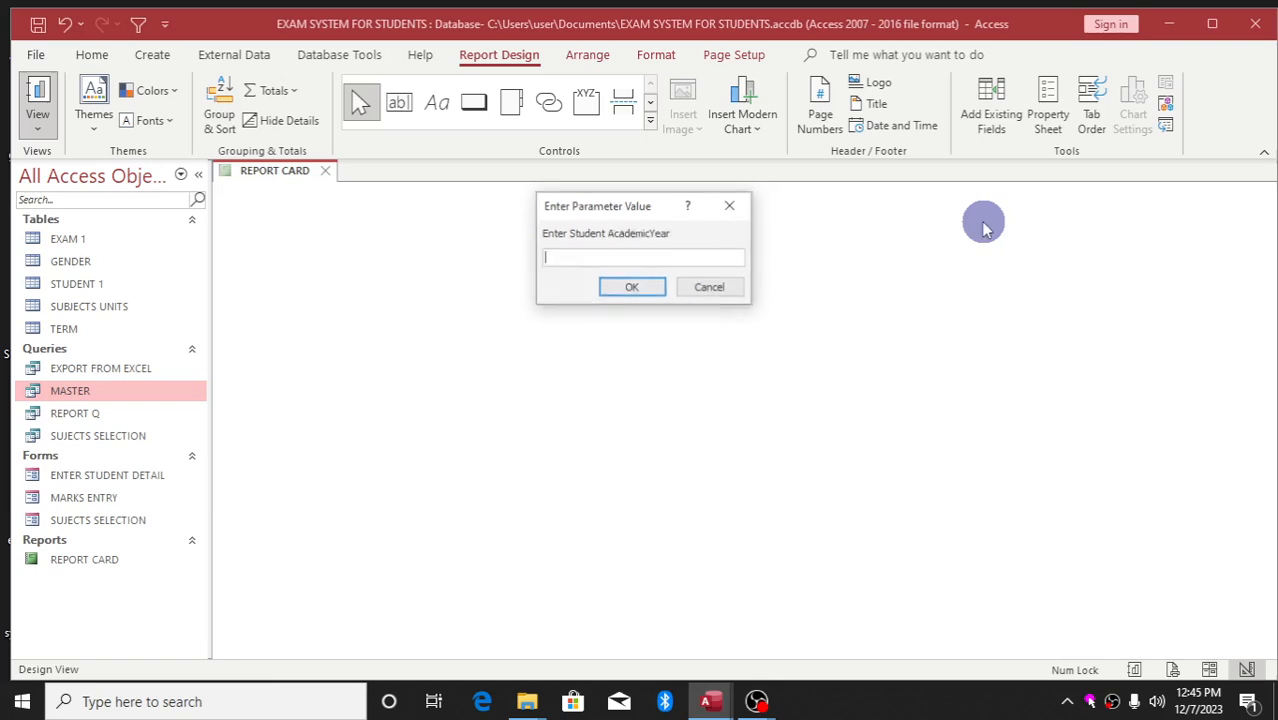
type("2023")
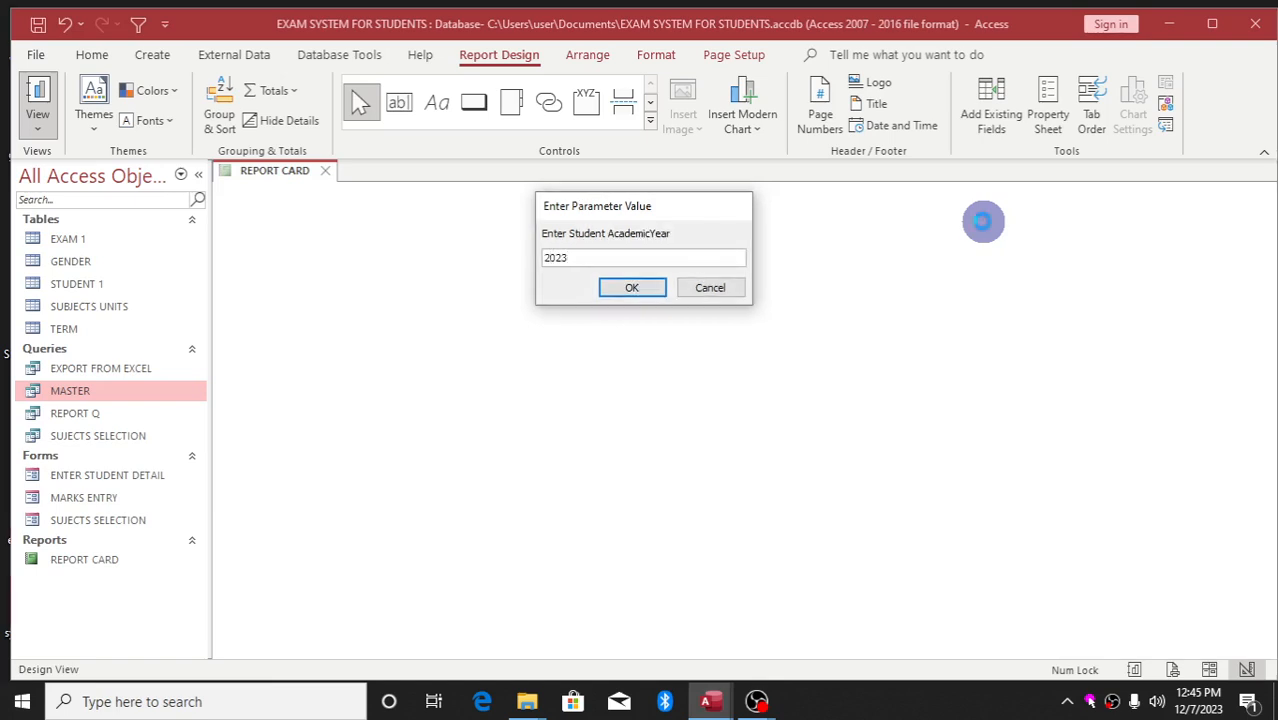
key("Return")
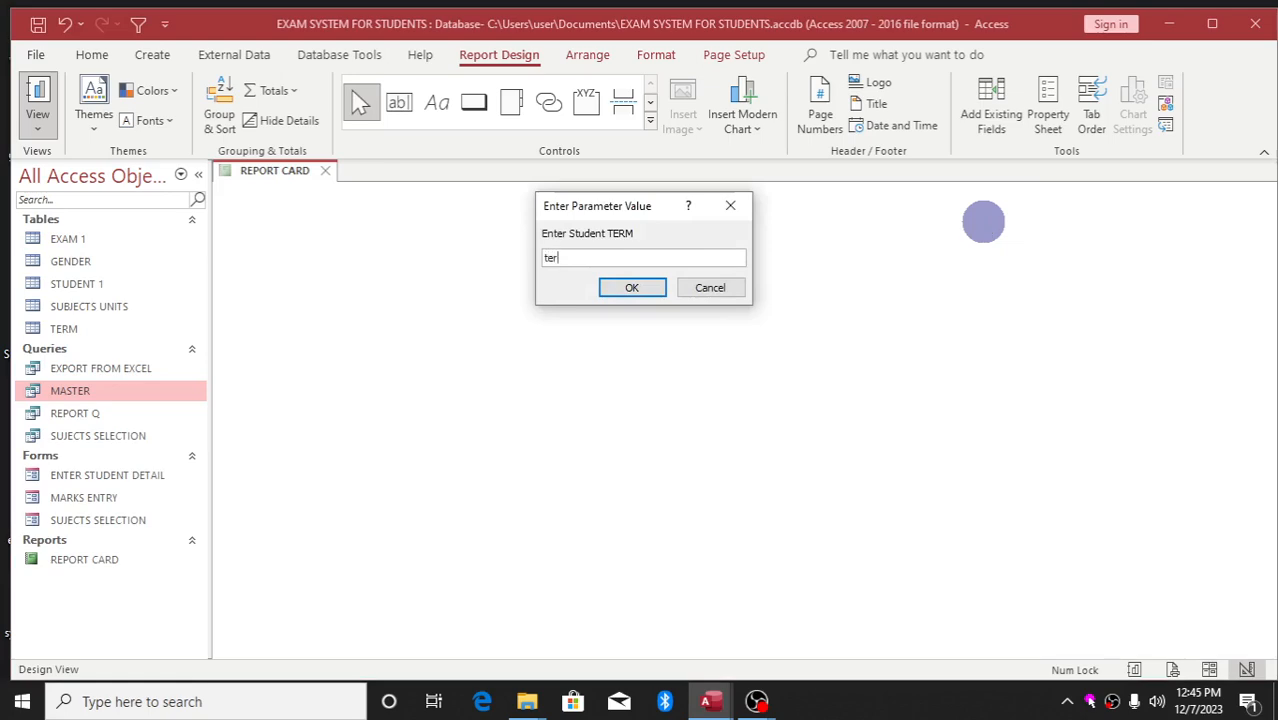
type("term 2")
key("Return")
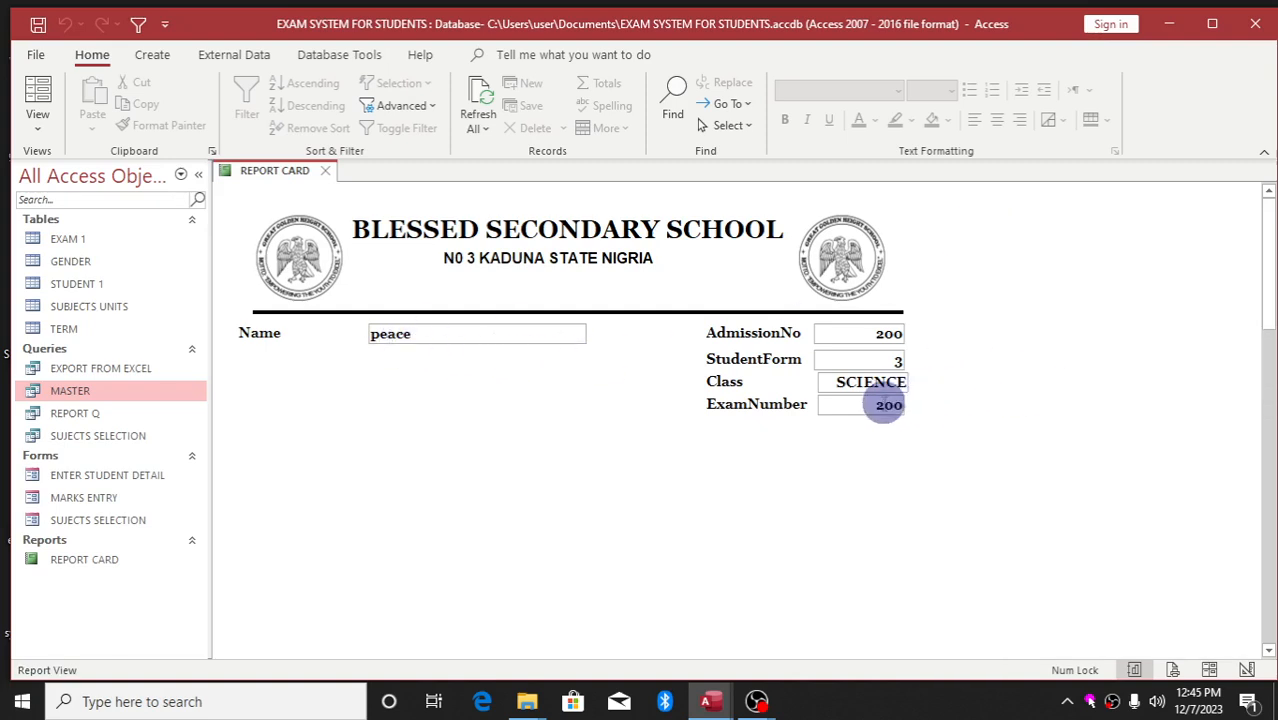
Step: Look through the student records down the length of the report and return to Design View
scroll(884, 404, "down", 1)
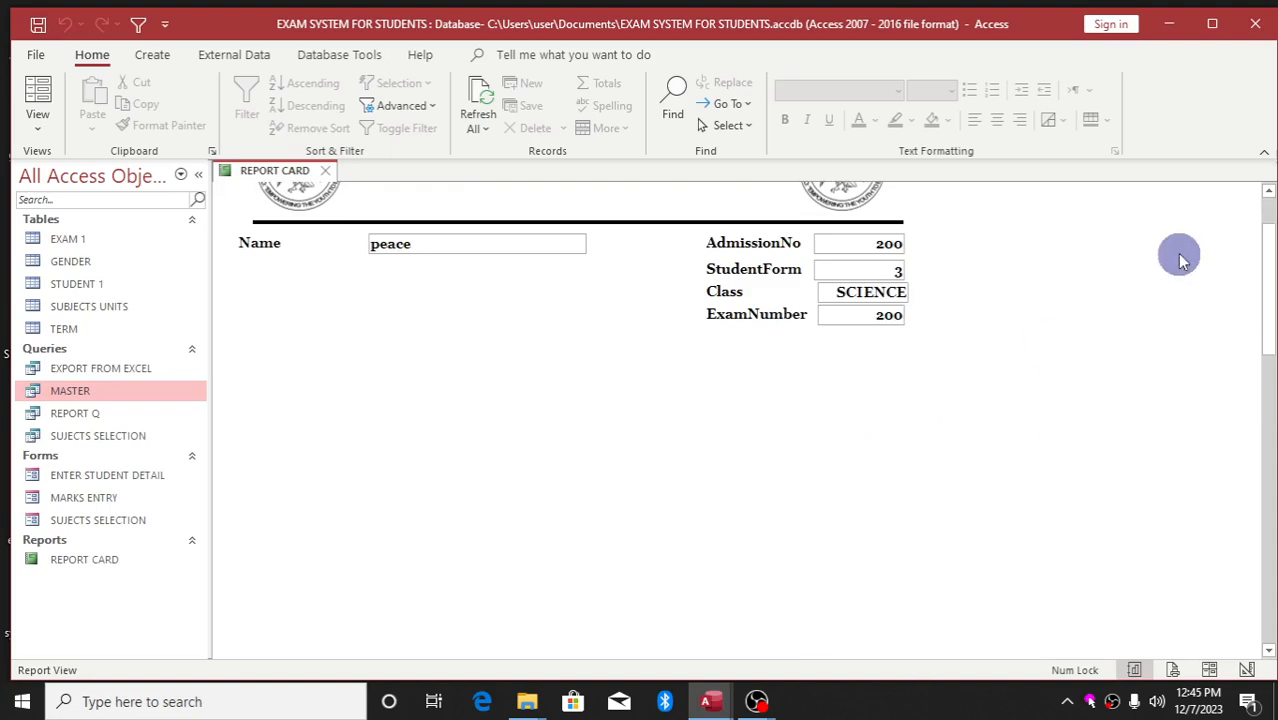
left_click(1268, 194)
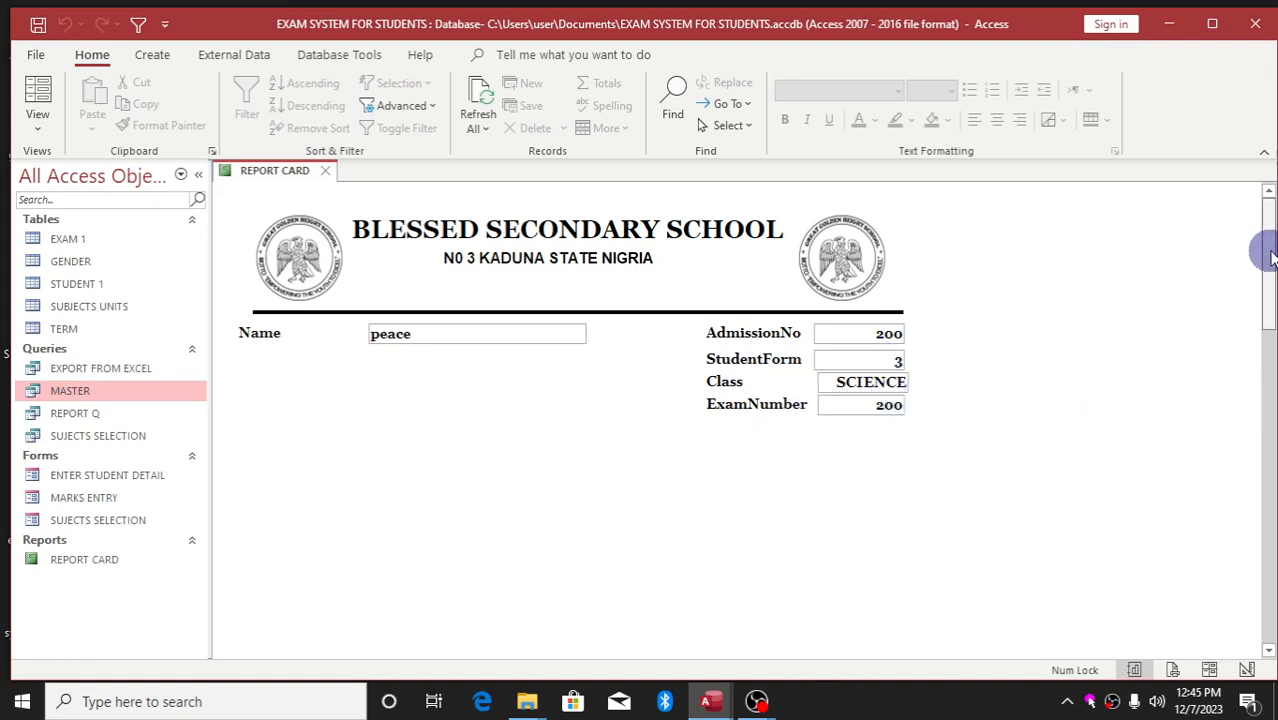
left_click_drag(1266, 243, 1270, 375)
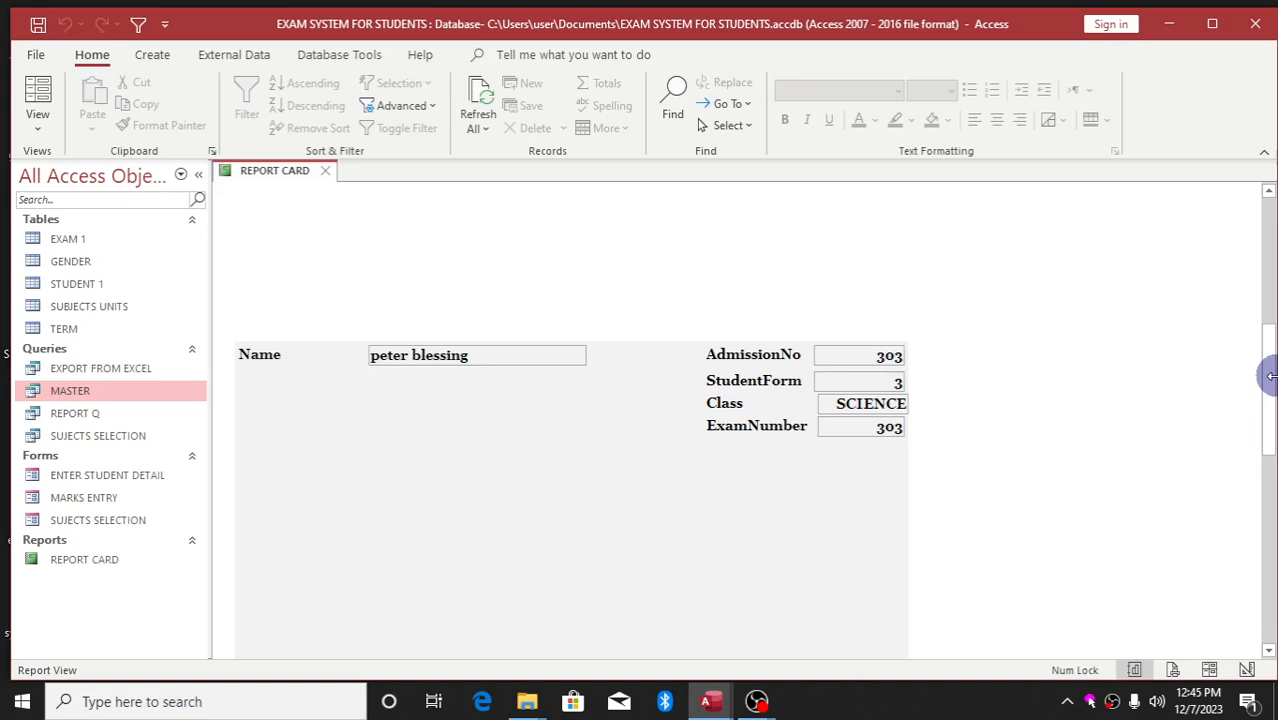
left_click_drag(1270, 400, 1240, 237)
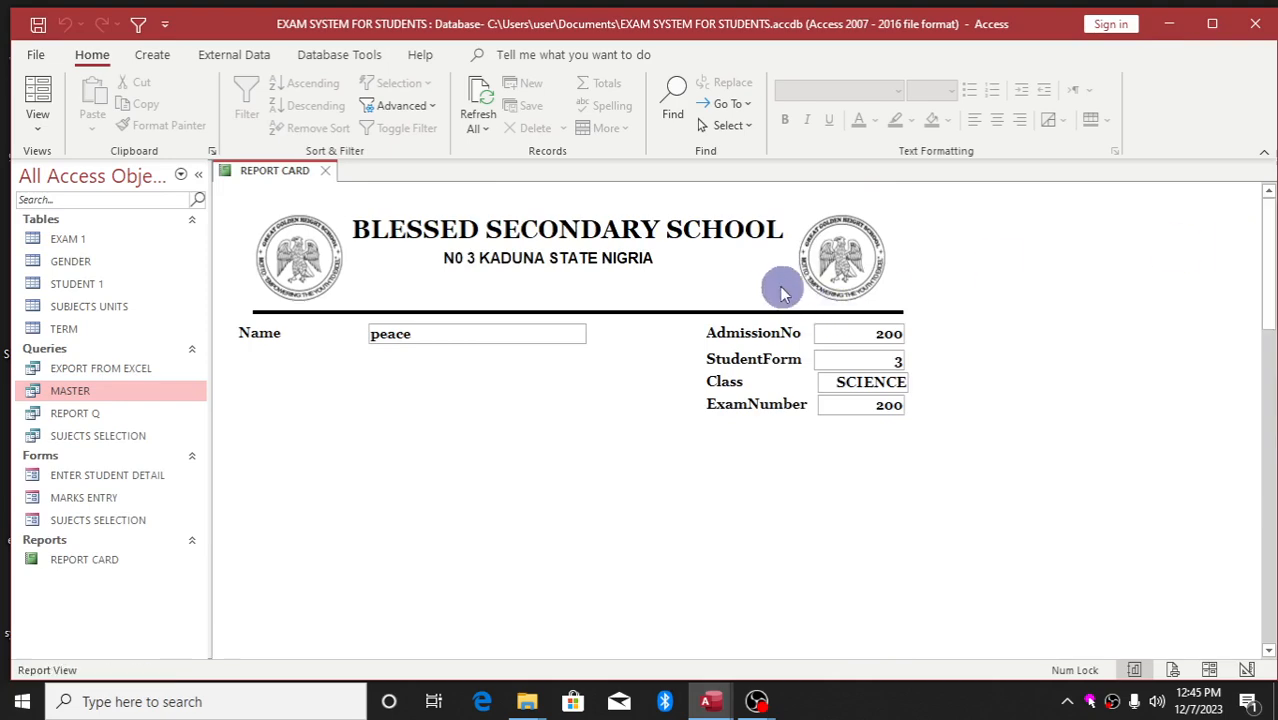
right_click(673, 279)
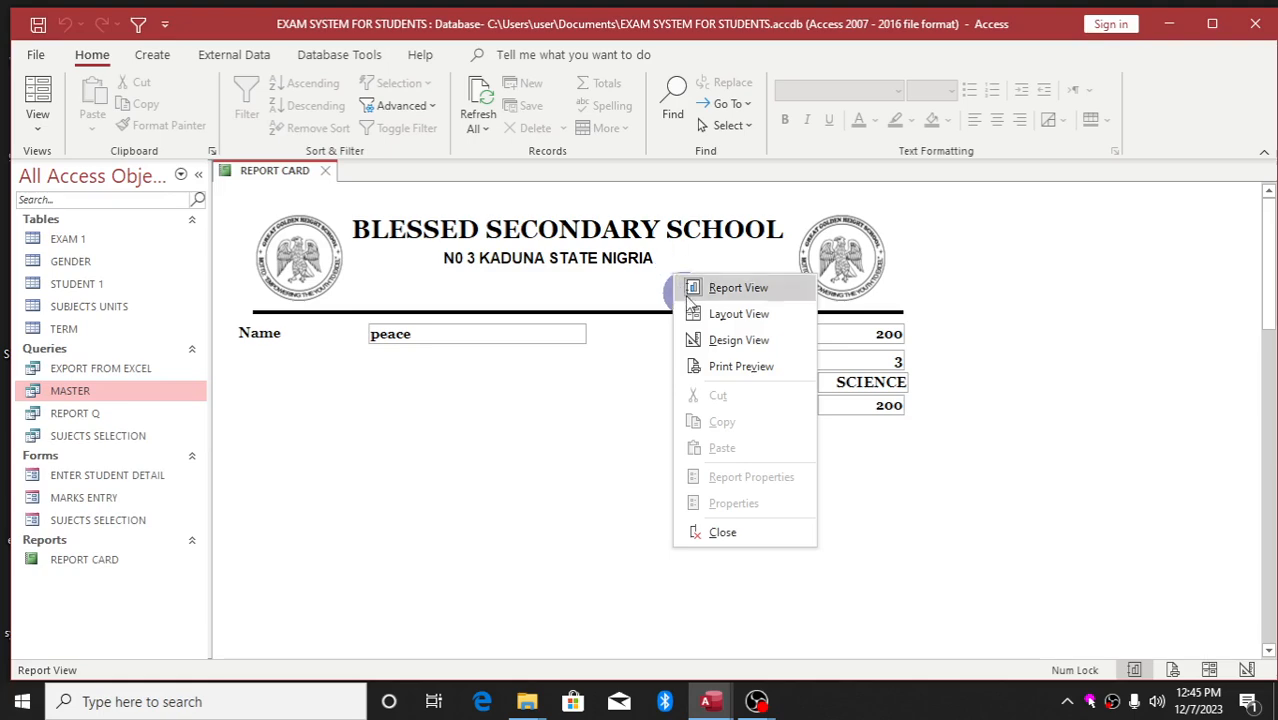
left_click(737, 341)
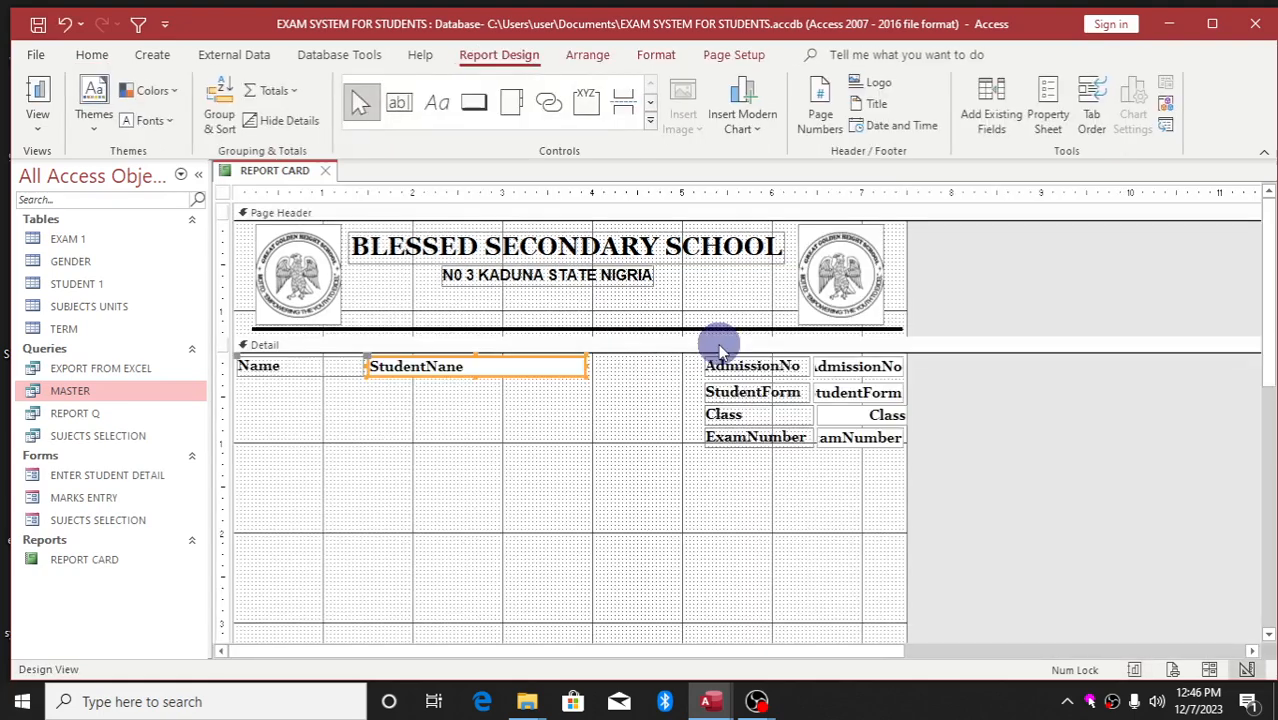
scroll(900, 419, "right", 5)
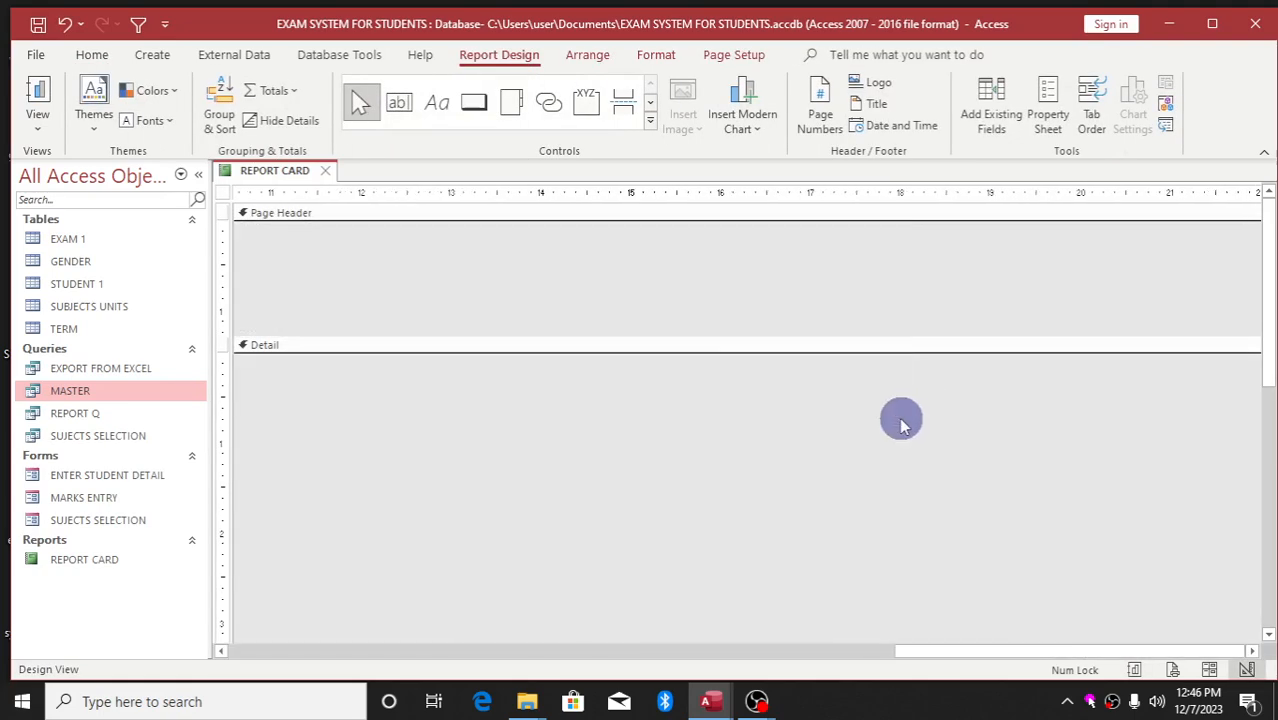
left_click(291, 651)
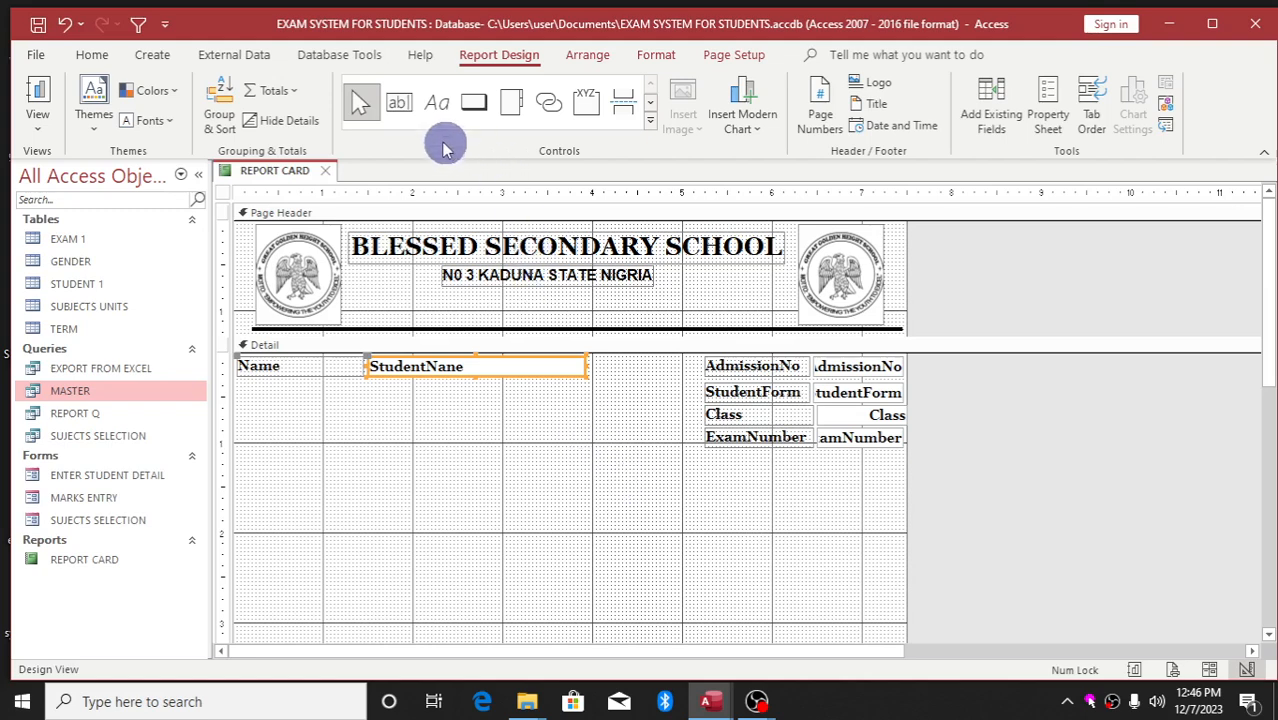
left_click(400, 105)
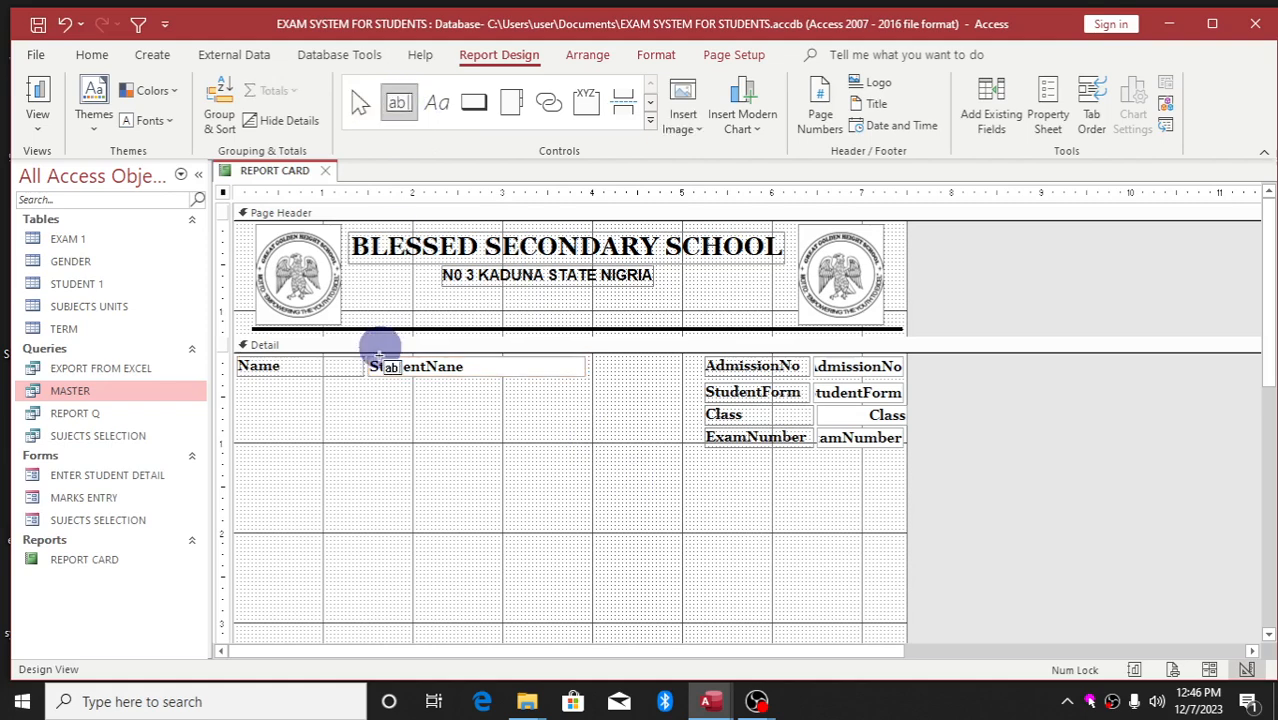
left_click_drag(288, 462, 478, 490)
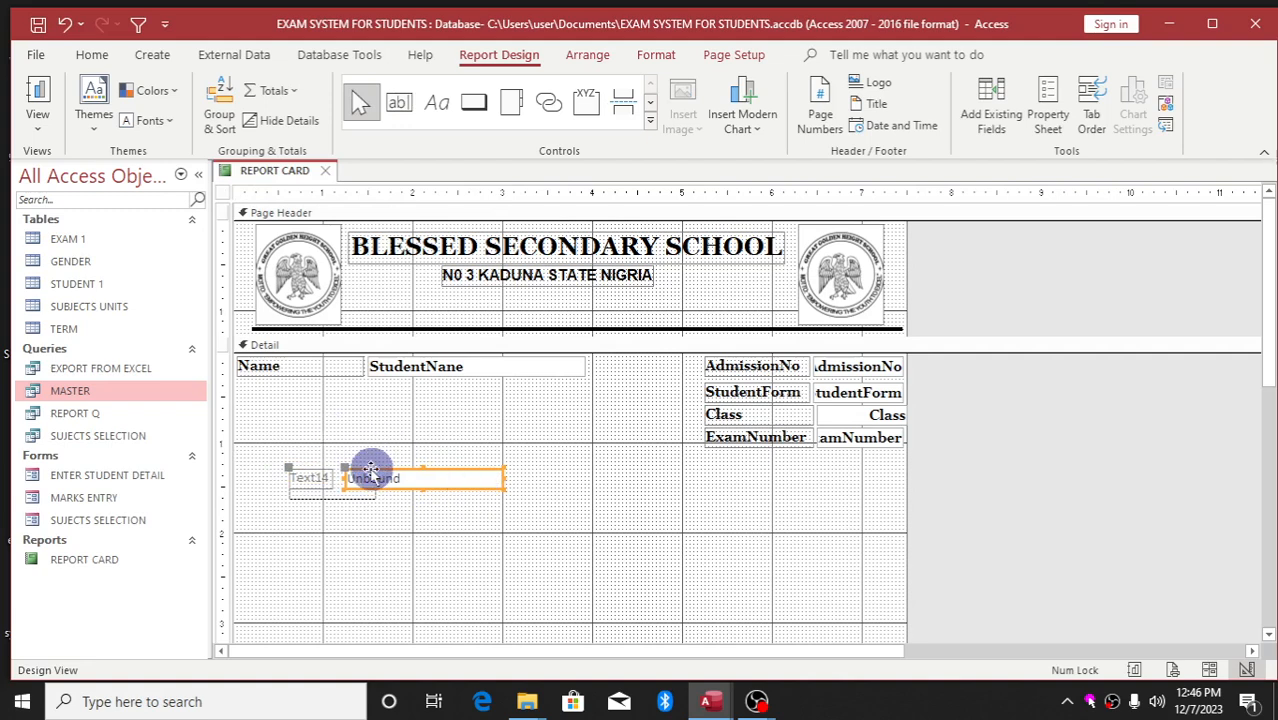
key("Delete")
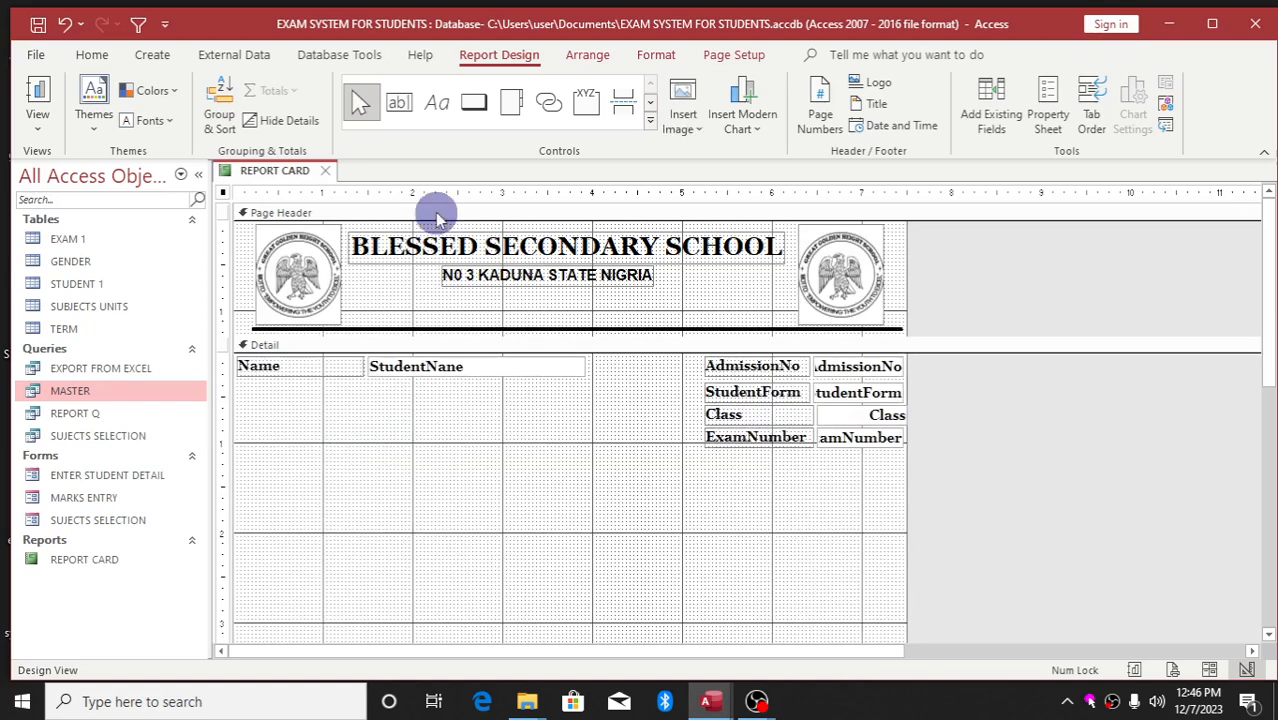
Step: Add a label reading subjects to the Detail section, about 1 inch wide, at the left edge about 2 inches down
left_click(441, 114)
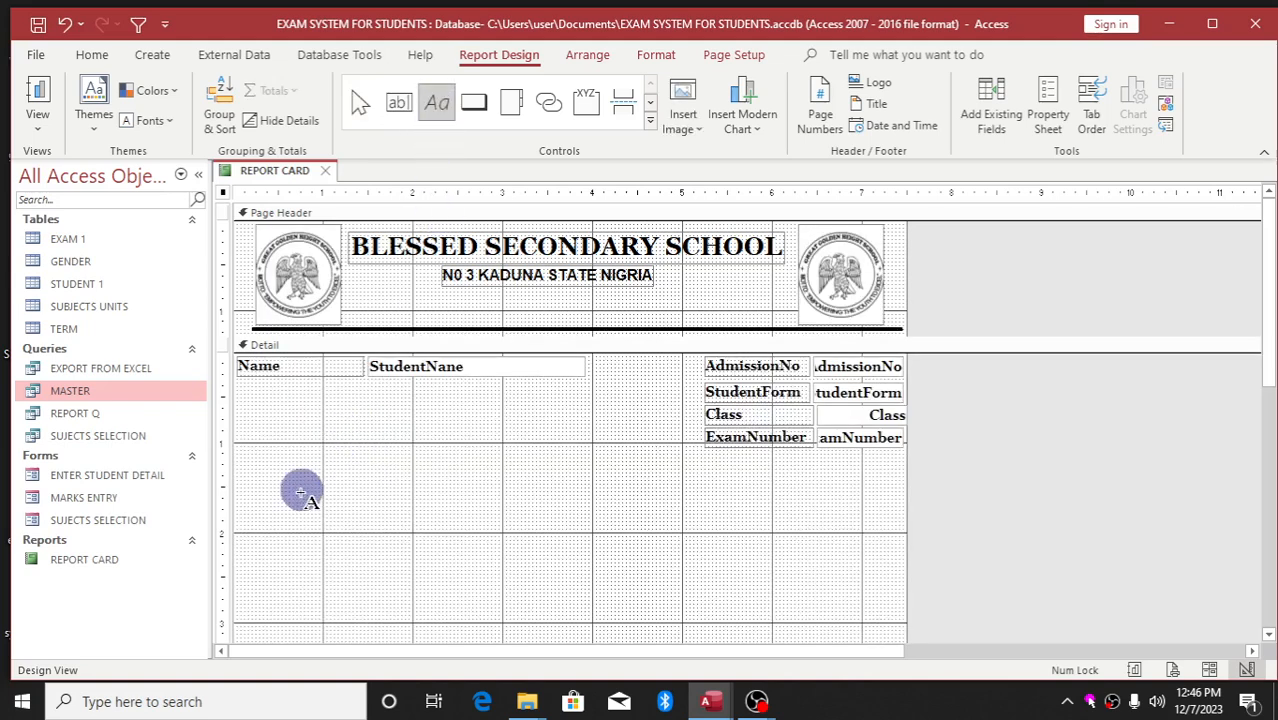
left_click_drag(286, 505, 442, 522)
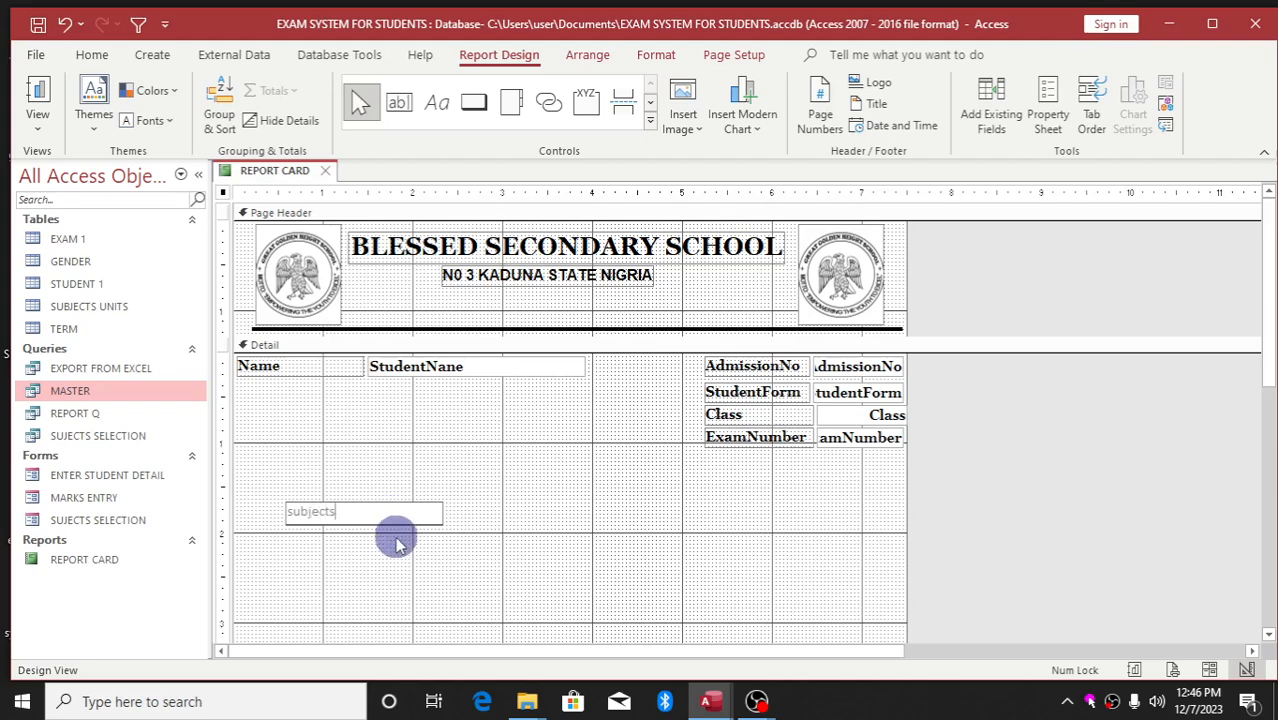
left_click(393, 537)
left_click(366, 515)
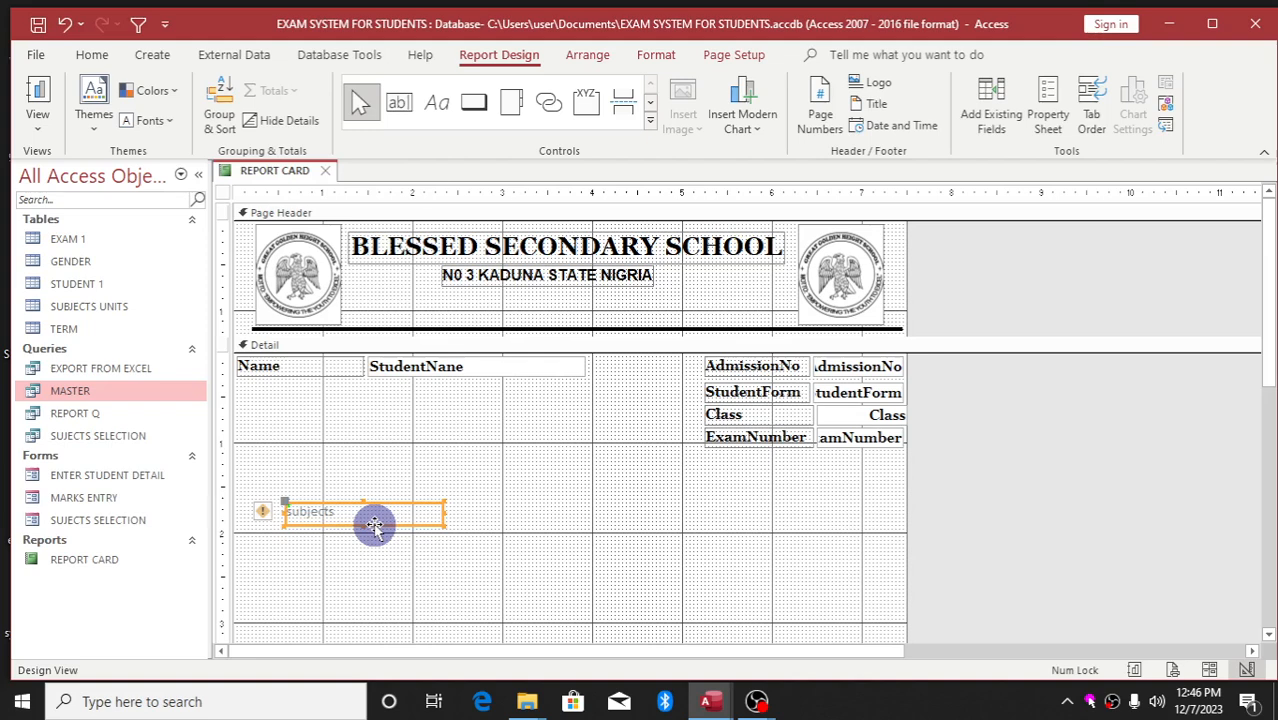
left_click_drag(371, 522, 331, 531)
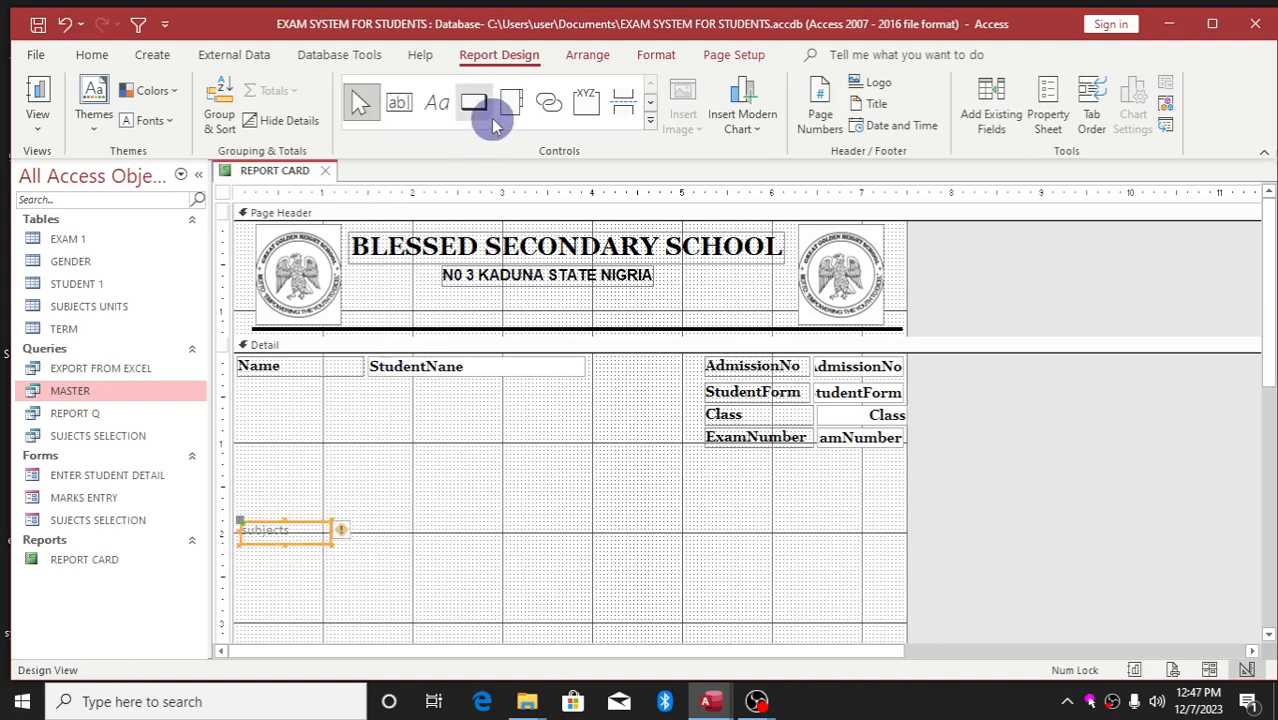
Step: Copy the thick horizontal line from the Page Header into the Detail section, just above the subjects label
left_click(631, 328)
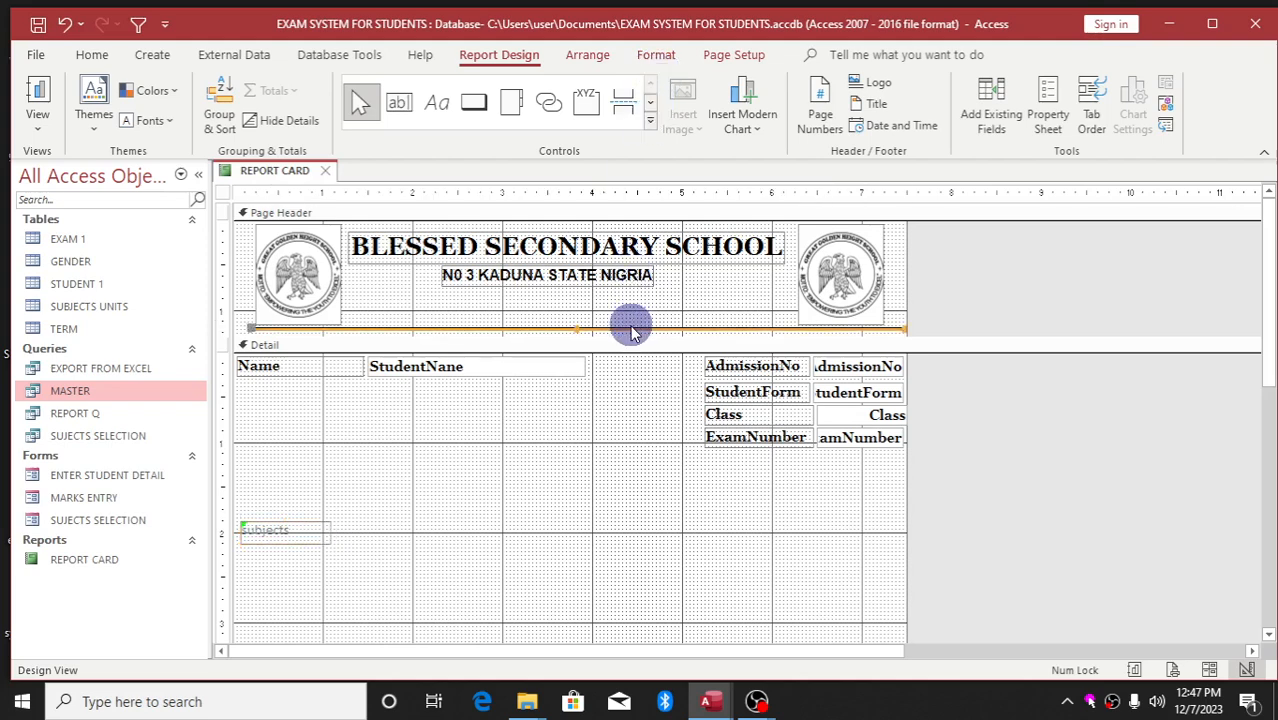
left_click_drag(631, 331, 609, 517)
left_click(616, 548)
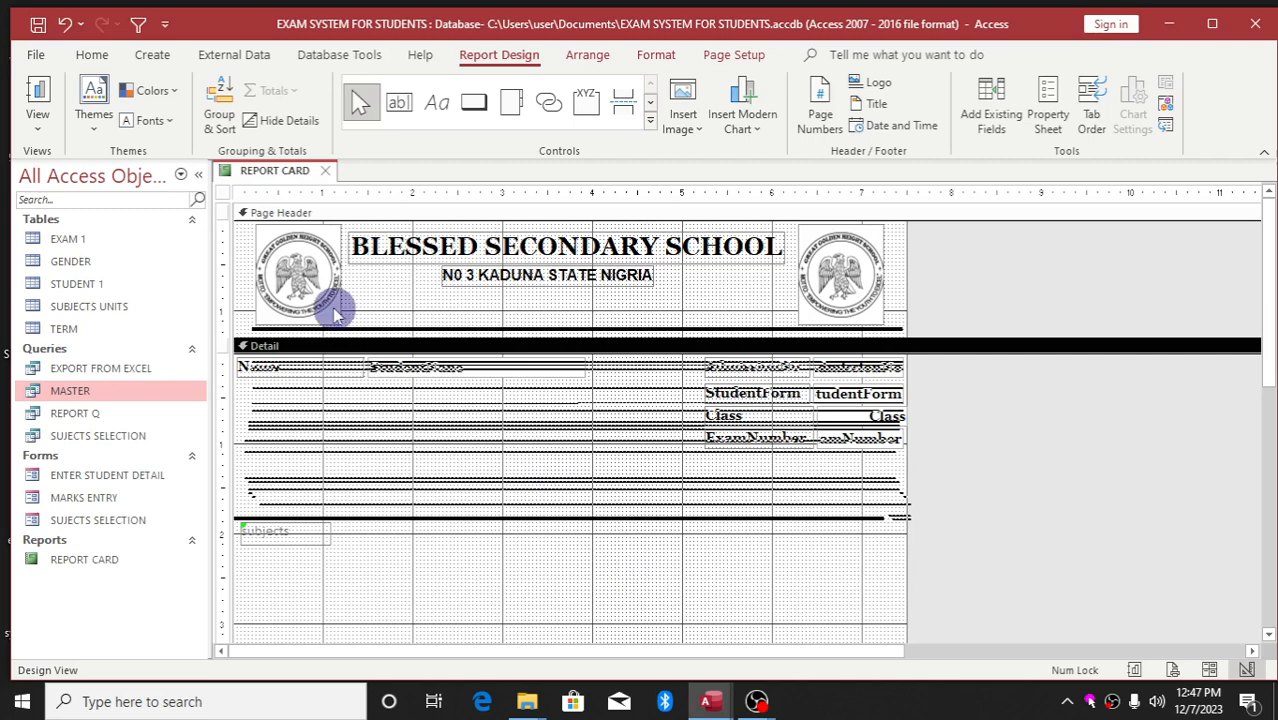
Step: Check the new line and subjects label in Report View for form 3, class science and term 1, and return to Design View
left_click(38, 95)
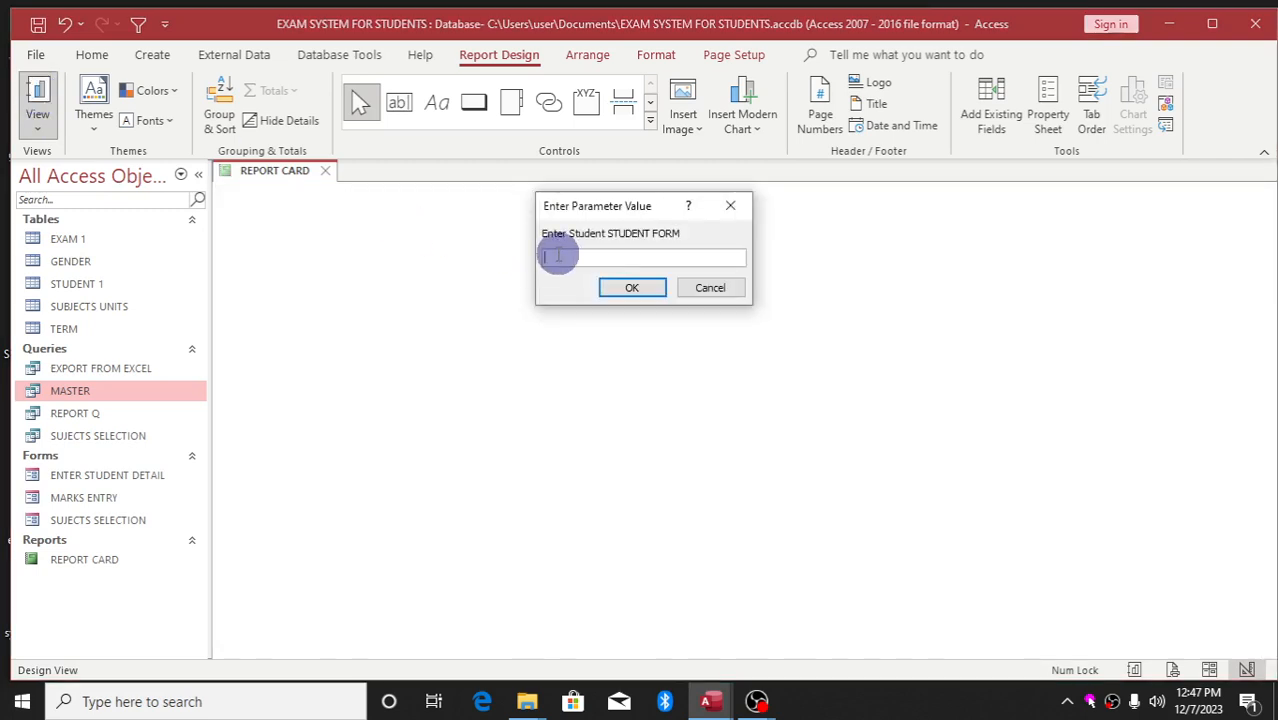
type("3")
key("Return")
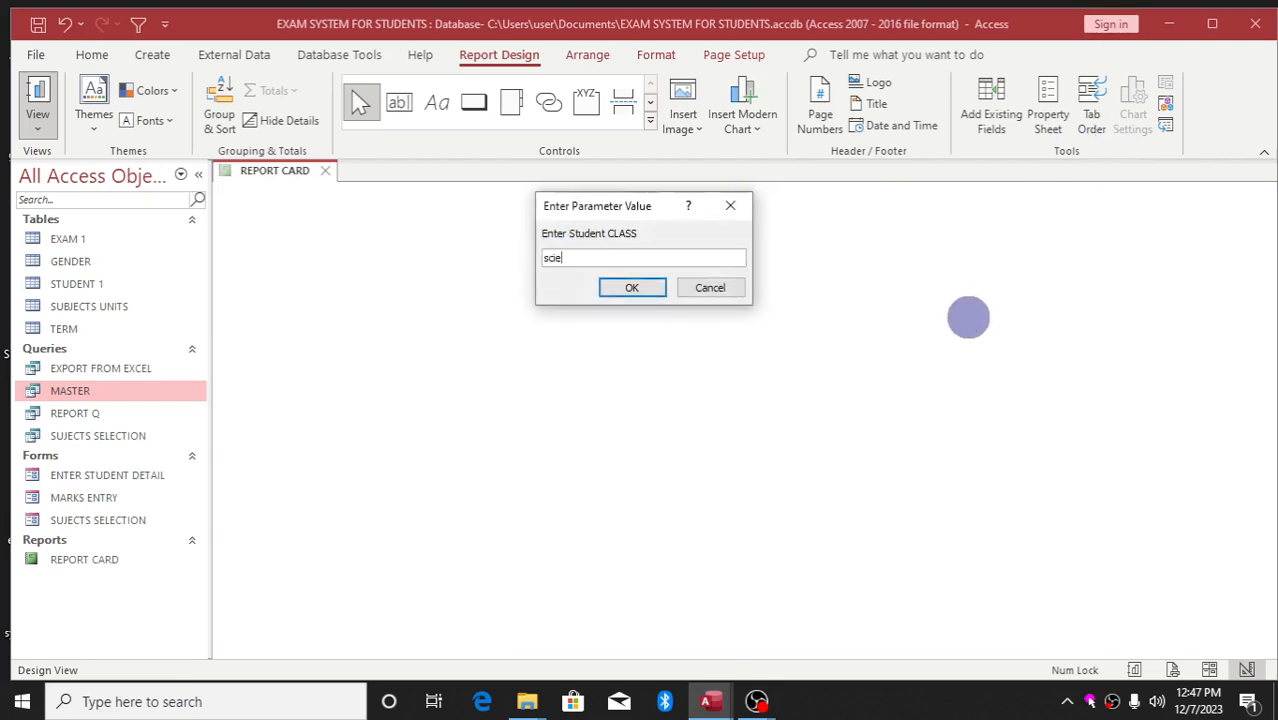
type("science")
key("Return")
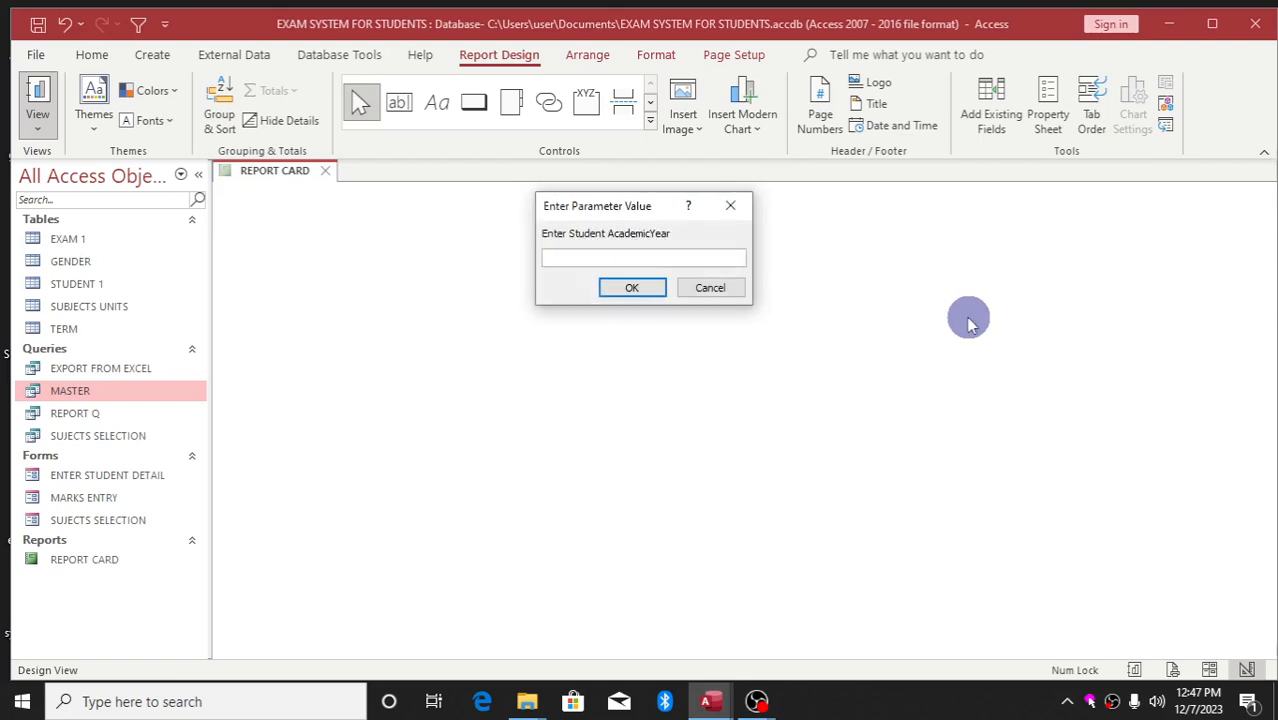
key("Return")
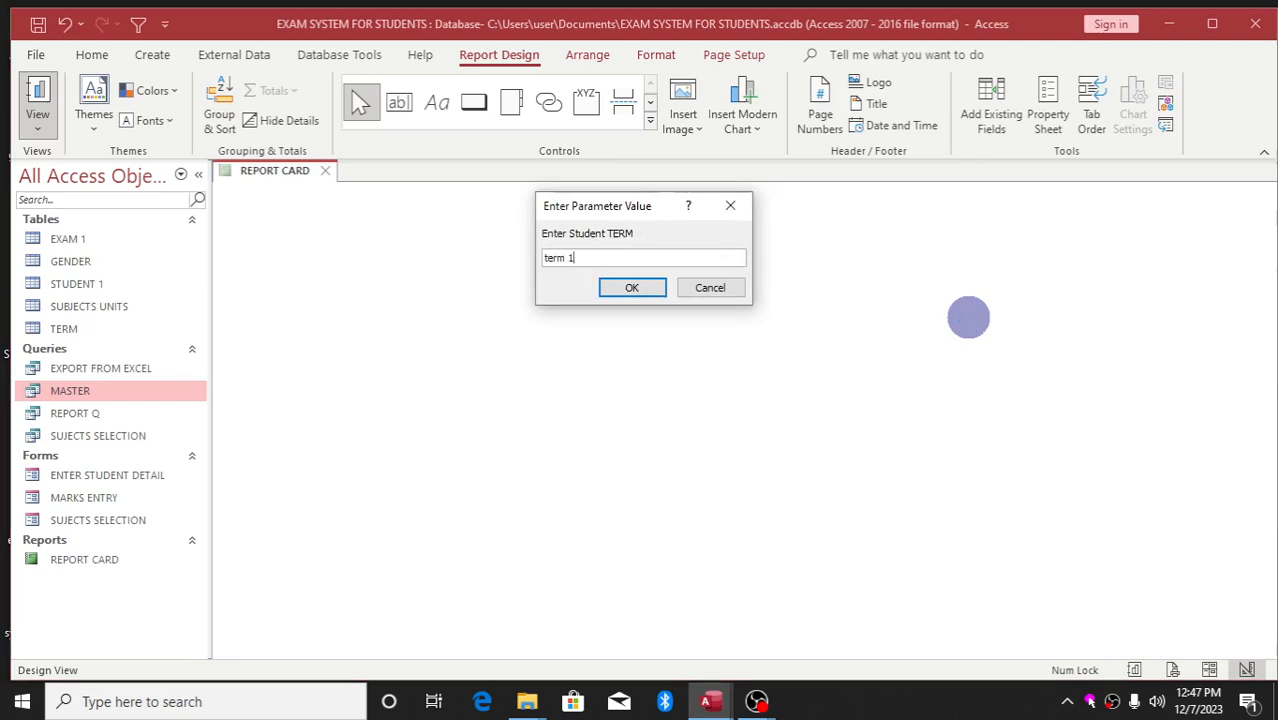
key("Return")
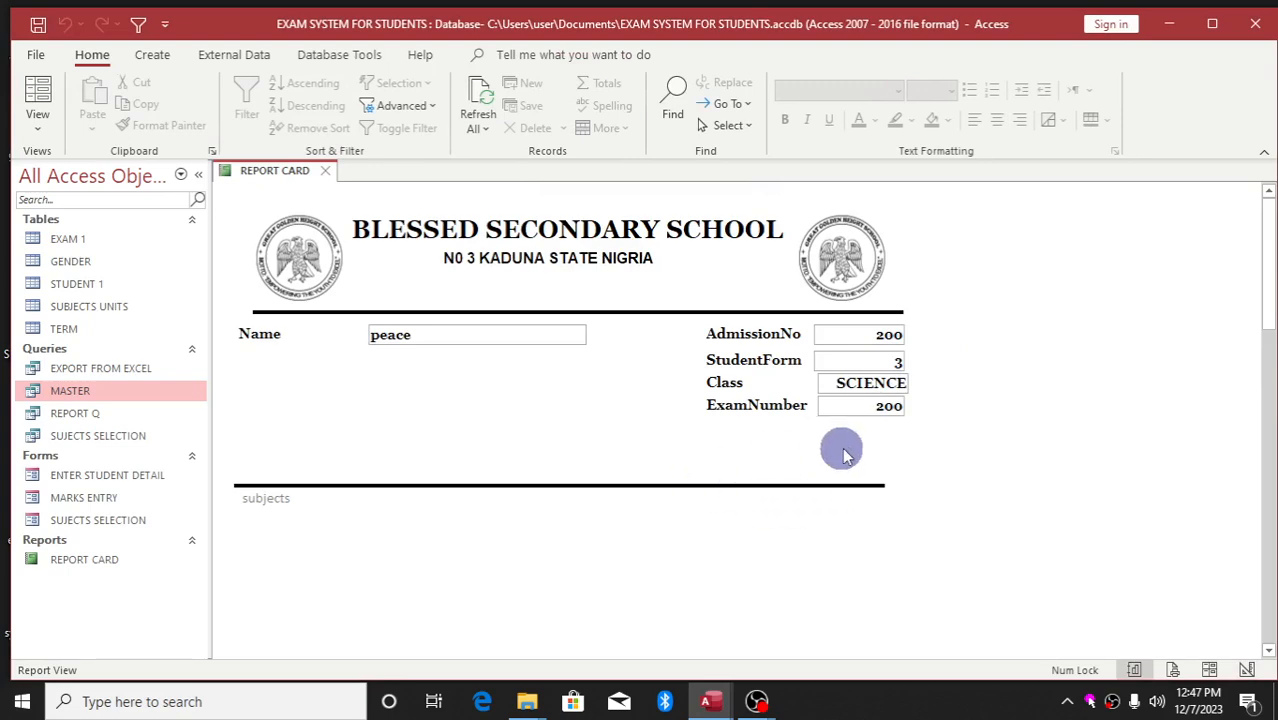
right_click(624, 293)
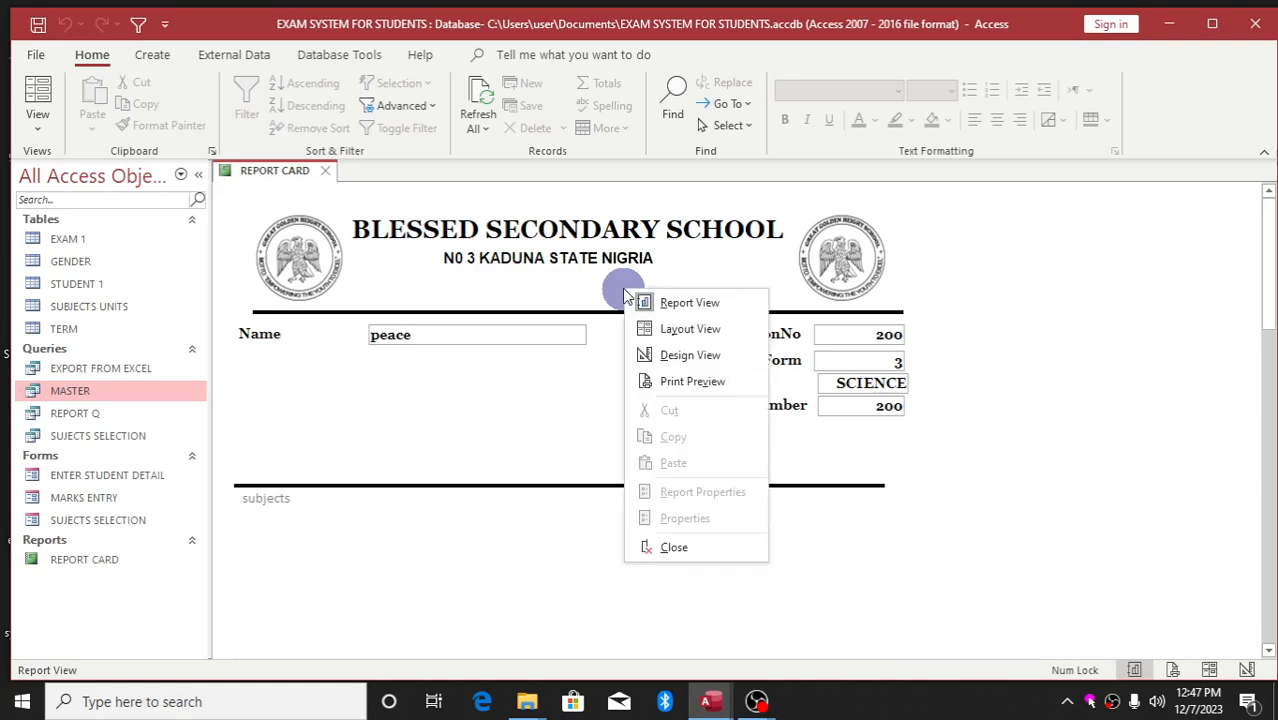
left_click(671, 362)
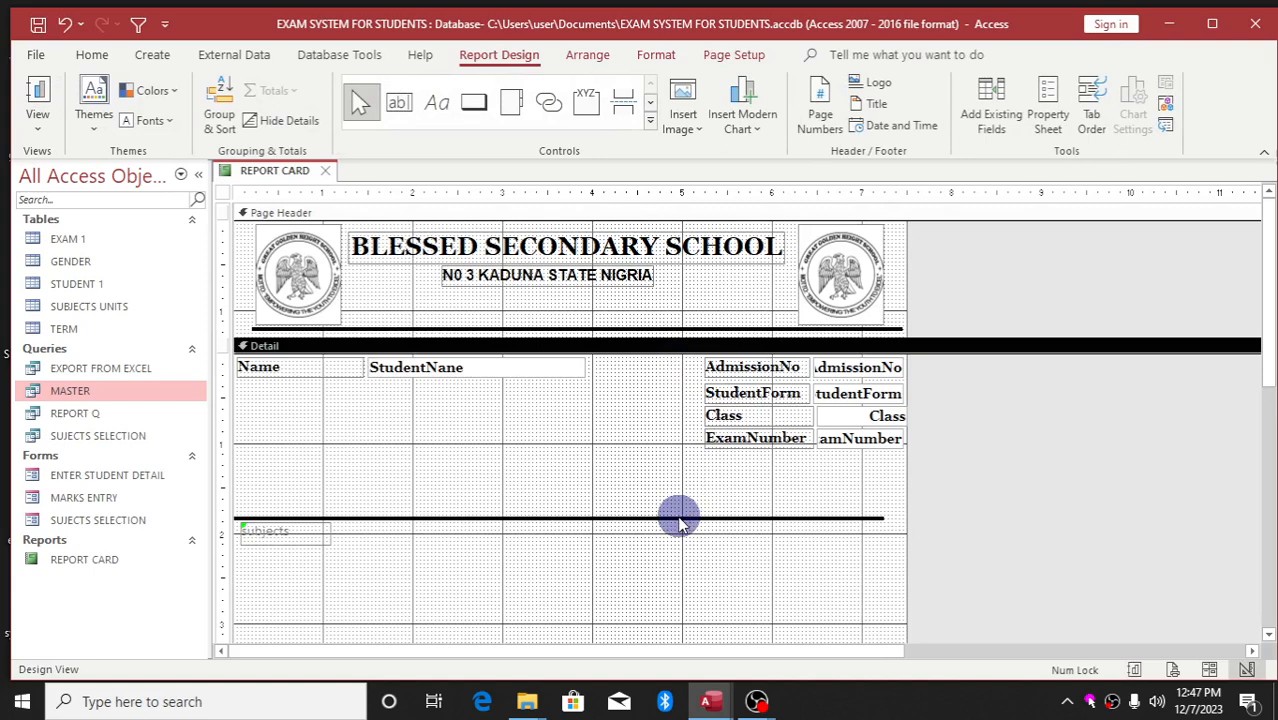
Step: Move the thick line in the Detail section up to just below the ExamNumber field
left_click_drag(679, 520, 680, 461)
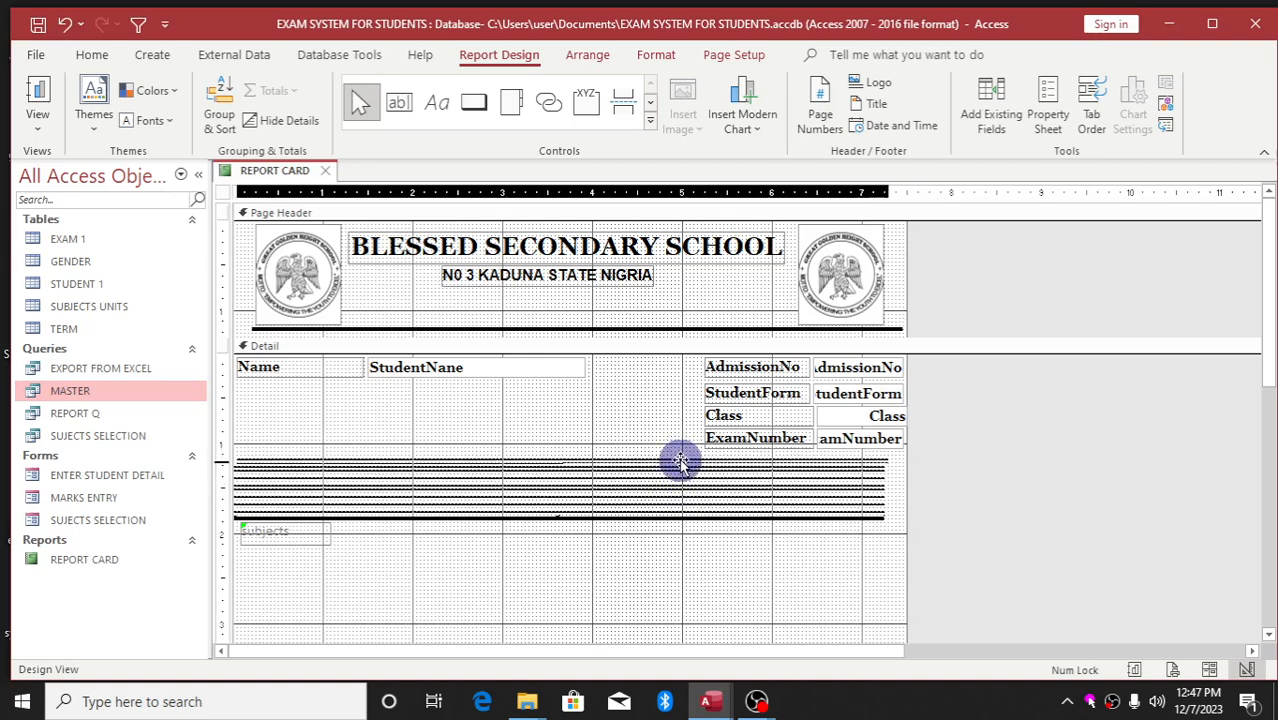
left_click(679, 461)
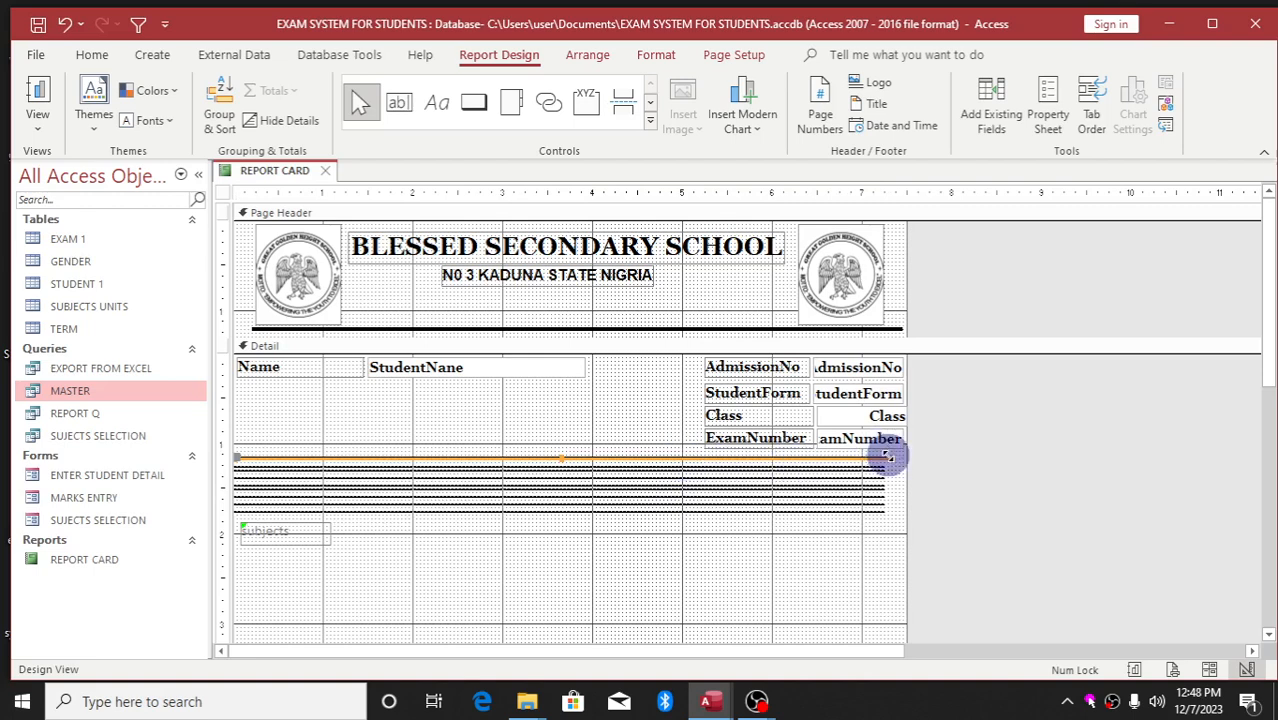
Step: Extend the thick line in the Detail section to about the report's edge, in line with the Page Header line's end
left_click(870, 551)
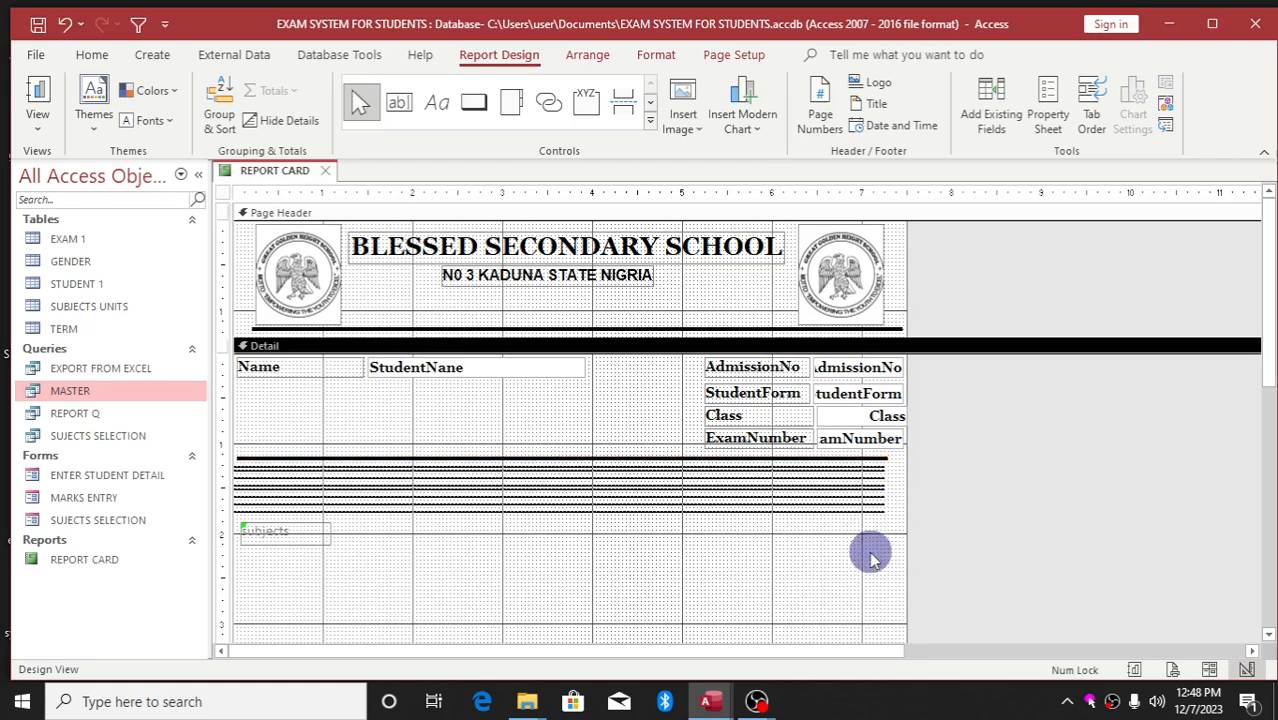
left_click(876, 460)
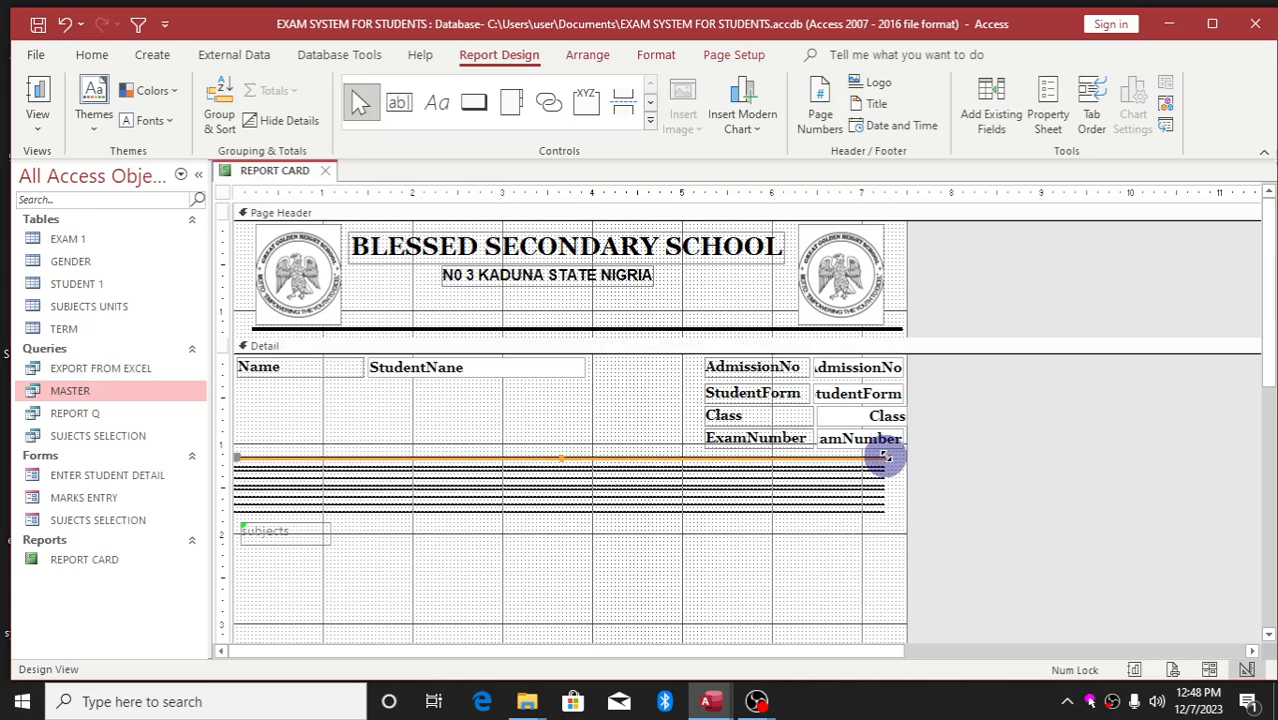
left_click_drag(886, 456, 886, 457)
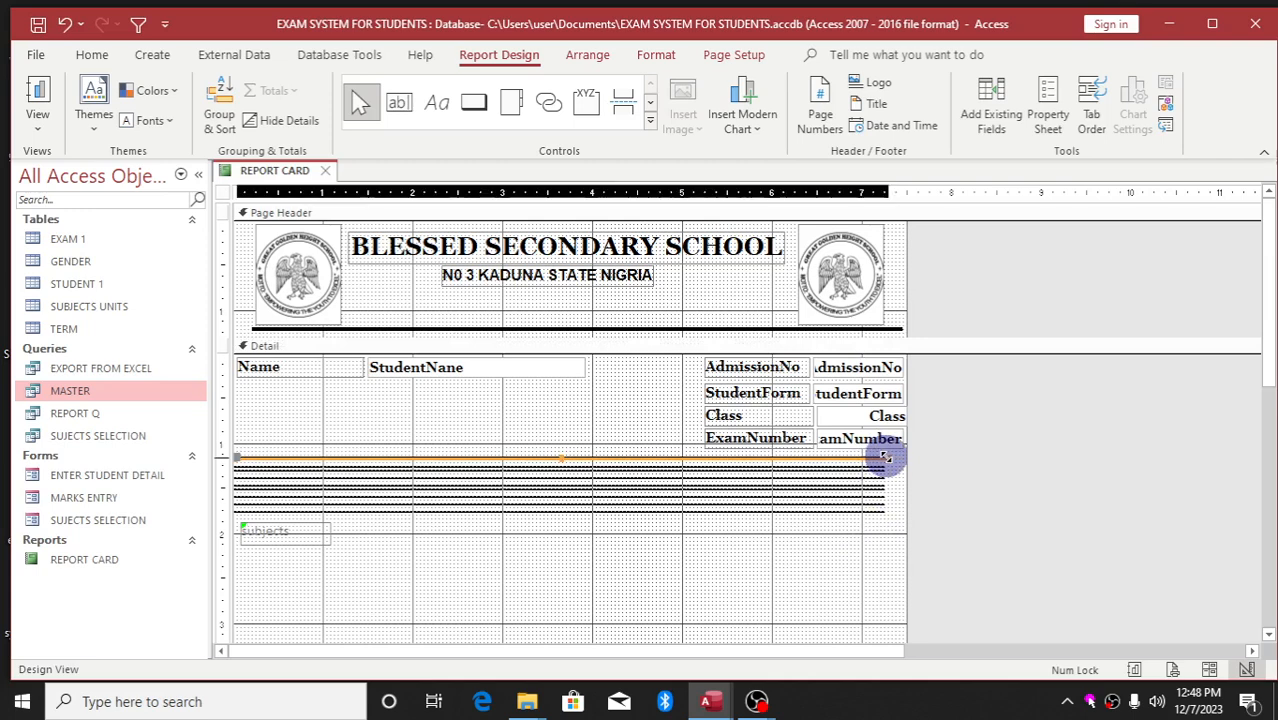
left_click_drag(886, 456, 903, 457)
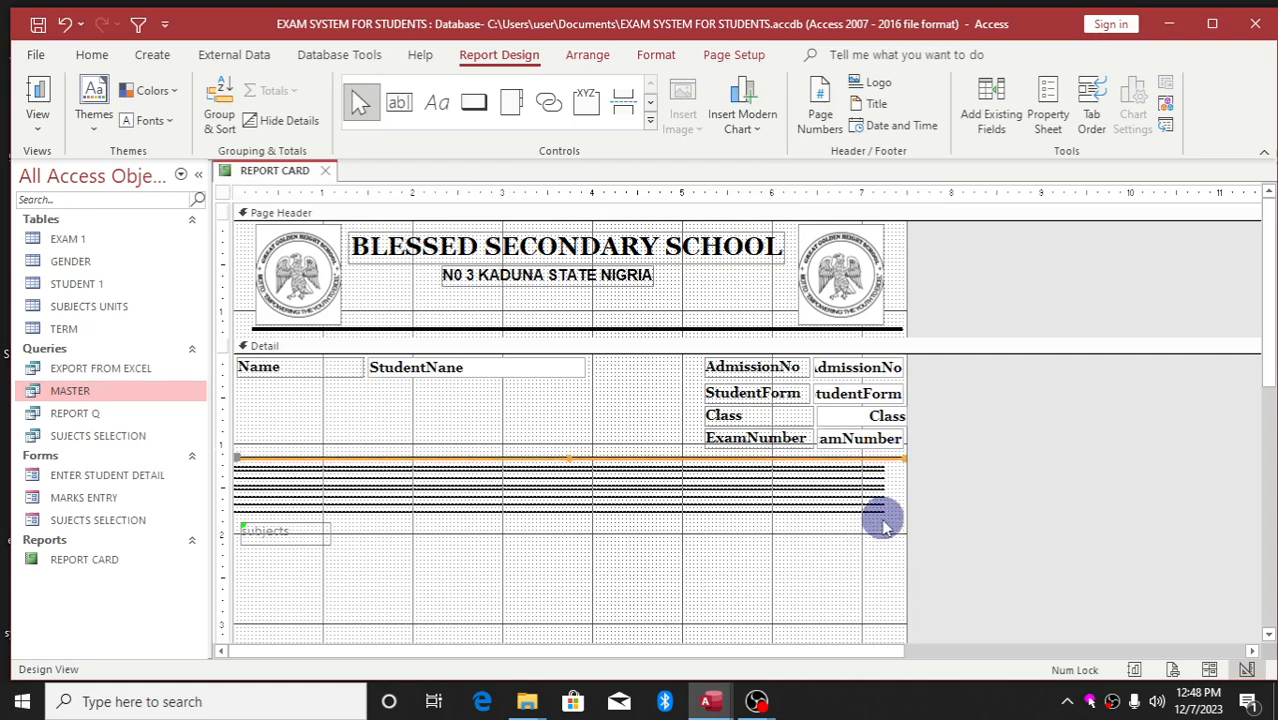
left_click(880, 558)
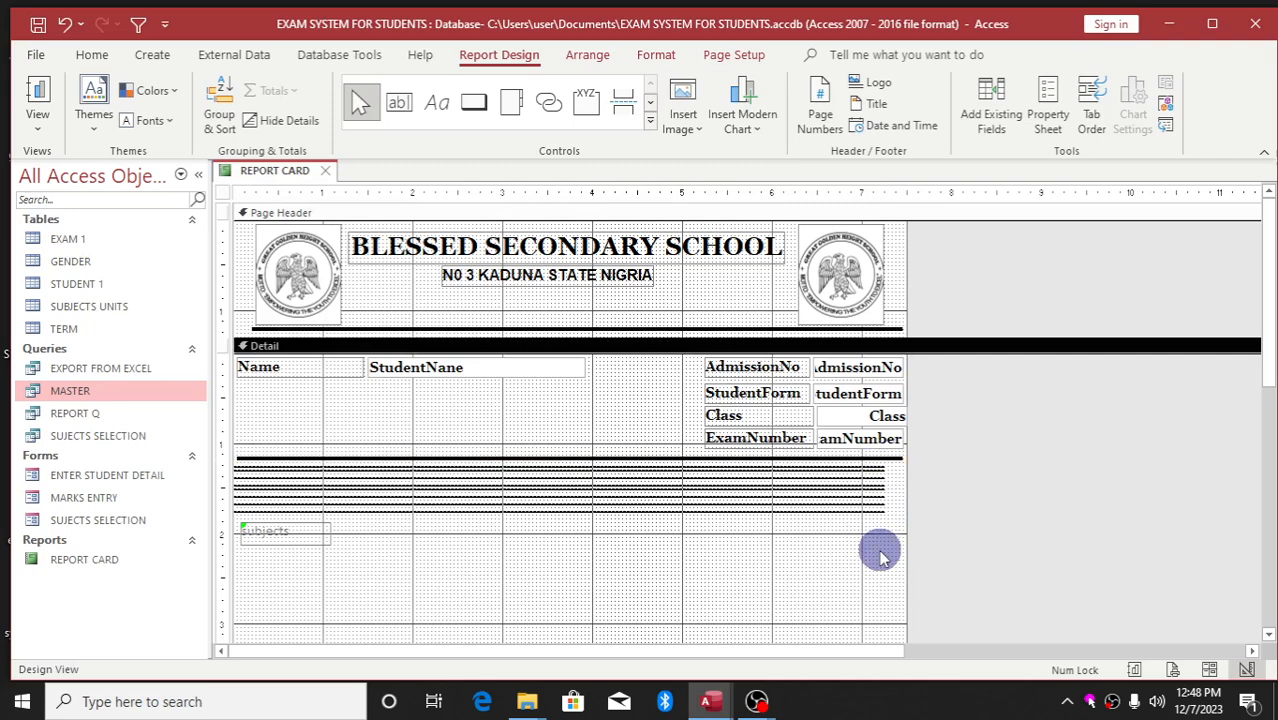
Step: Close the REPORT CARD report and reopen it in Design View
left_click(402, 458)
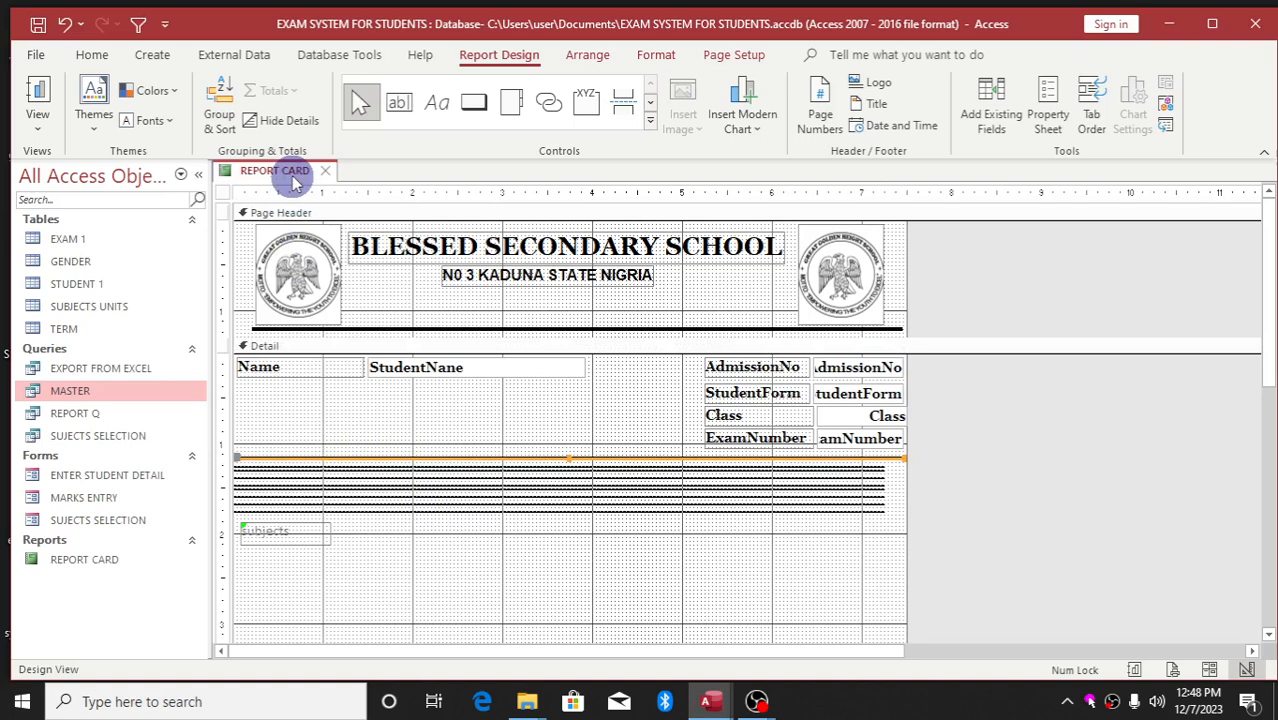
left_click(322, 171)
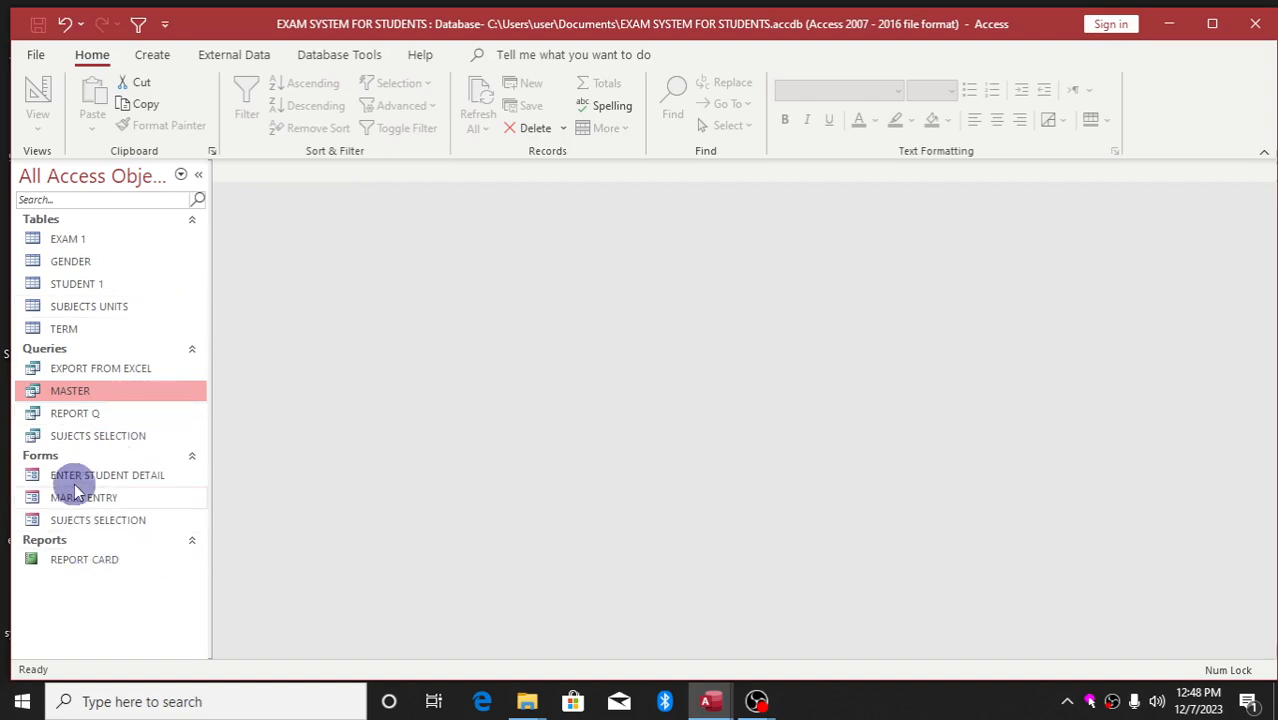
left_click(96, 563)
right_click(96, 562)
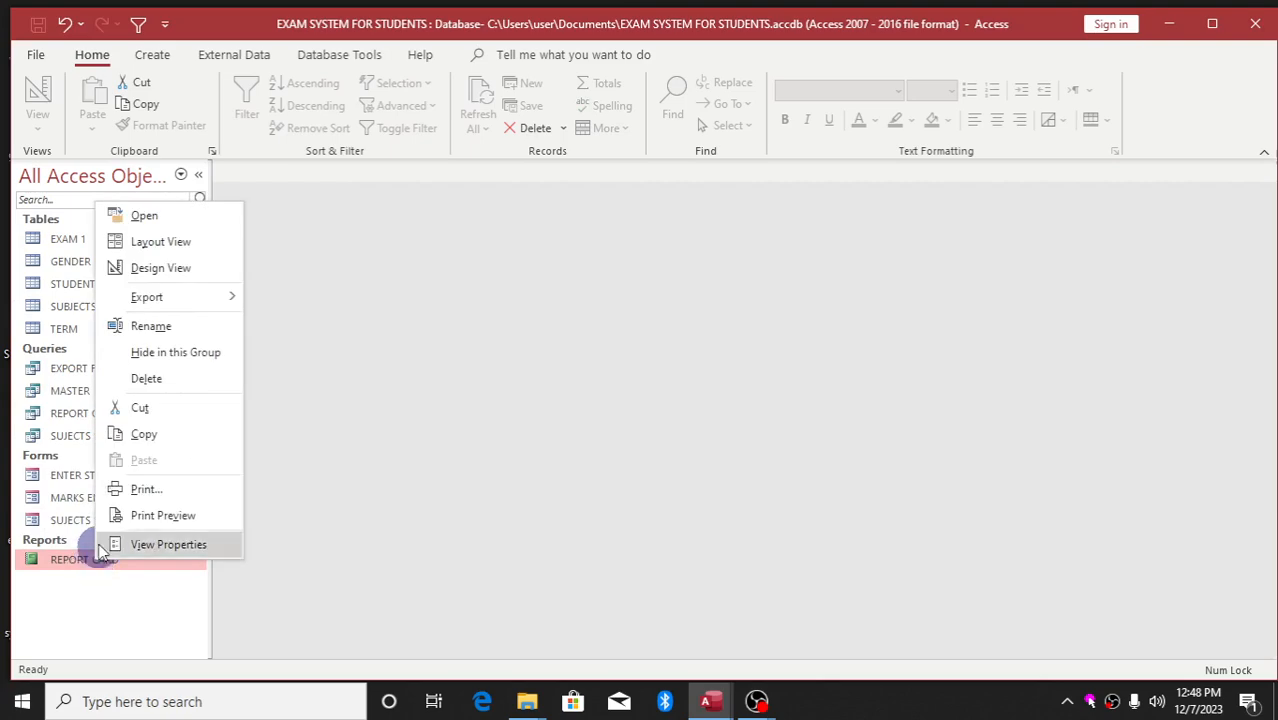
left_click(200, 270)
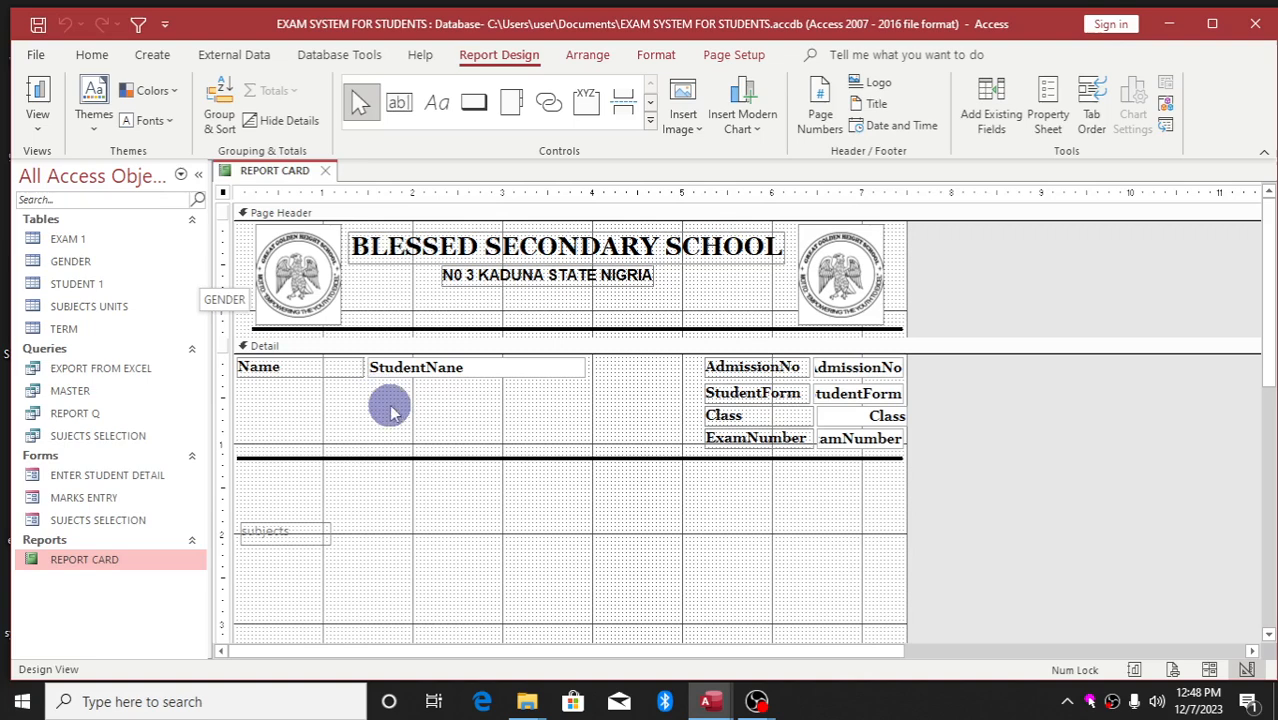
Step: Move the Detail section's thick line right under the ExamNumber field and place the subjects label beneath it, about 1.4 inches wide
left_click(438, 459)
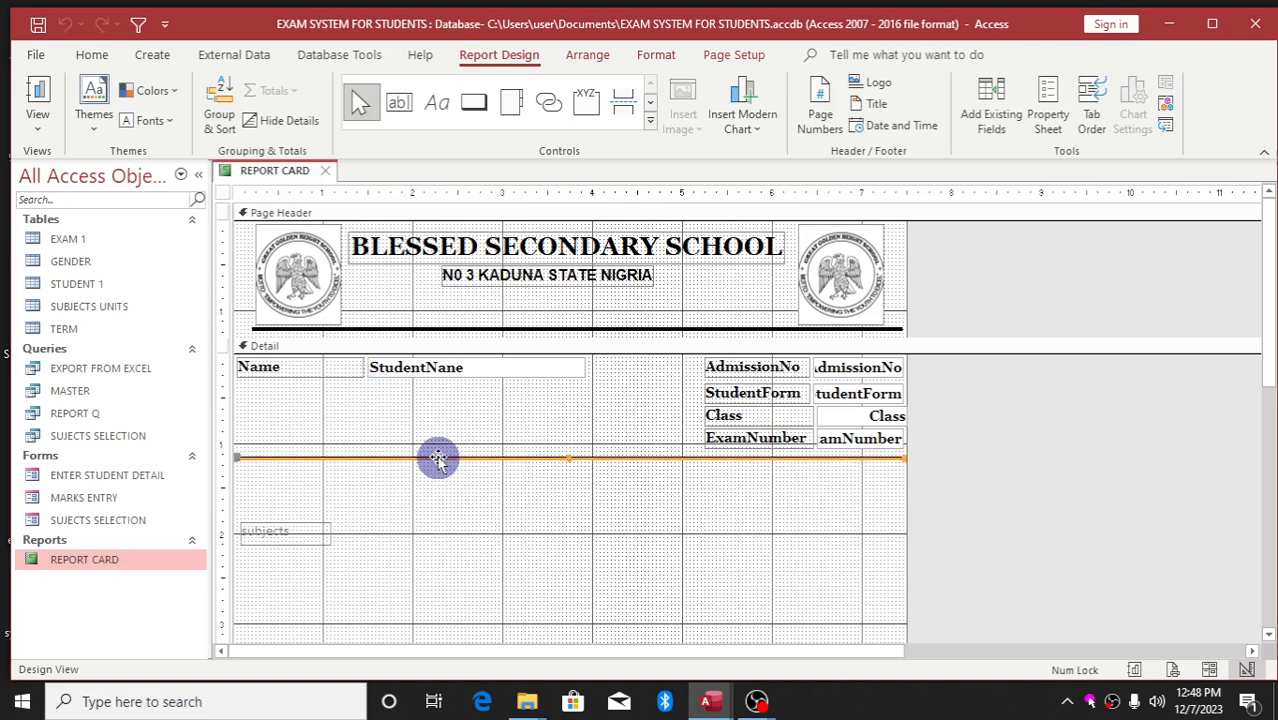
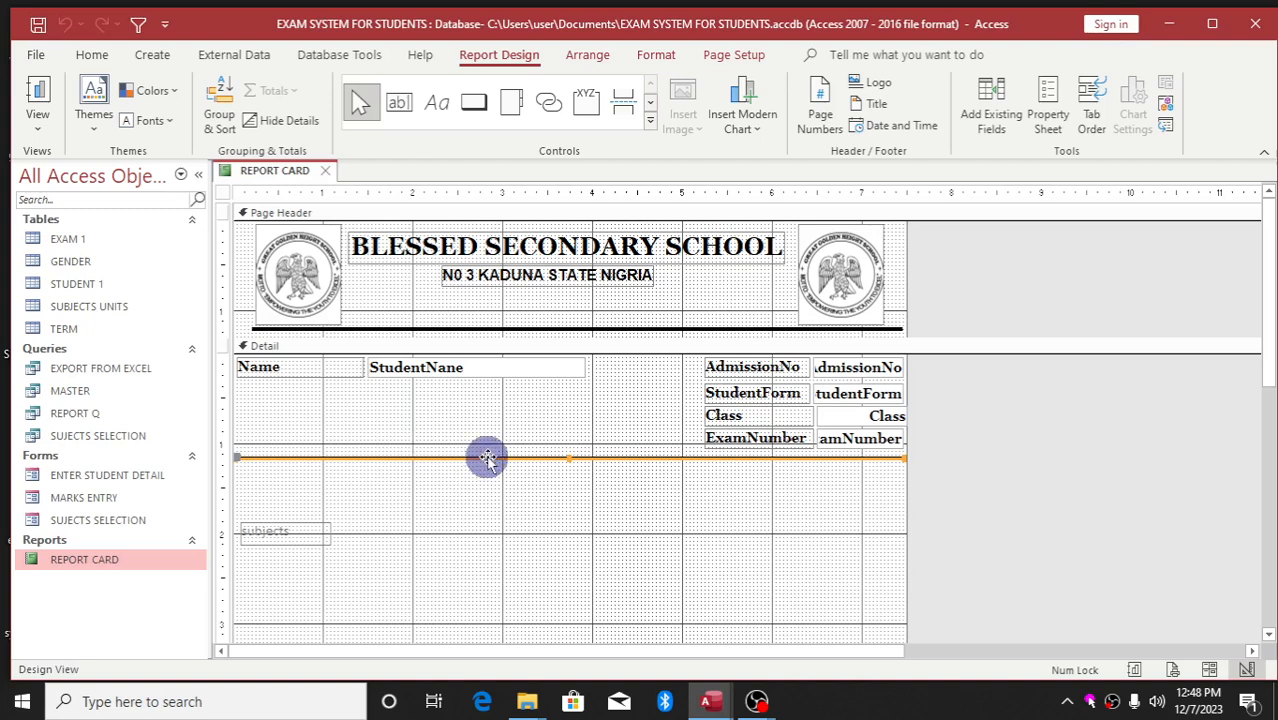
left_click_drag(487, 458, 484, 465)
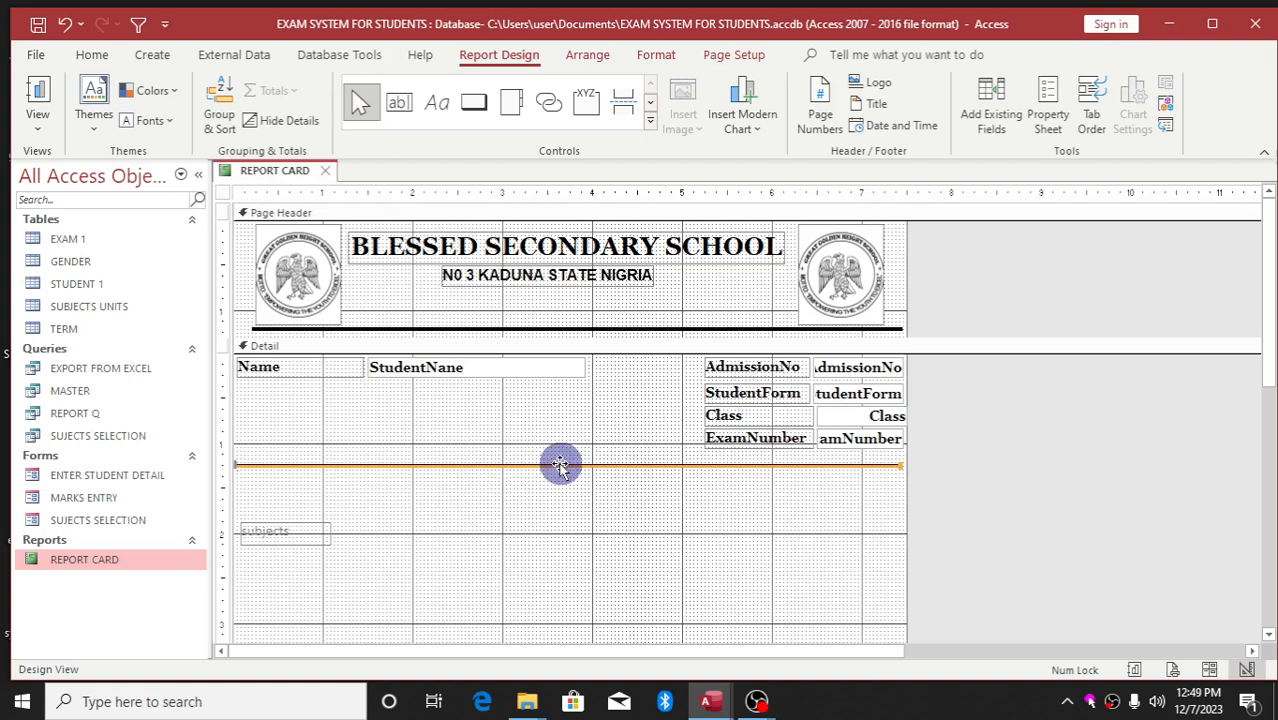
left_click_drag(559, 465, 558, 453)
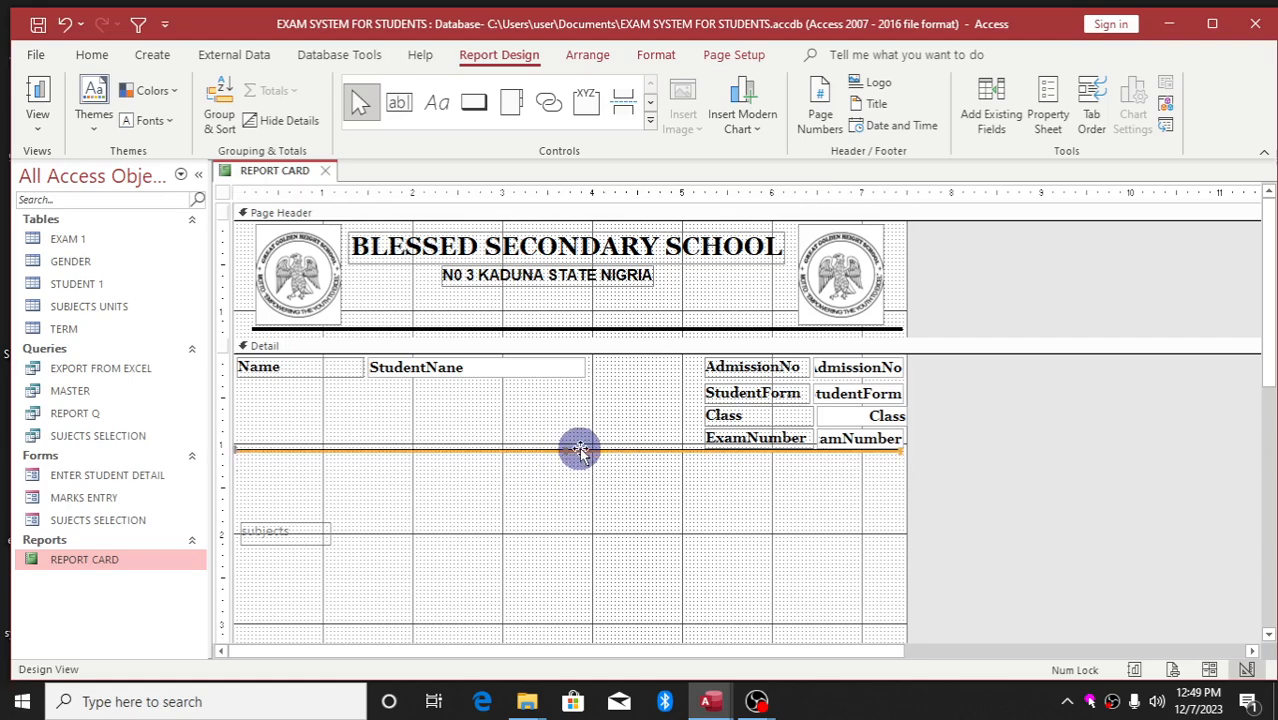
double_click(580, 451)
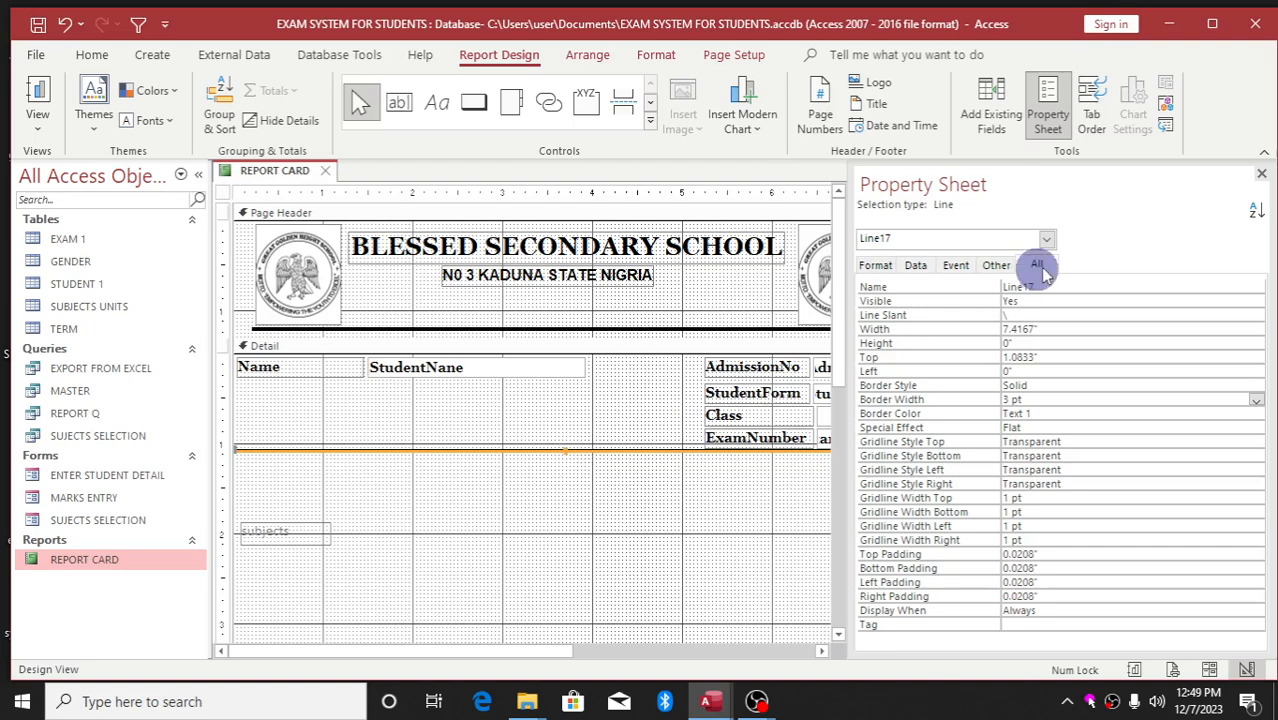
left_click(1262, 174)
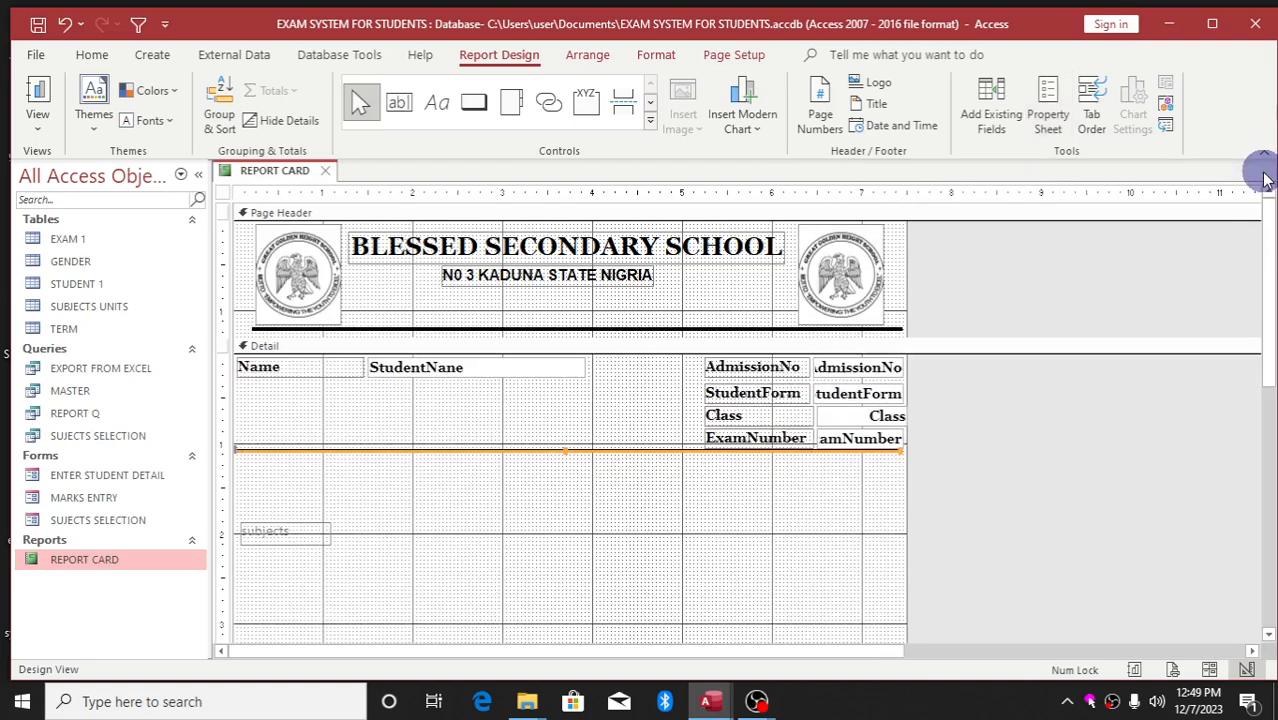
left_click_drag(316, 548, 365, 463)
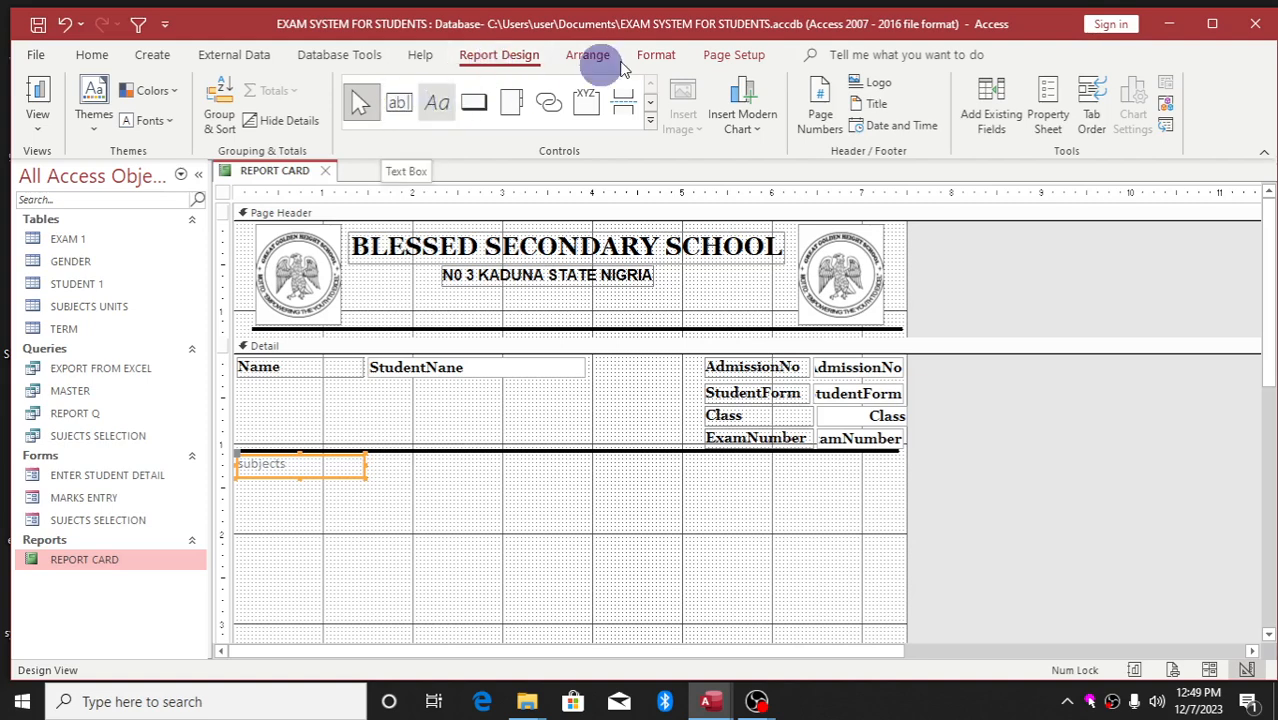
left_click(652, 122)
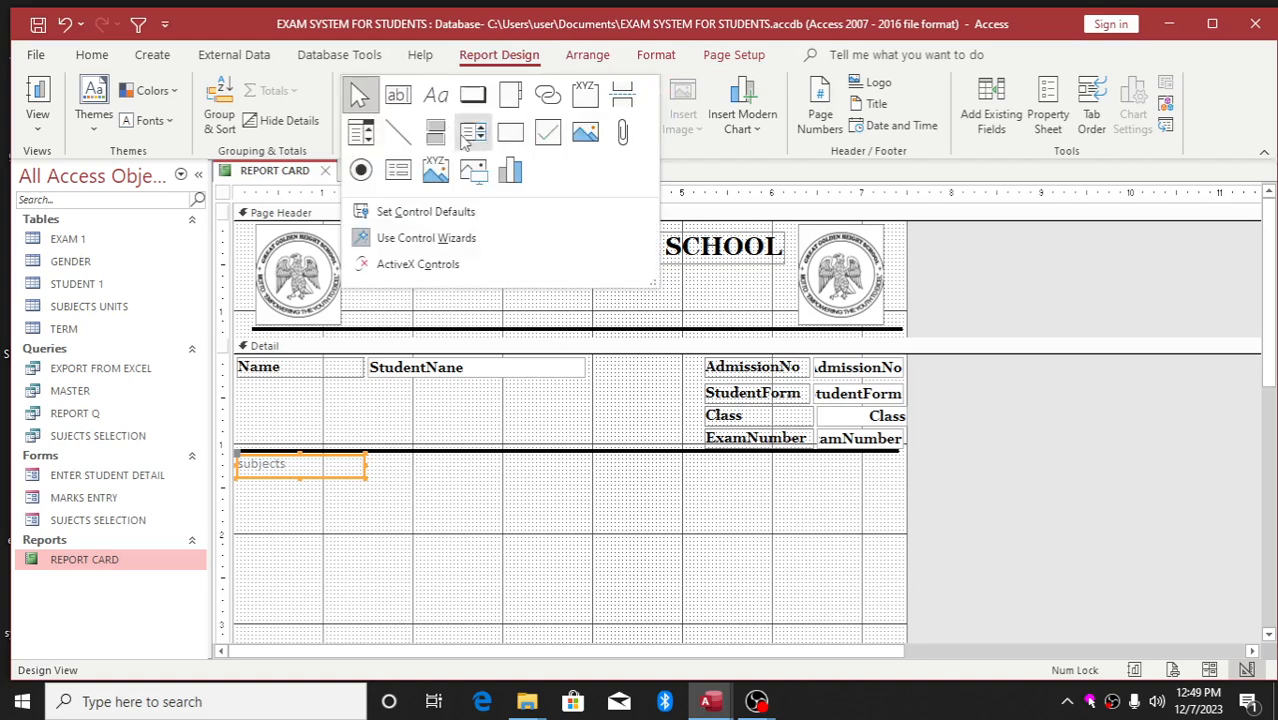
left_click(398, 133)
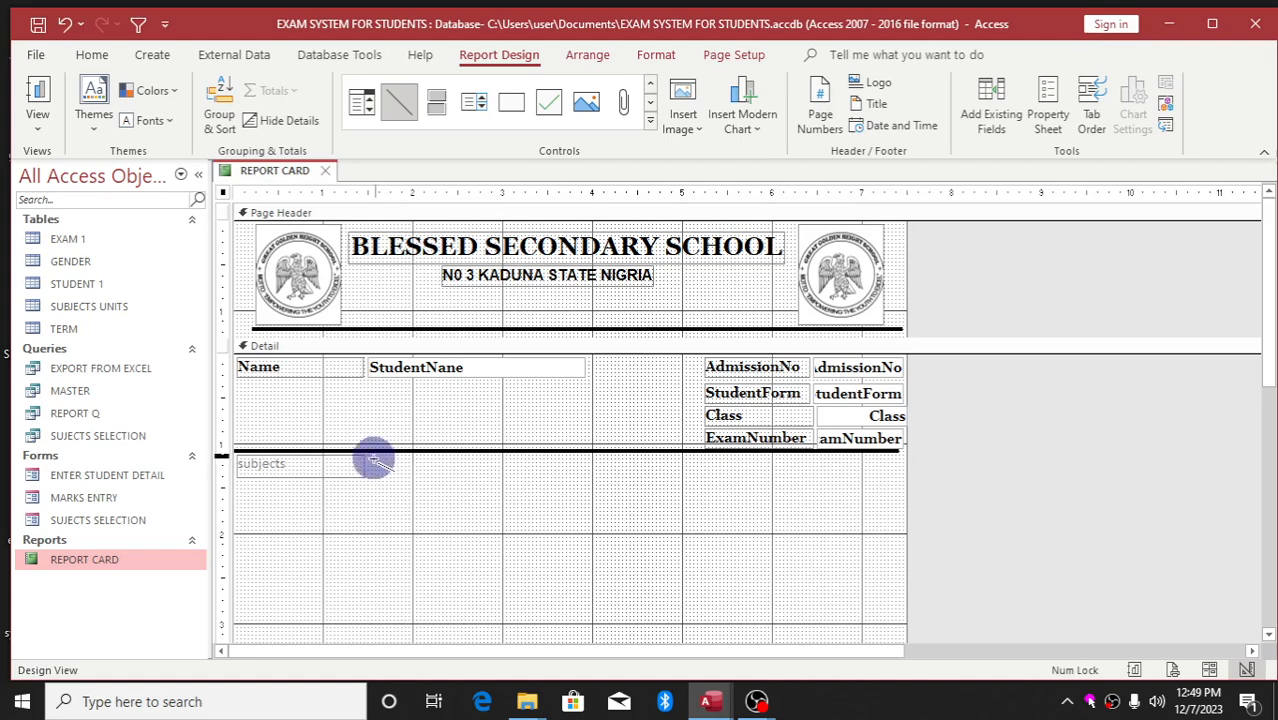
left_click_drag(373, 456, 371, 623)
left_click(390, 618)
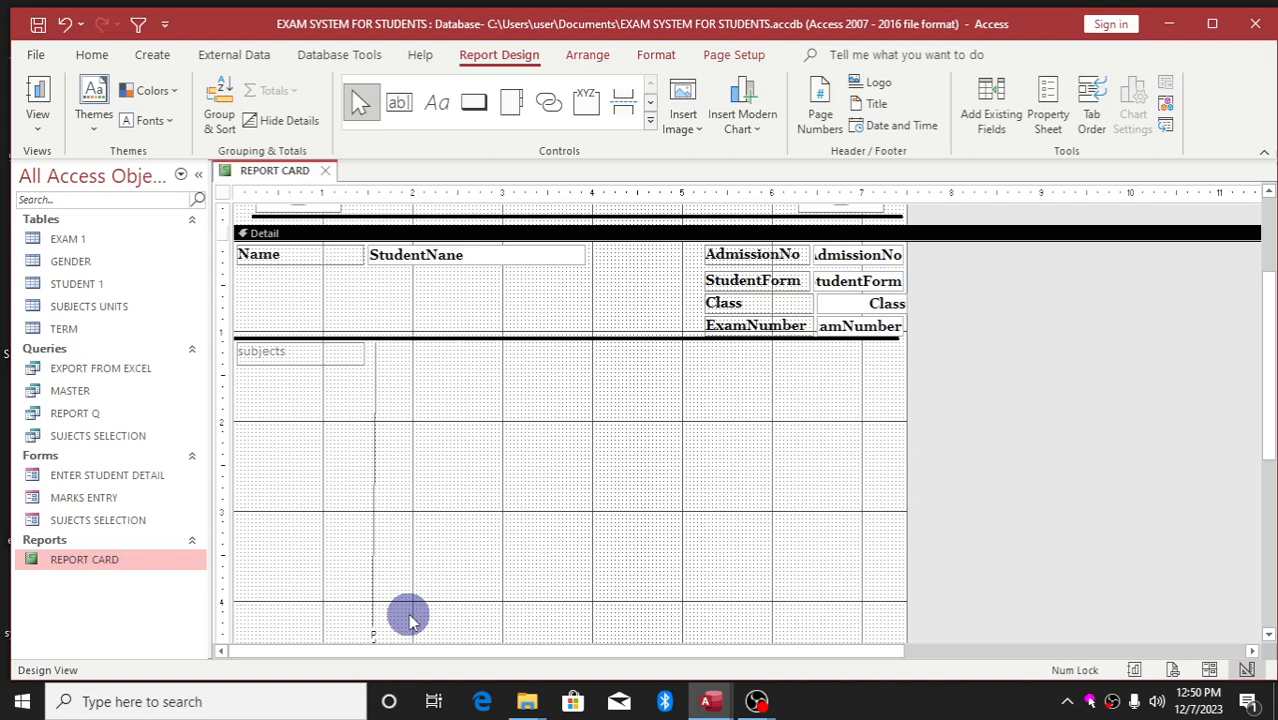
key("ctrl+z")
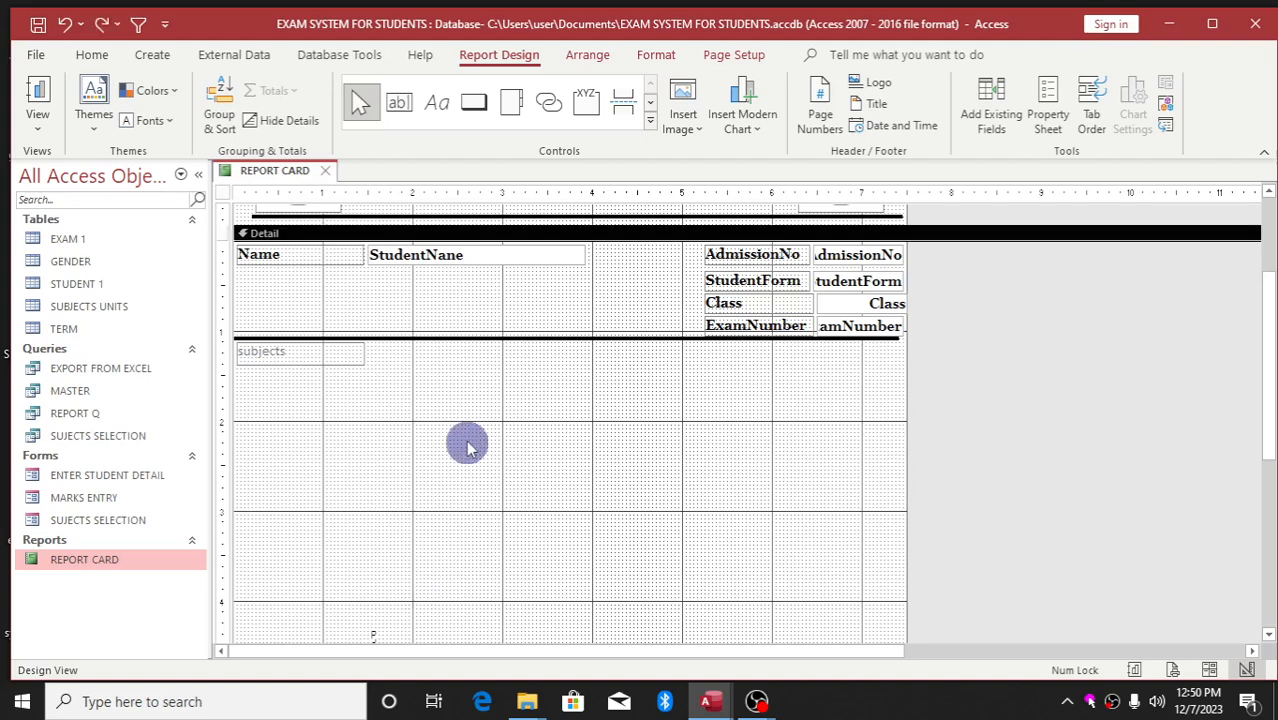
Step: Draw a vertical line about 3.2 inches long down from the thick line, just past the subjects label, about 1.6 inches across
left_click(650, 127)
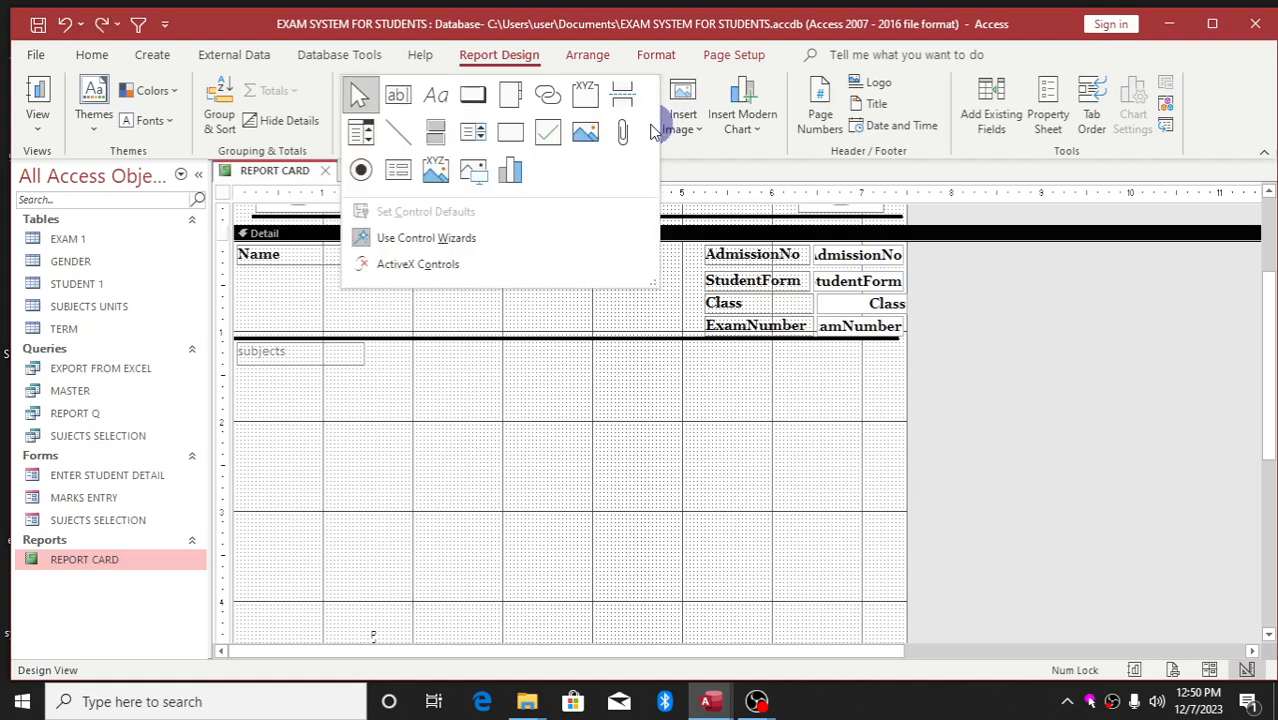
left_click(400, 137)
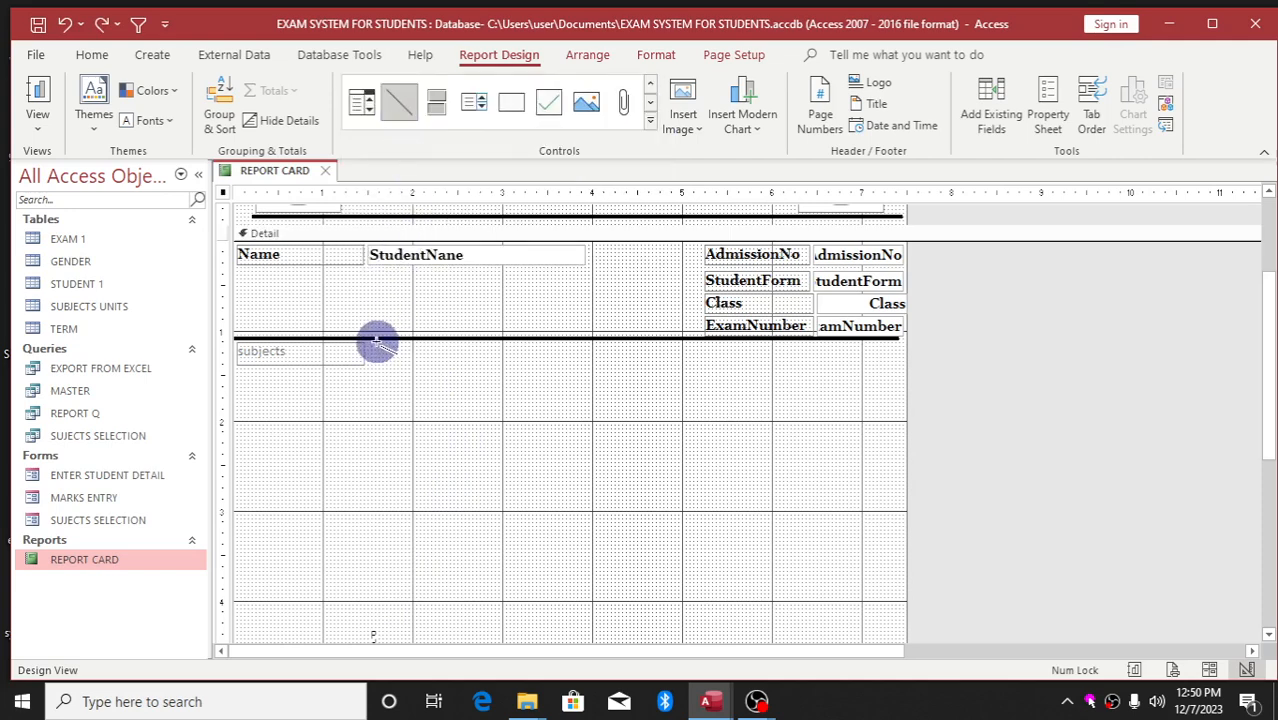
mouse_move(375, 342)
left_mouse_down()
mouse_move(385, 434)
mouse_move(374, 630)
left_mouse_up()
left_click(448, 600)
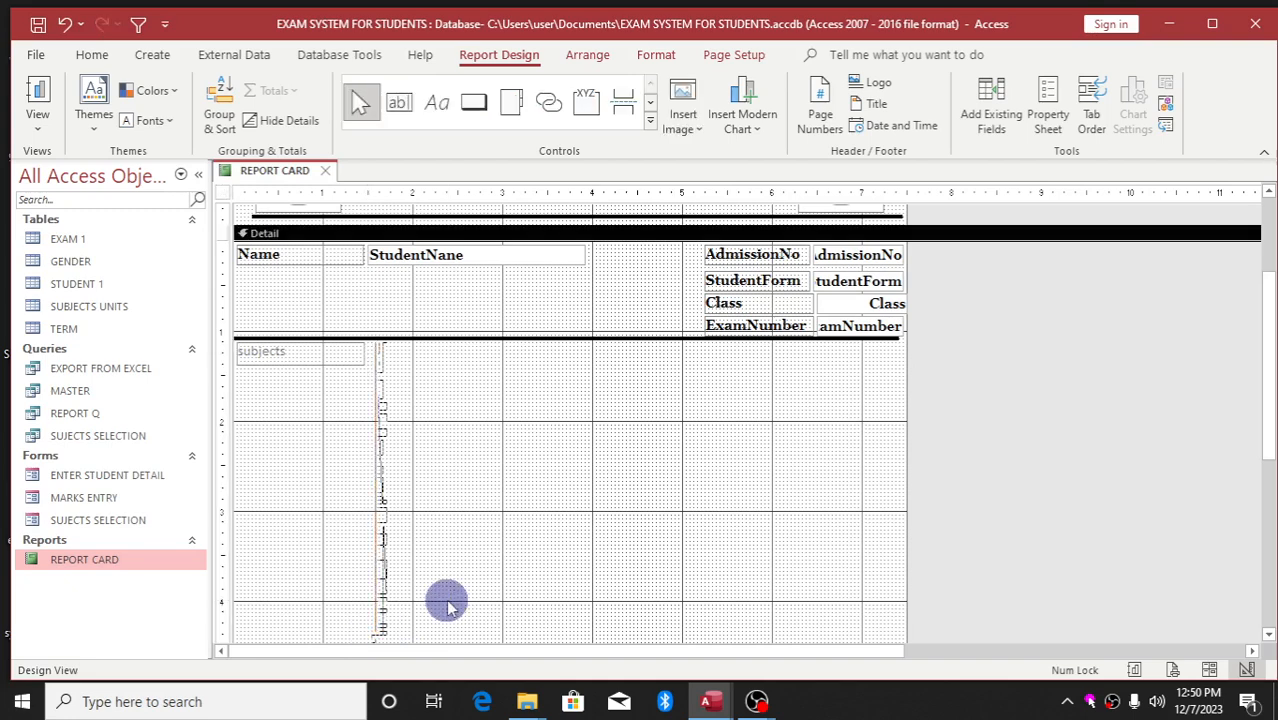
left_click(376, 551)
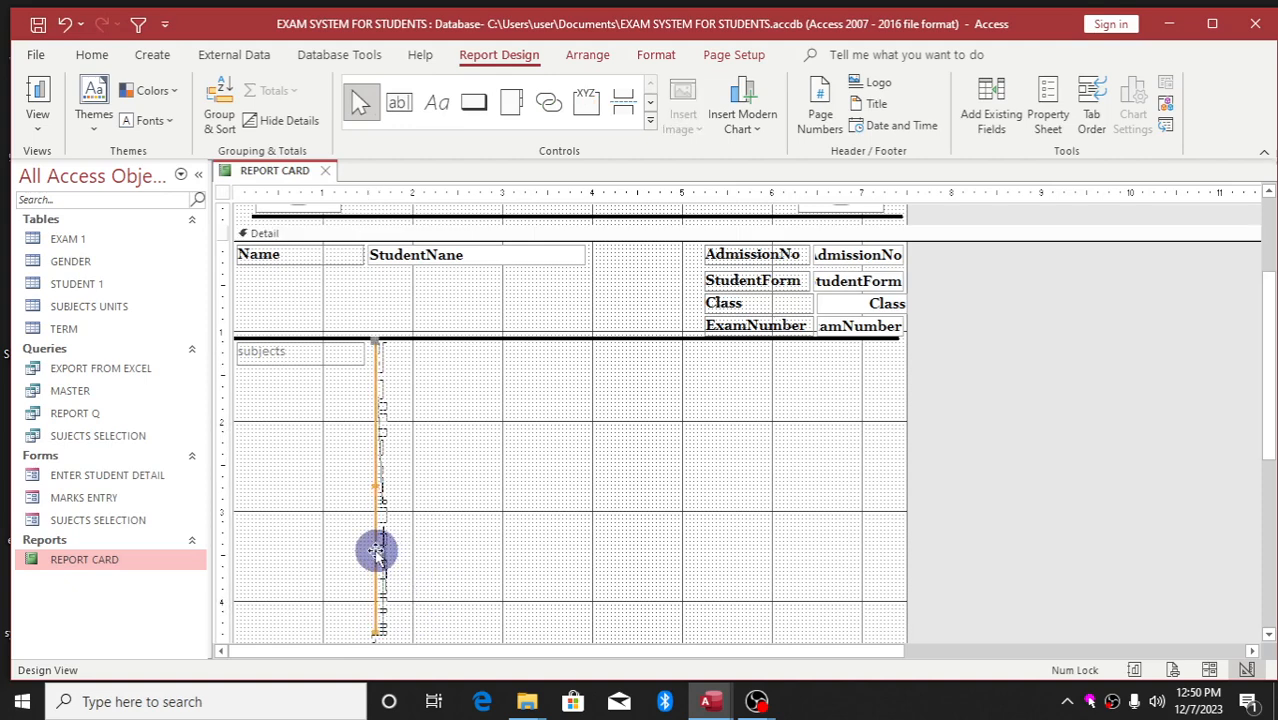
left_click_drag(376, 480, 376, 481)
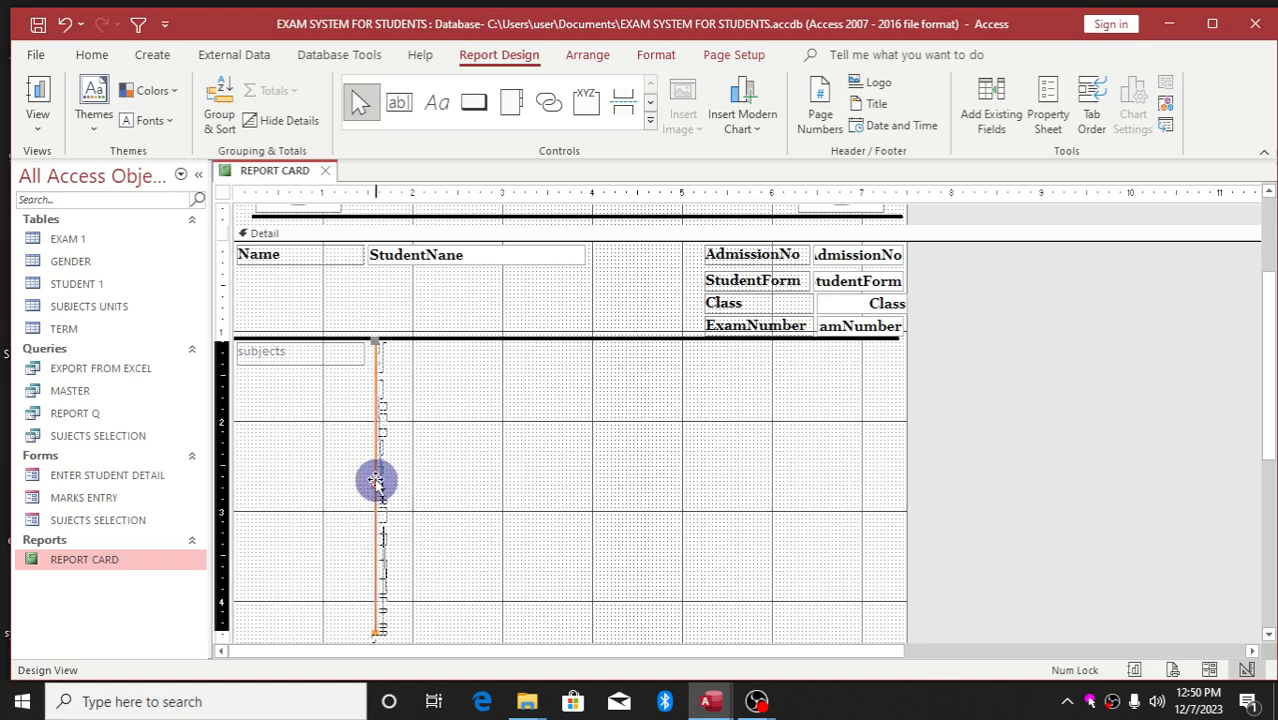
Step: Set the vertical line's border width to 2 pt and move it up to touch the thick horizontal line
double_click(376, 481)
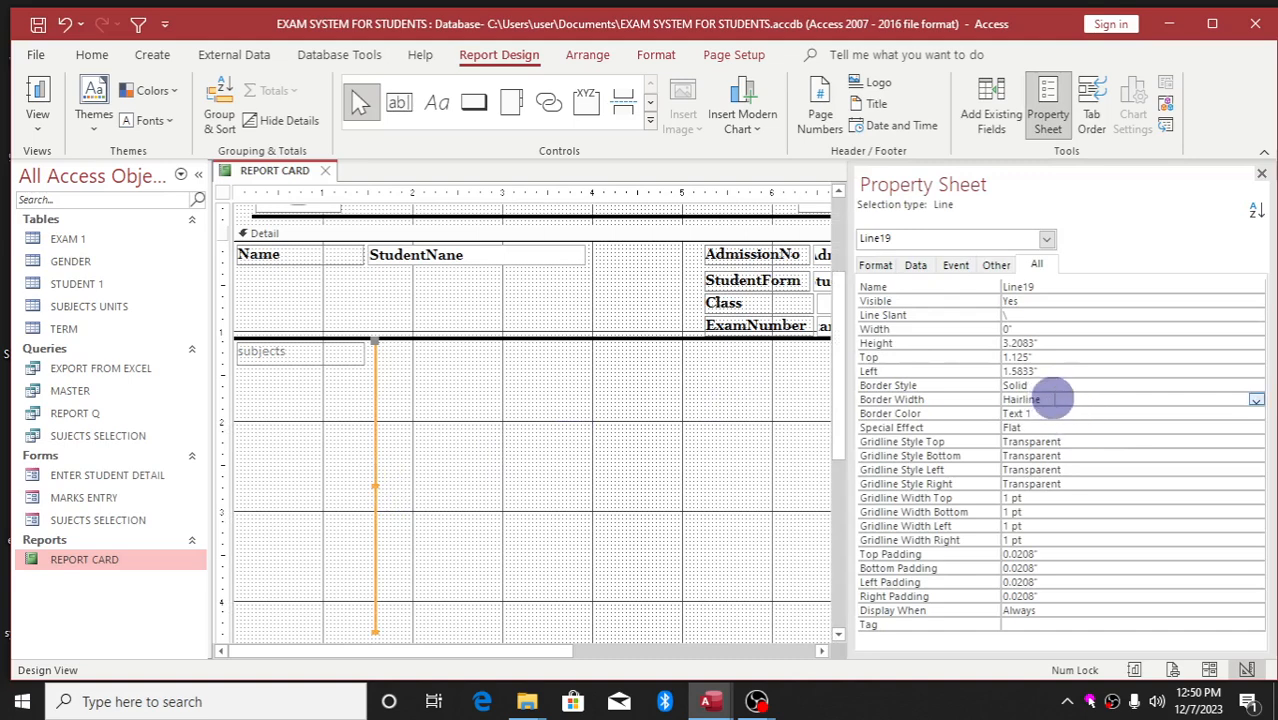
left_click(1045, 399)
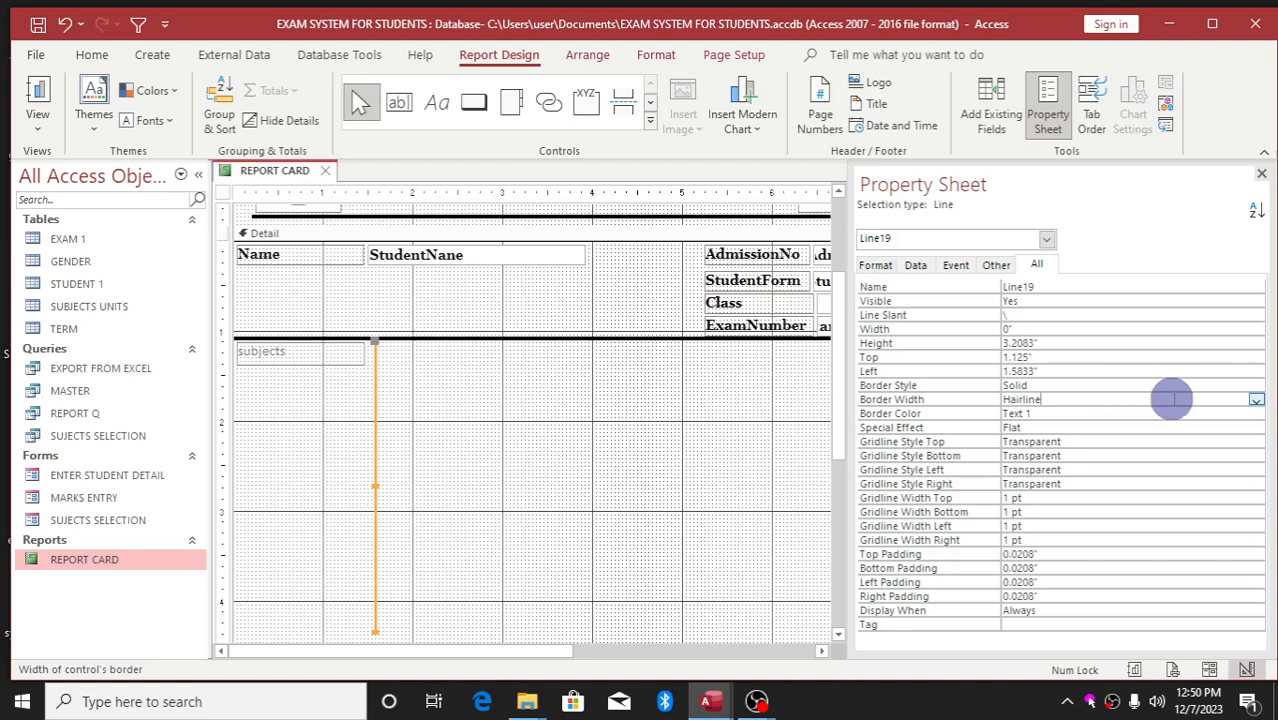
left_click(1257, 400)
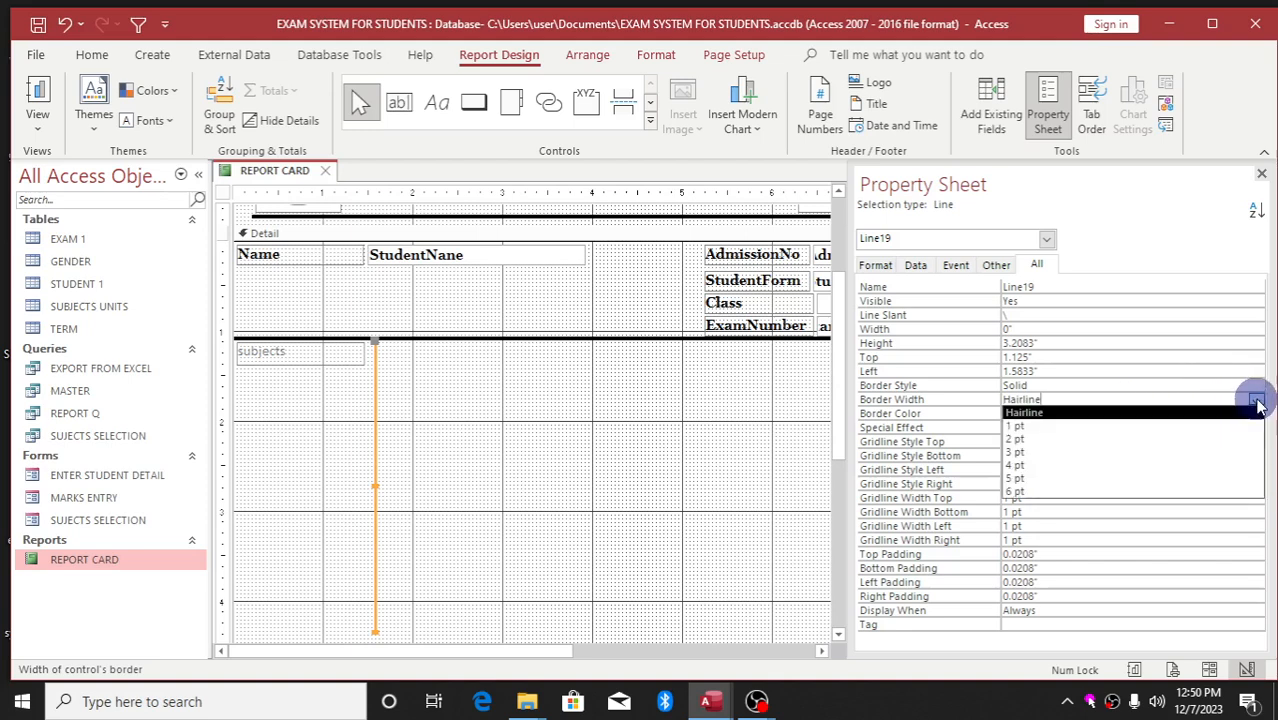
left_click(1146, 442)
left_click(540, 560)
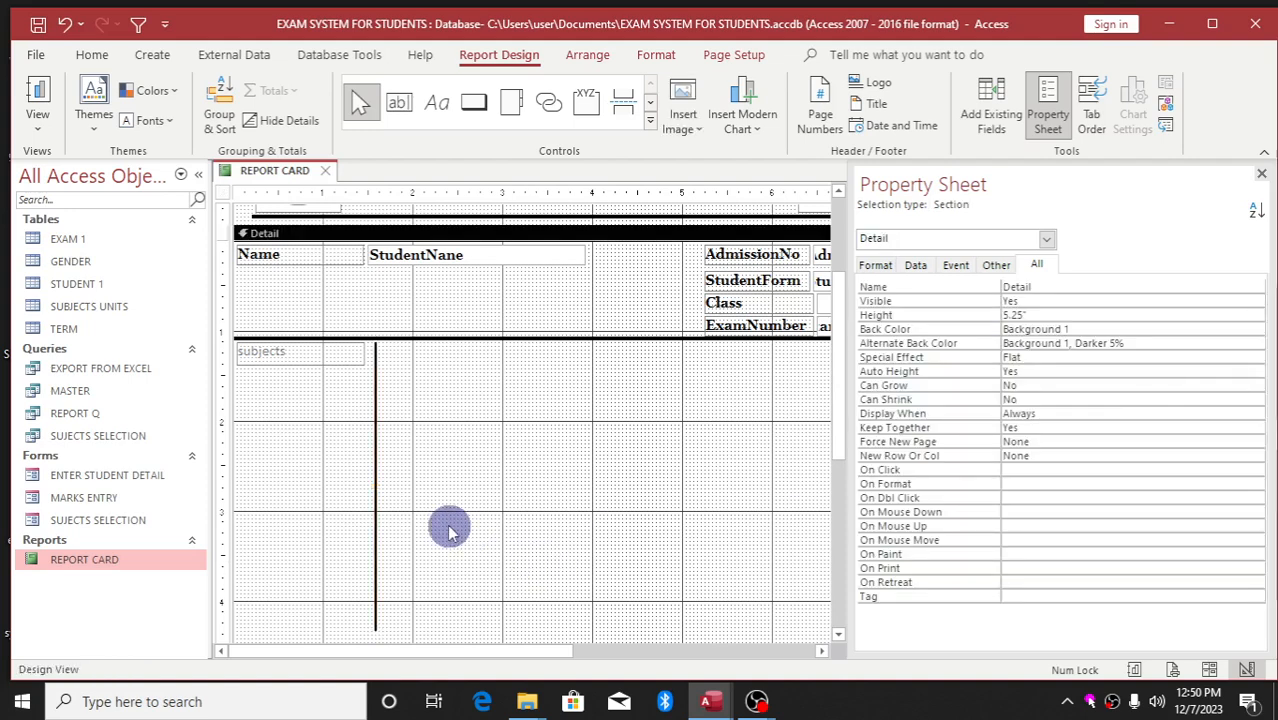
left_click(376, 505)
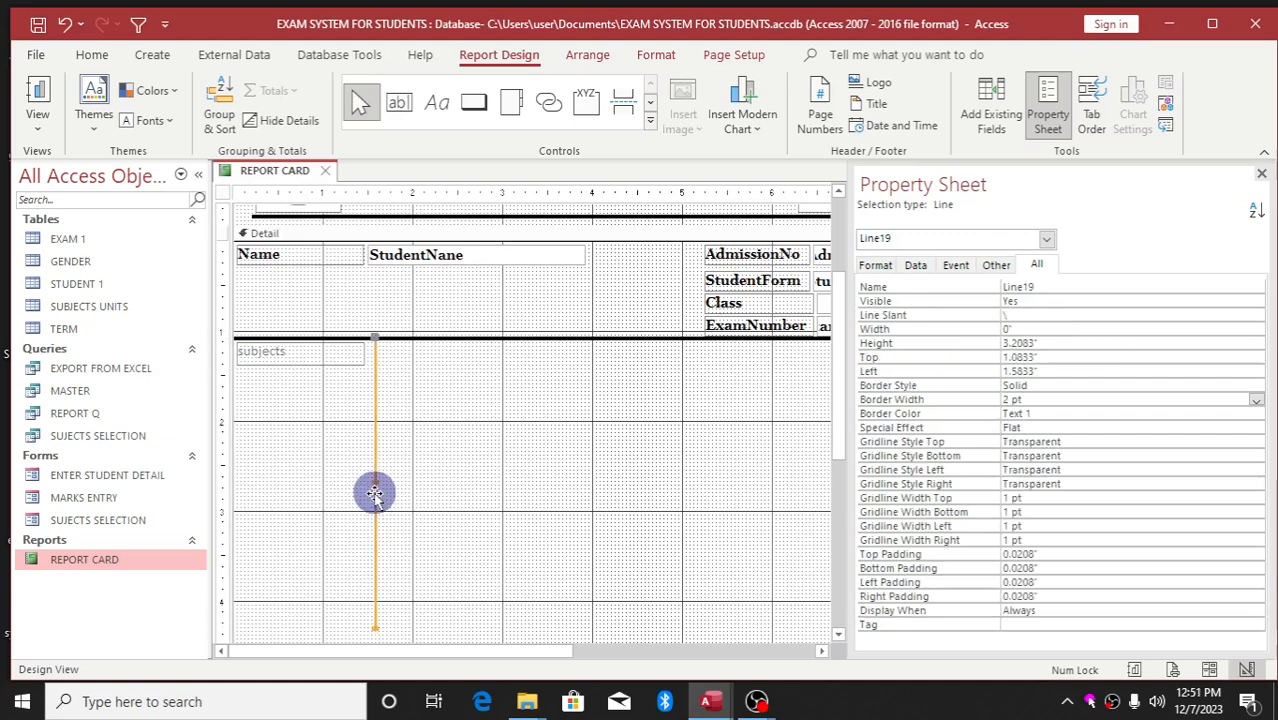
left_click(407, 517)
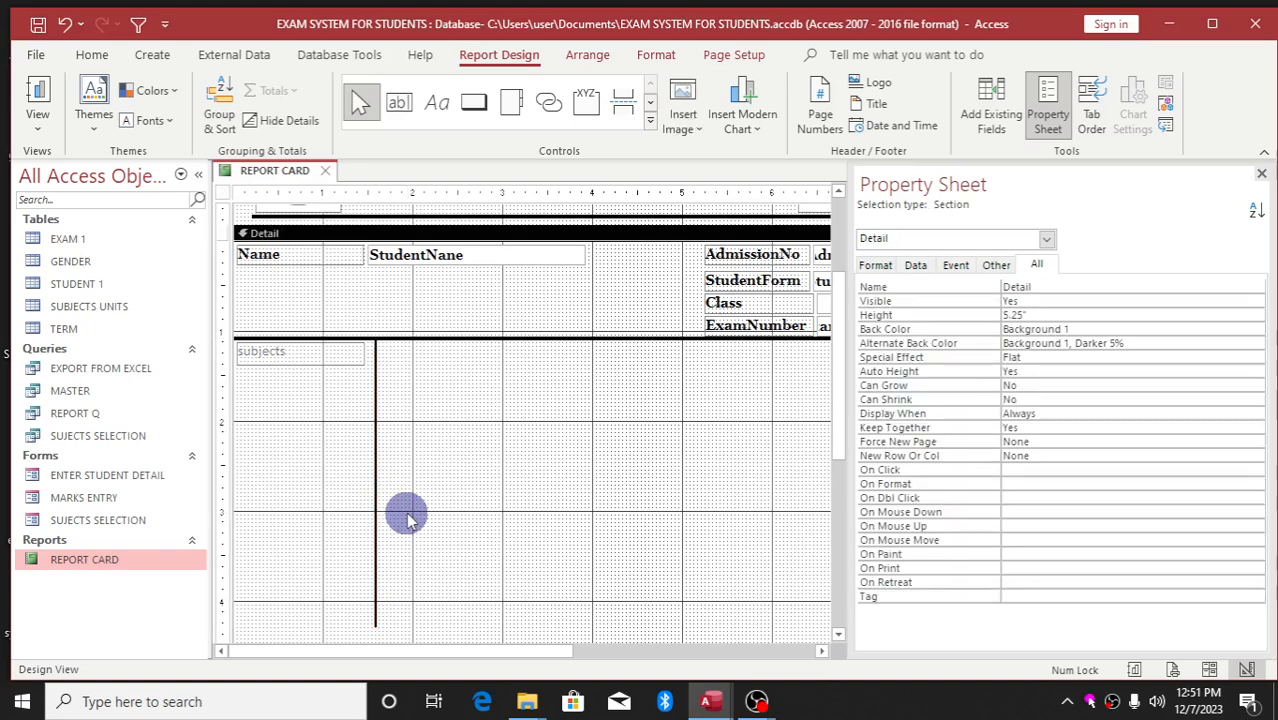
Step: Widen the subjects label to about 1.54 inches so it spans from the report's left margin to the vertical line
left_click(292, 364)
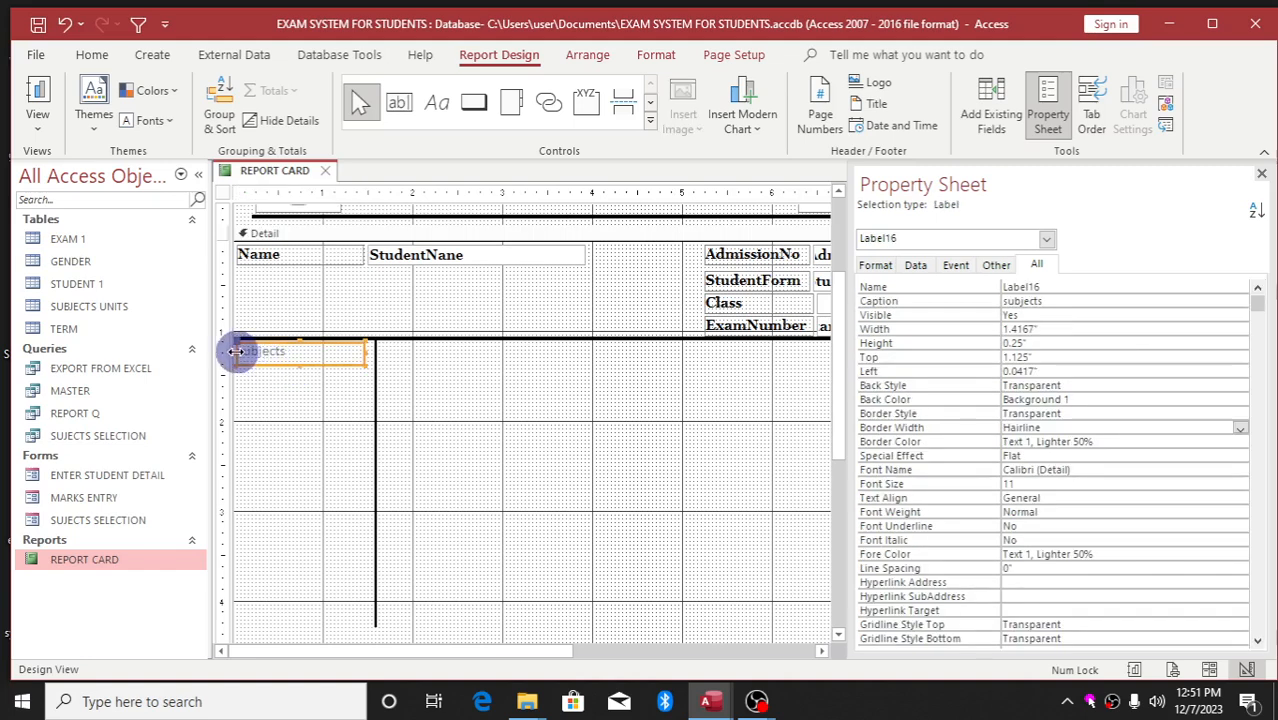
left_click_drag(236, 352, 230, 351)
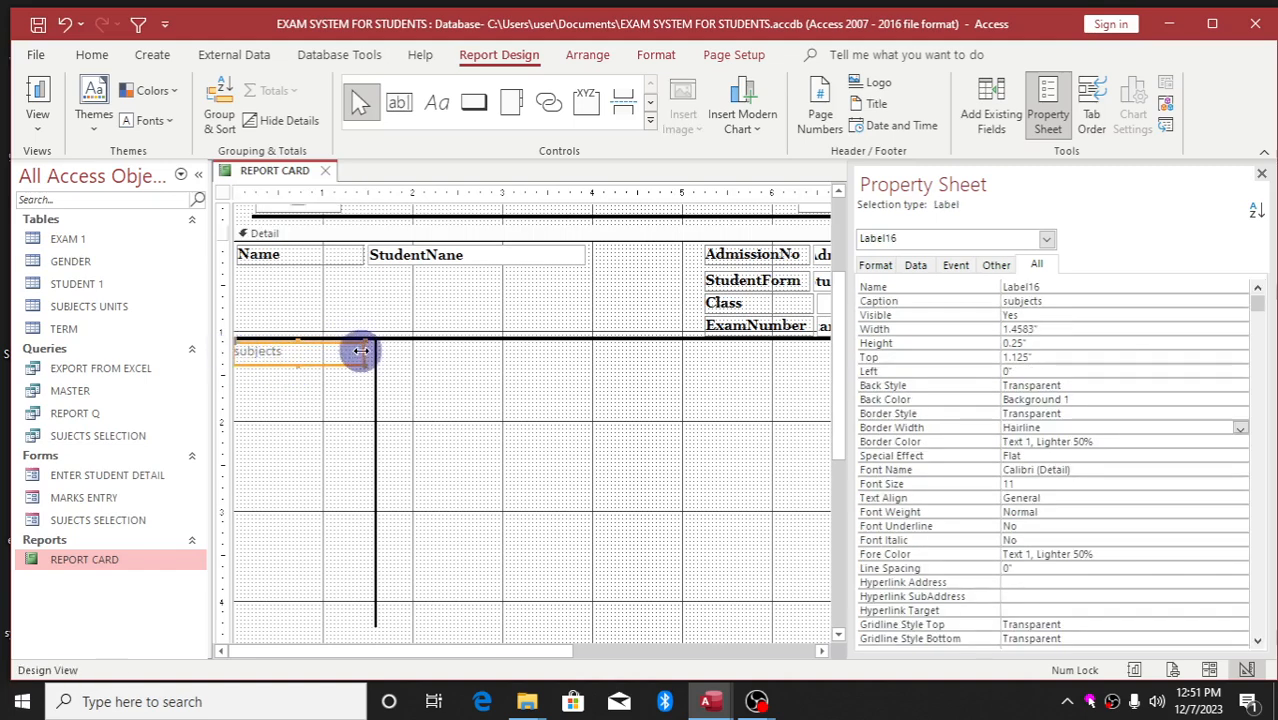
left_click_drag(363, 351, 373, 349)
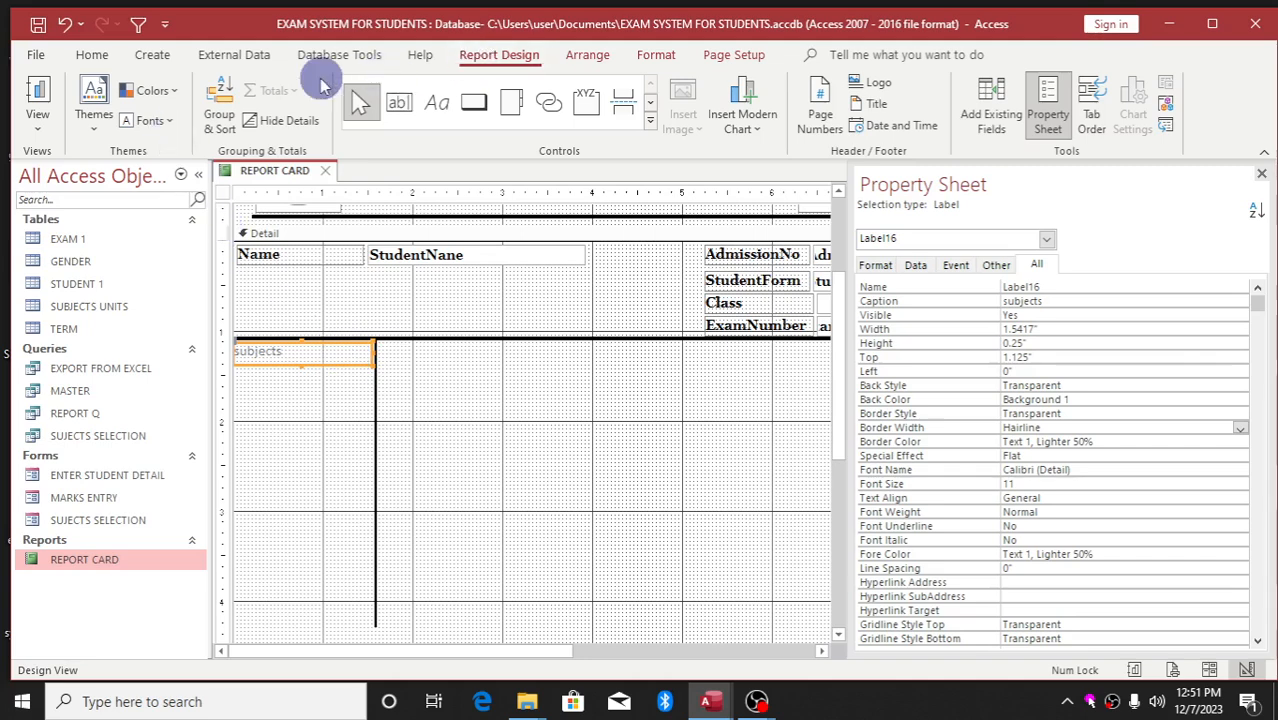
Step: Format the subjects label in bold black Georgia at size 12
left_click(91, 54)
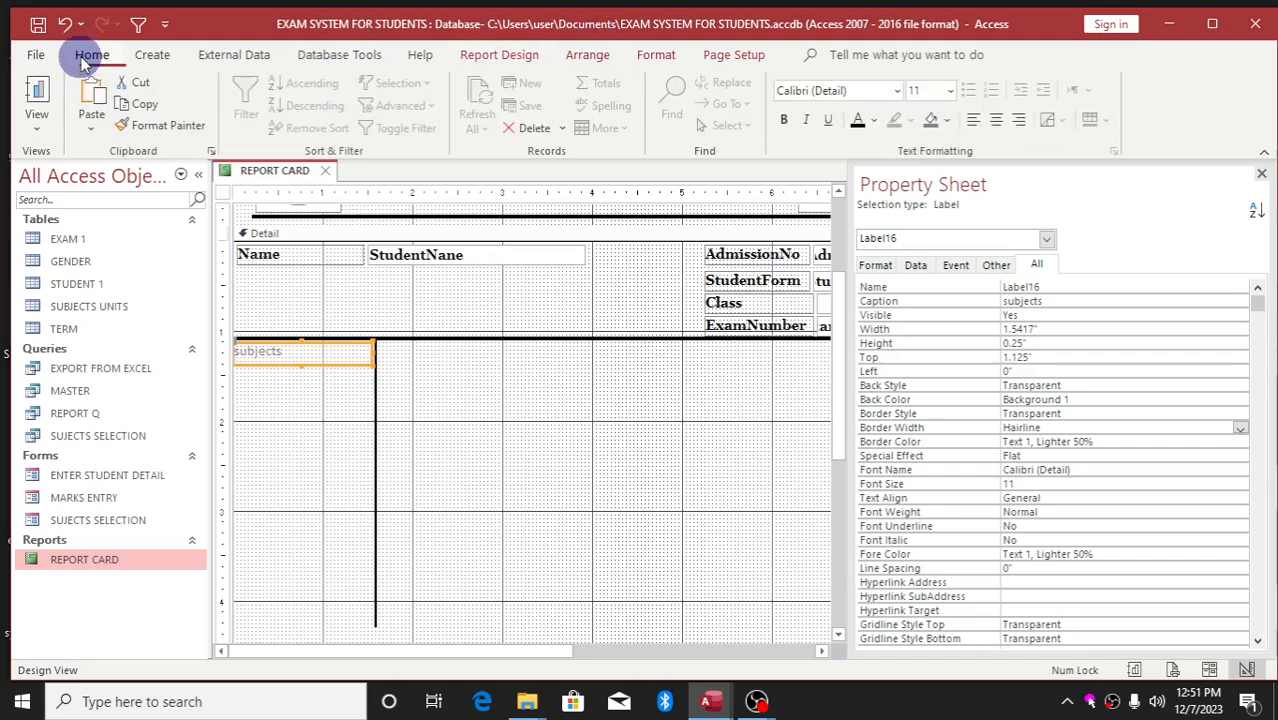
left_click(843, 91)
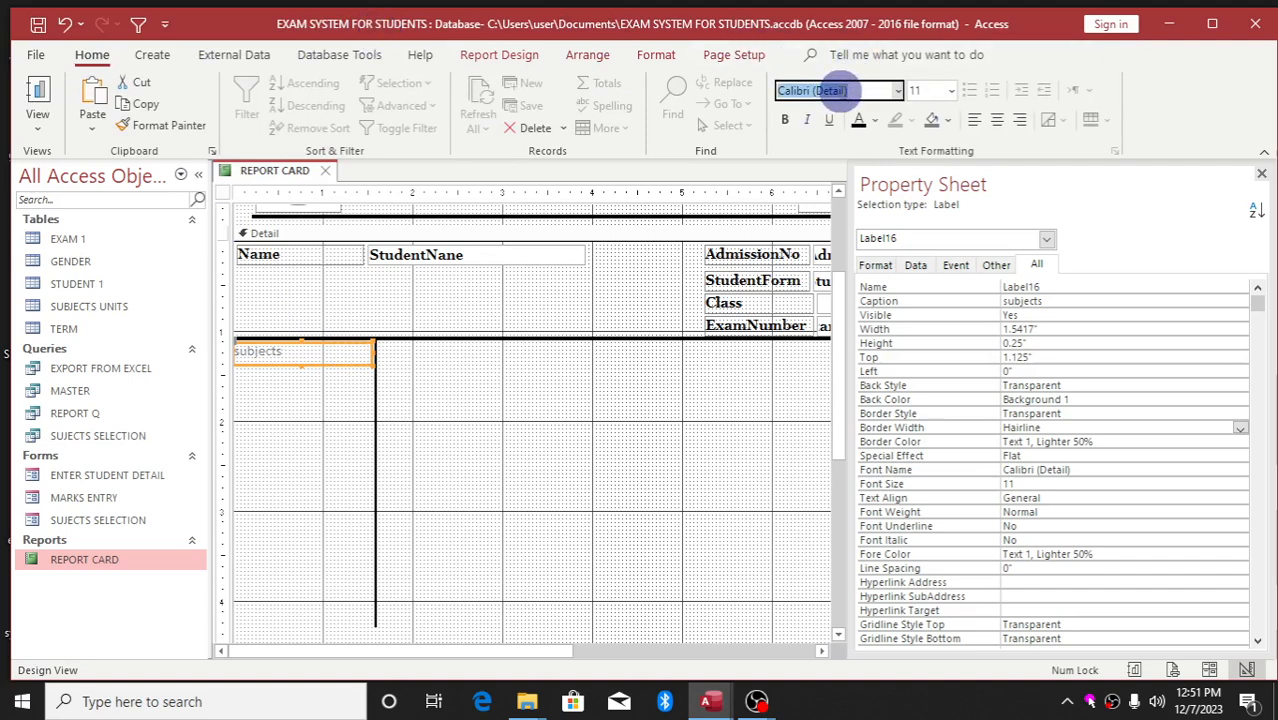
type("Georgia")
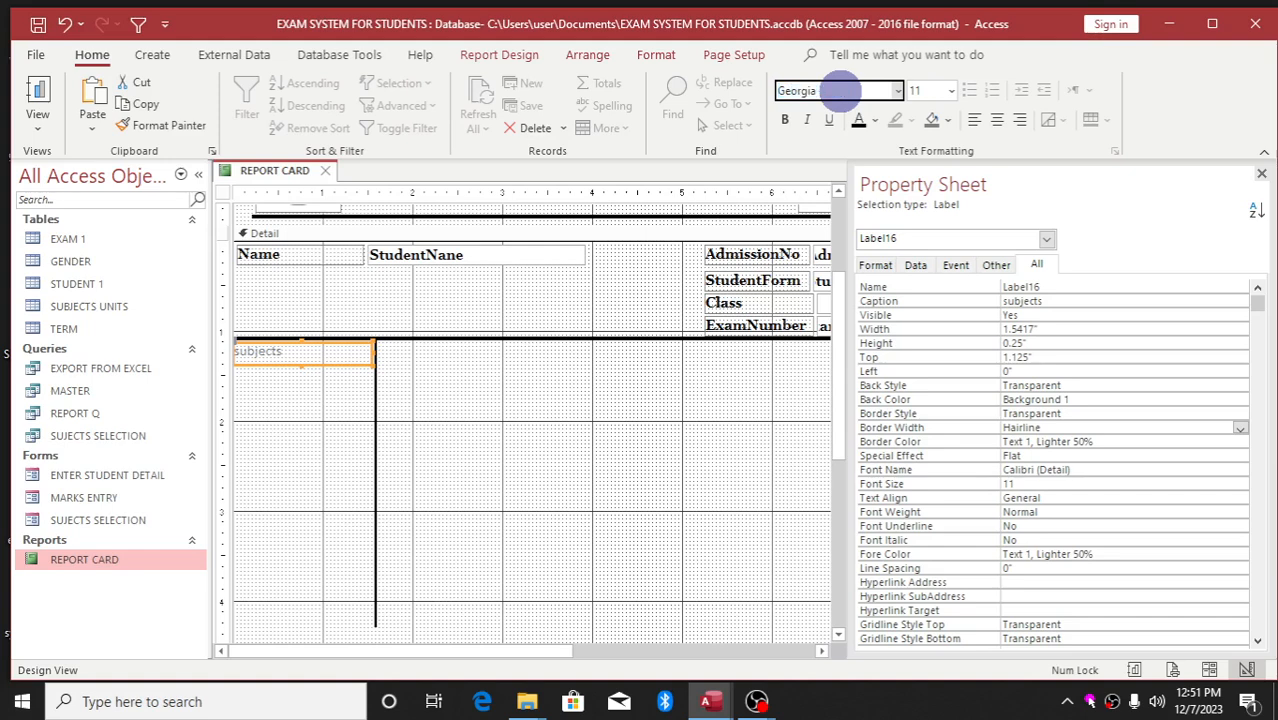
key("Return")
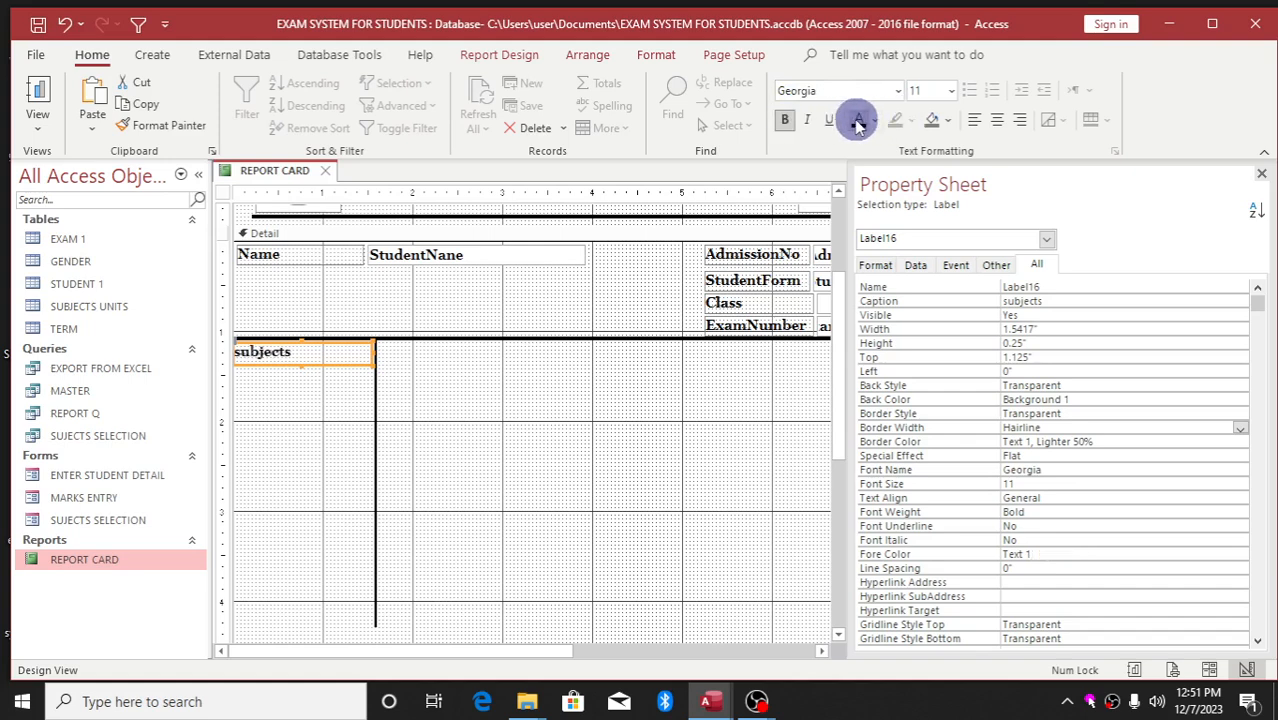
left_click(953, 91)
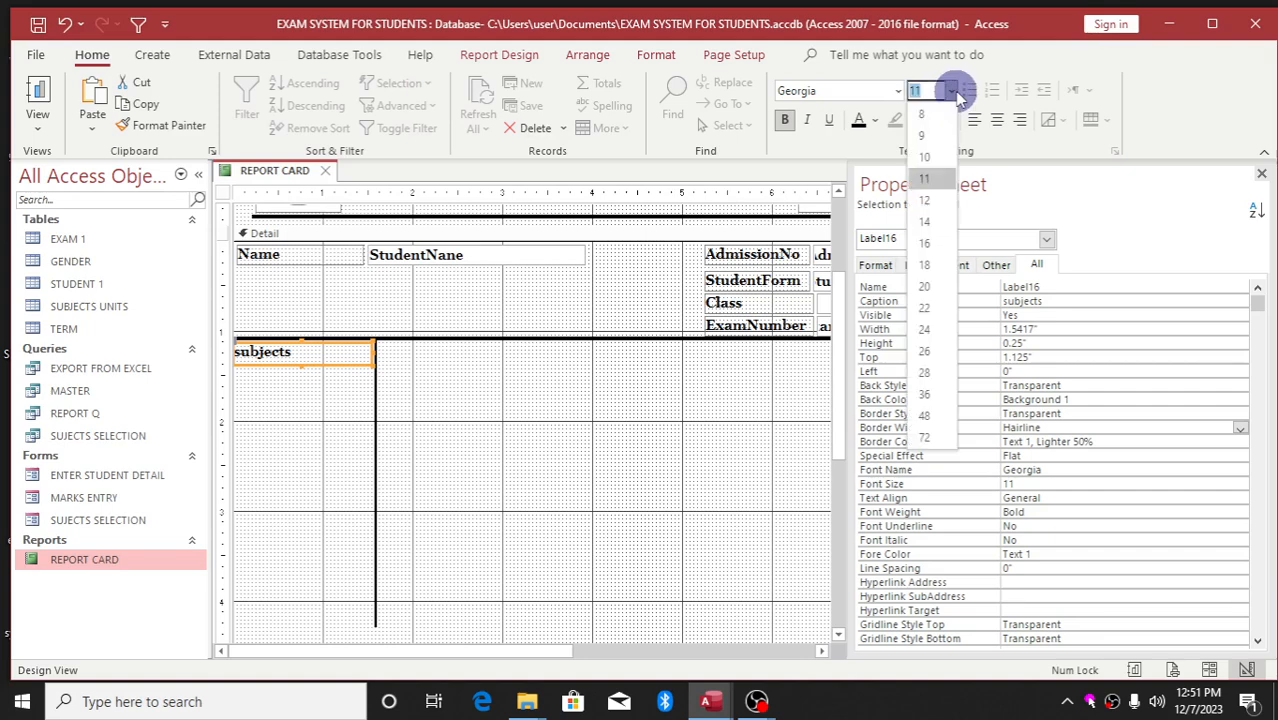
left_click(925, 201)
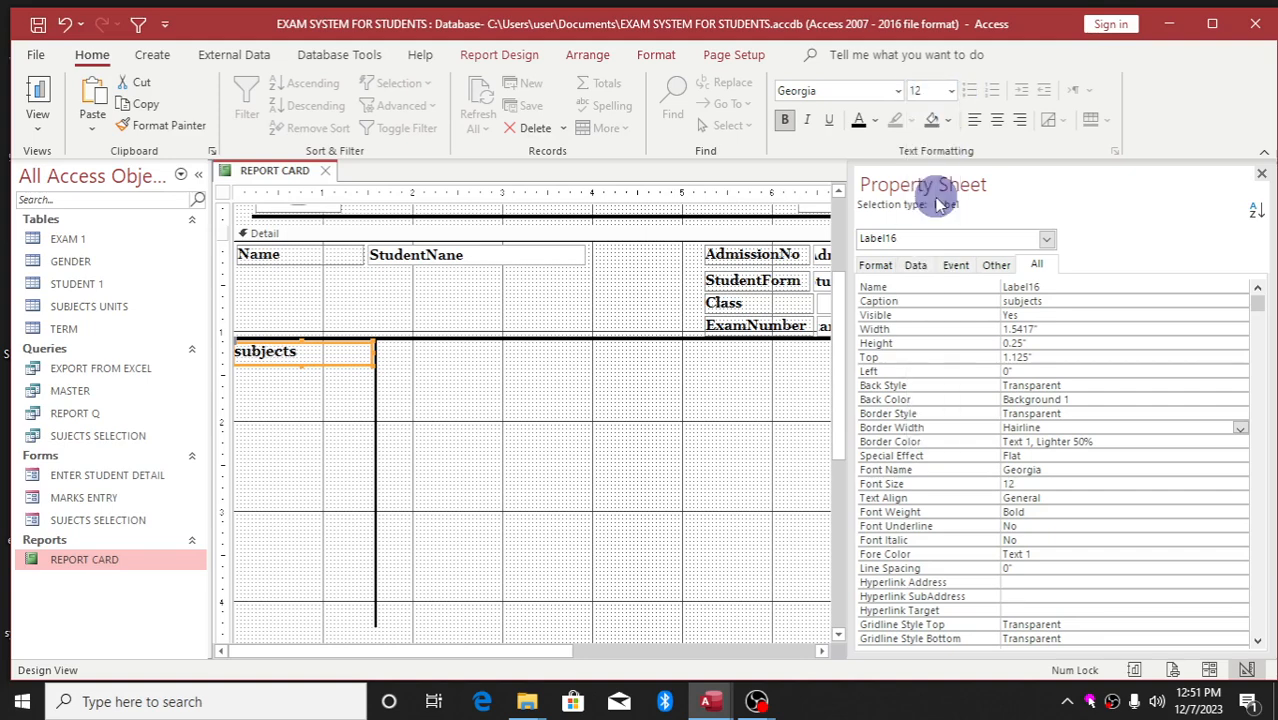
left_click(602, 384)
left_click(362, 435)
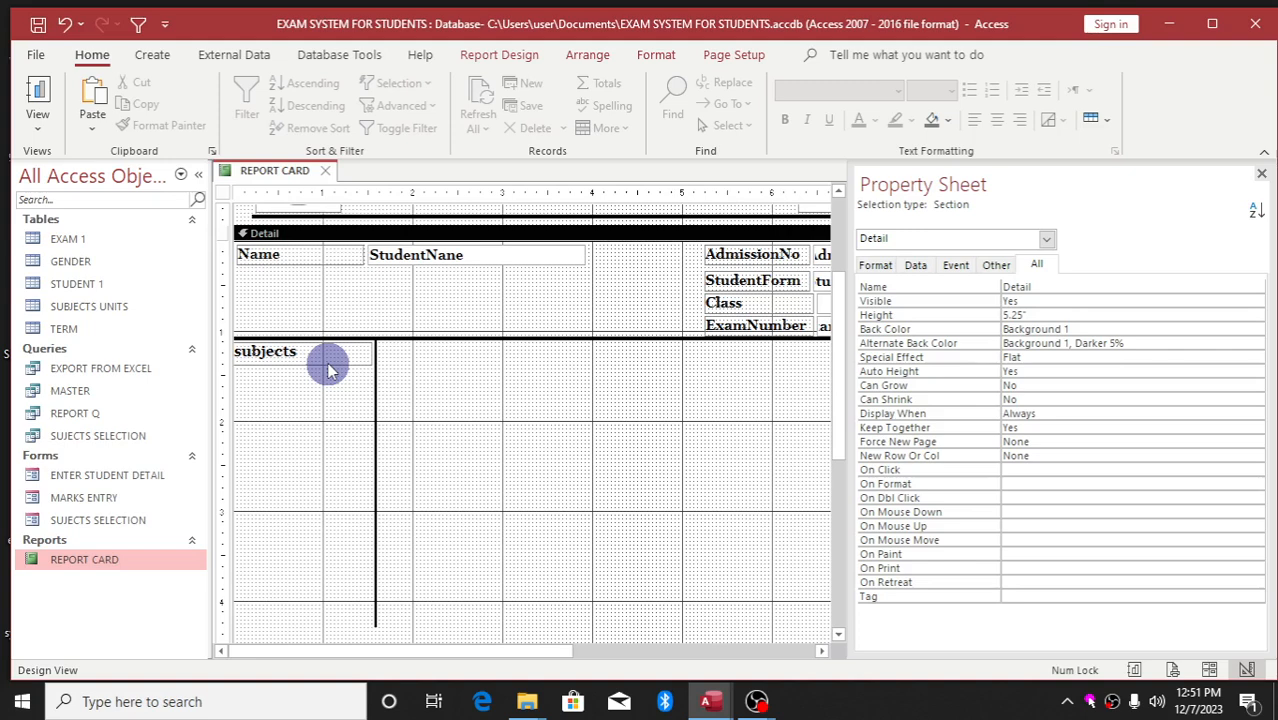
Step: Duplicate the Detail section's thick horizontal line and place the copy along the lower edge of the subjects label, 1.375 inches from the section top
left_click(435, 340)
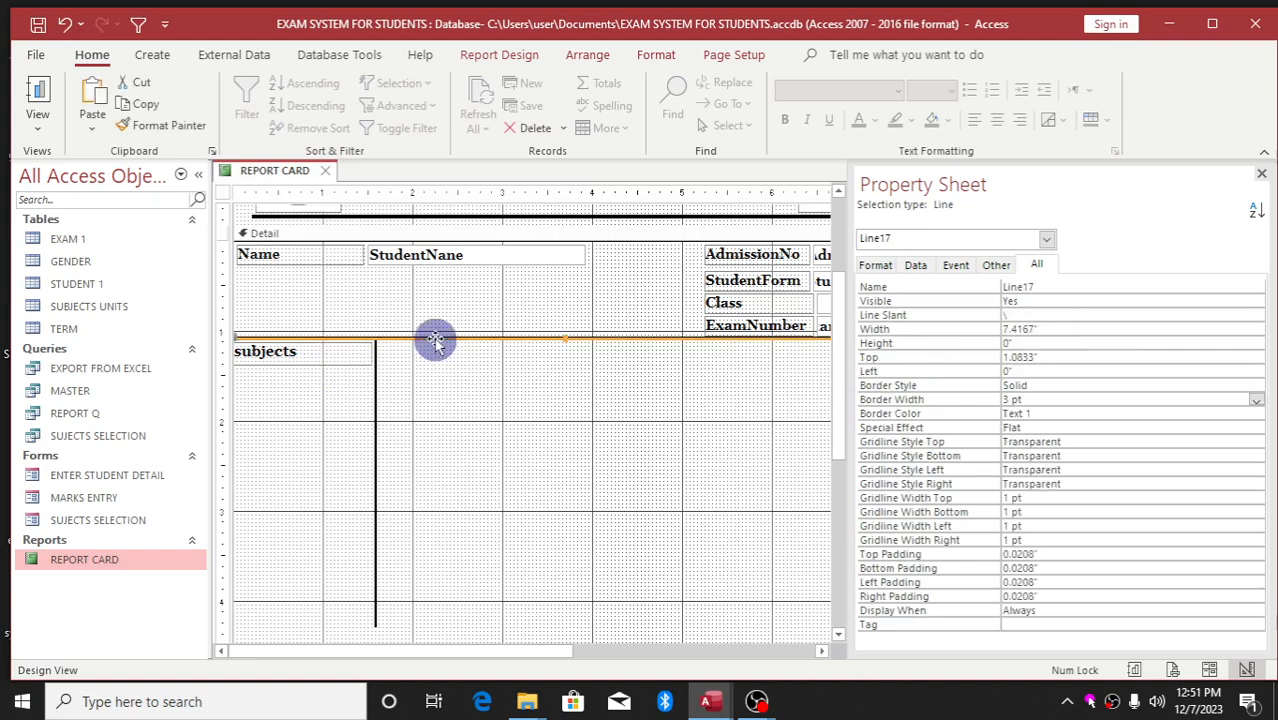
key("ctrl+c")
key("ctrl+v")
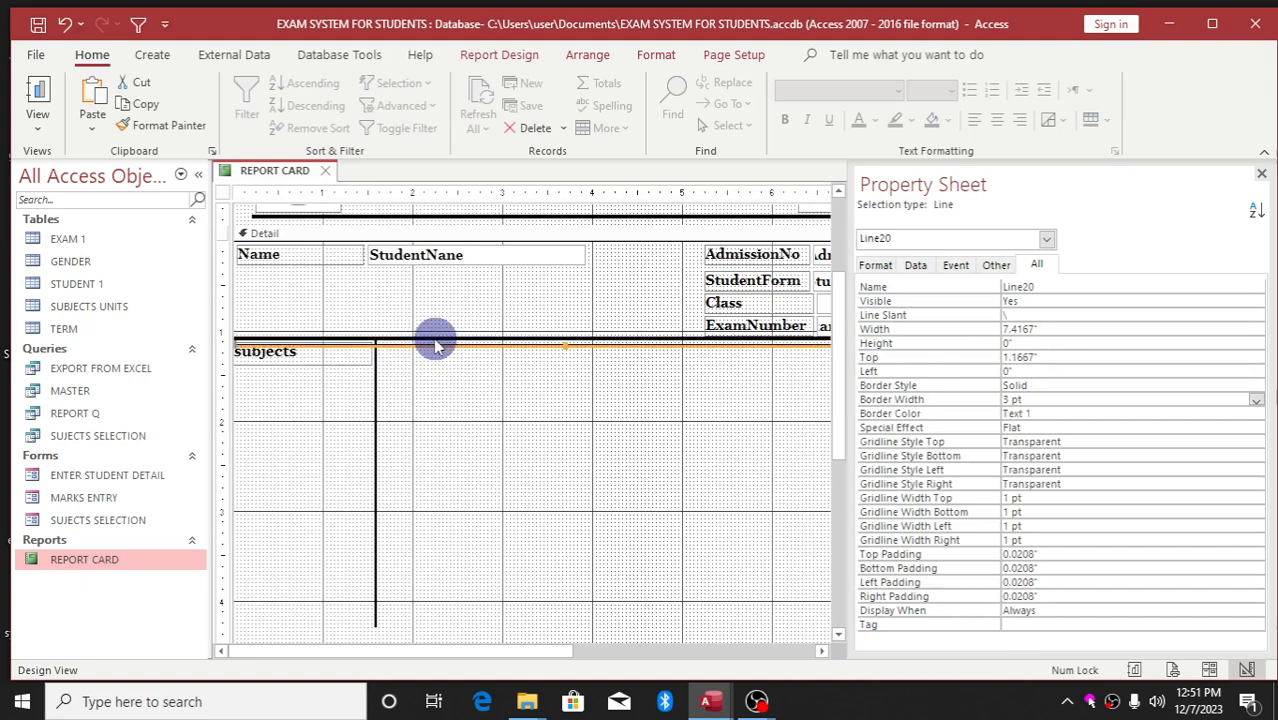
left_click_drag(441, 345, 442, 363)
left_click(452, 403)
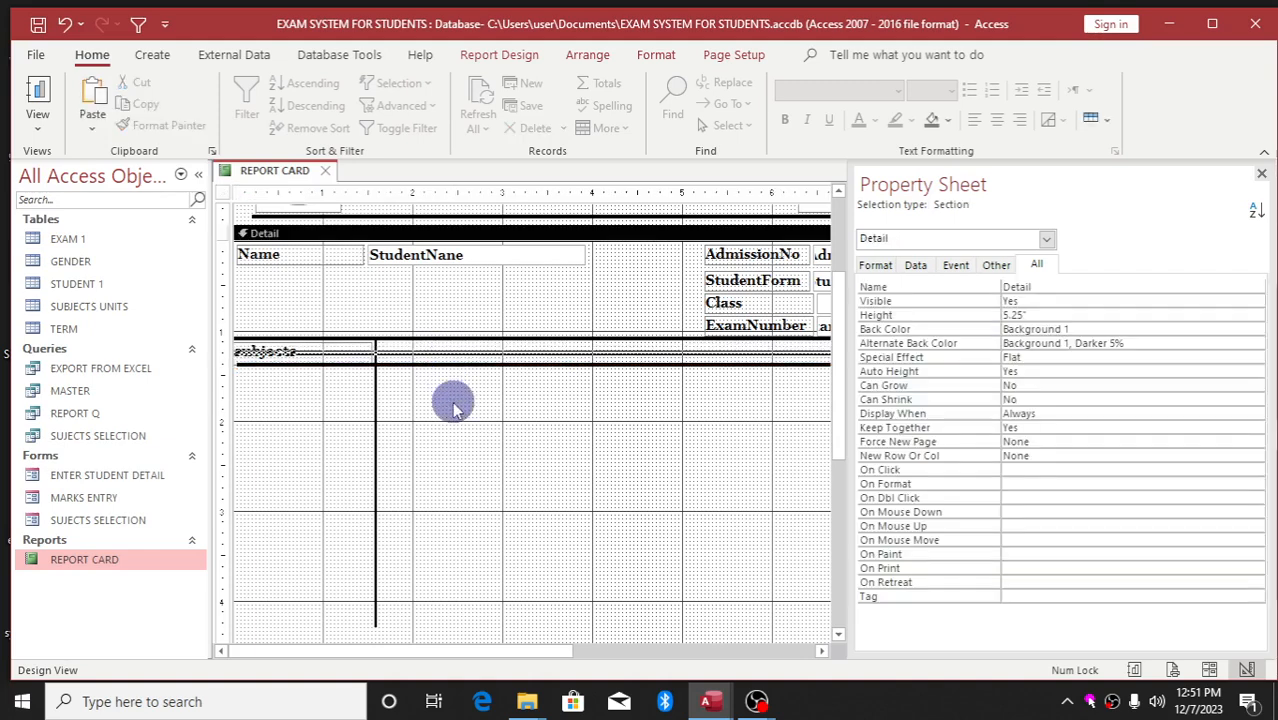
left_click(452, 366)
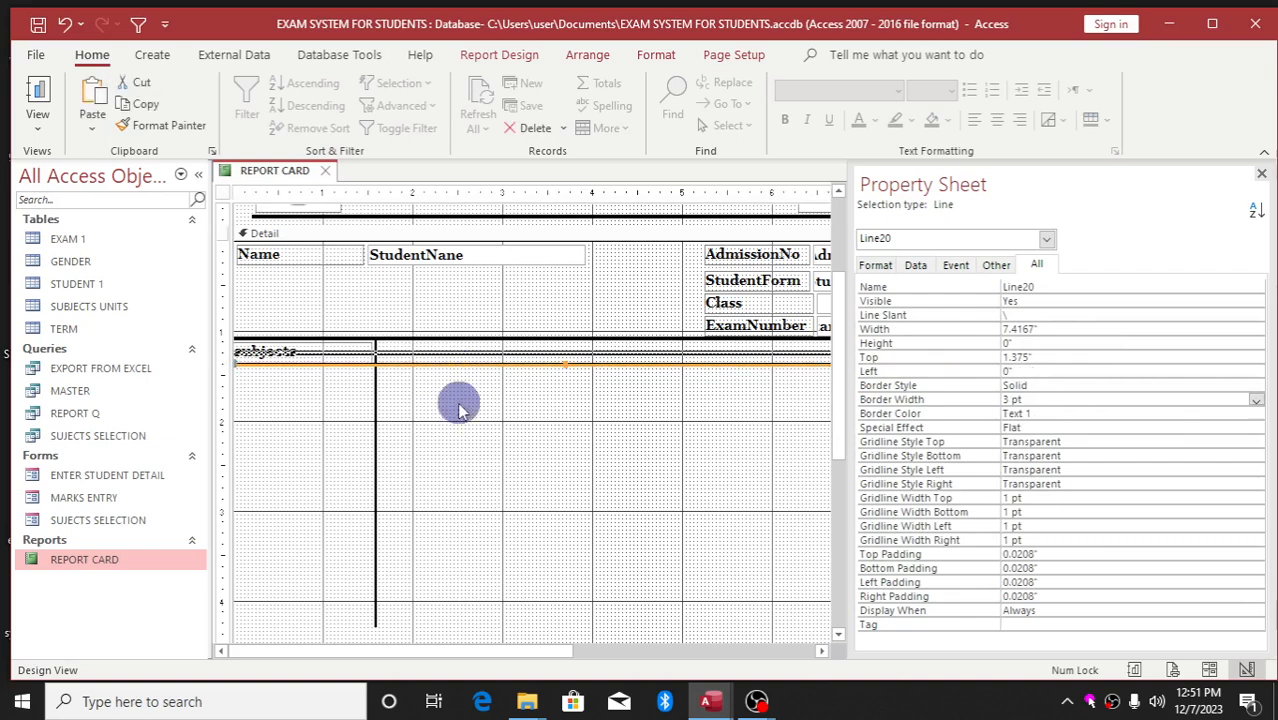
left_click(456, 403)
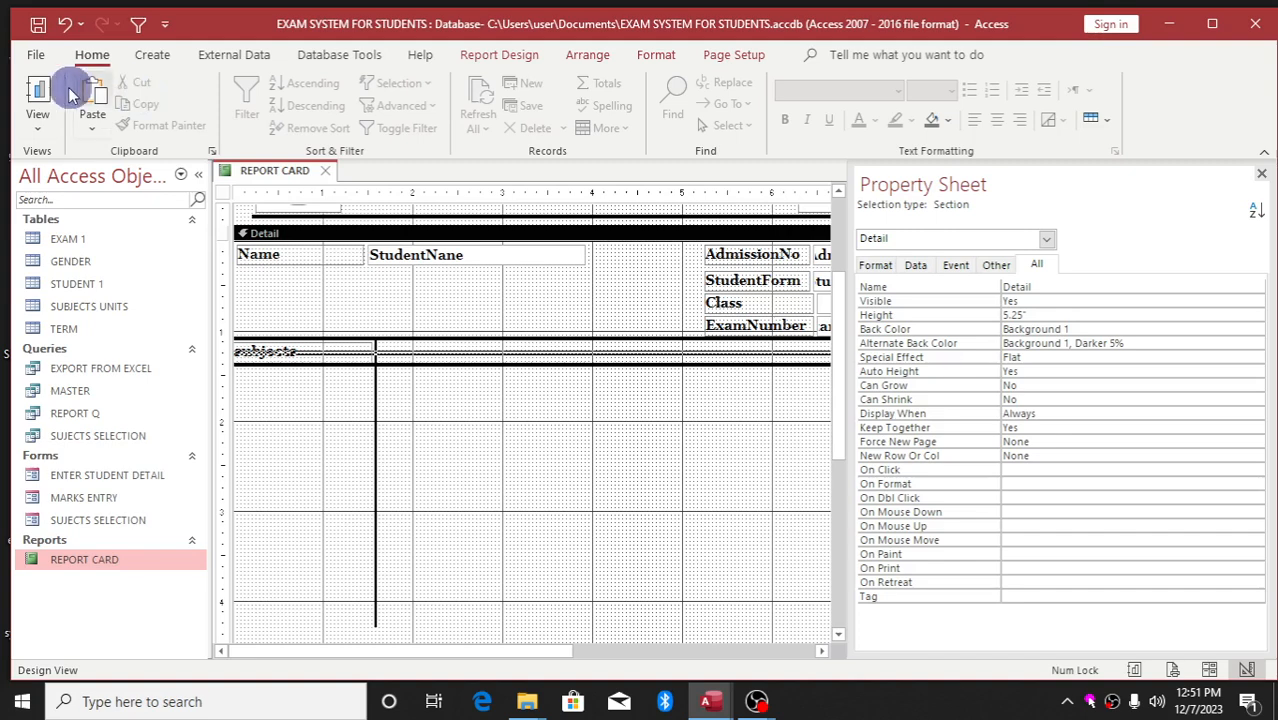
Step: Close the REPORT CARD report, reopen it in Design View and hide its property sheet
left_click(327, 172)
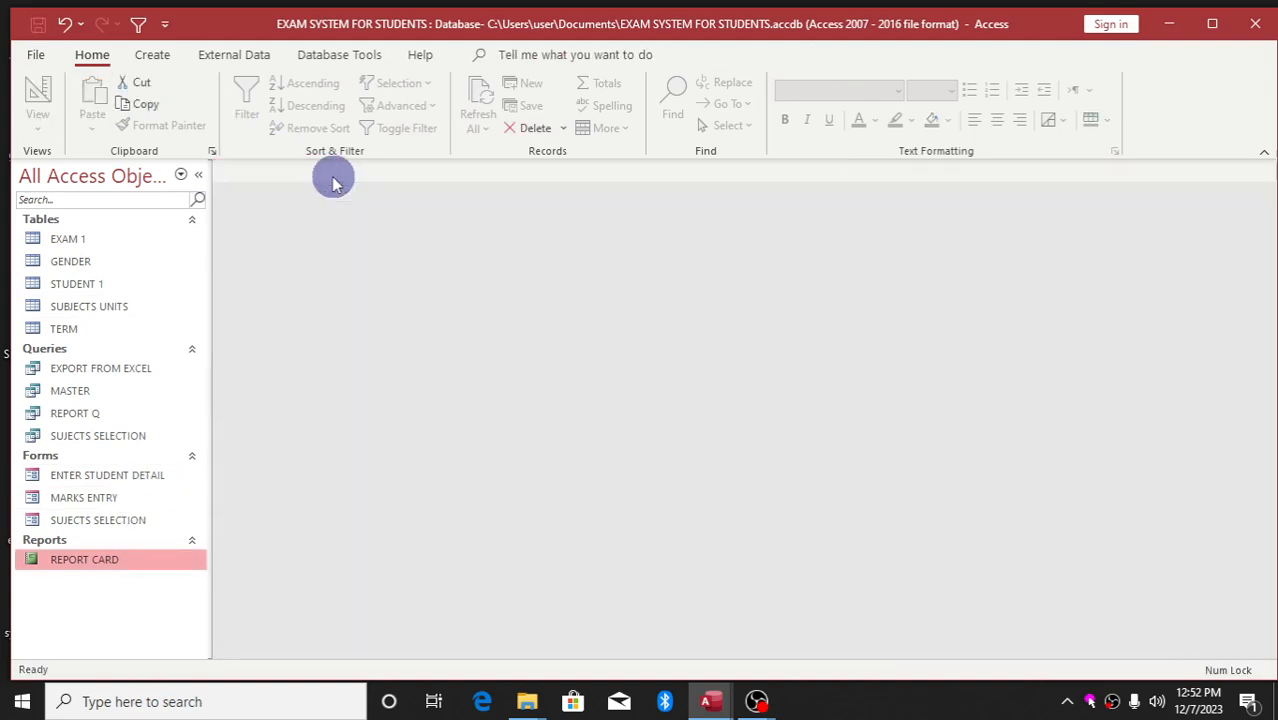
double_click(127, 566)
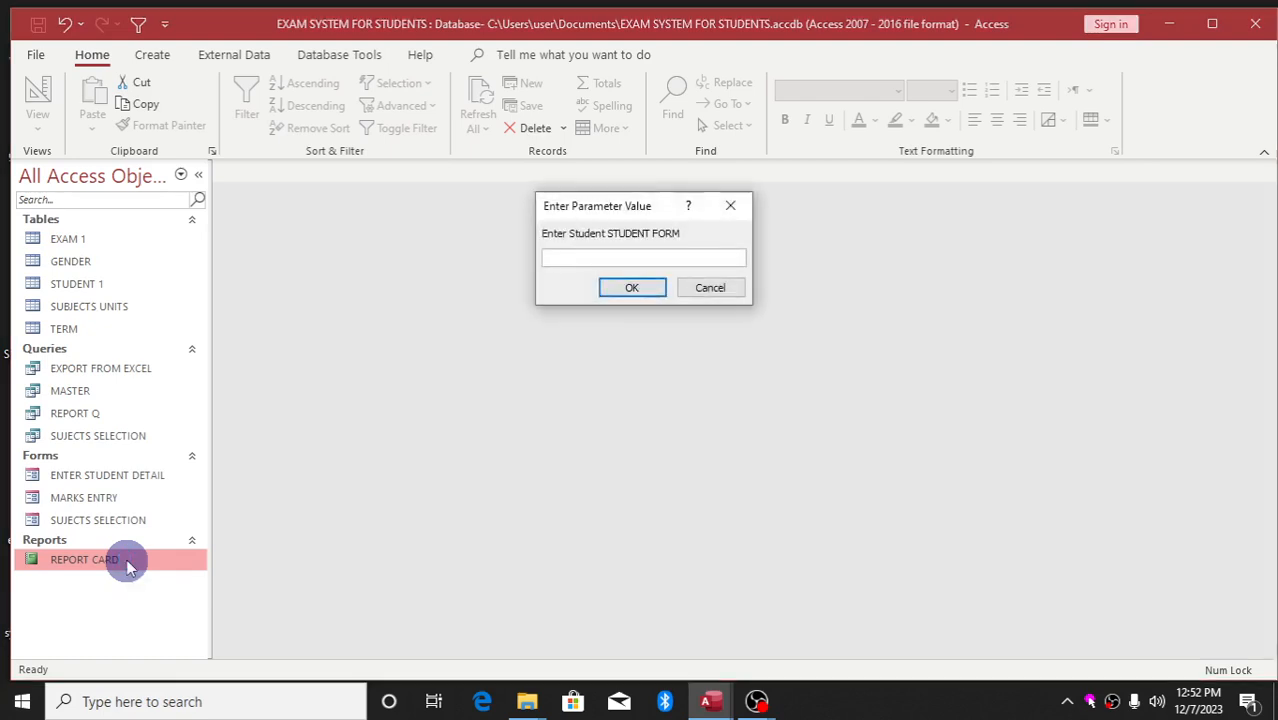
left_click(730, 205)
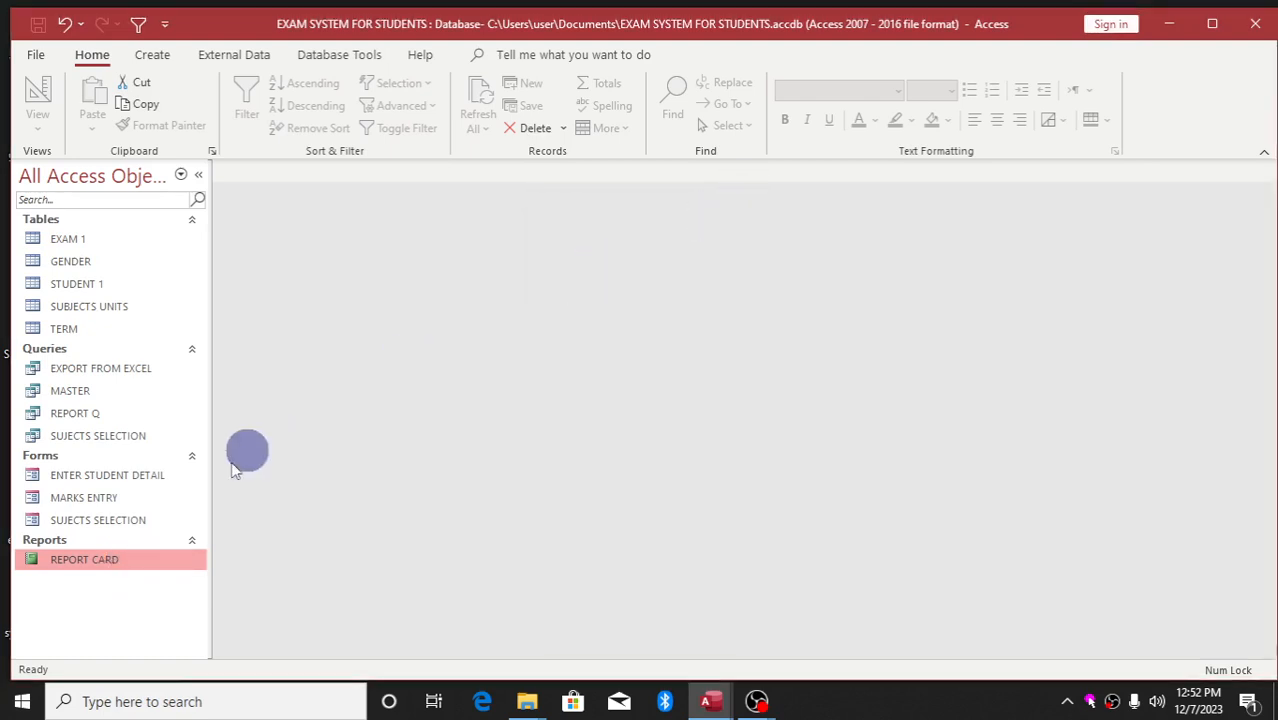
right_click(147, 566)
left_click(262, 274)
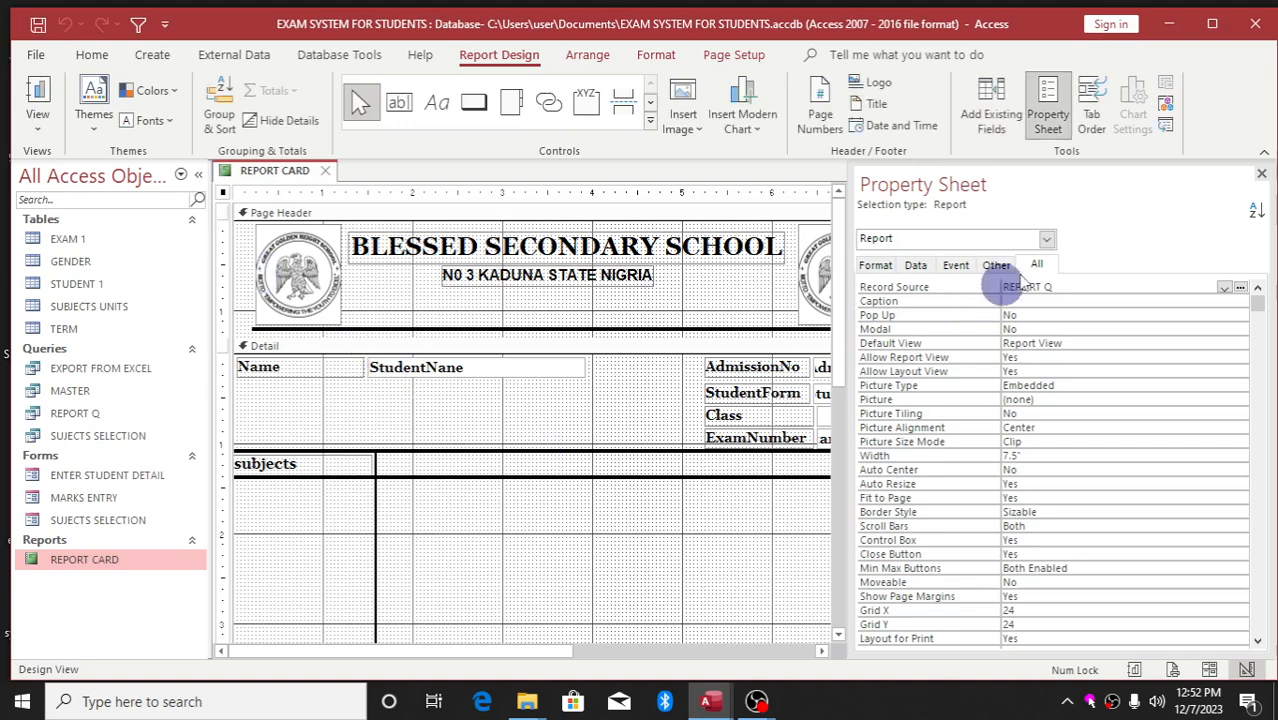
left_click(1263, 175)
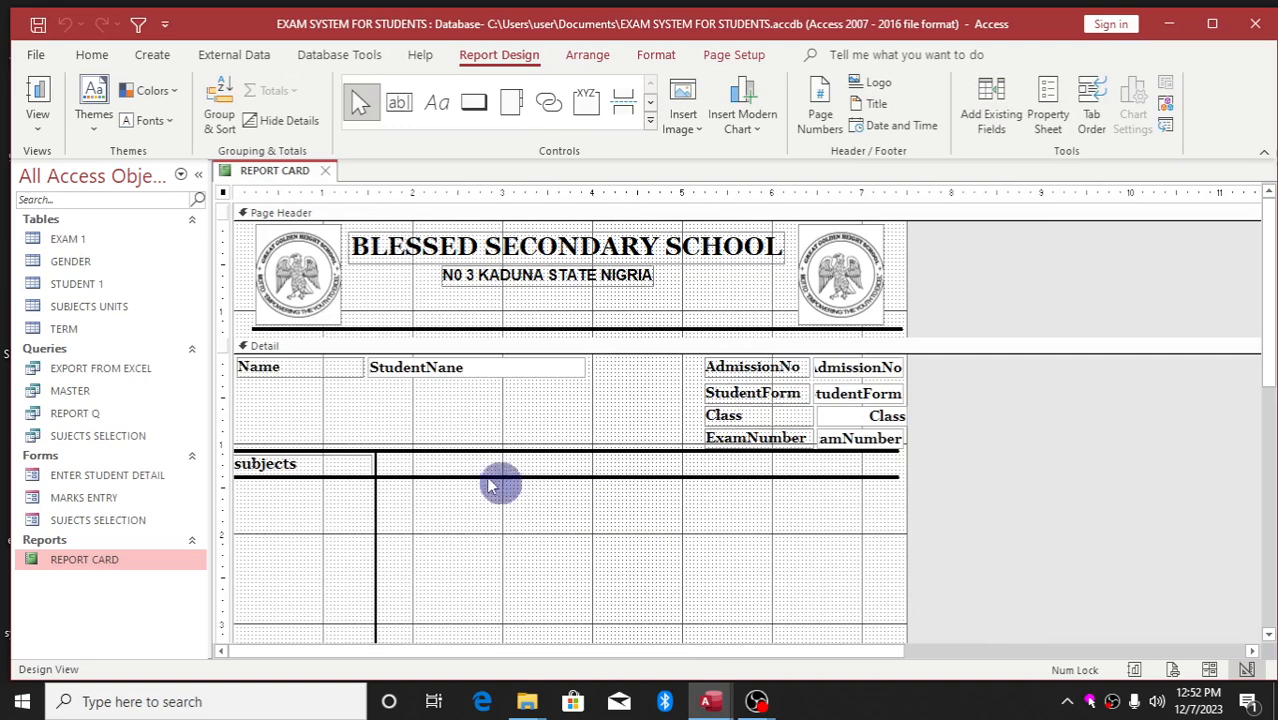
Step: Move the lower thick horizontal line slightly down, to 1.4167 inches from the top of the Detail section
left_click(415, 470)
left_click(399, 471)
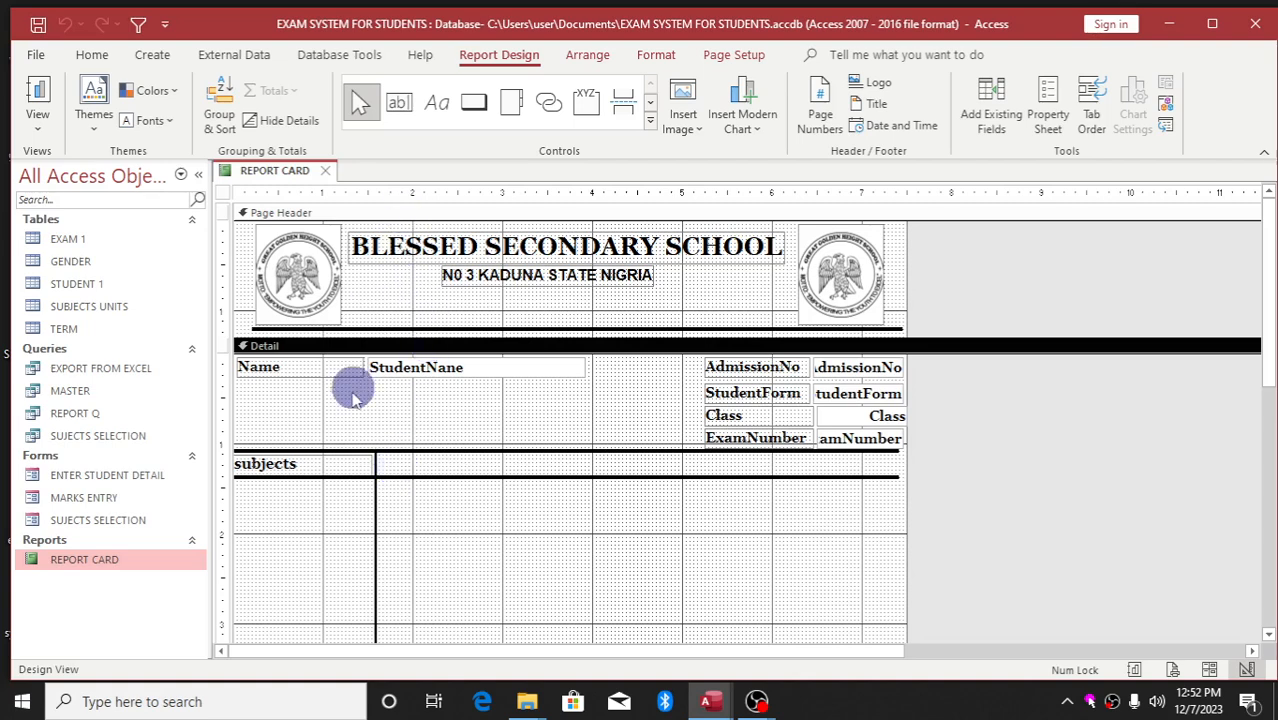
left_click(343, 468)
left_click(343, 466)
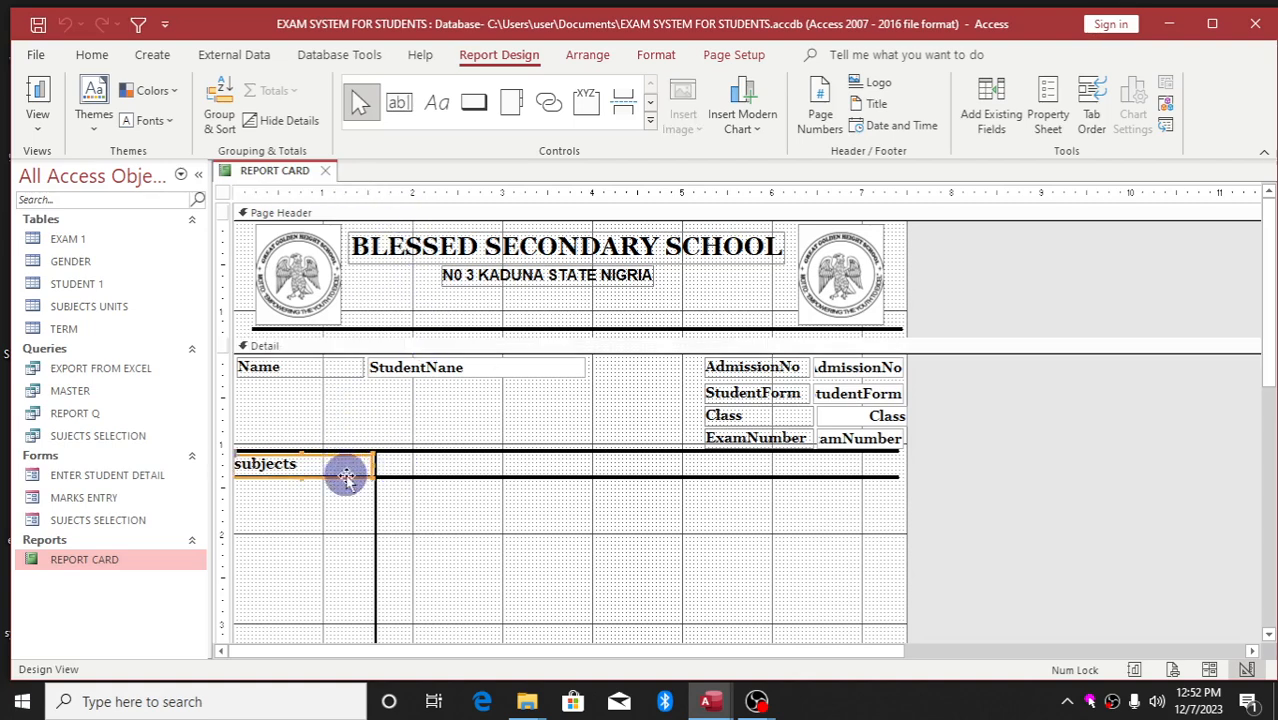
double_click(410, 478)
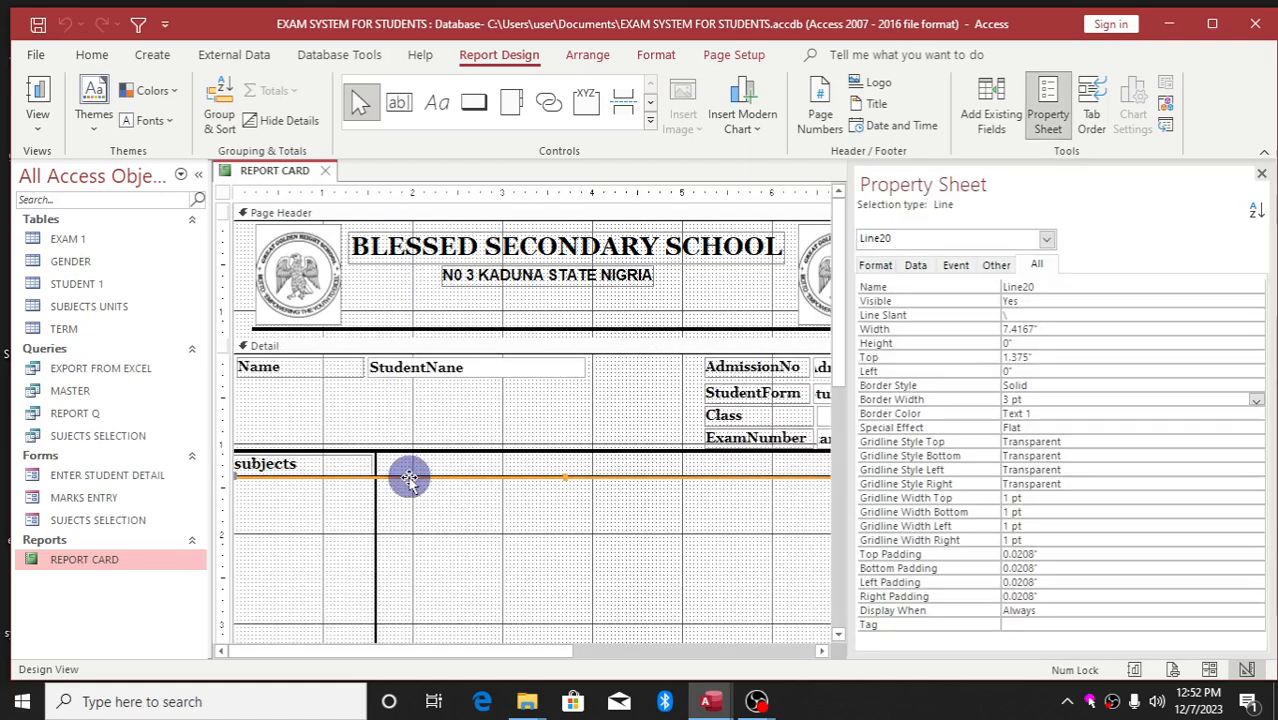
left_click(407, 479)
left_click_drag(407, 479, 408, 479)
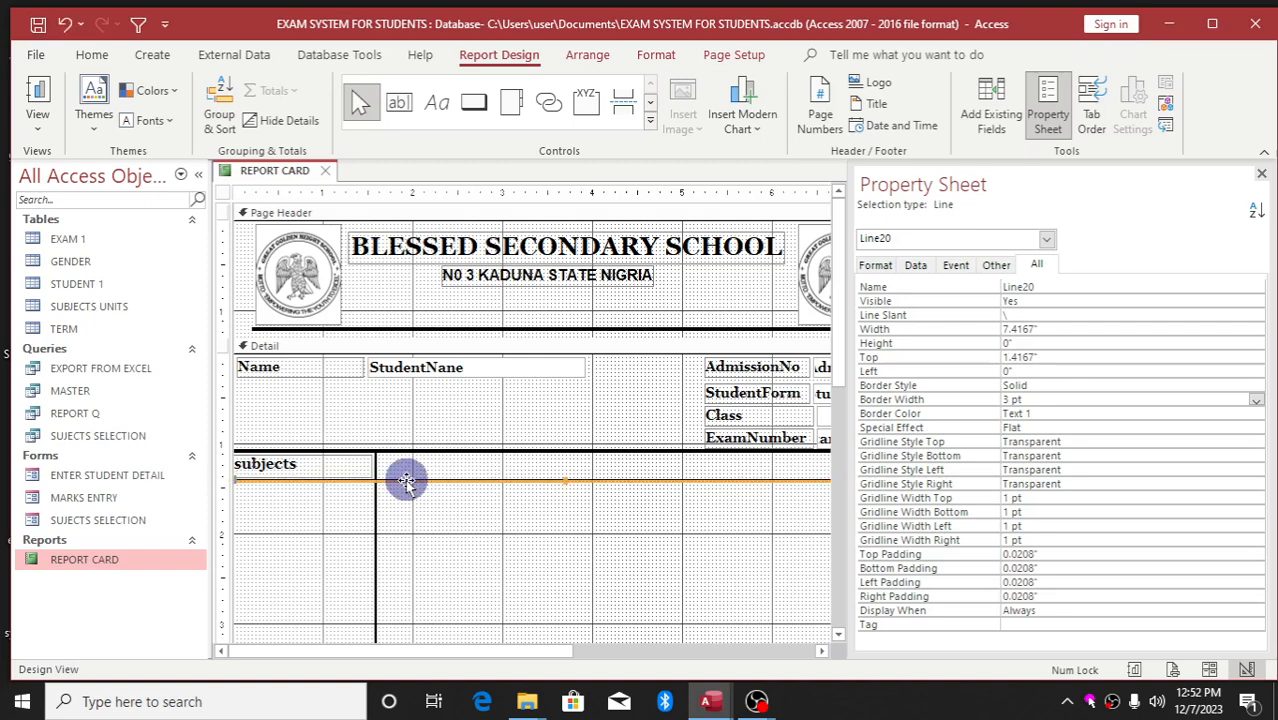
left_click(428, 517)
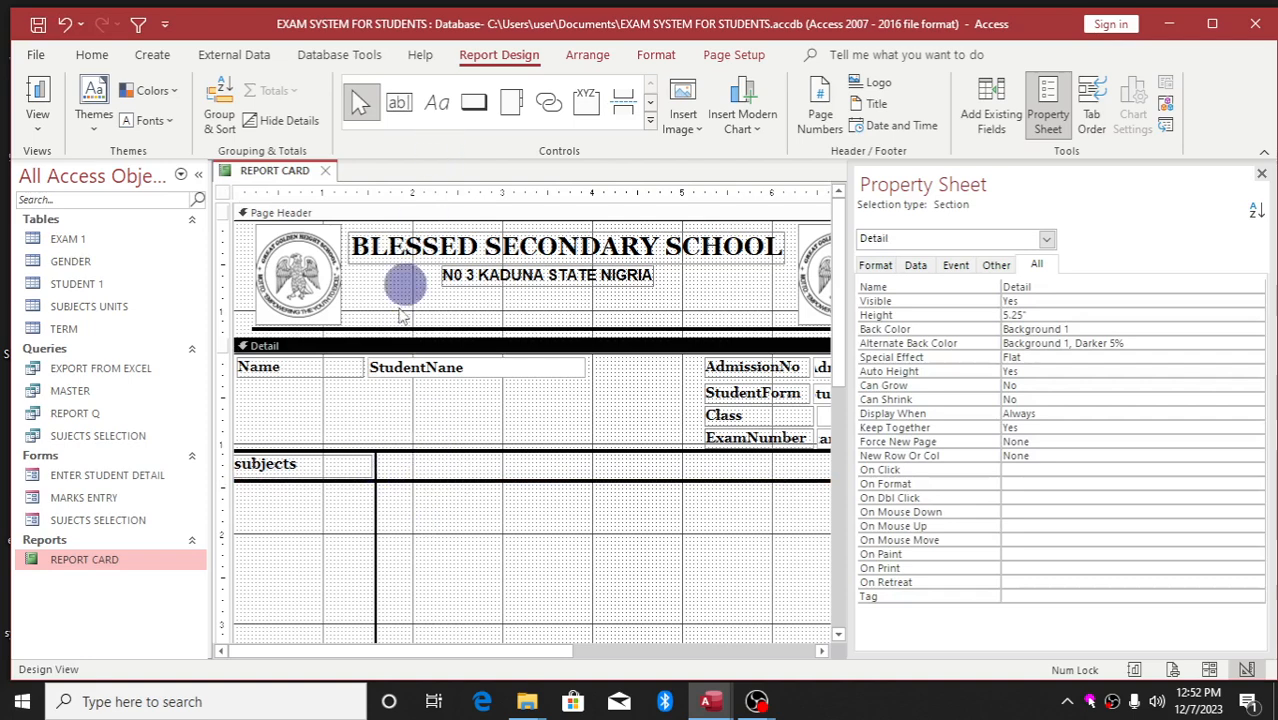
Step: Add a label reading c.a below the lower thick line, just past the vertical line, about 0.63 by 0.29 inches
left_click(436, 104)
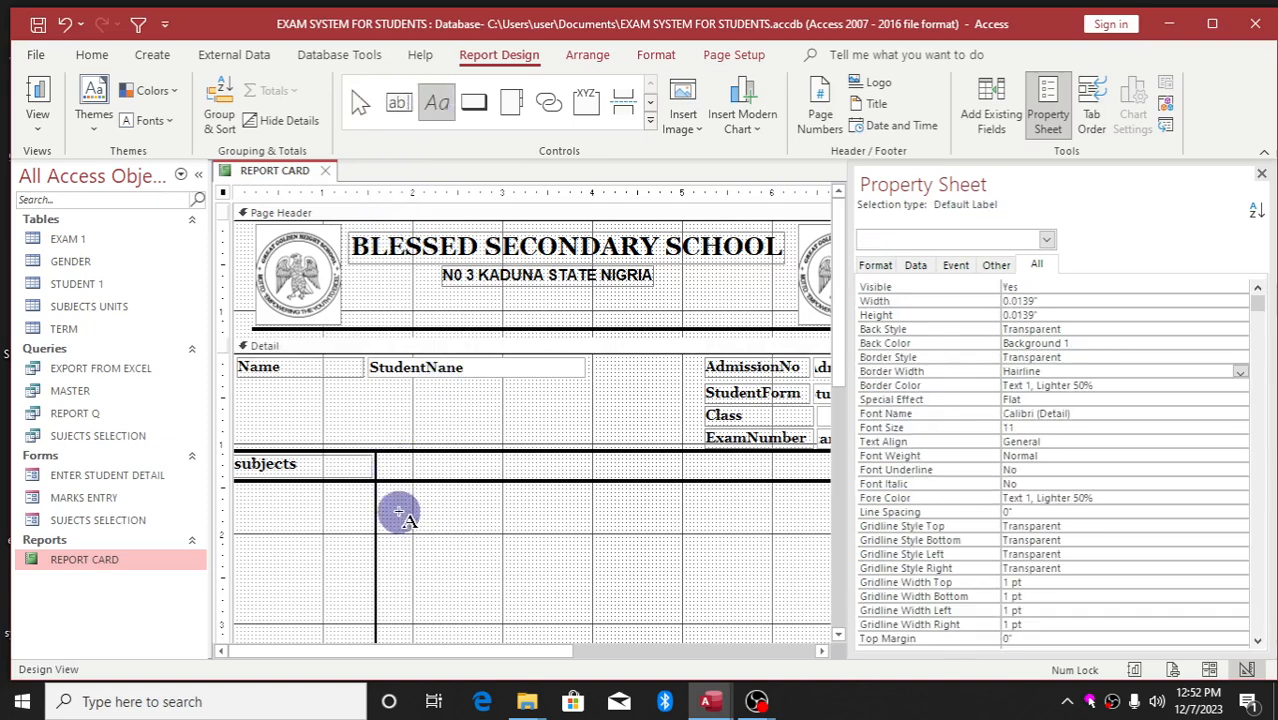
left_click_drag(397, 511, 454, 537)
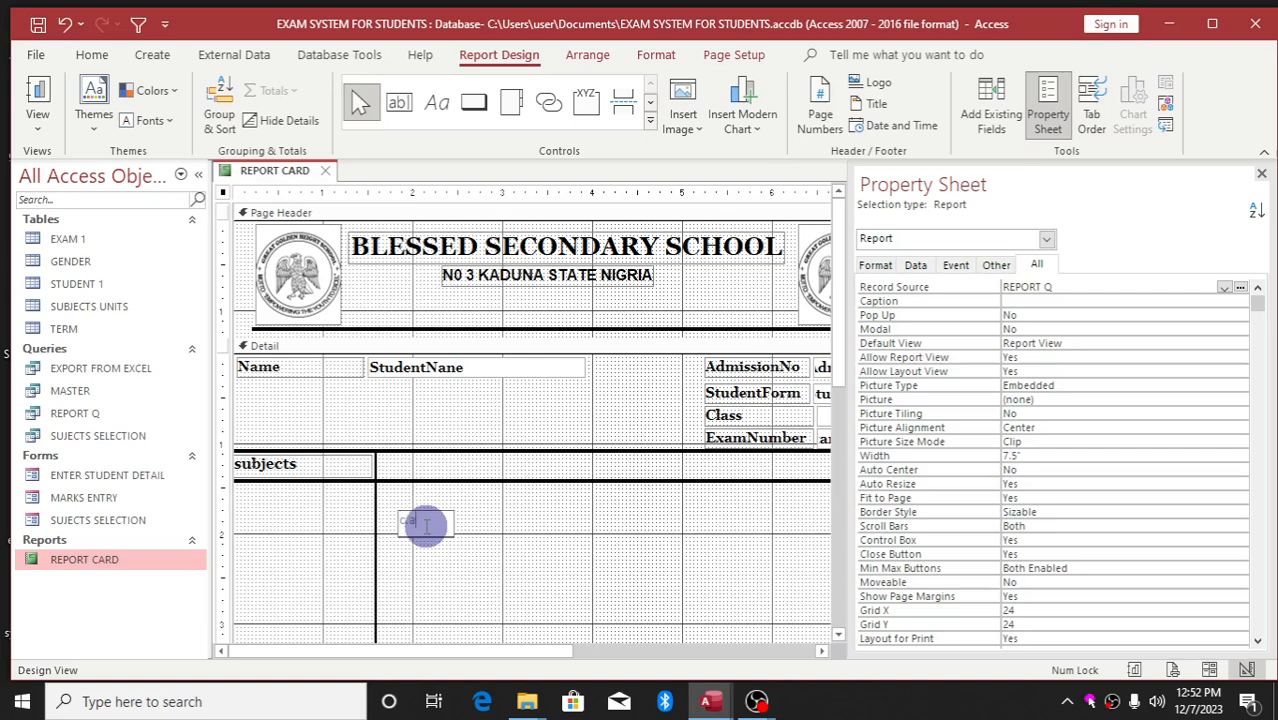
left_click(92, 55)
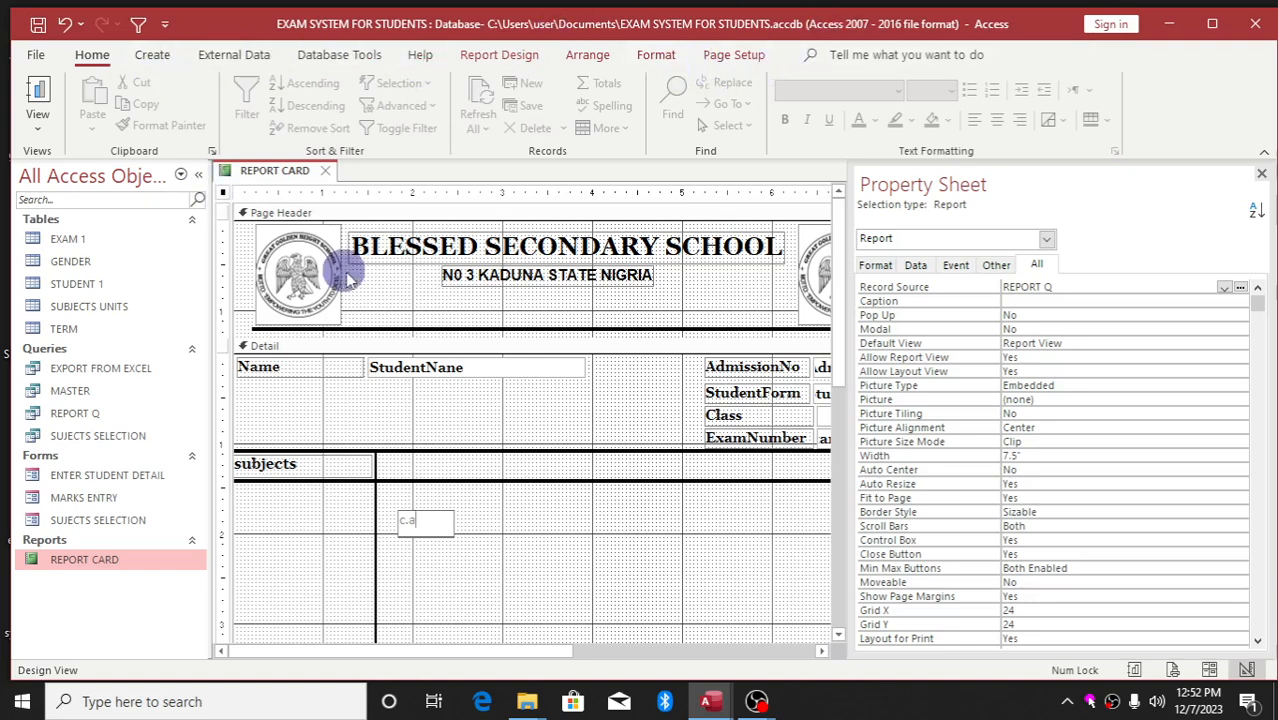
left_click(493, 554)
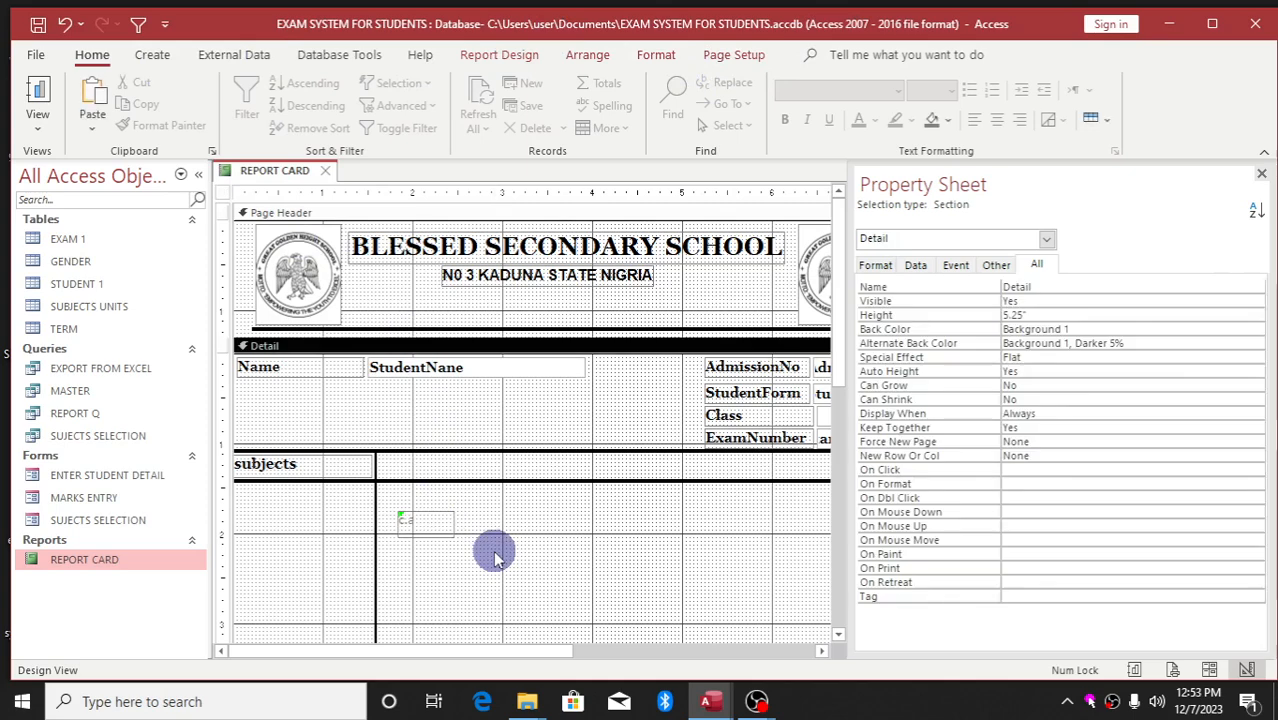
Step: Format the c.a label in bold, centred Georgia at size 12
left_click(420, 520)
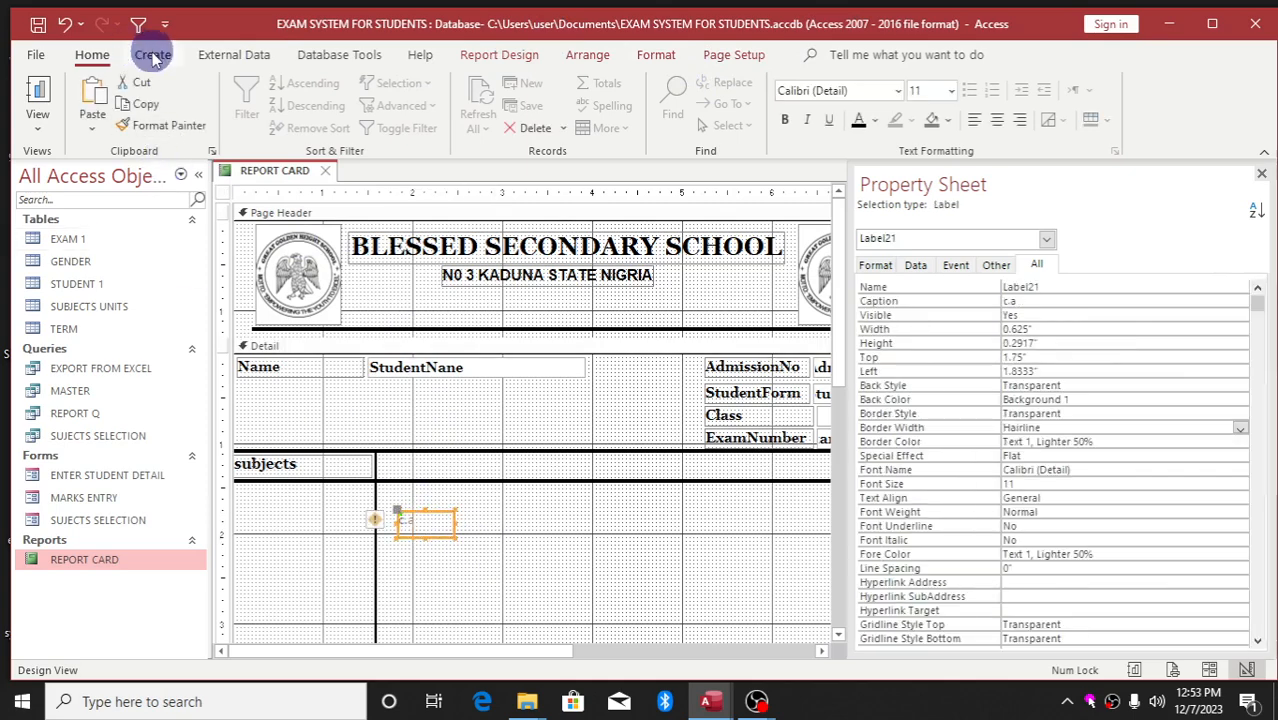
left_click(846, 88)
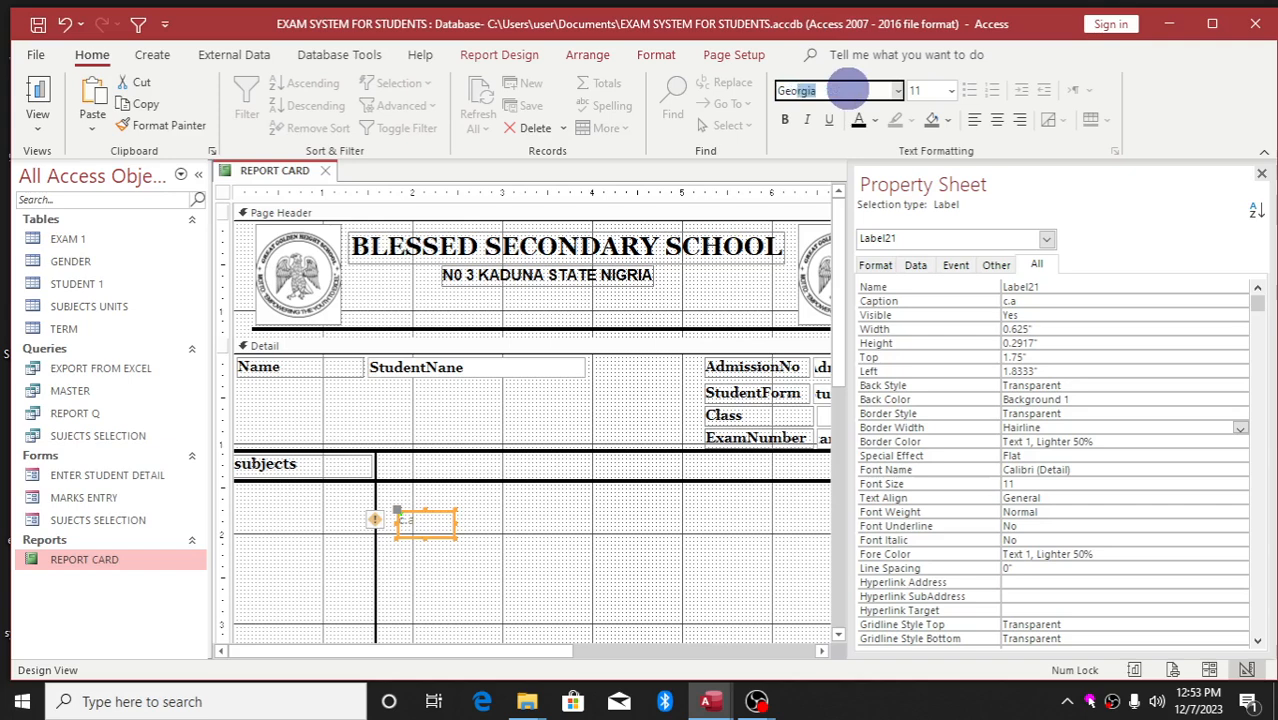
key("Return")
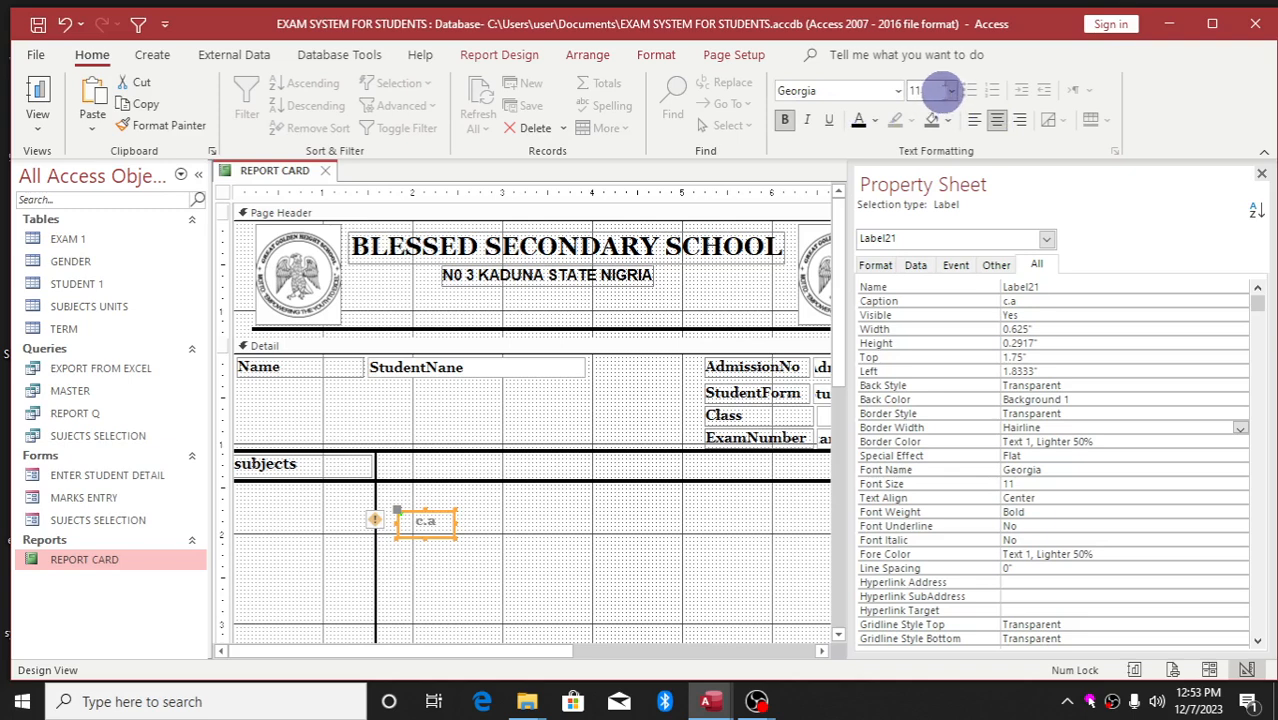
left_click(951, 91)
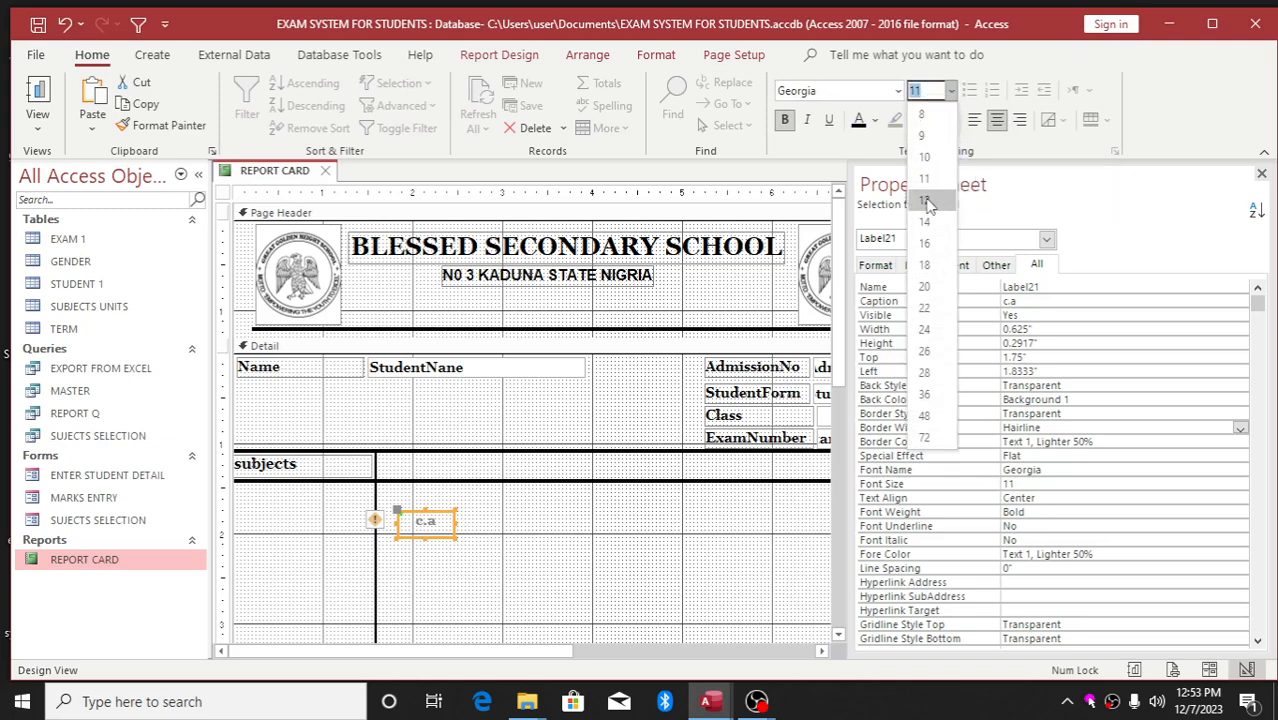
left_click(925, 201)
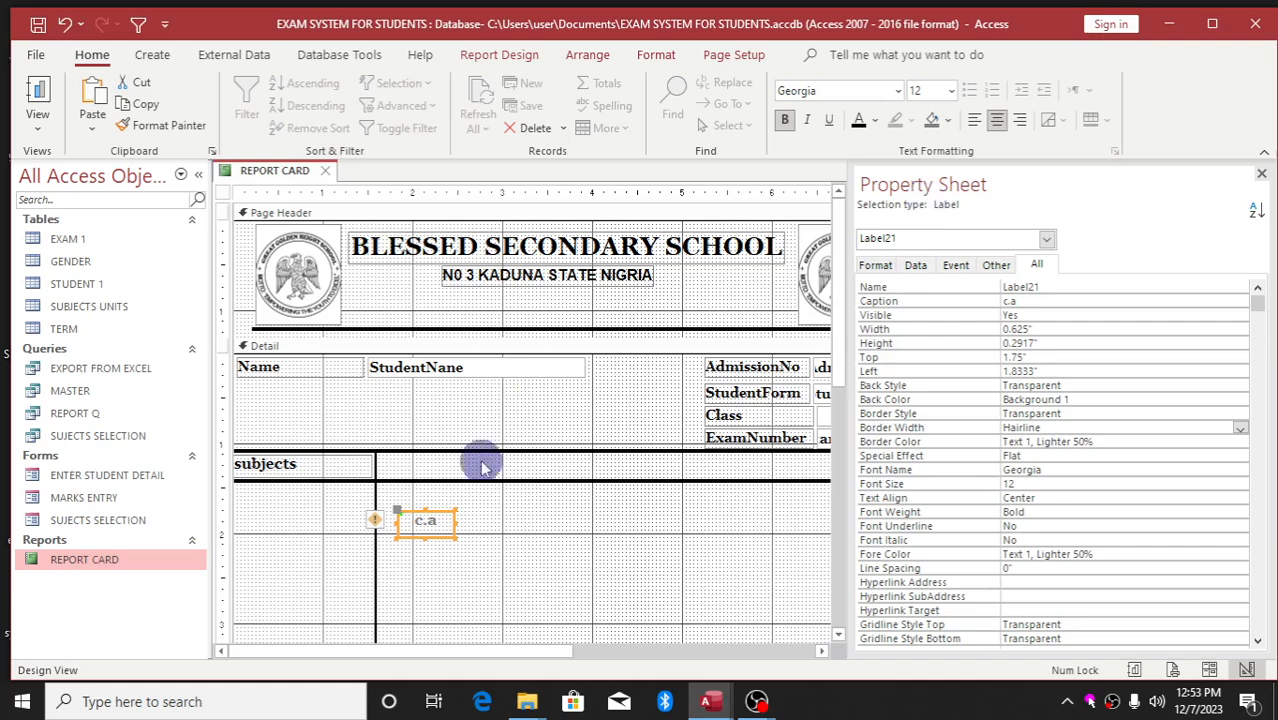
Step: Change the label's caption to C.A in capitals and duplicate the label directly beneath it
left_click(437, 523)
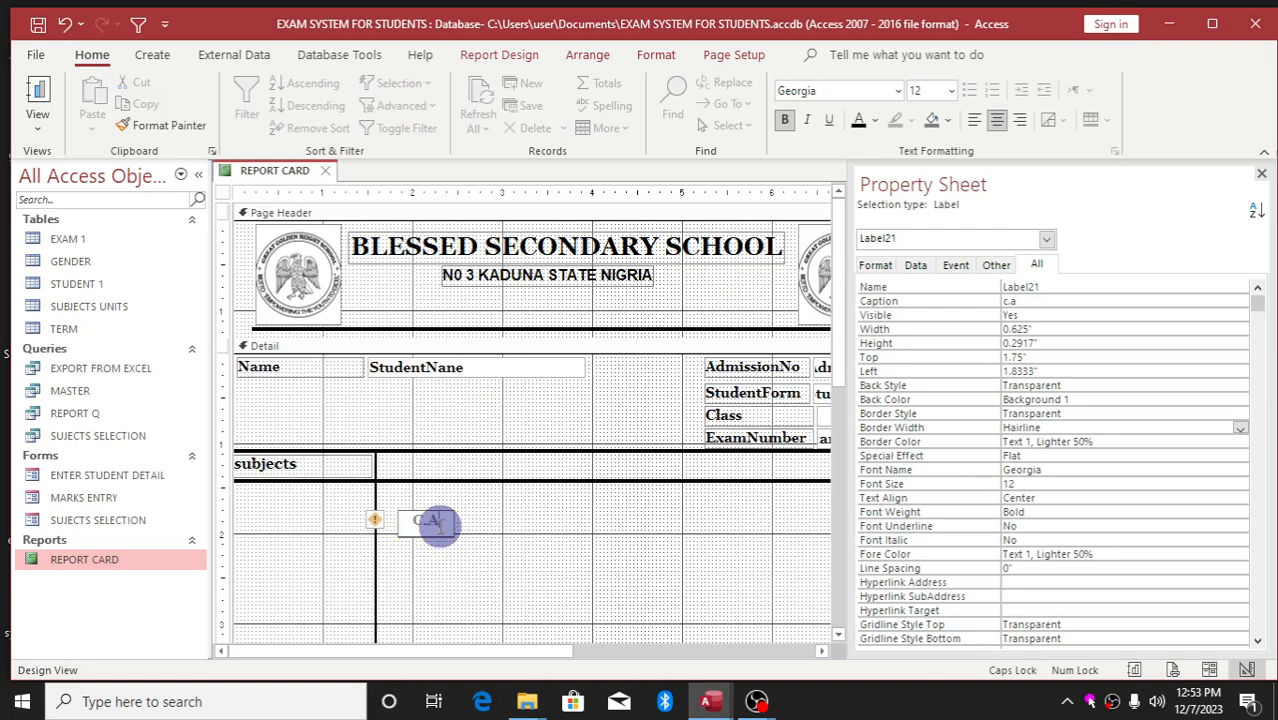
left_click(474, 542)
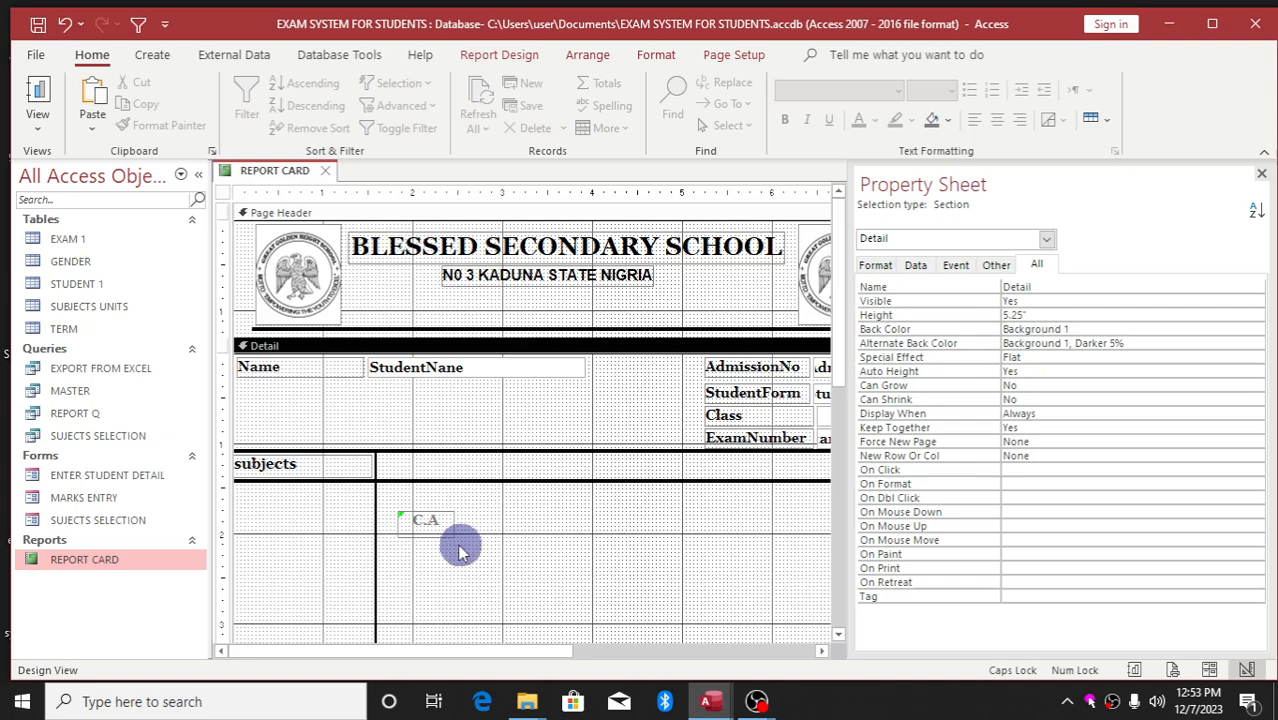
left_click(437, 530)
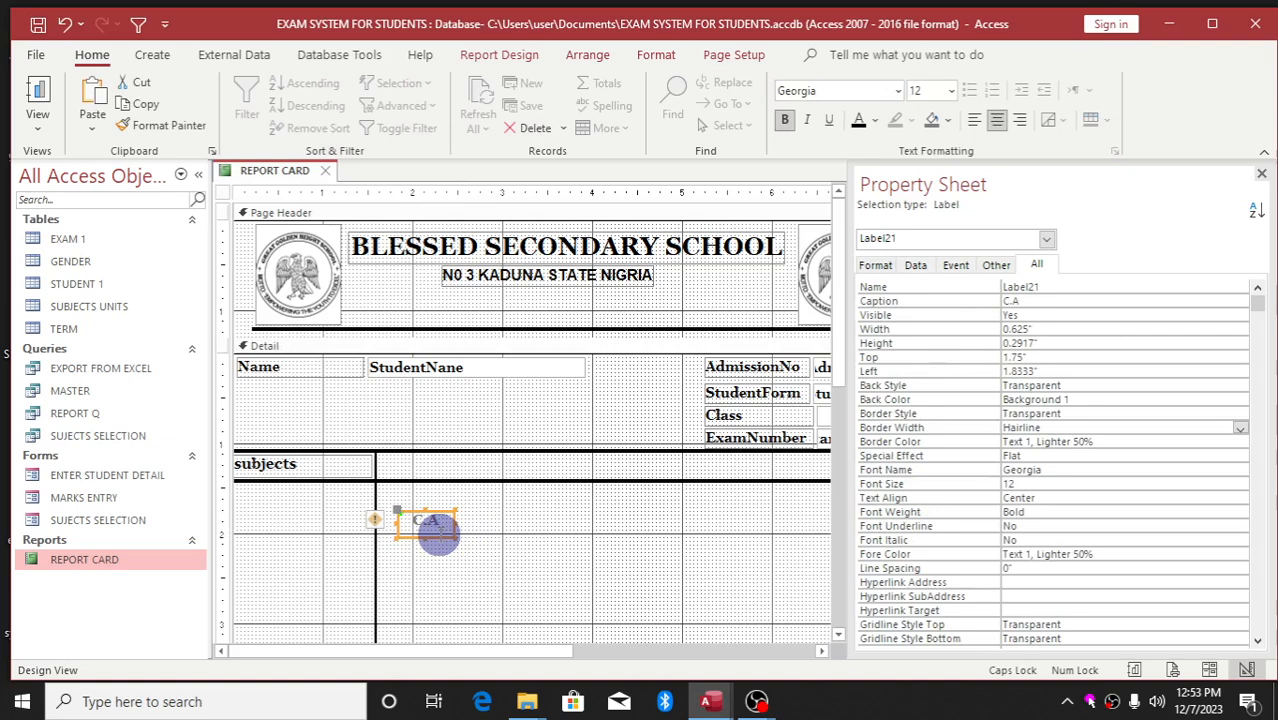
key("ctrl+v")
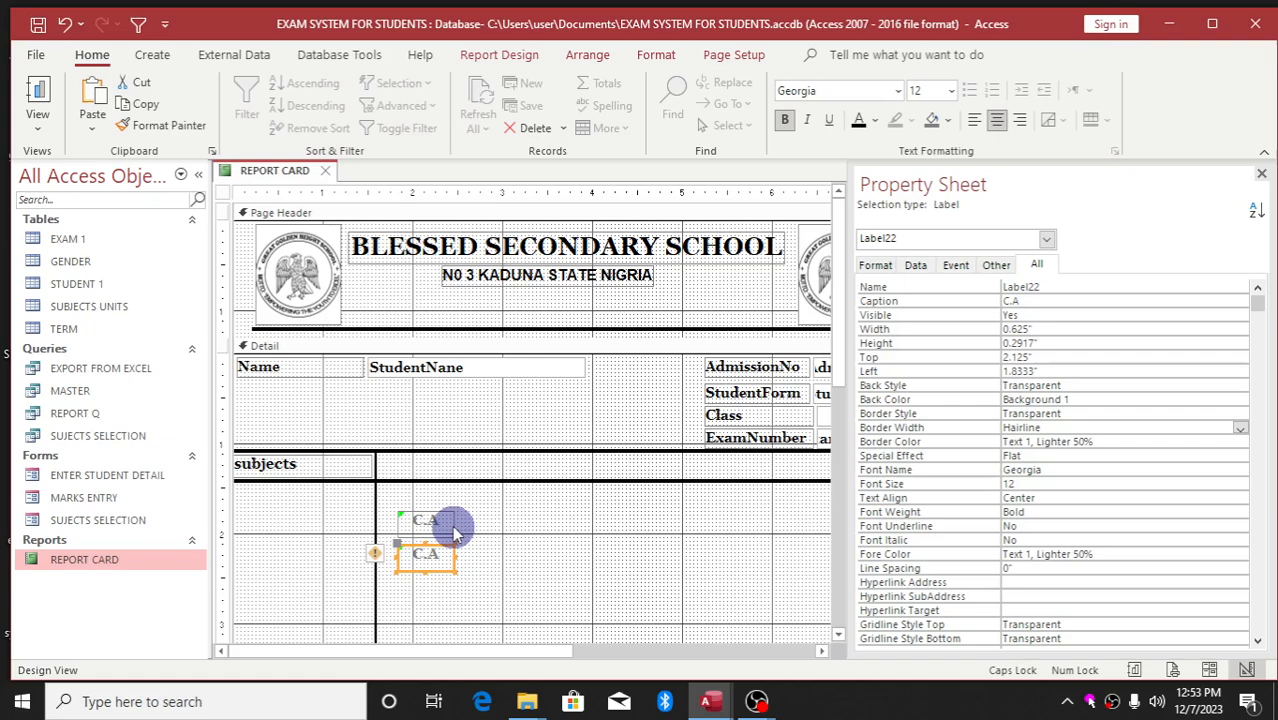
Step: Move both C.A labels into the row beside the subjects label, 1.125 inches from the top, at 1.625 and 2.4583 inches from the left
left_click_drag(455, 530, 432, 470)
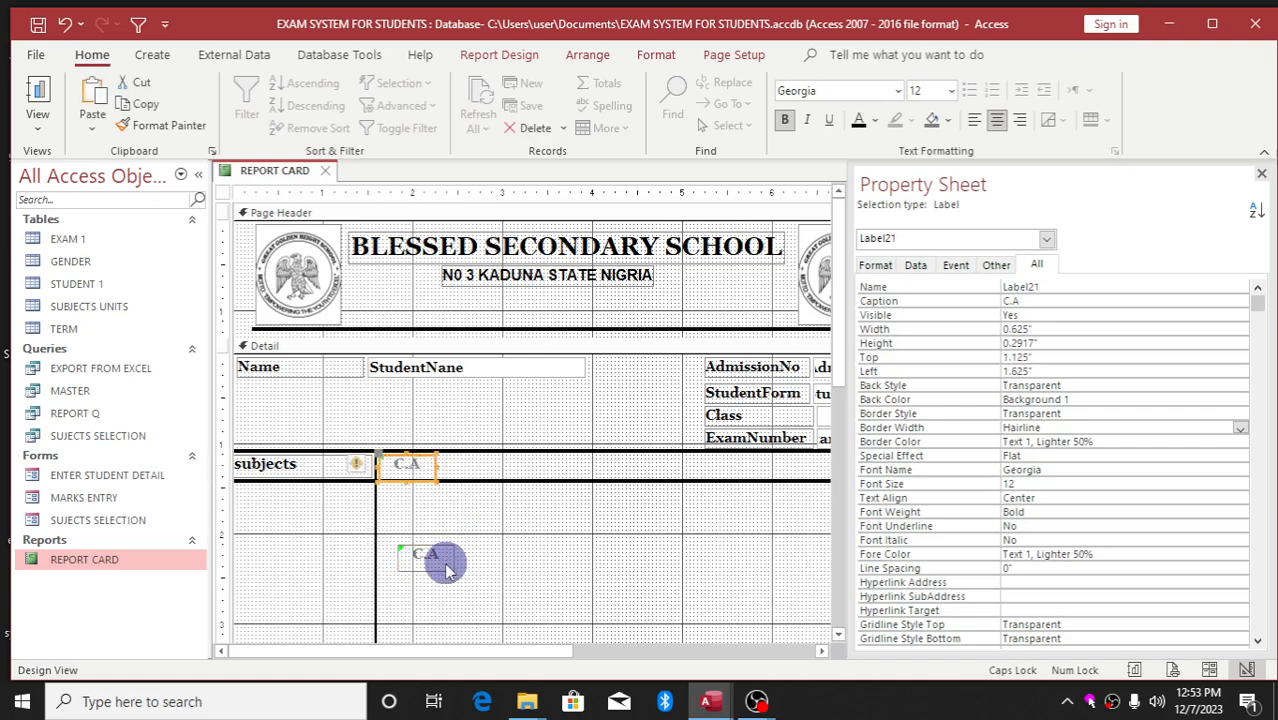
left_click_drag(442, 563, 499, 468)
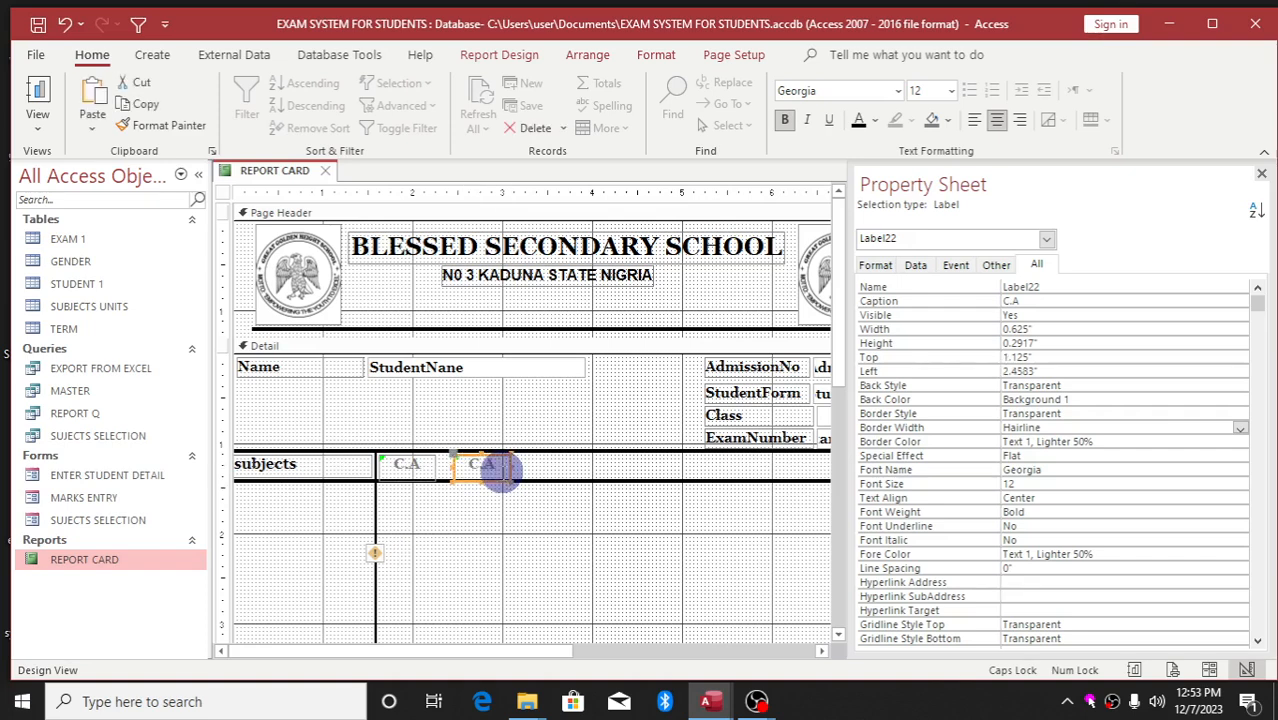
left_click(424, 474)
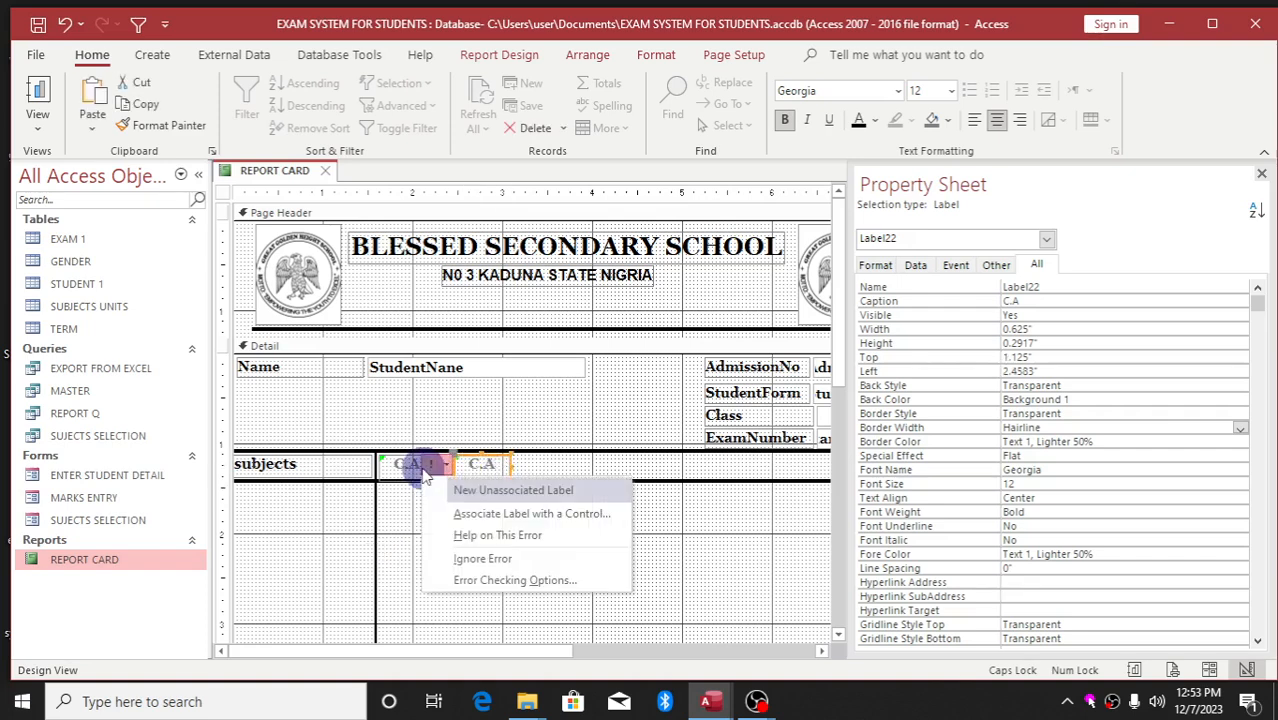
left_click(397, 525)
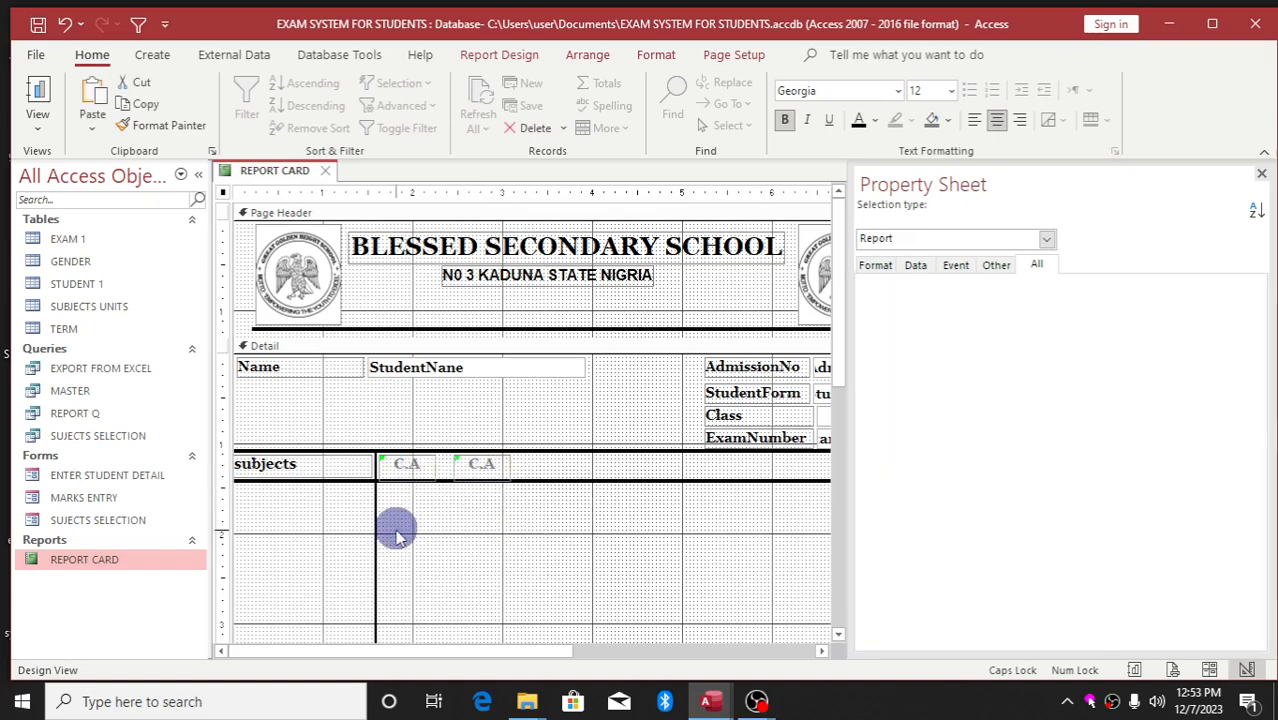
Step: Reduce the height of both C.A labels to 0.25 inches to match the subjects label
left_click(407, 474)
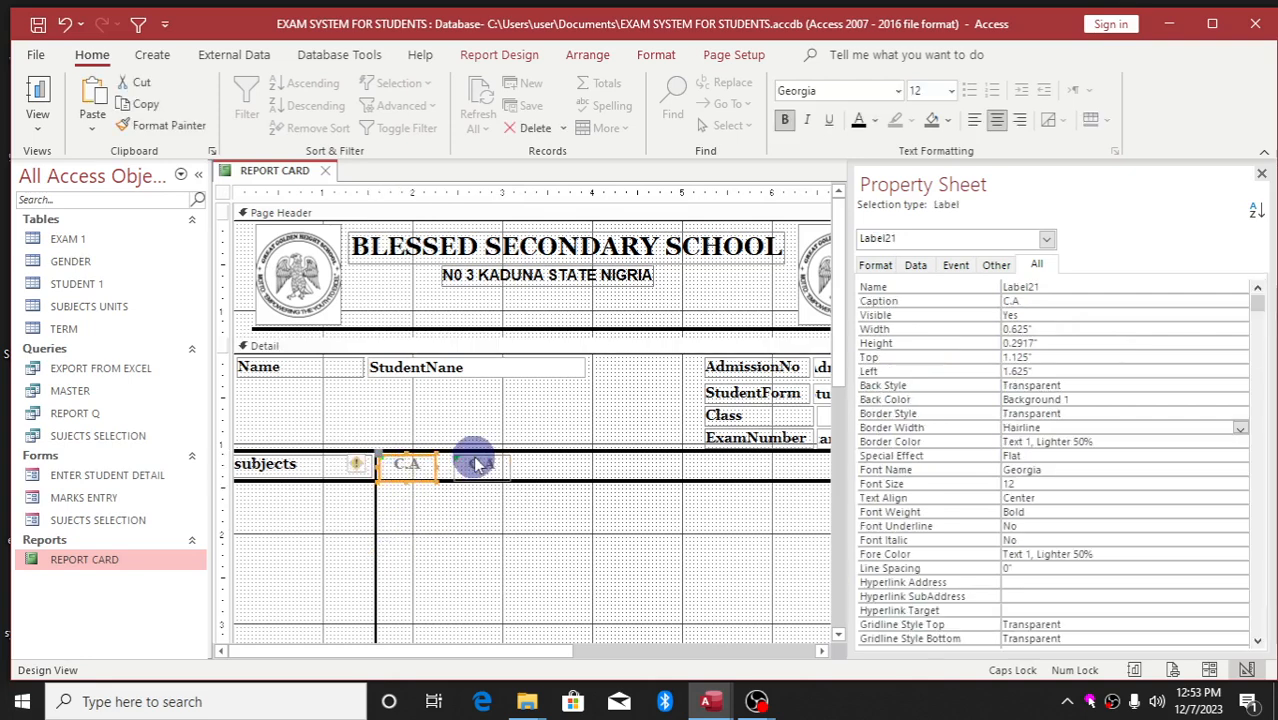
left_click(334, 463)
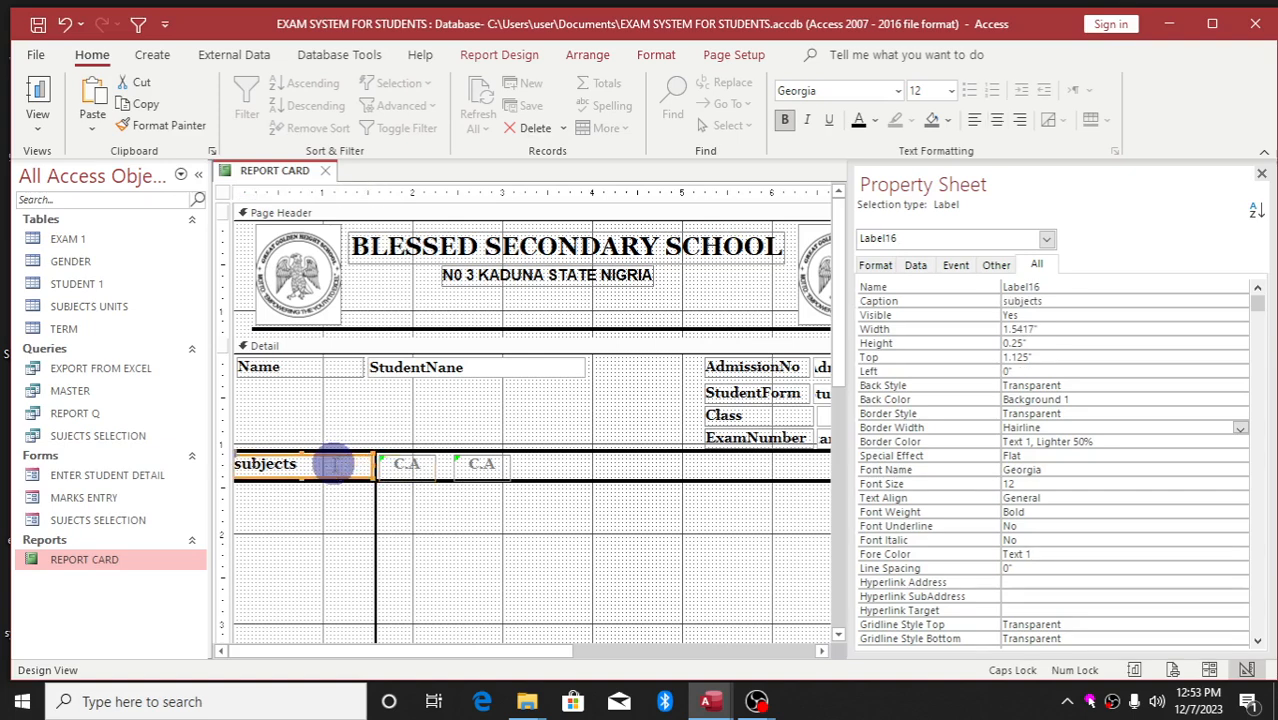
left_click(410, 463)
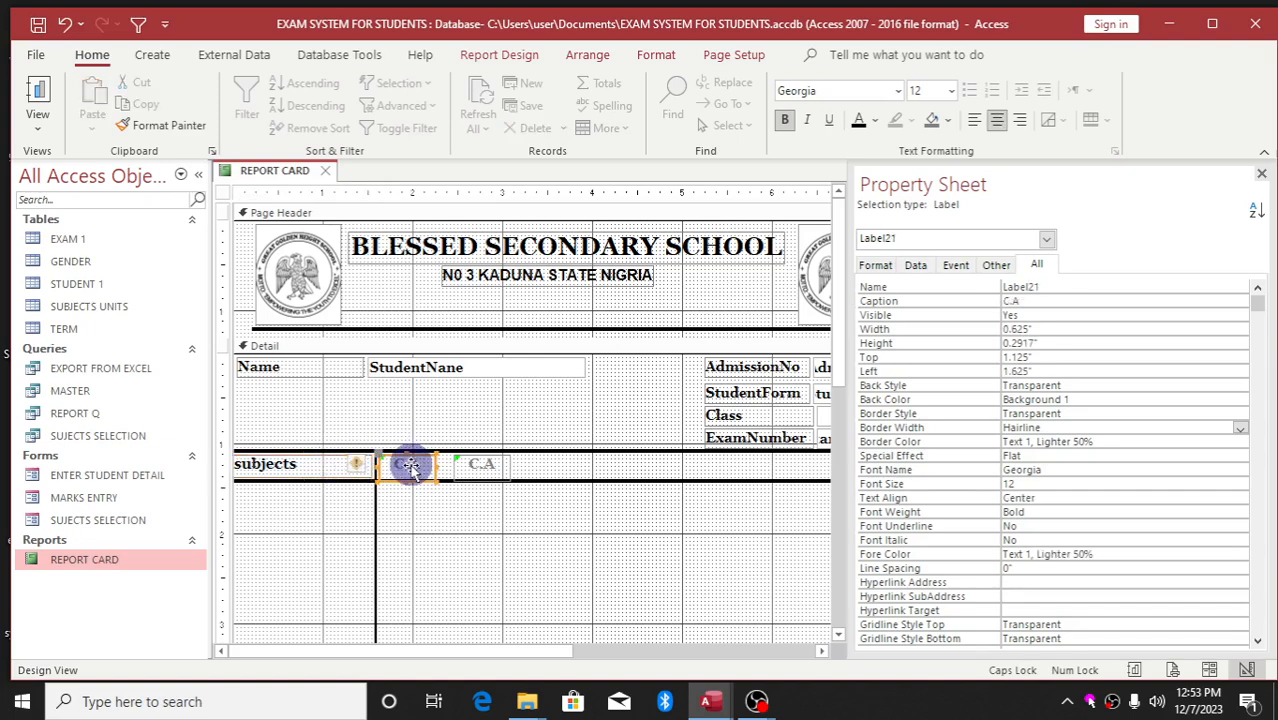
left_click(478, 463, "shift")
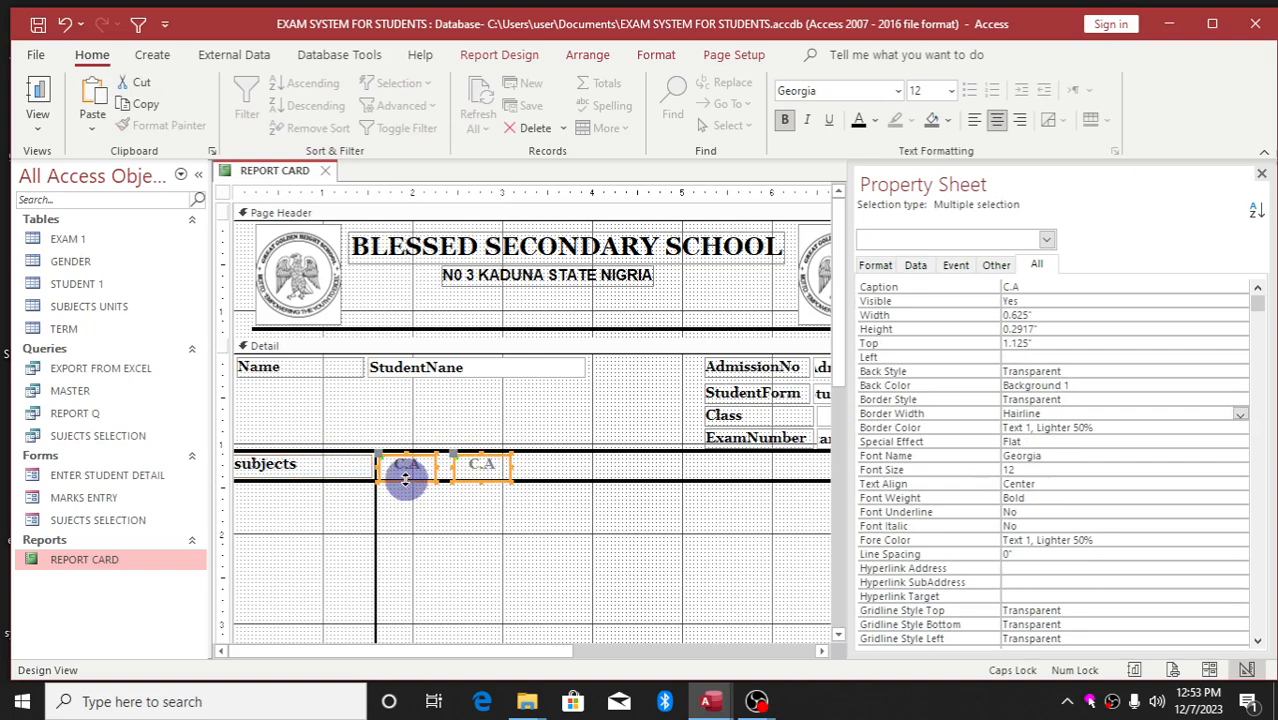
left_click(430, 508)
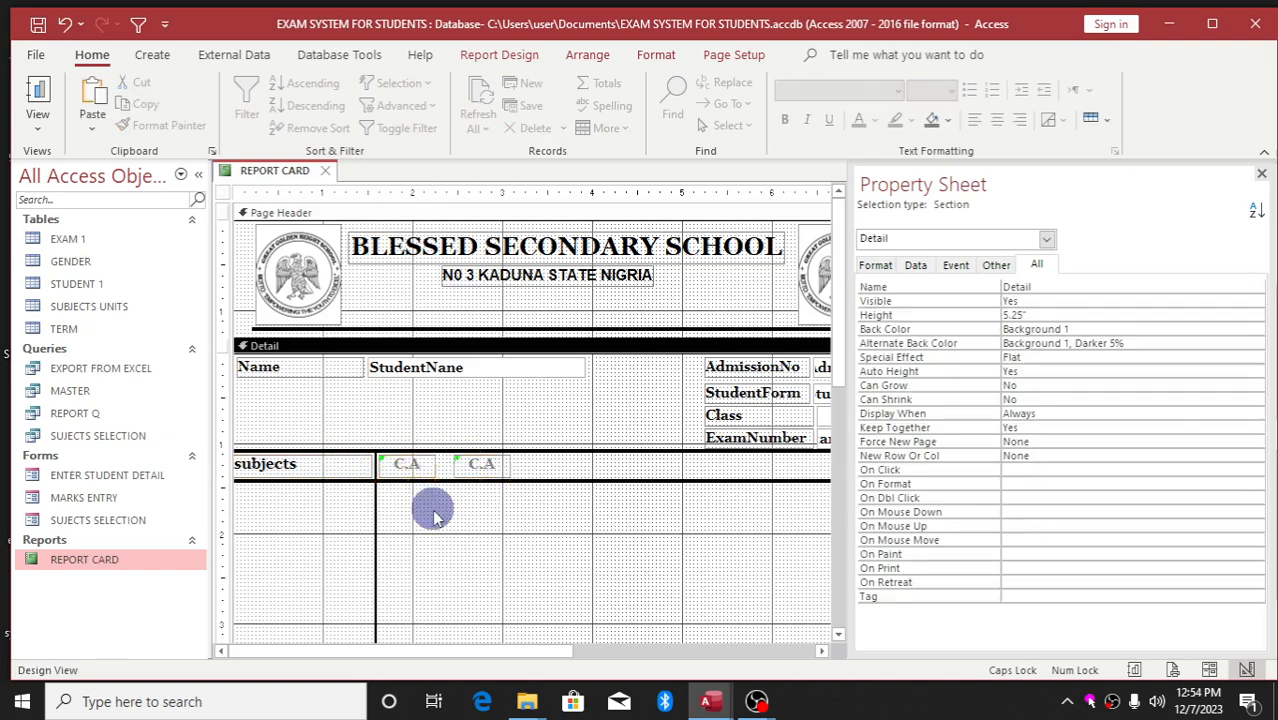
left_click(342, 468)
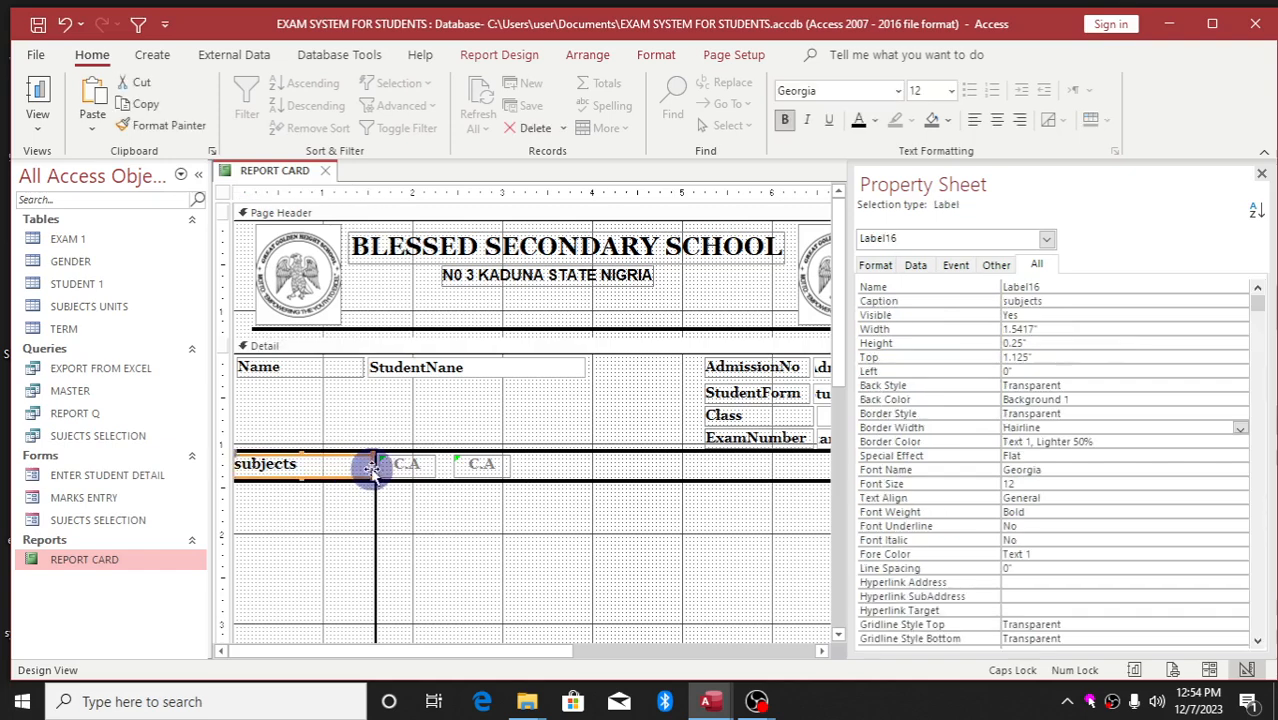
left_click(383, 473, "shift")
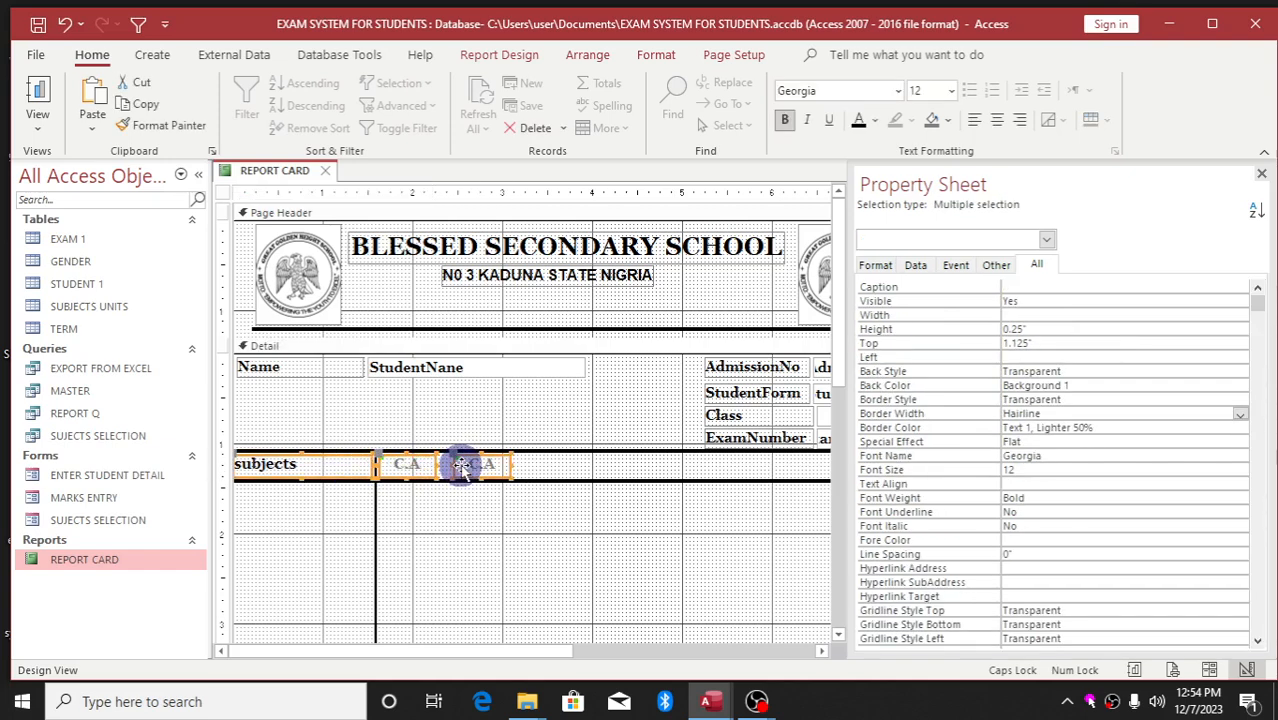
left_click(511, 544)
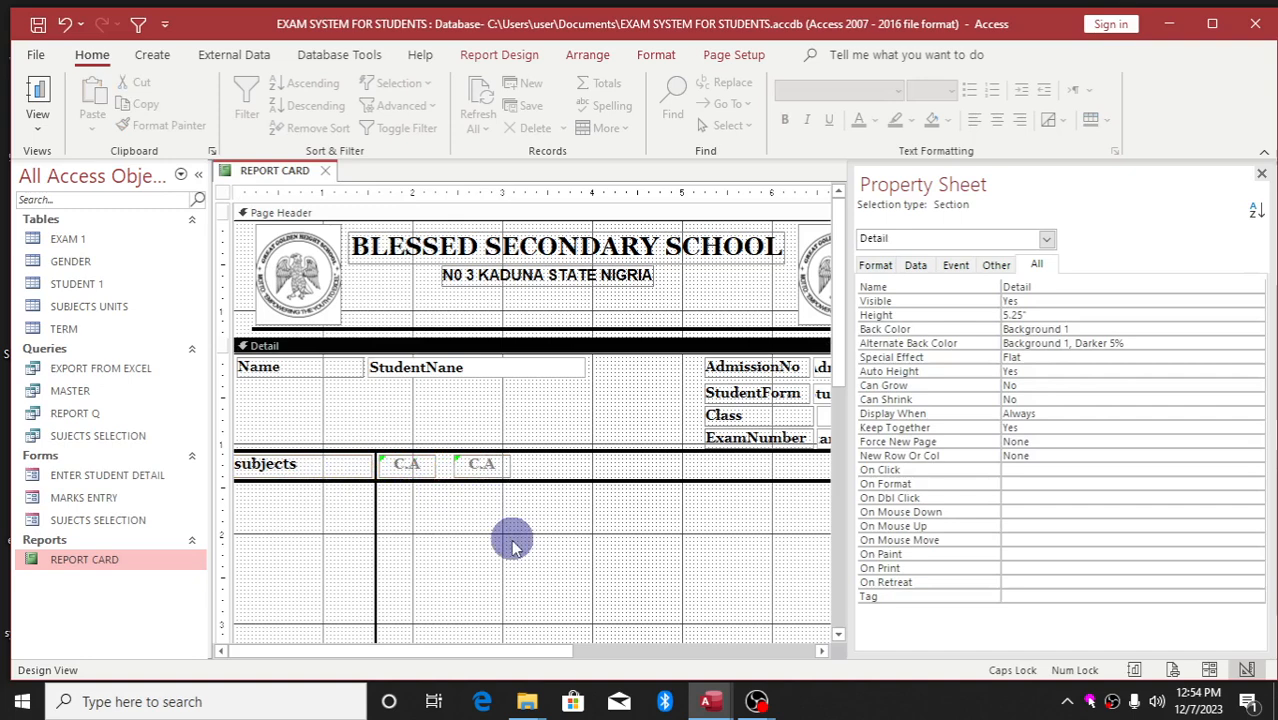
Step: Duplicate the thick vertical line and place the copy between the two C.A labels, 2.2917 inches from the left and 1.125 inches from the top
left_click(375, 540)
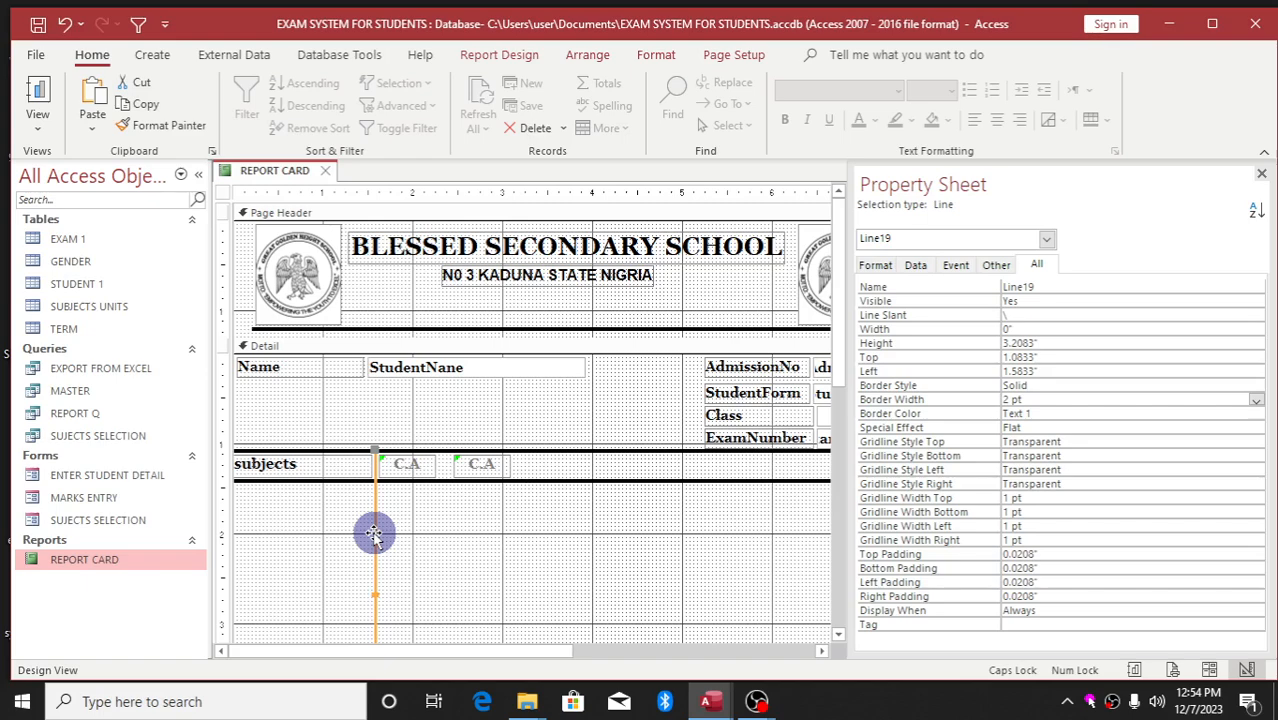
key("ctrl+v")
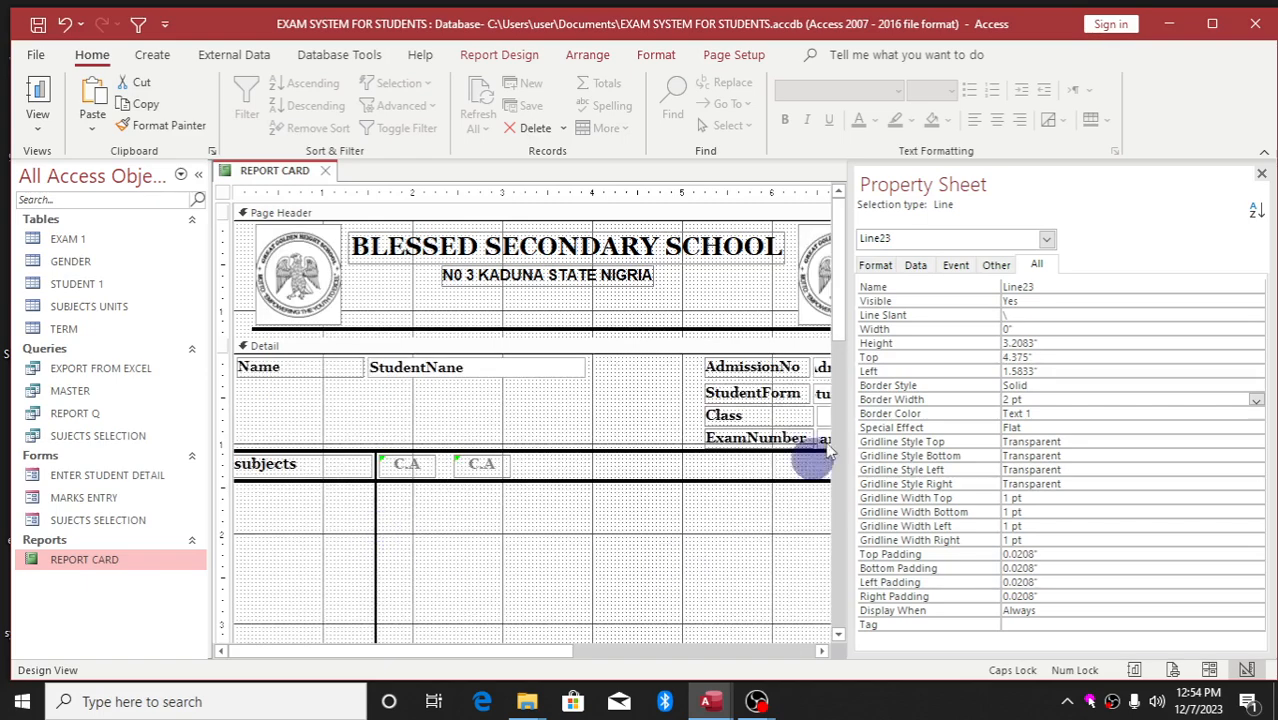
left_click_drag(841, 303, 845, 465)
left_click_drag(389, 474, 432, 366)
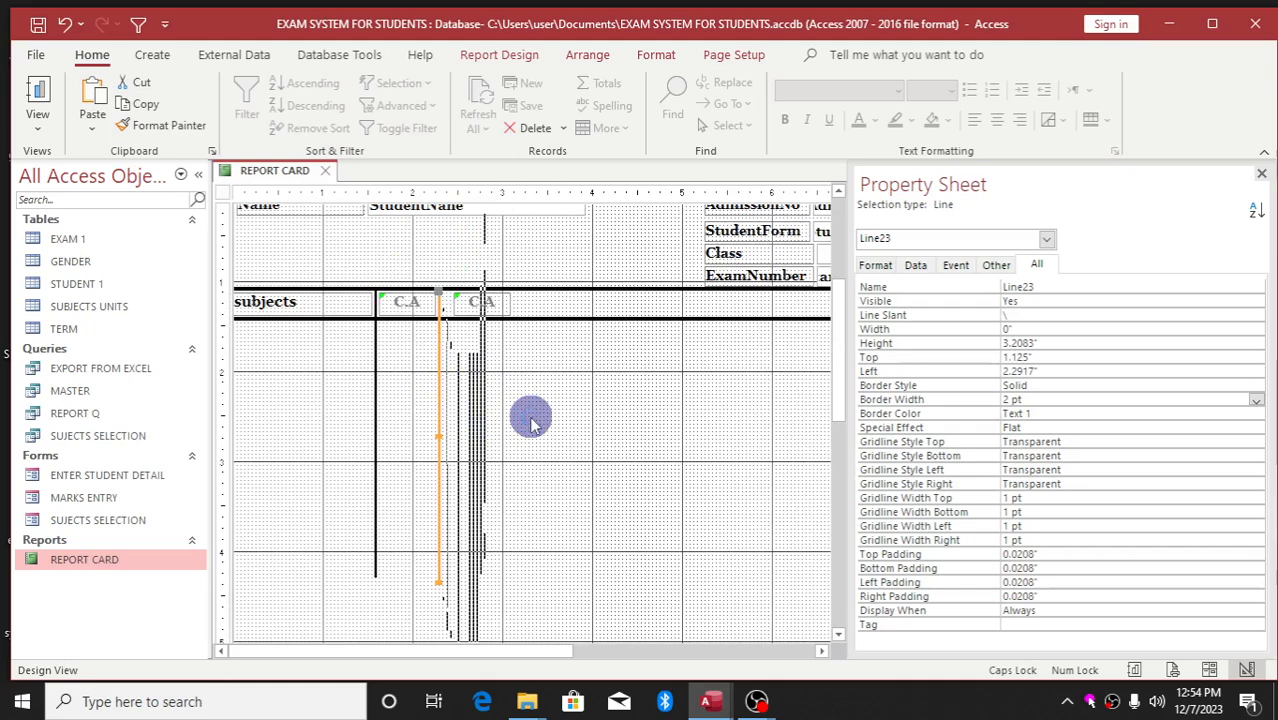
Step: Close the REPORT CARD report and reopen it in Design View
left_click(333, 171)
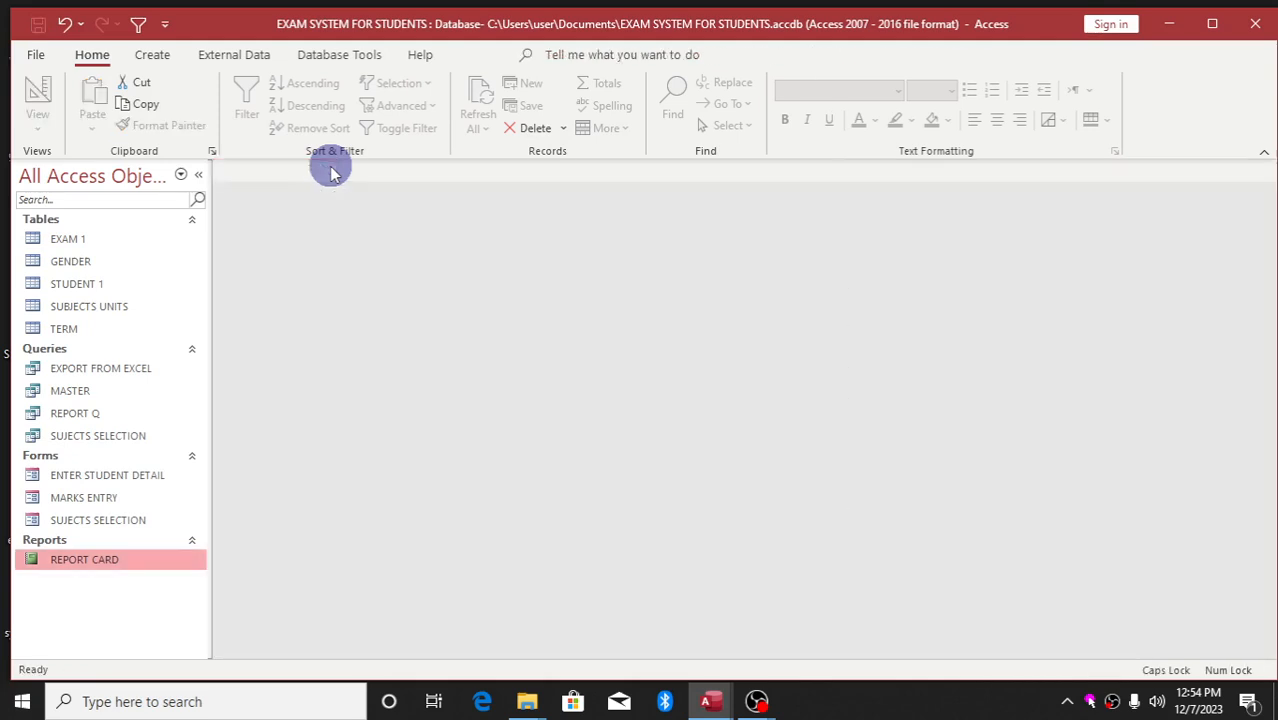
right_click(123, 566)
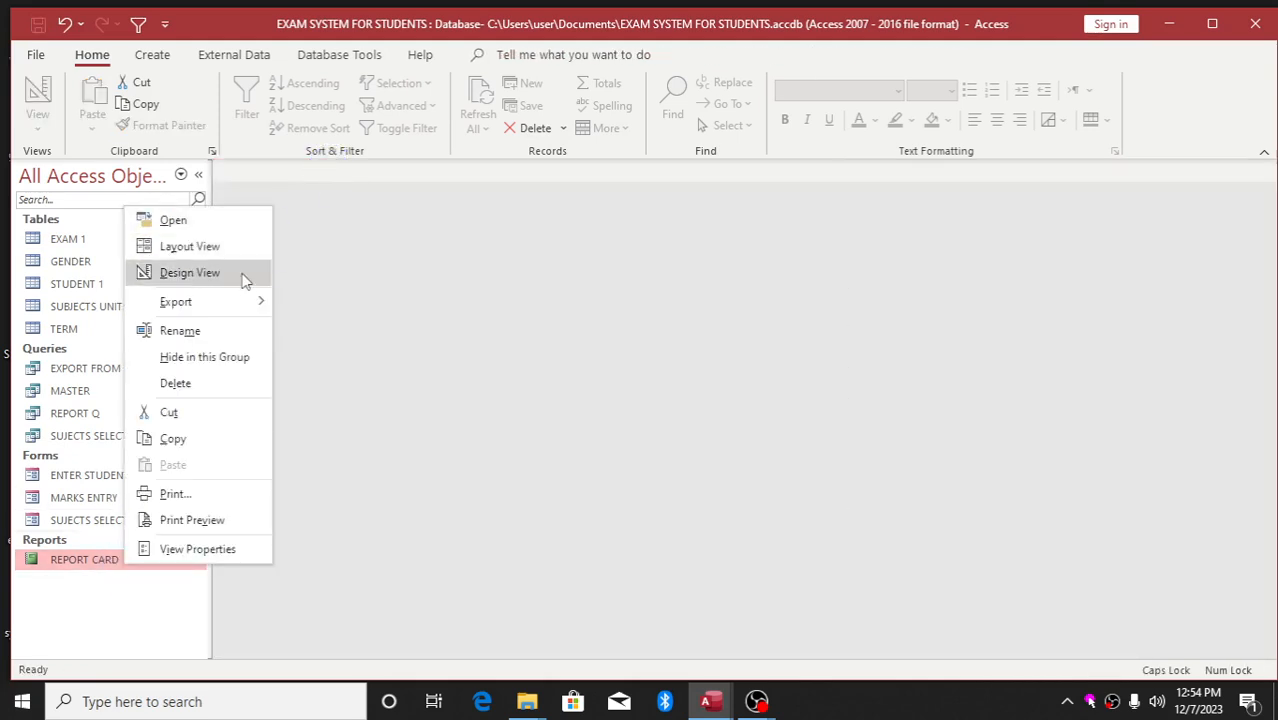
left_click(190, 273)
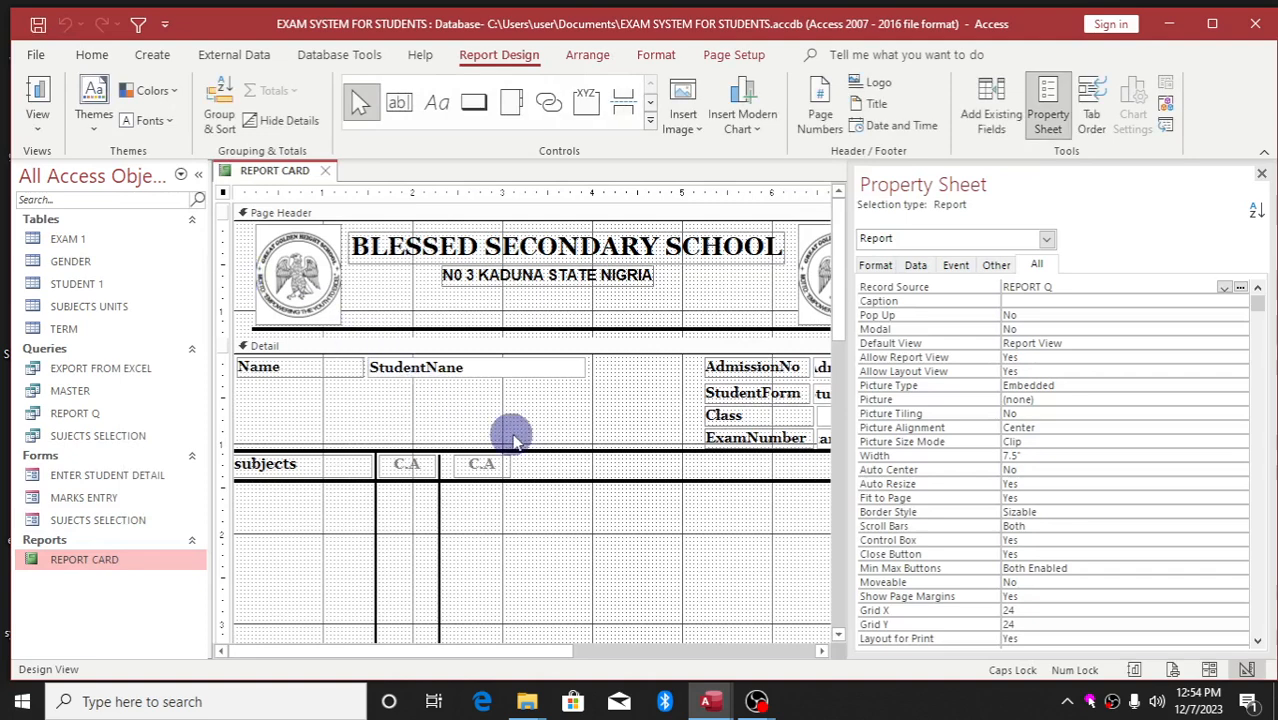
Step: Move the second C.A label close to the new vertical line, 2.3333 inches from the left
left_click(493, 466)
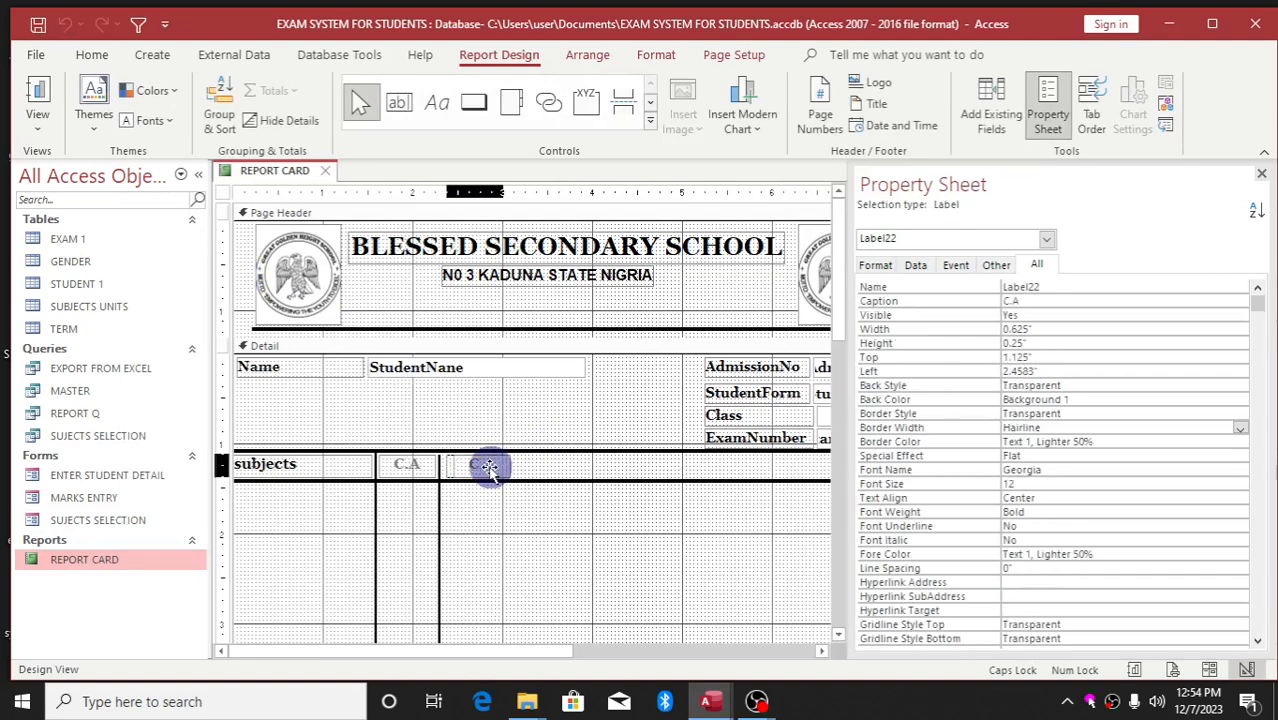
left_click_drag(485, 470, 474, 468)
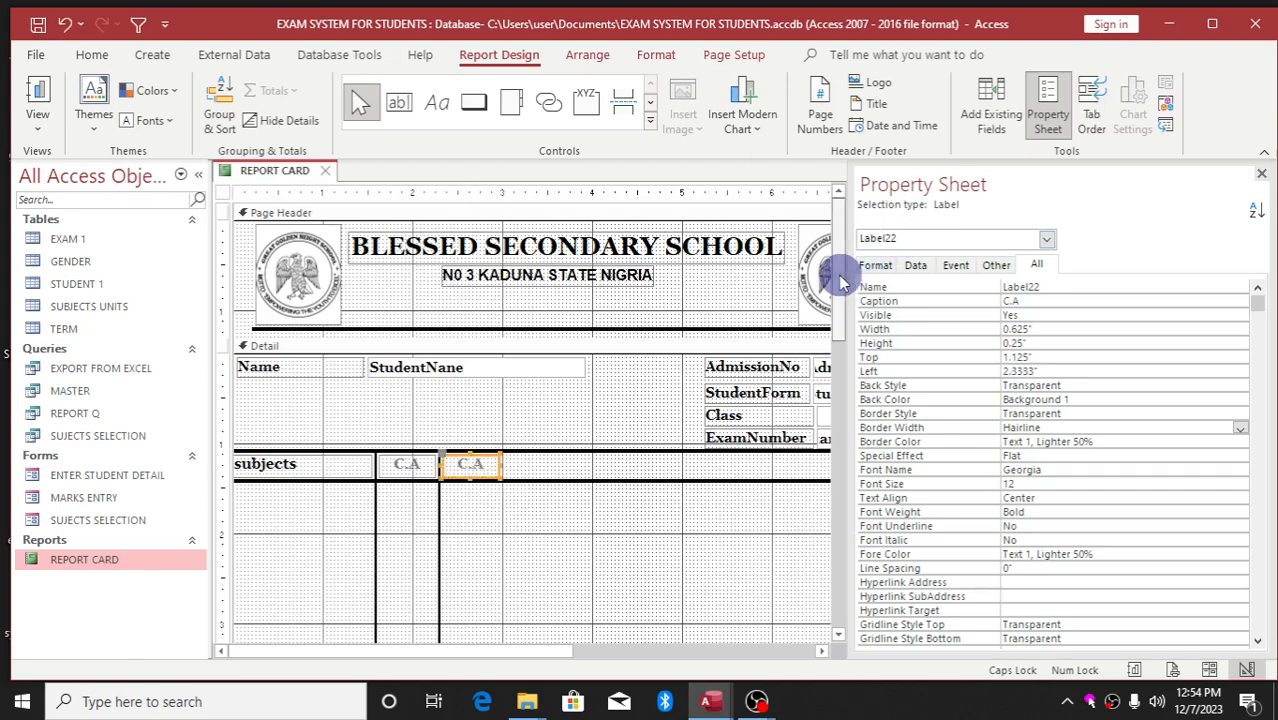
left_click_drag(845, 280, 783, 310)
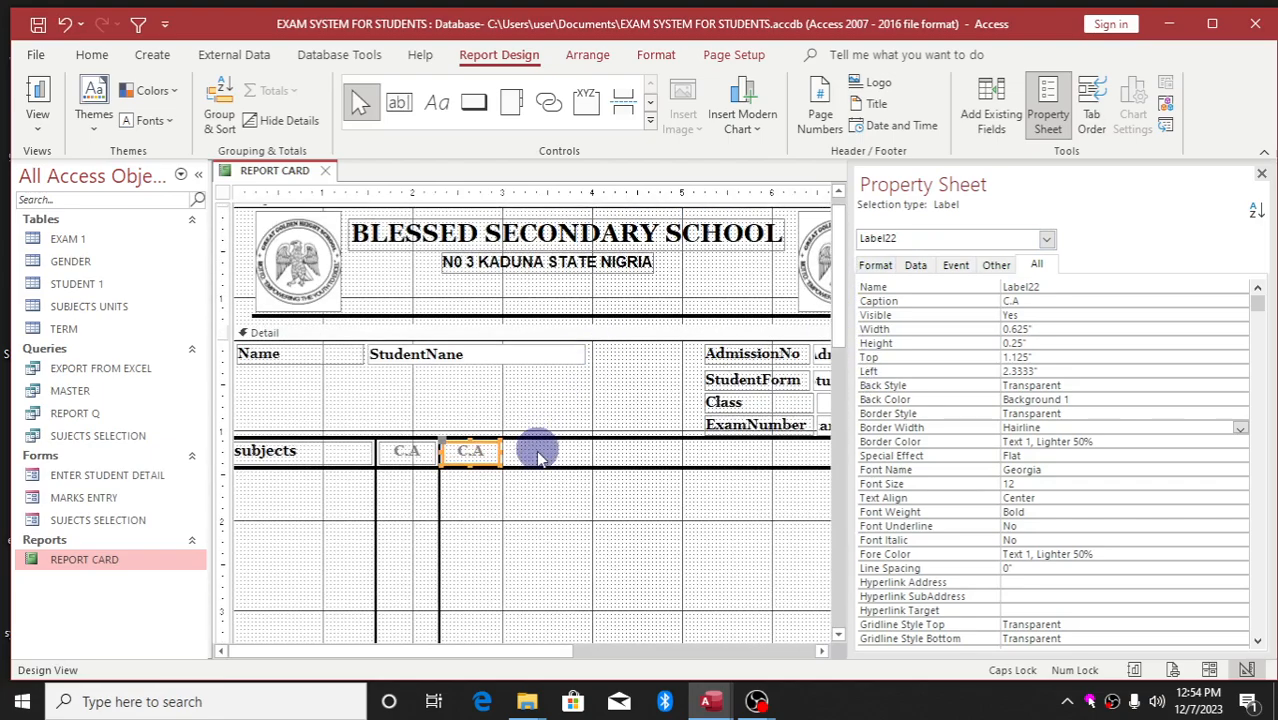
left_click(535, 455)
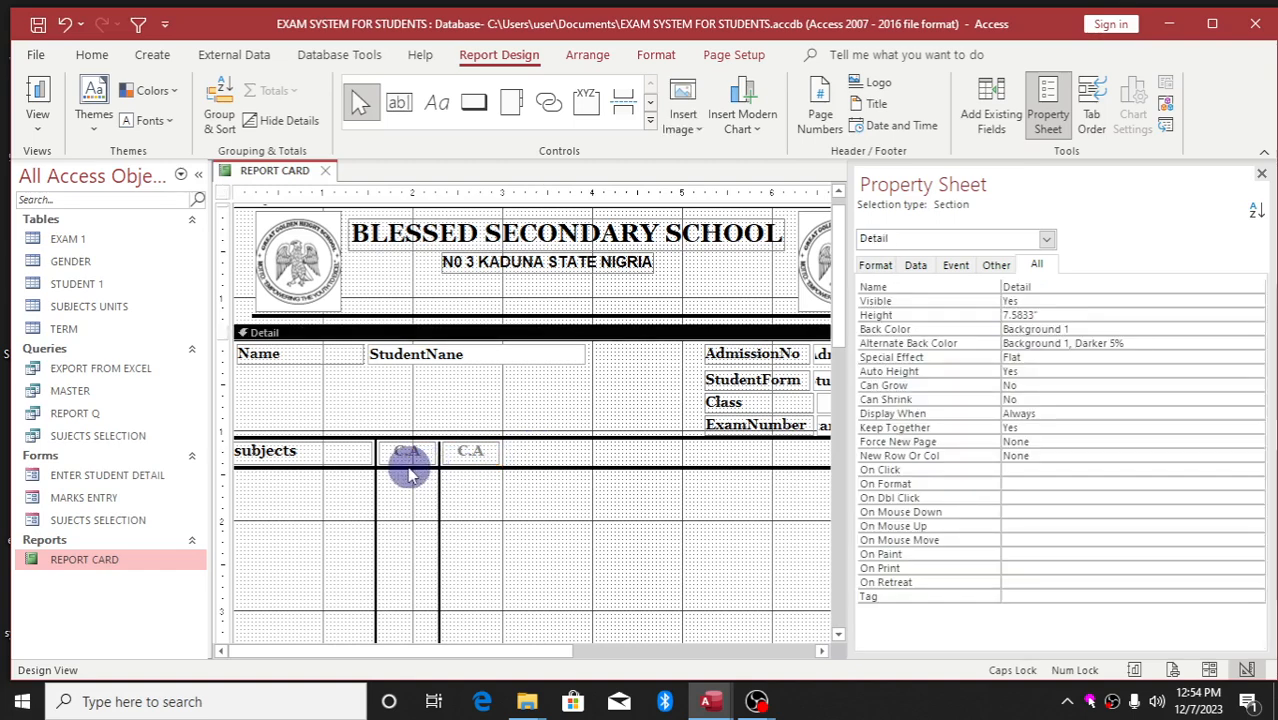
Step: Duplicate the second C.A label, place the copy beside it at about 3.04 inches from the left, and change its caption to EXAM
left_click(497, 454)
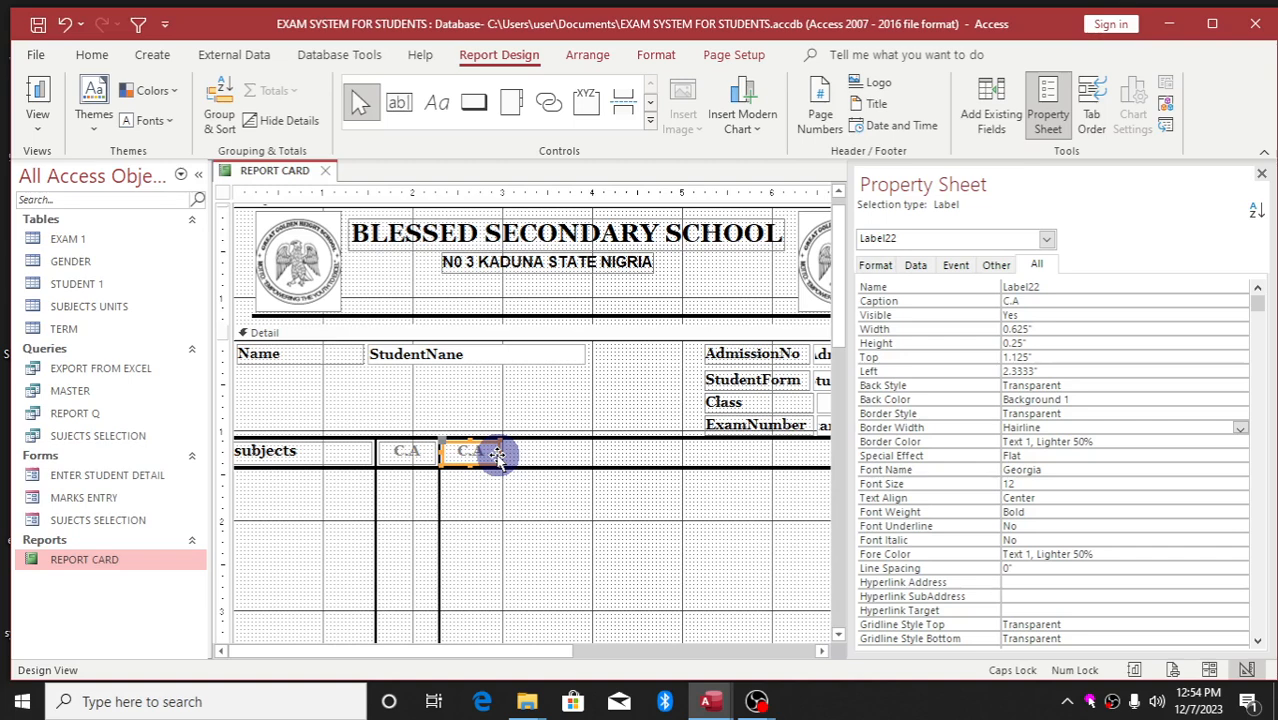
key("ctrl+c")
key("ctrl+v")
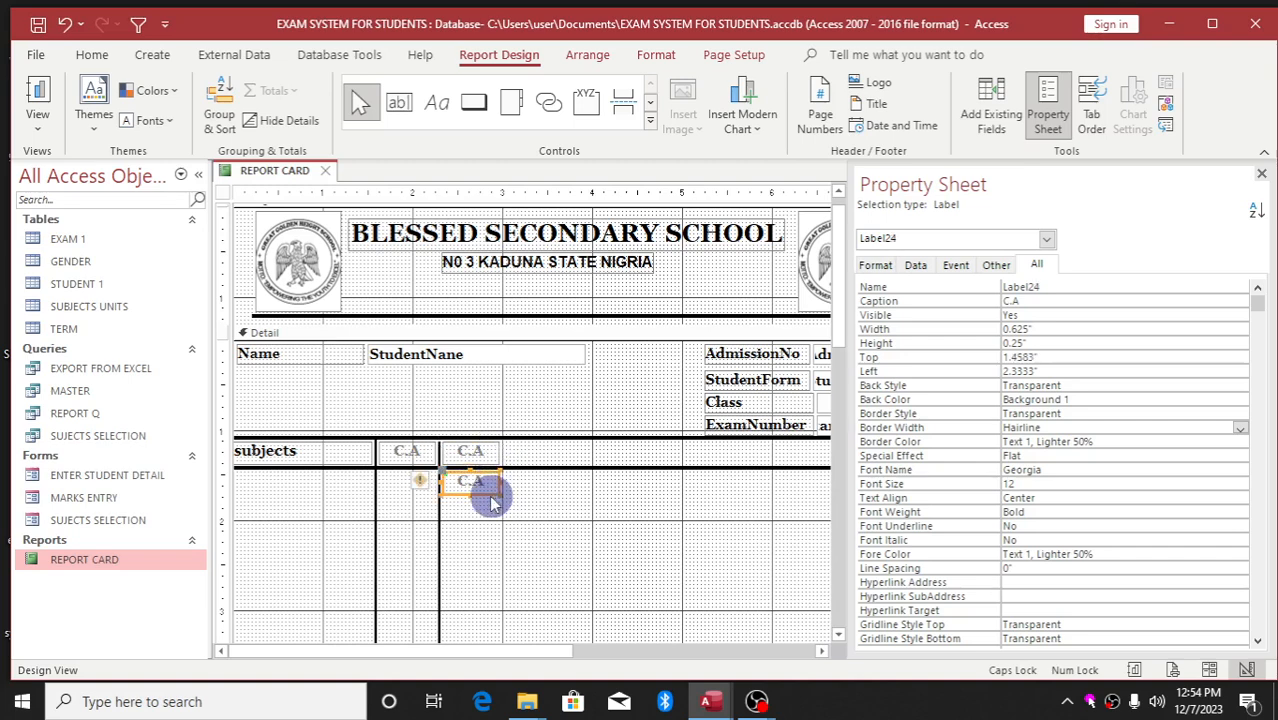
left_click_drag(491, 490, 553, 461)
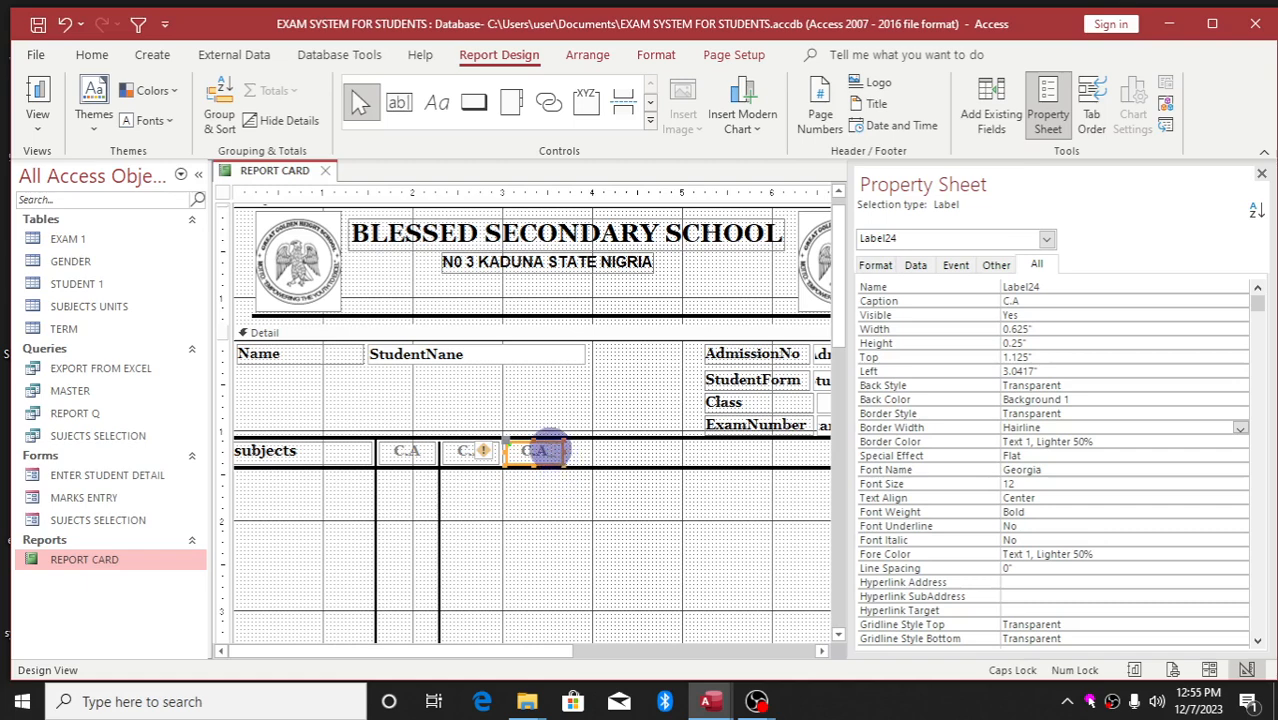
left_click(553, 450)
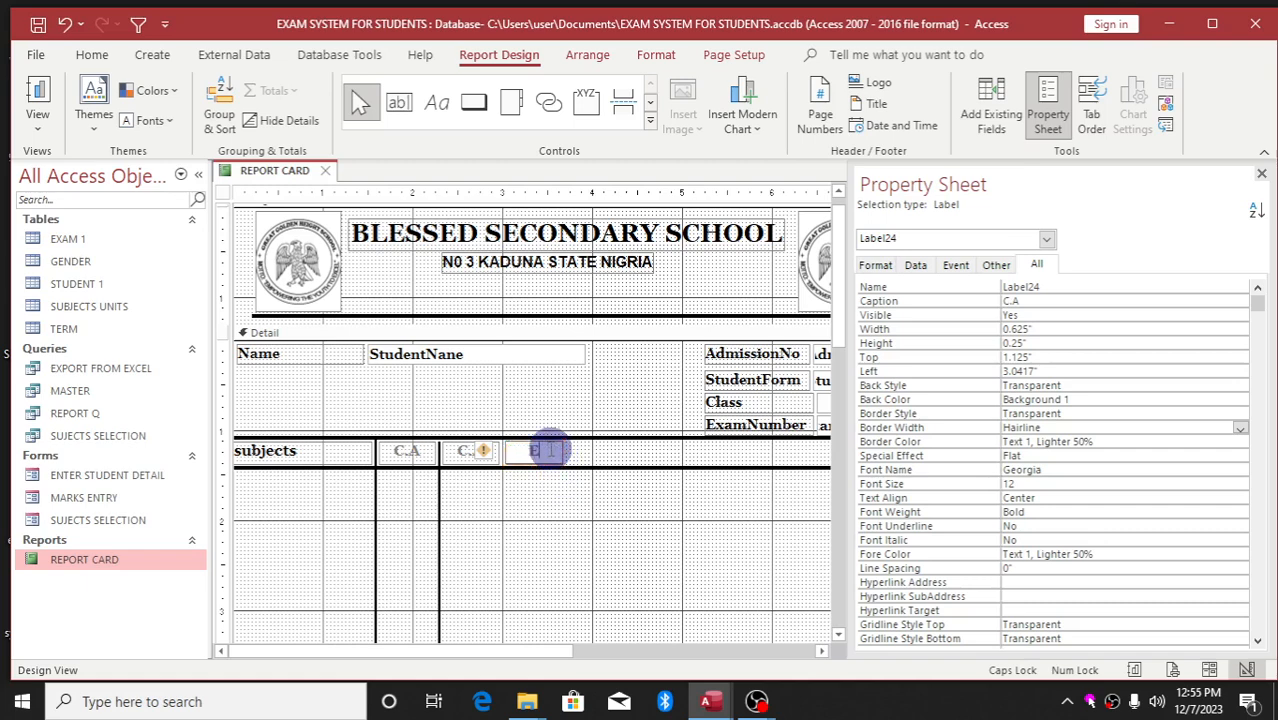
type("EXAM")
left_click(577, 456)
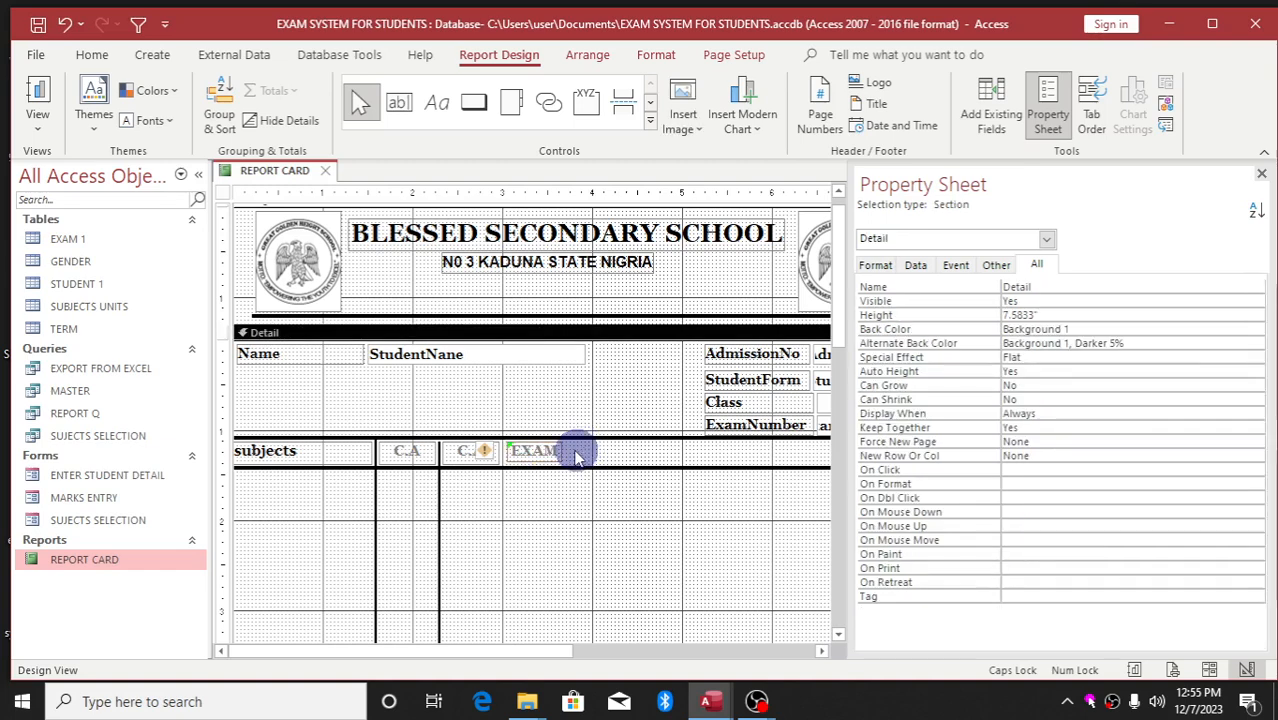
Step: Duplicate the EXAM label, place the copy beside it at 3.75 inches from the left, and change its caption to TOTAL
left_click(550, 451)
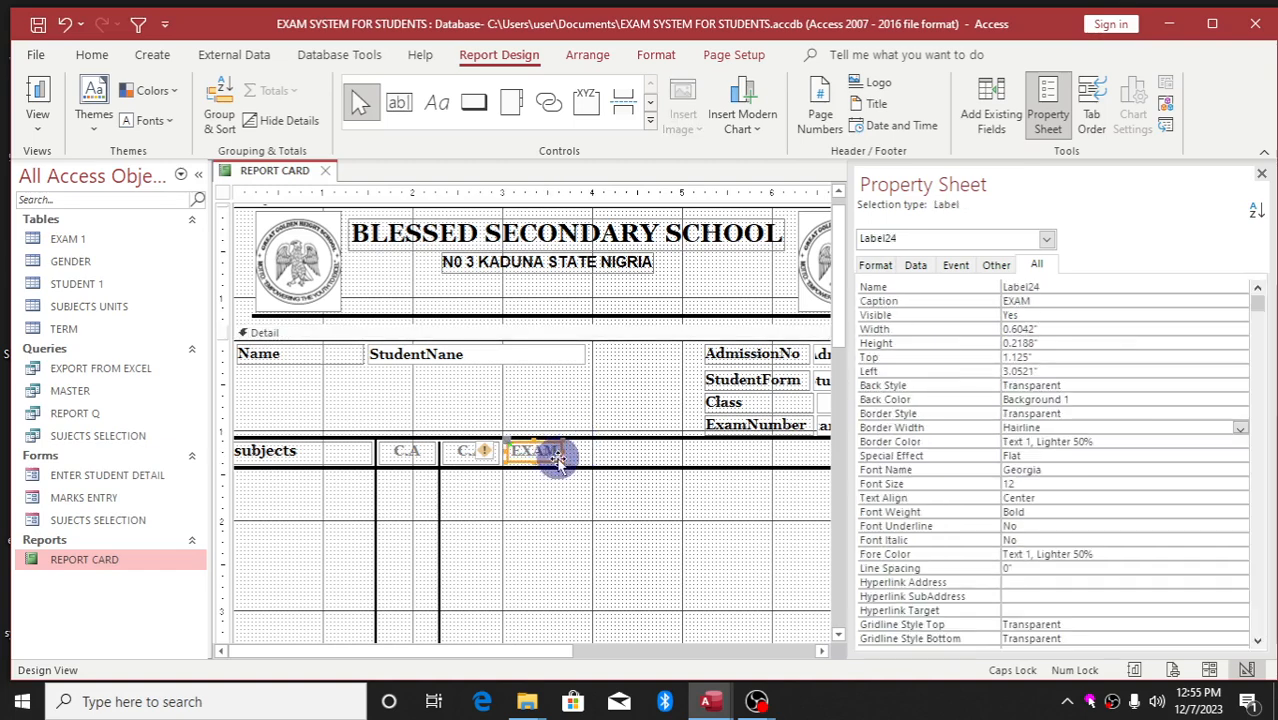
key("ctrl+c")
key("ctrl+v")
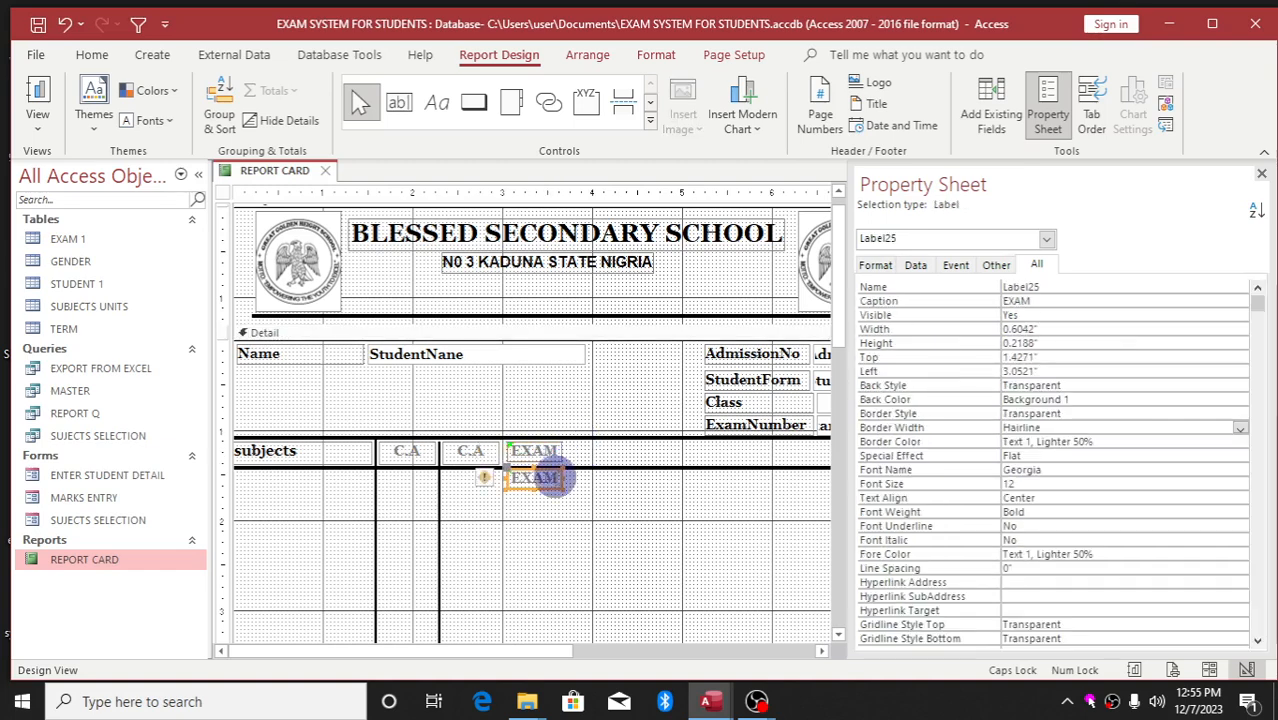
left_click_drag(543, 487, 603, 456)
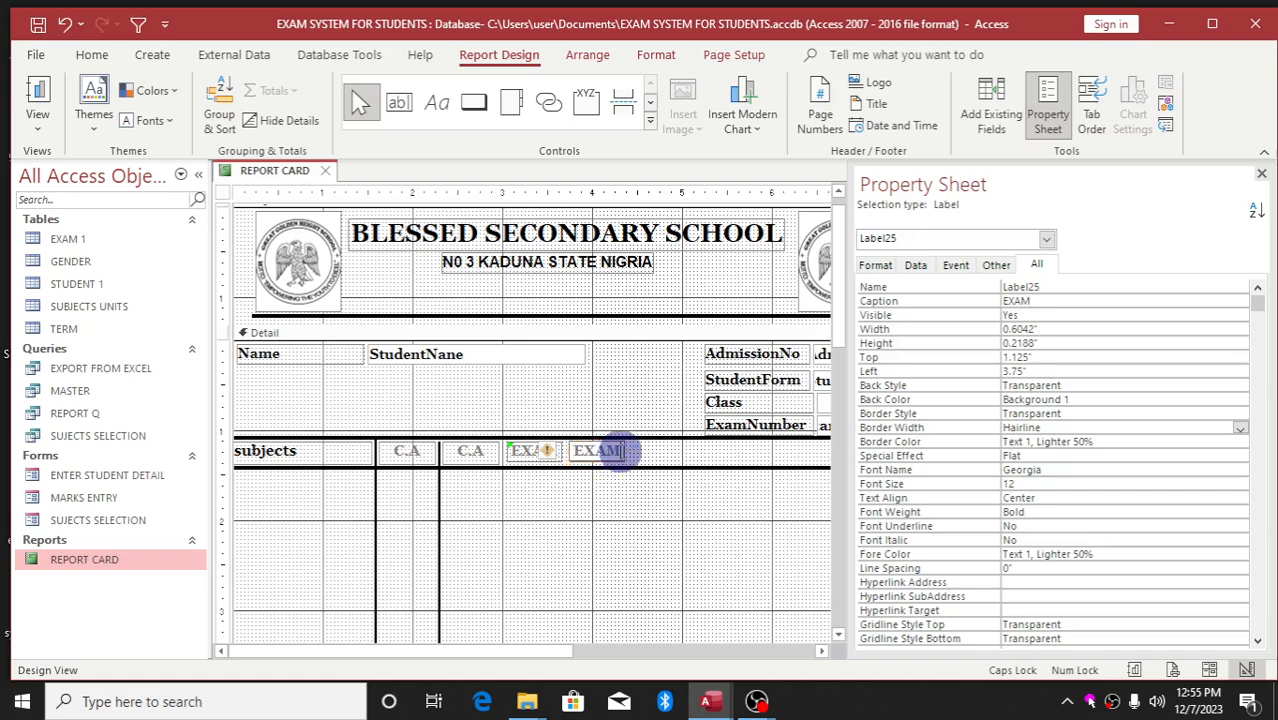
key("BackSpace")
key("BackSpace")
type("TOTAL")
left_click(640, 460)
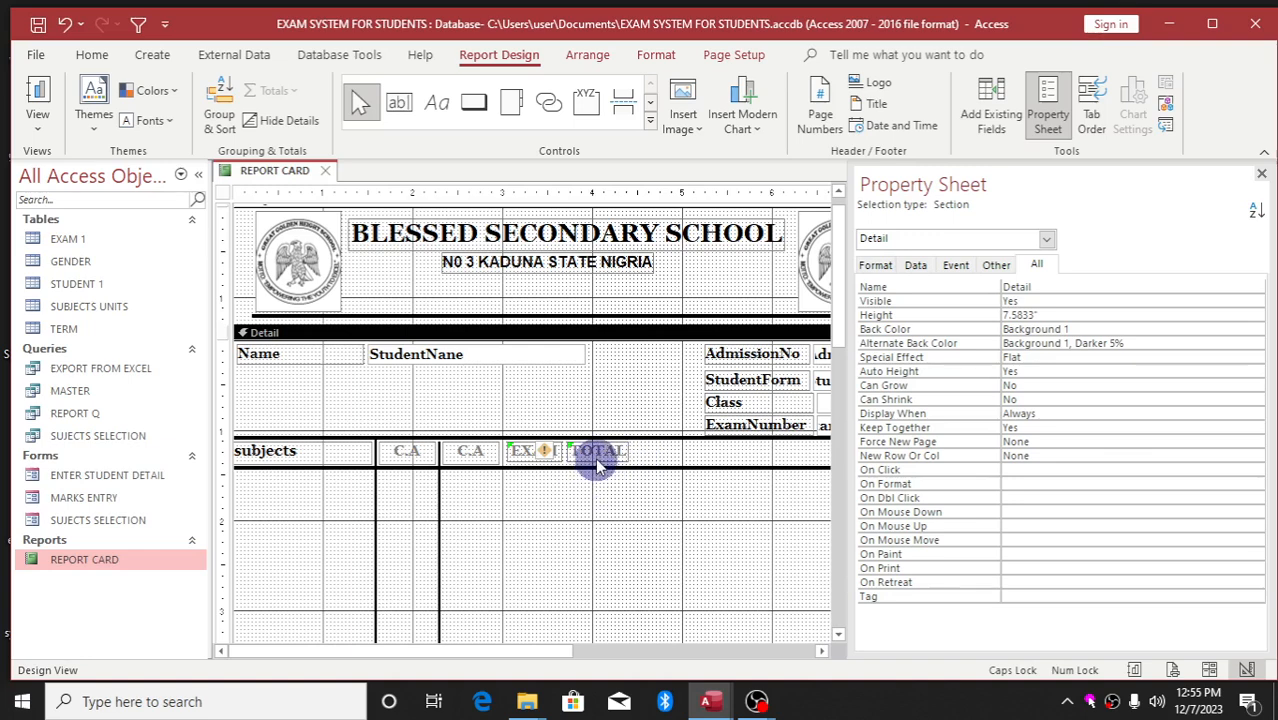
Step: Duplicate the TOTAL label and place the copy beside it in the same row, 4.4583 inches from the left
left_click(597, 458)
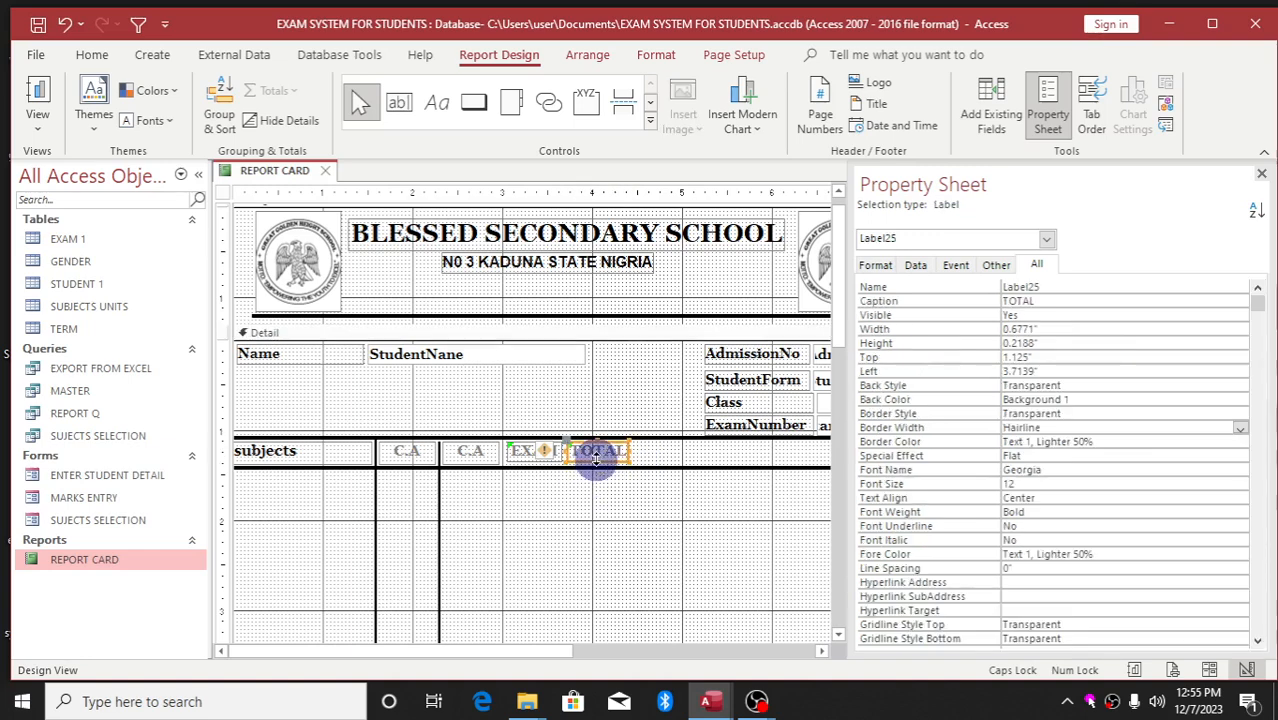
key("ctrl+v")
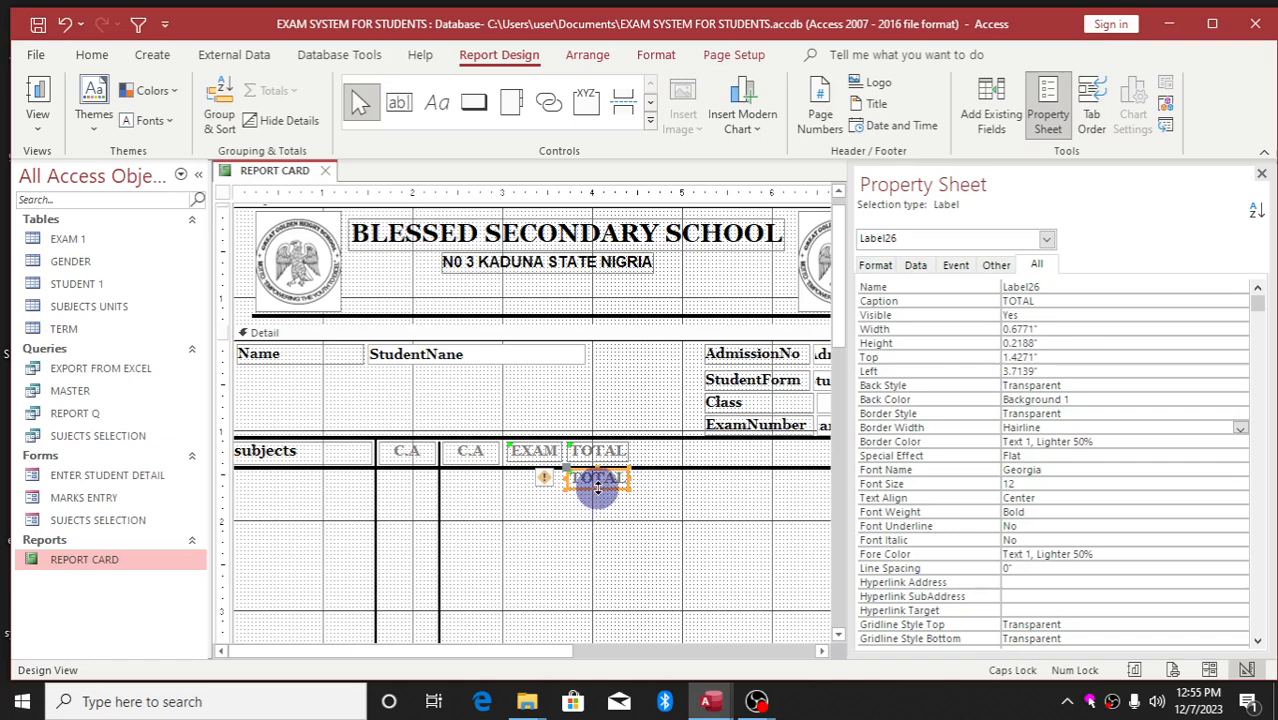
left_click_drag(605, 491, 676, 458)
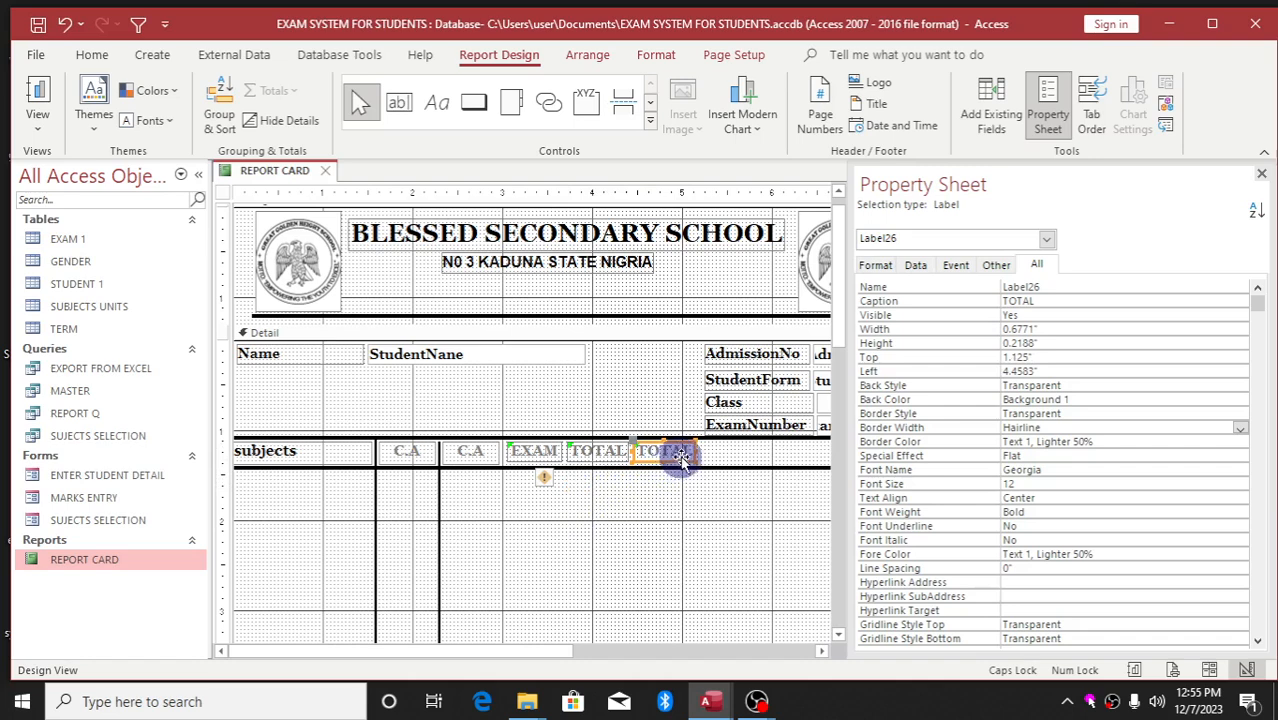
Step: Change the caption of the copied TOTAL label to GRADE and widen the label to 0.75 inches
left_click(688, 452)
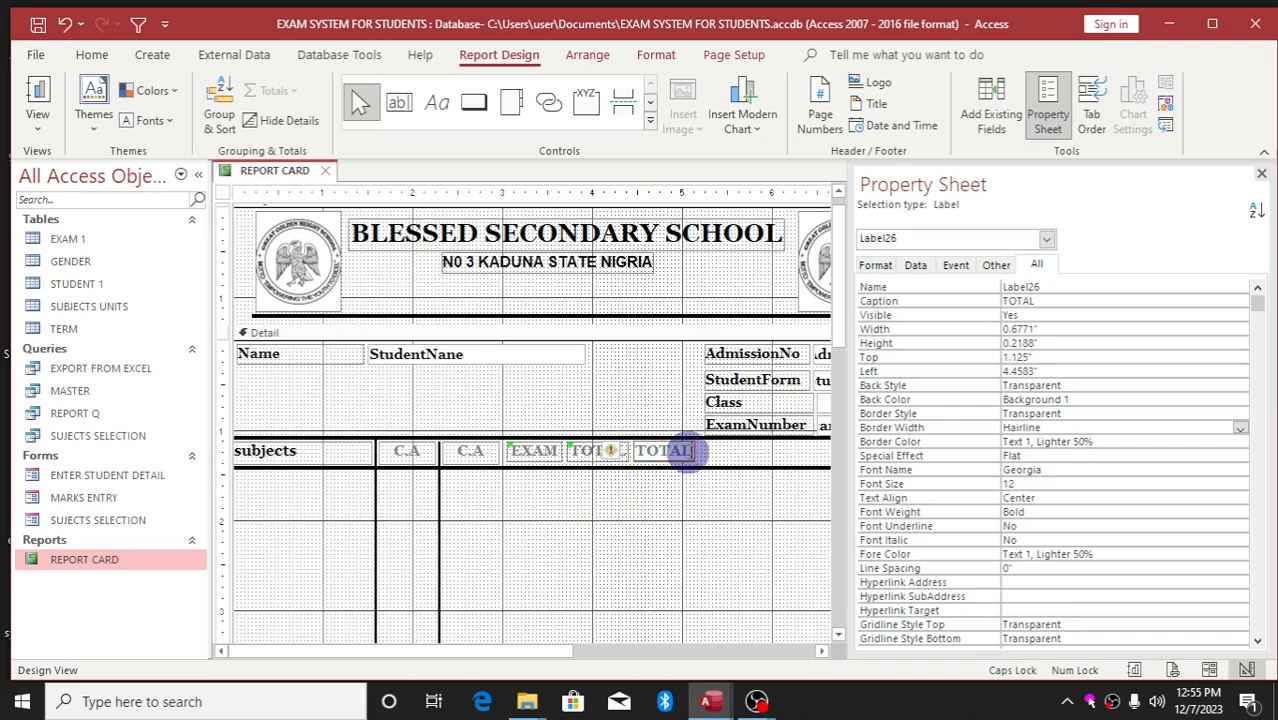
key("BackSpace")
key("BackSpace")
key("BackSpace")
key("BackSpace")
type("GRADE")
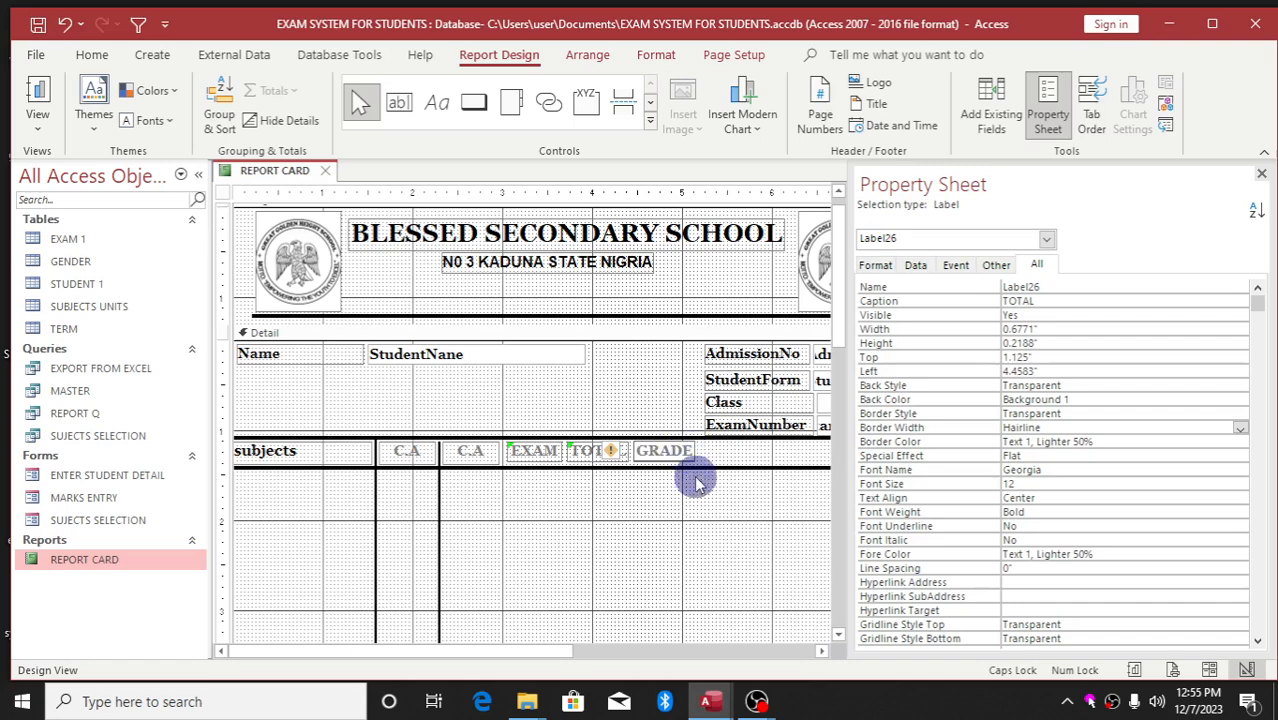
left_click(695, 503)
left_click(688, 455)
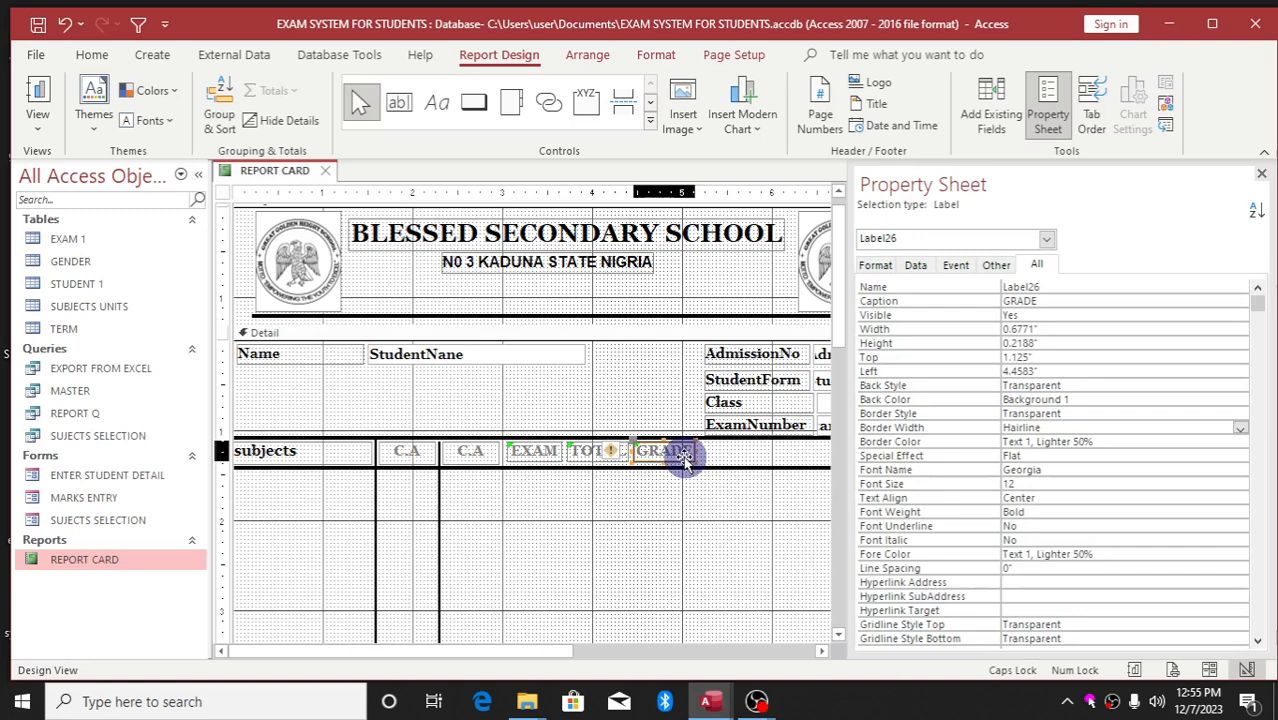
left_click_drag(695, 450, 704, 450)
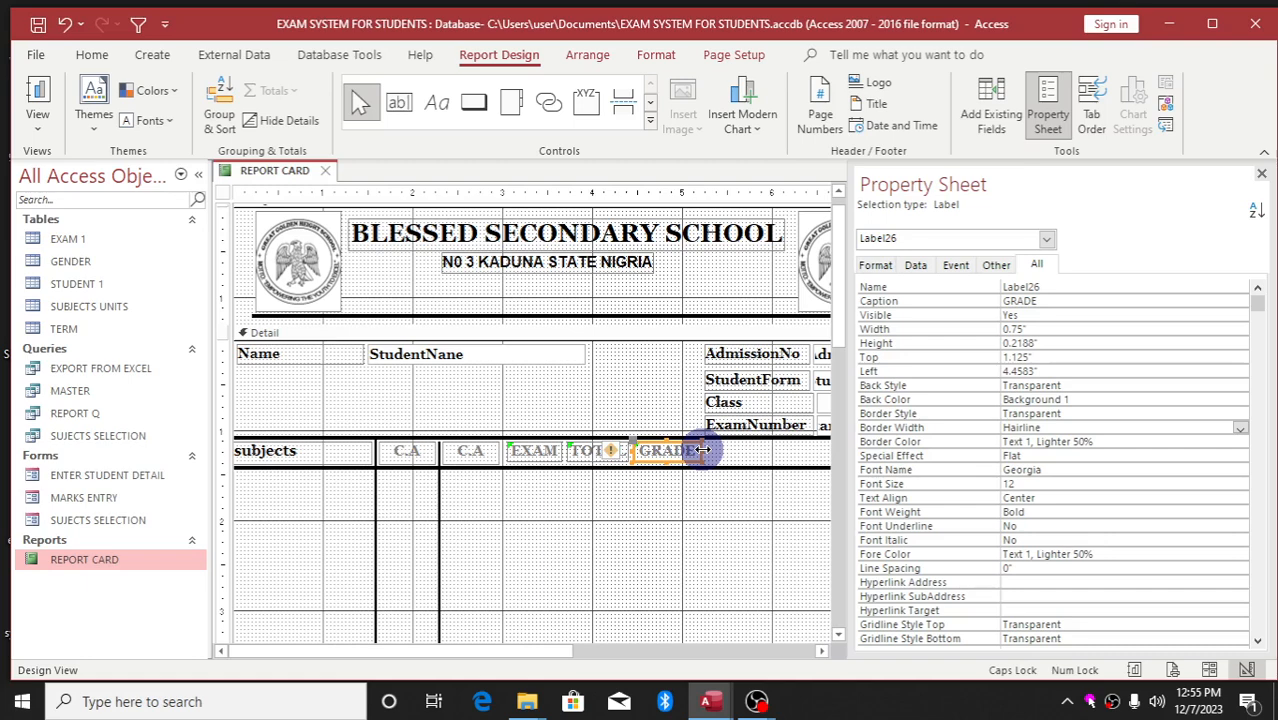